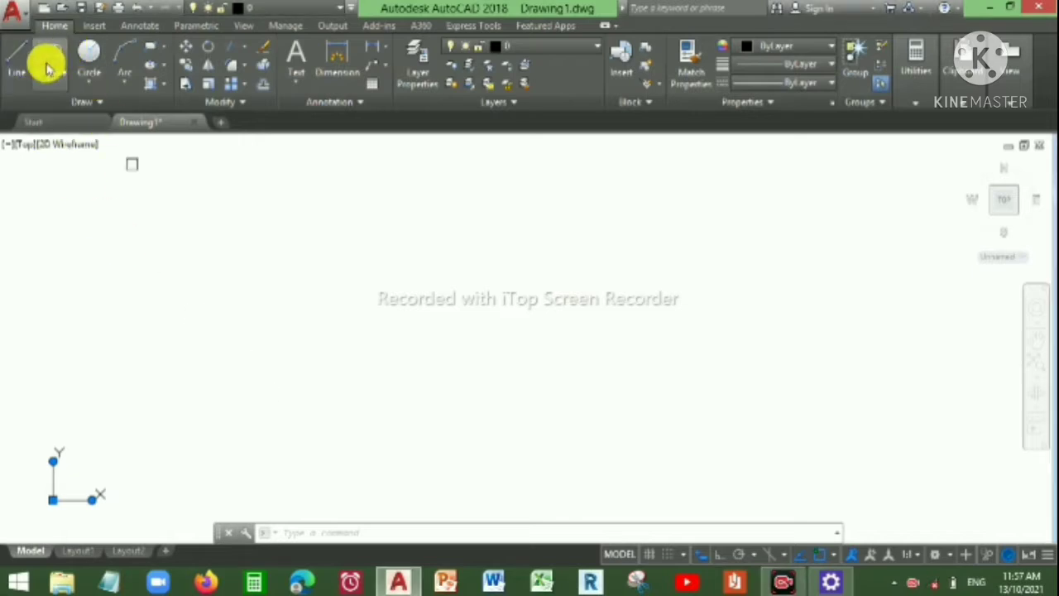
- Turn on Ortho mode for drawing straight horizontal and vertical lines
text(l)
key(Return)
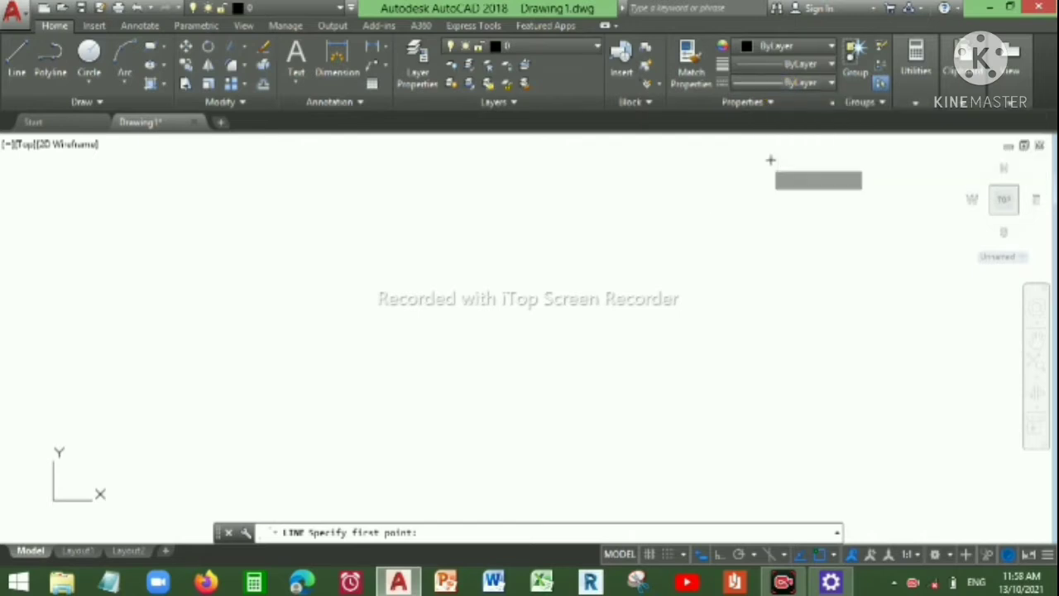
click(705, 553)
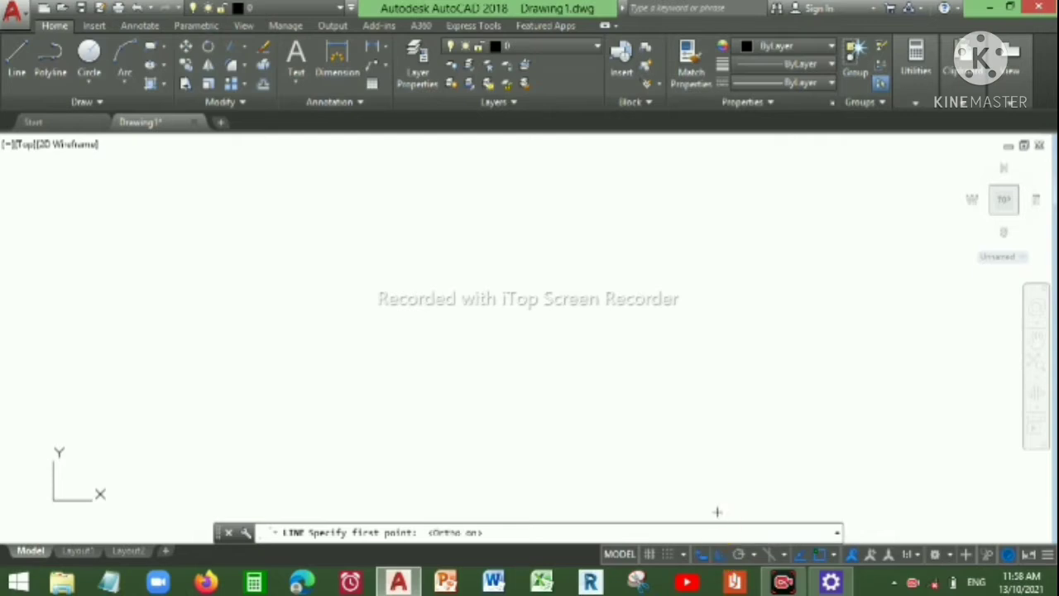
- Load the CENTER linetype from acad.lin into the drawing's linetype list
click(782, 82)
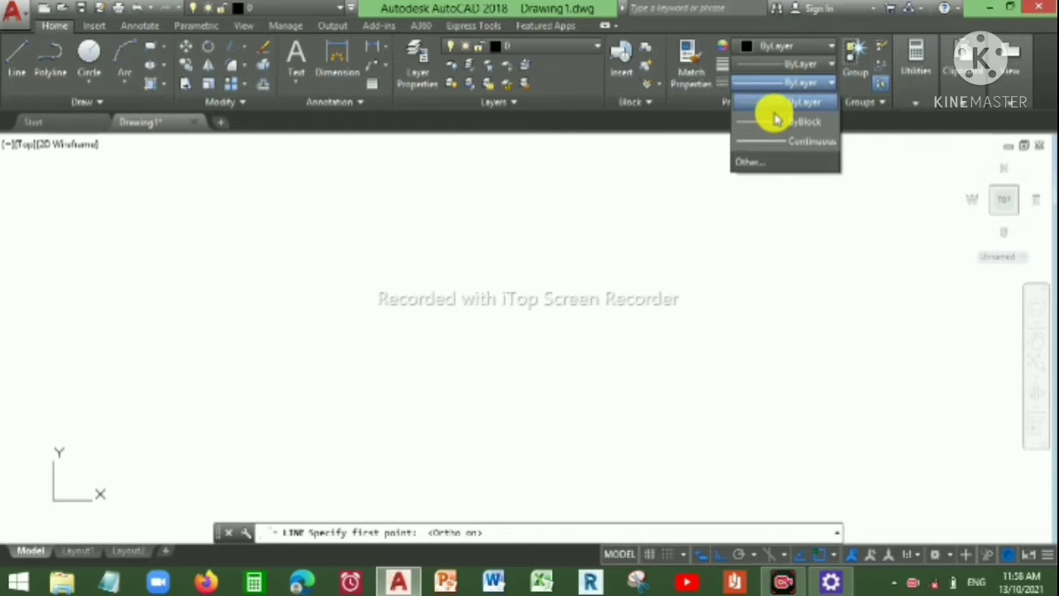
click(744, 170)
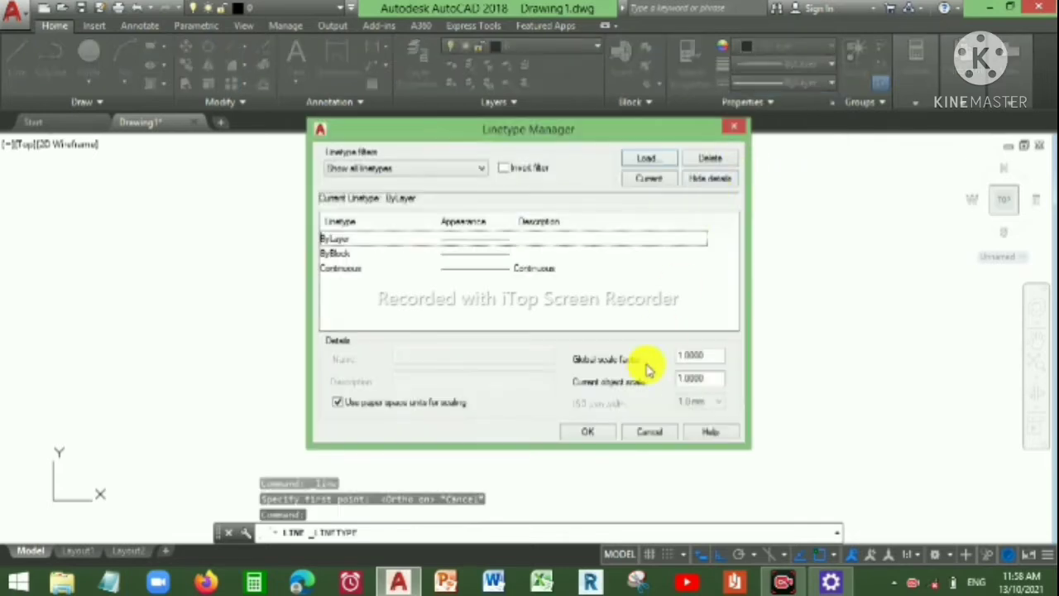
click(648, 158)
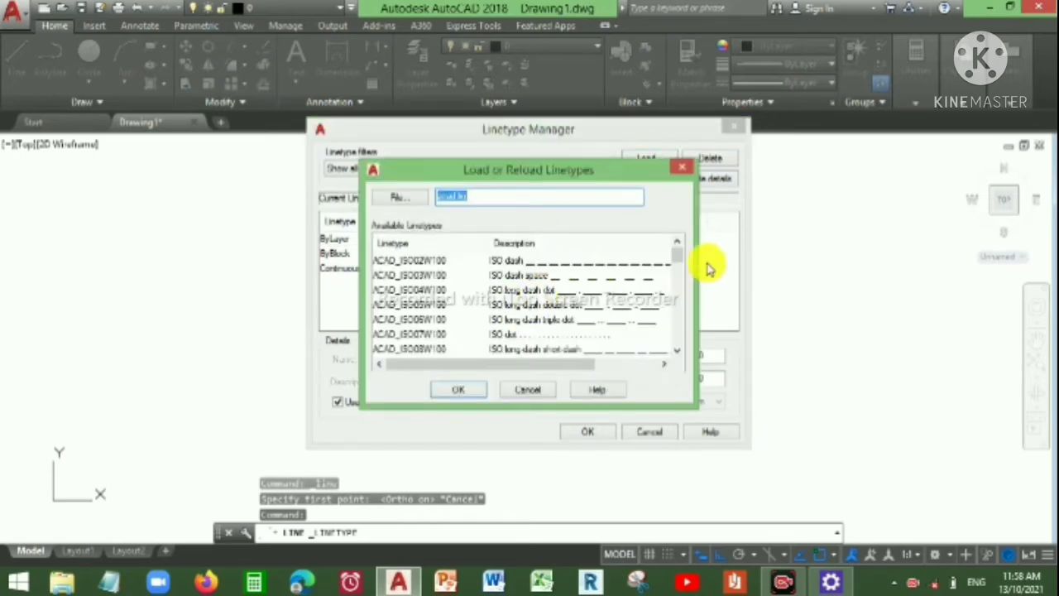
scroll(681, 277, down, 4)
scroll(679, 289, down, 1)
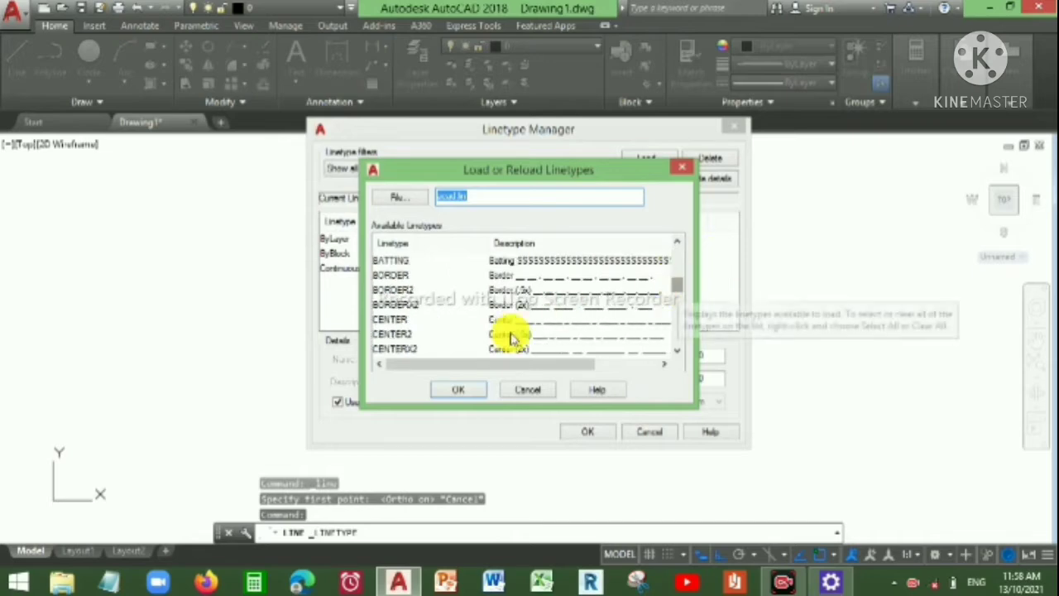
click(418, 321)
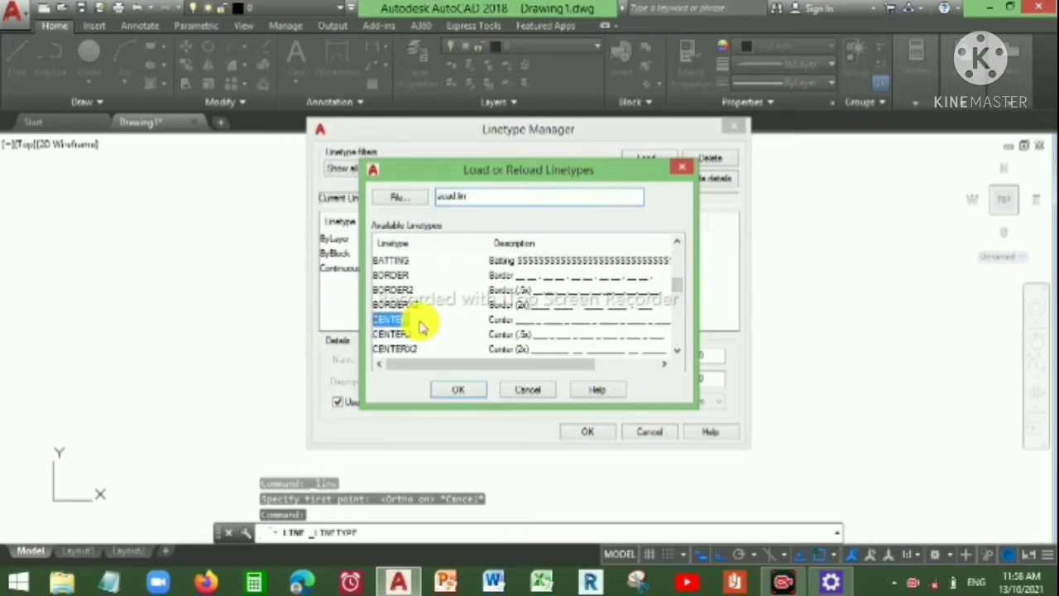
click(455, 390)
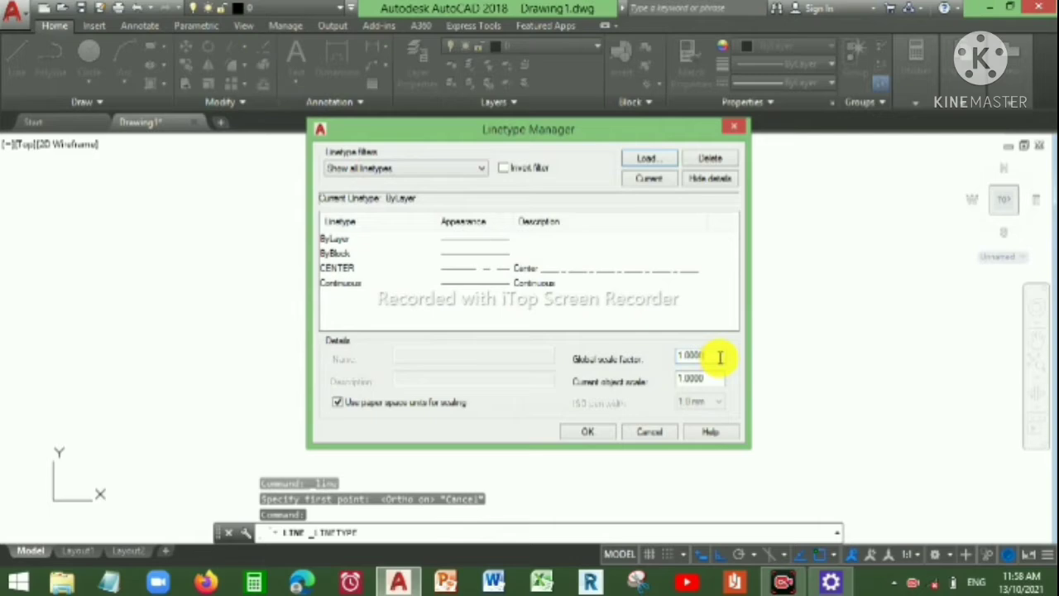
- Set the global linetype scale factor to 0.1 and apply the linetype settings
key(BackSpace)
key(BackSpace)
key(BackSpace)
key(BackSpace)
key(BackSpace)
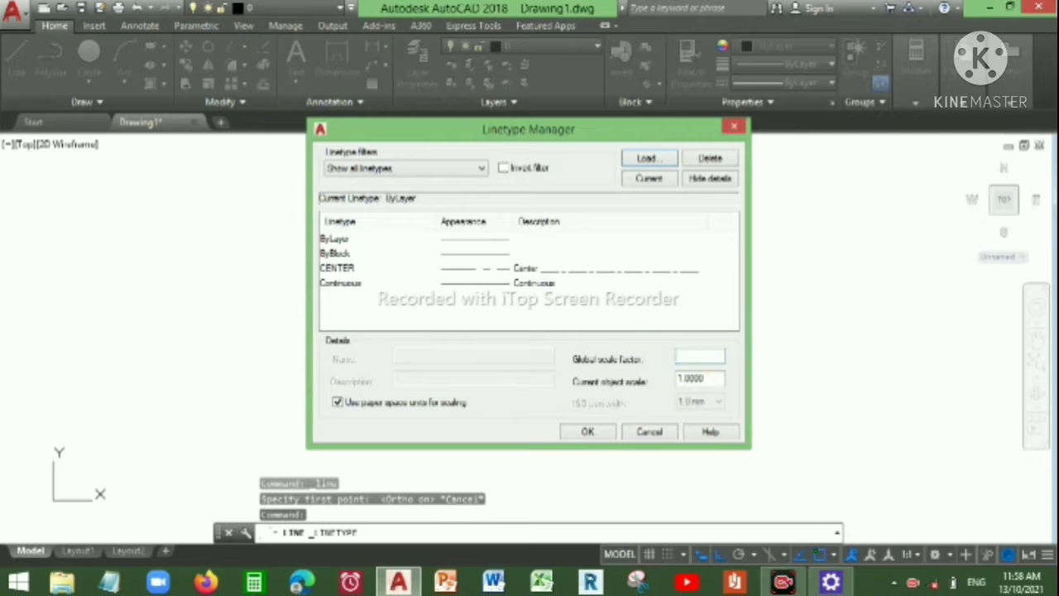
text(0.1)
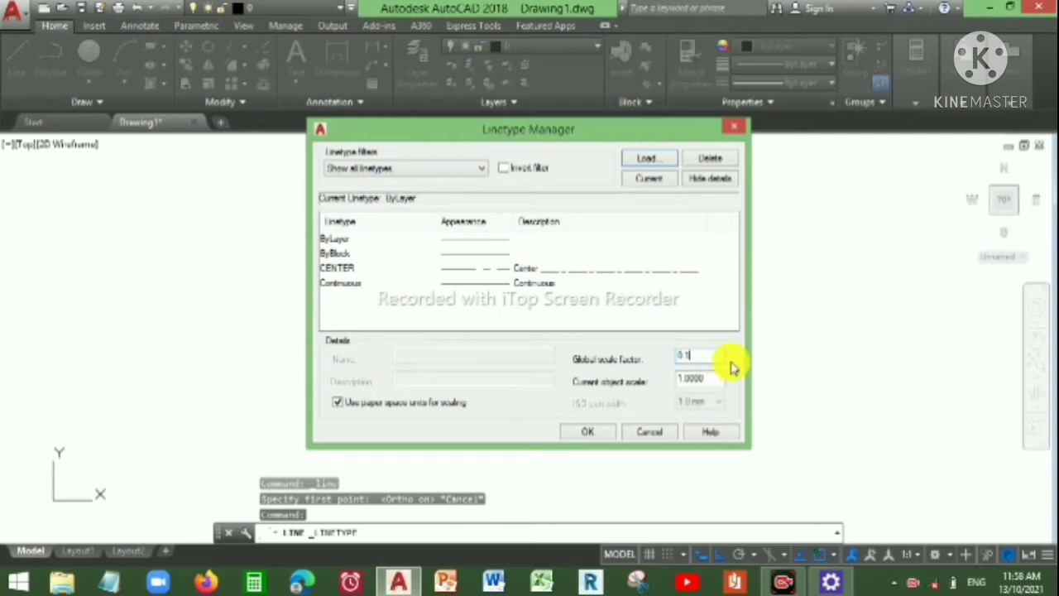
click(587, 433)
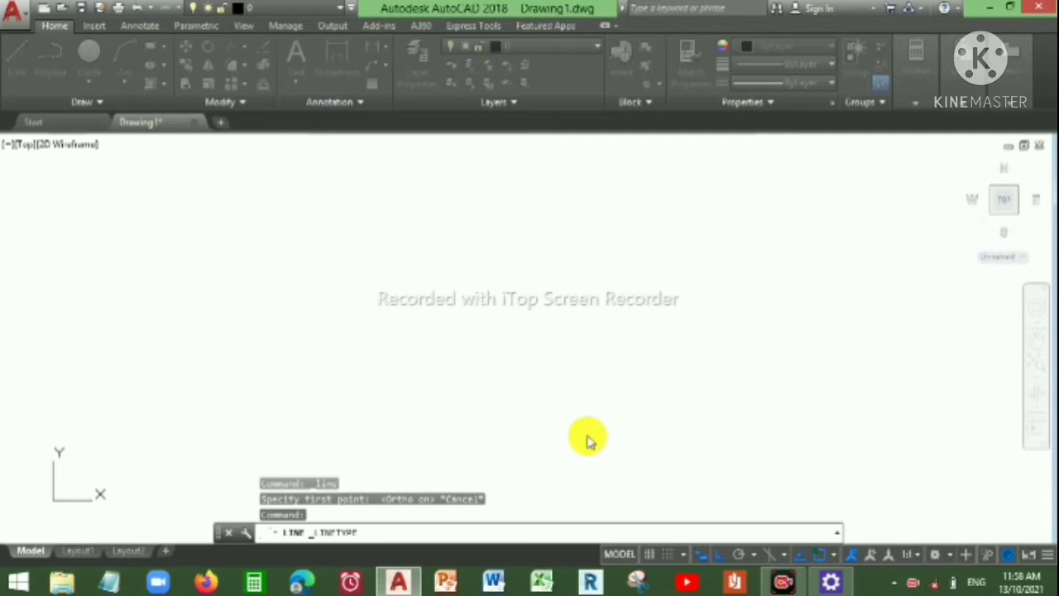
text(unit)
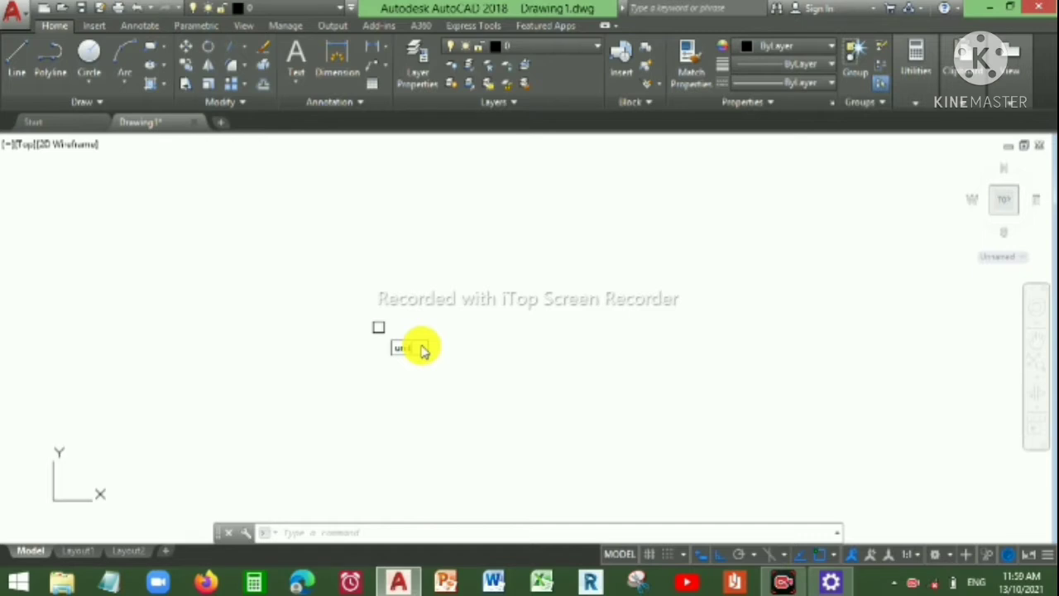
text(i)
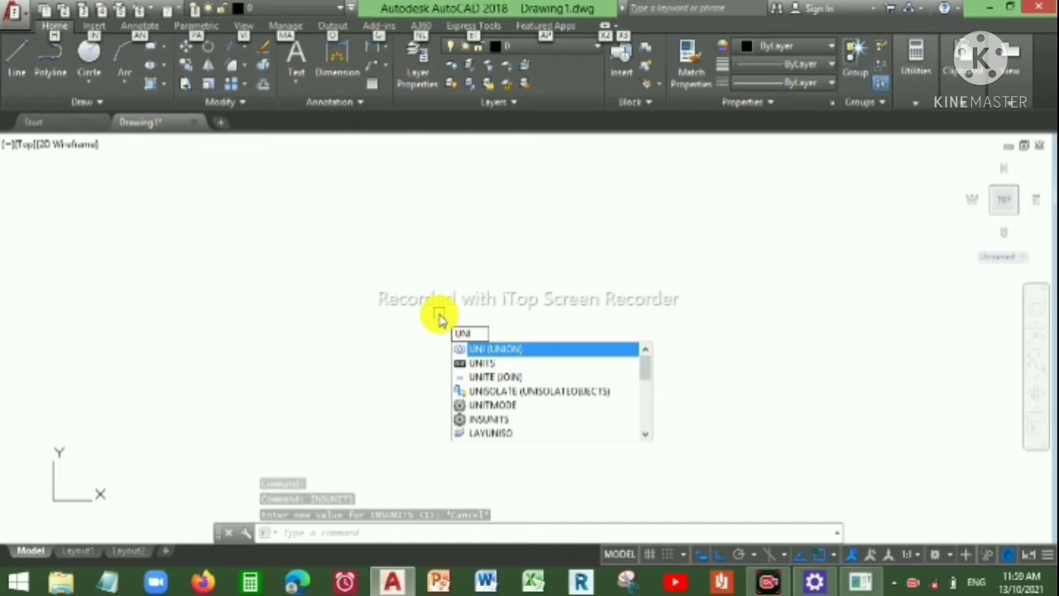
key(Escape)
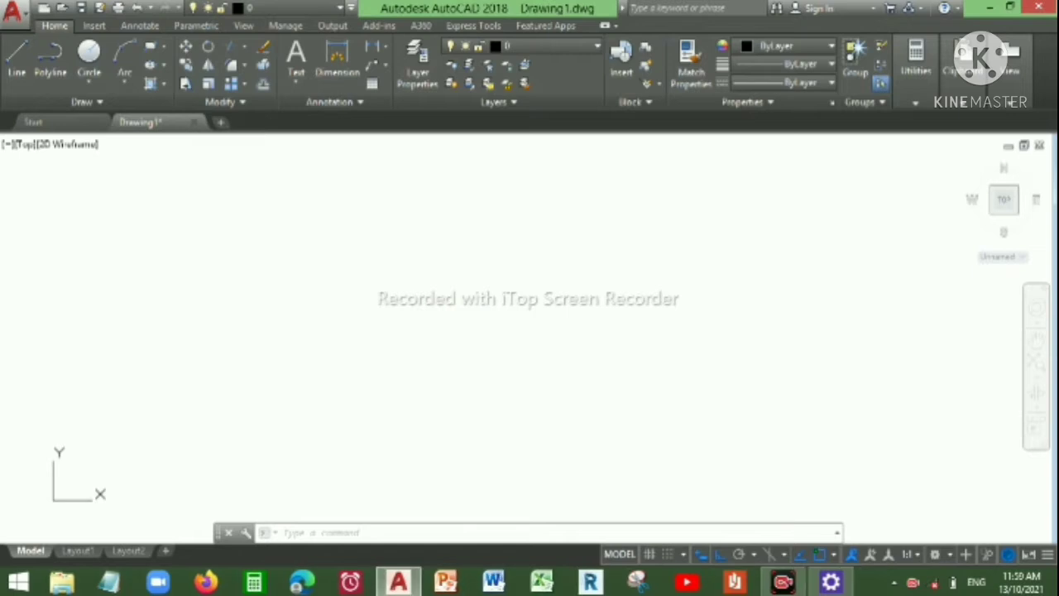
- Configure the drawing units with a length precision of 0.000 and an insertion scale in centimeters
text(un)
key(Return)
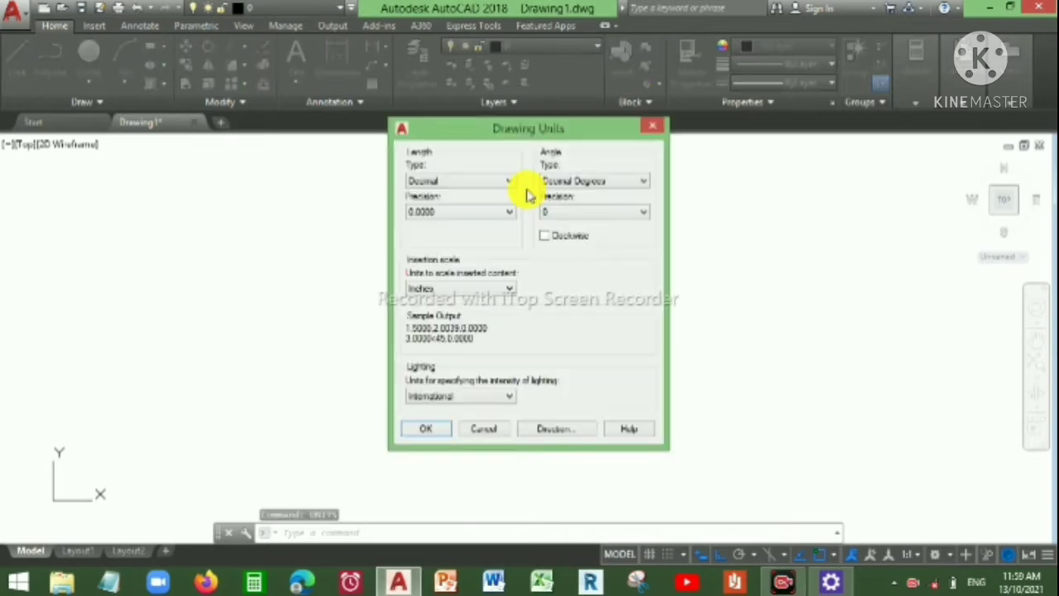
click(459, 212)
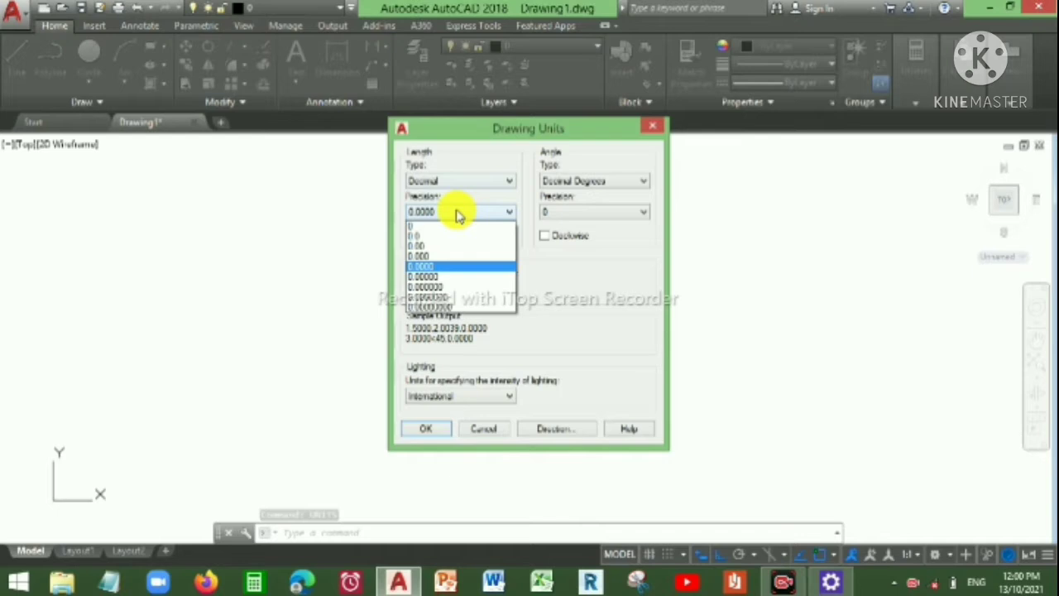
click(454, 256)
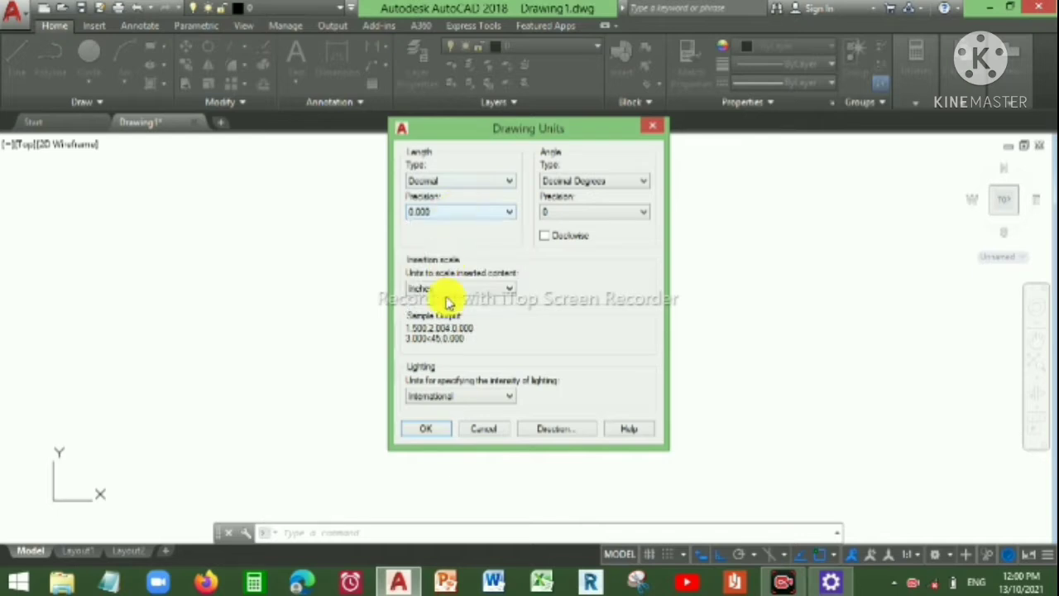
click(449, 289)
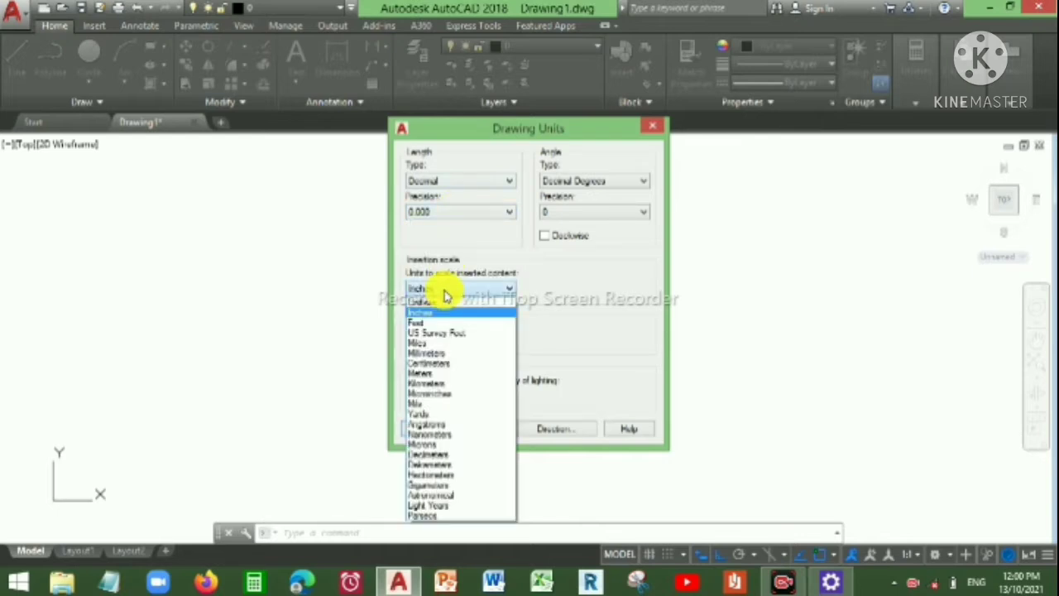
click(439, 363)
click(434, 430)
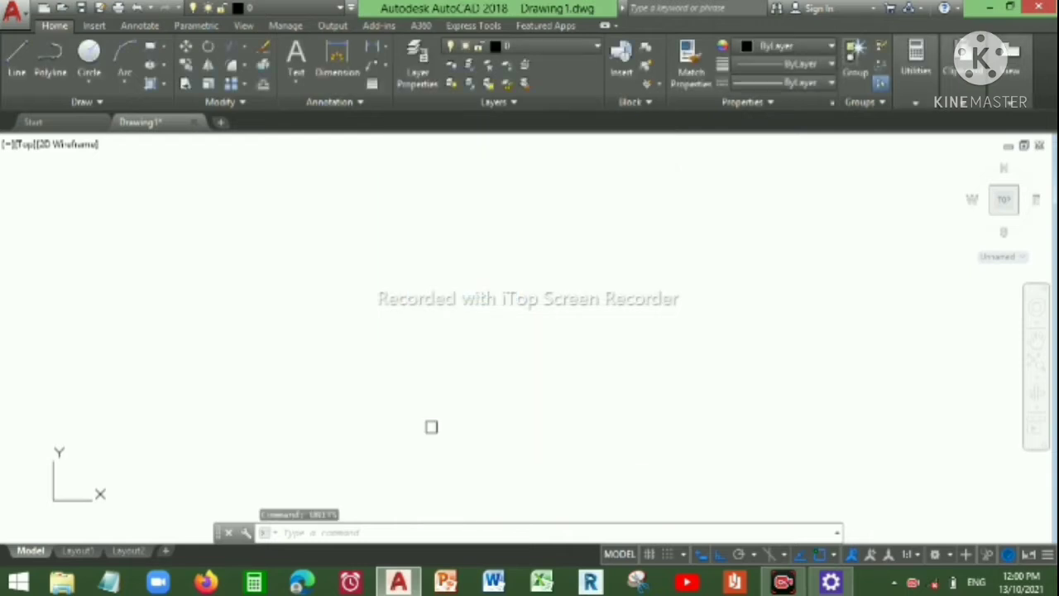
- Make CENTER the current linetype and draw a horizontal line 30 units long in the empty drawing area
text(l)
key(Return)
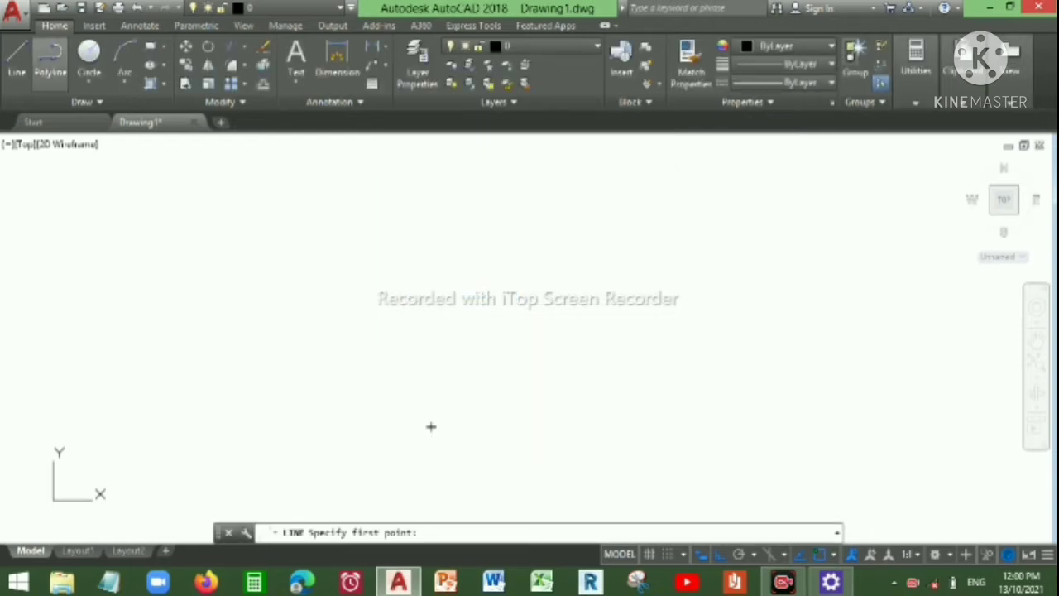
click(811, 85)
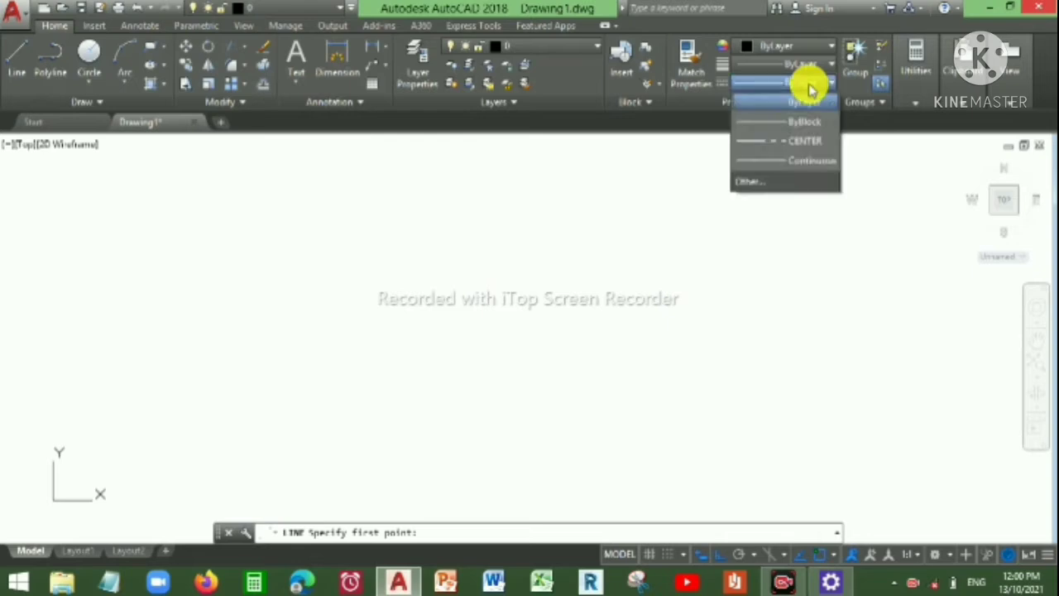
click(787, 150)
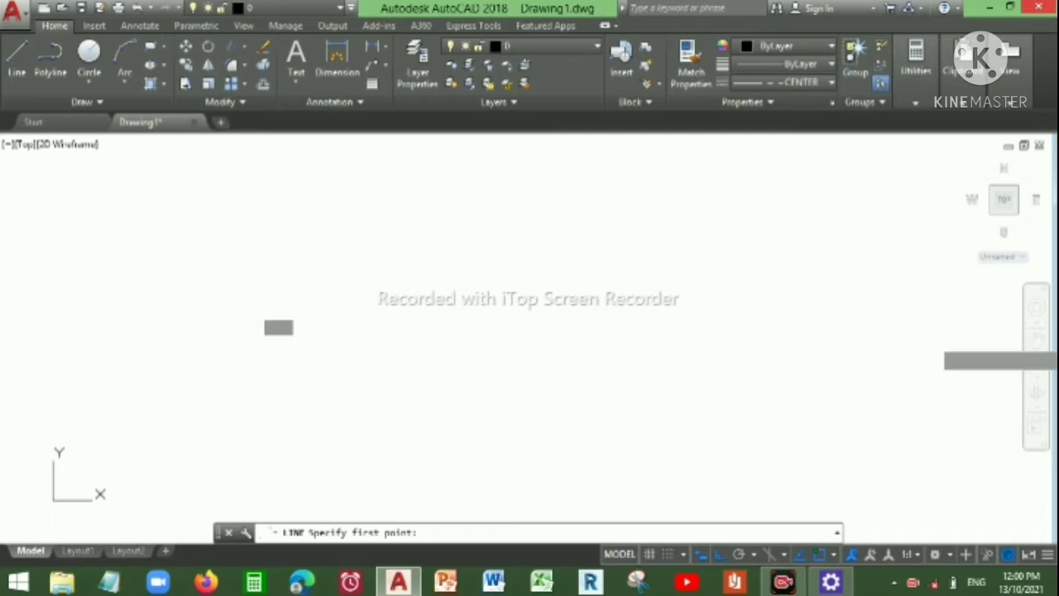
click(278, 325)
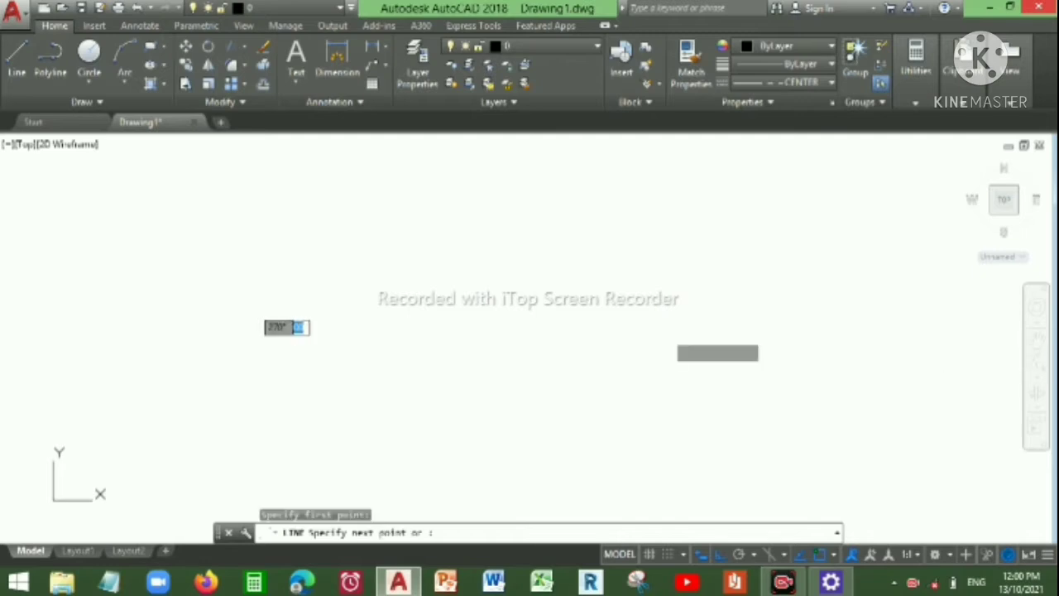
click(915, 322)
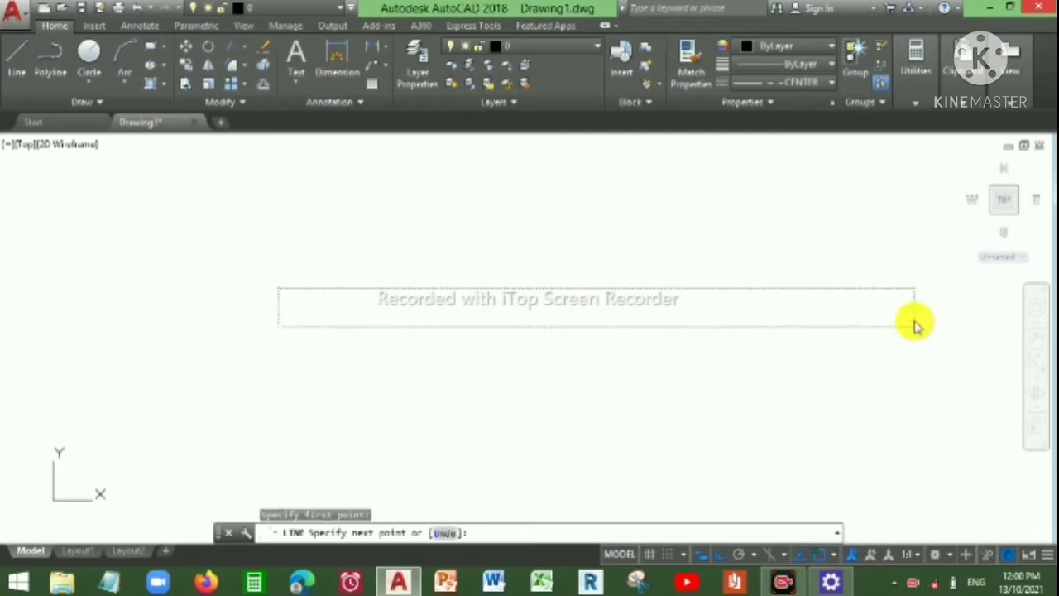
click(915, 325)
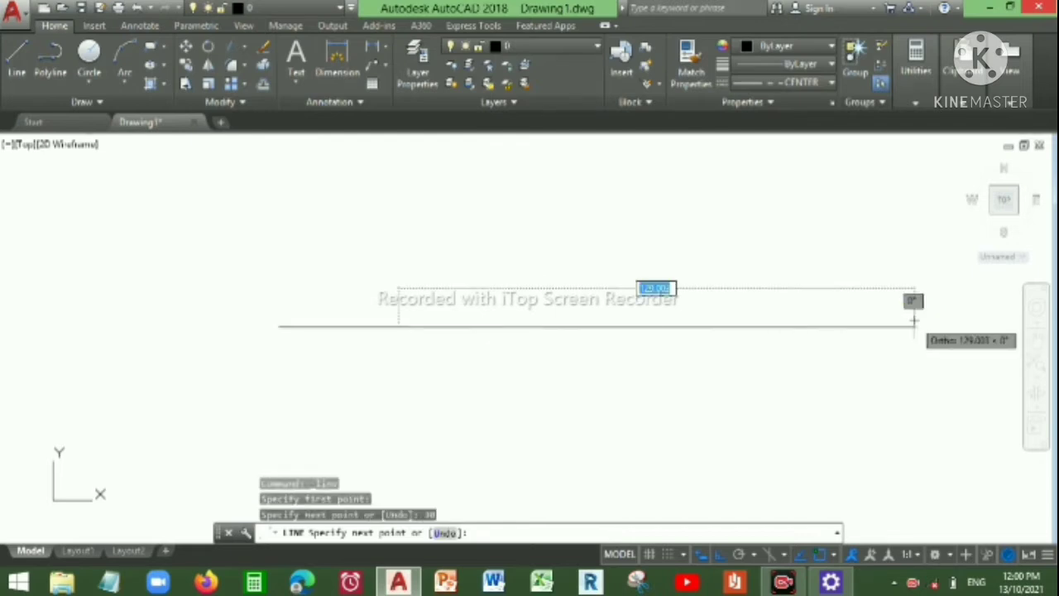
key(Return)
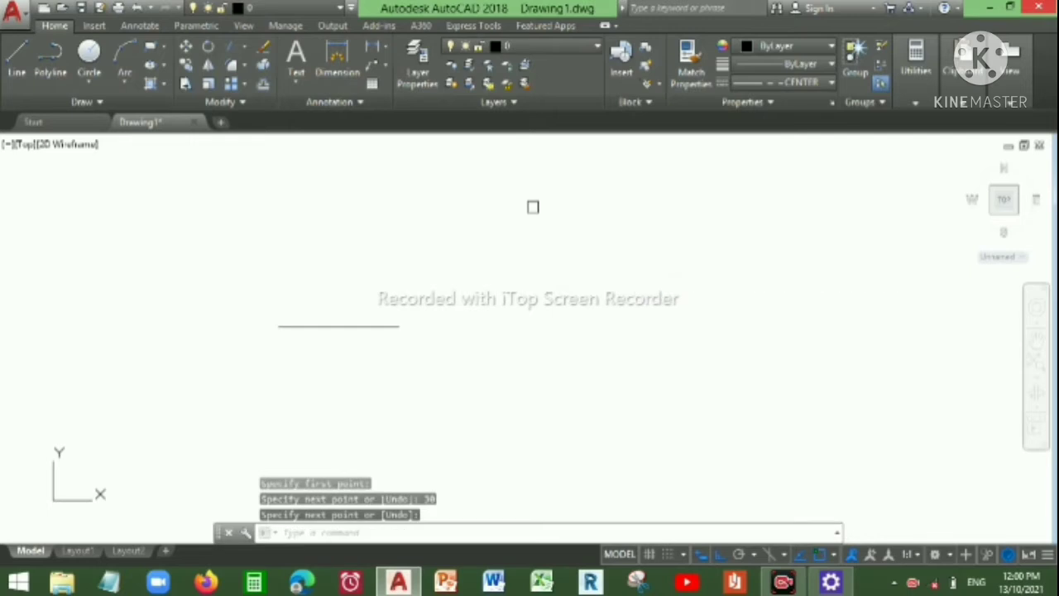
- Examine the dash pattern of the horizontal centre line at different magnifications
scroll(301, 326, up, 4)
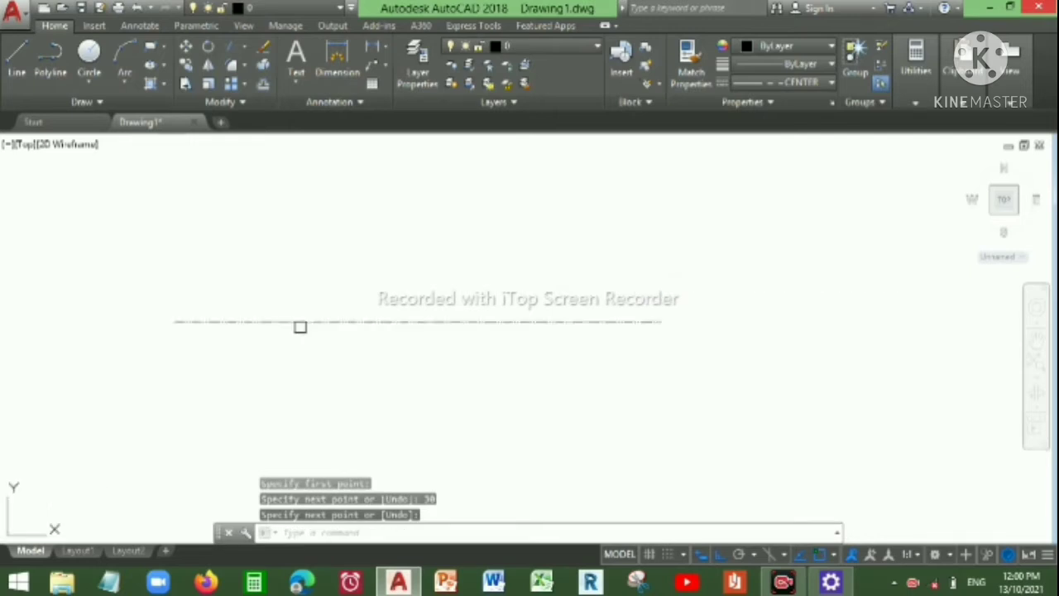
scroll(294, 307, down, 2)
scroll(291, 300, up, 2)
scroll(282, 297, down, 2)
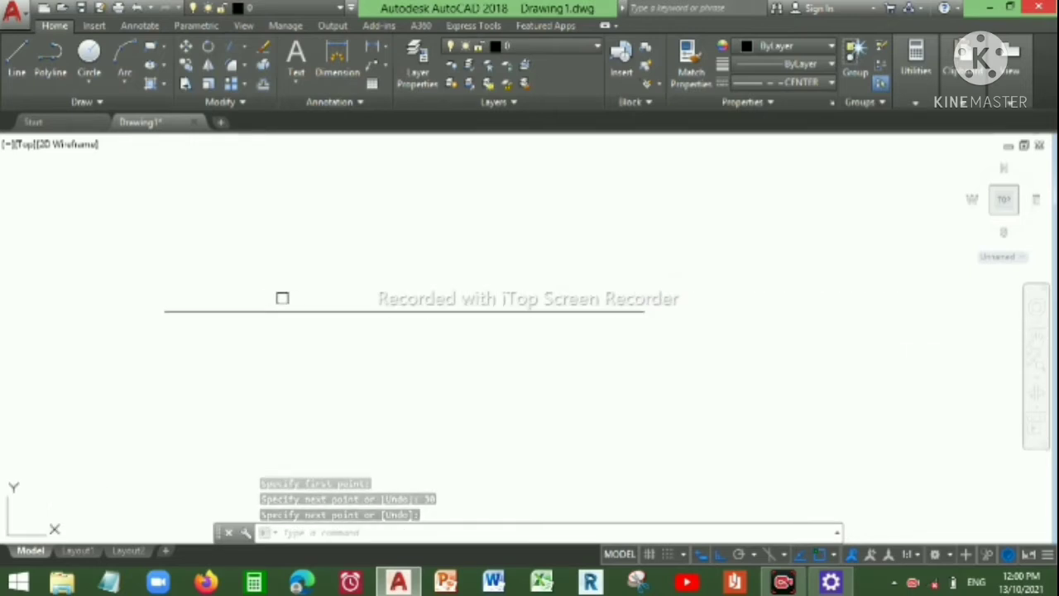
scroll(215, 283, up, 2)
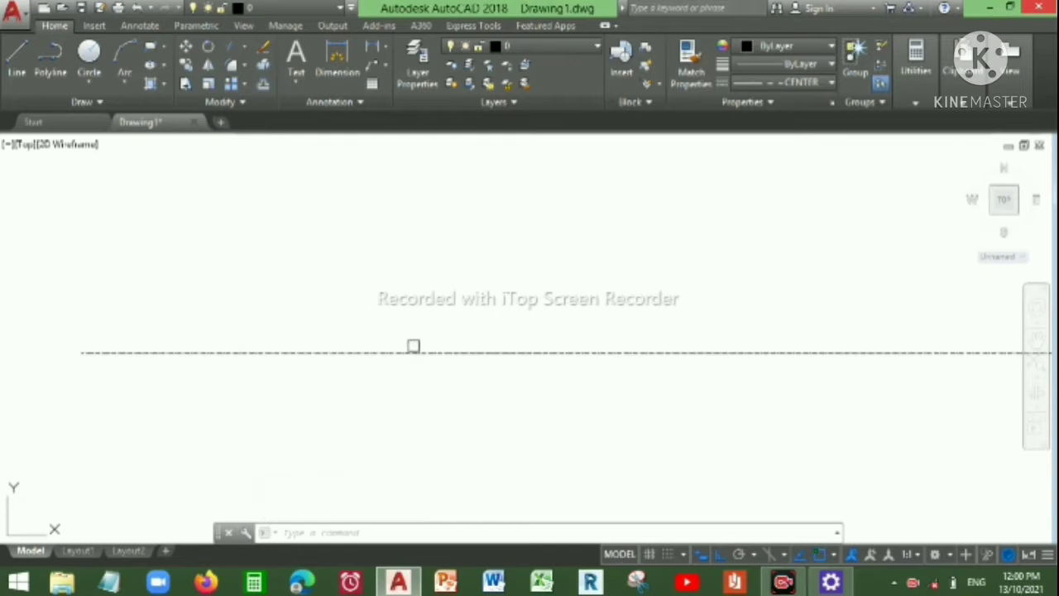
click(414, 347)
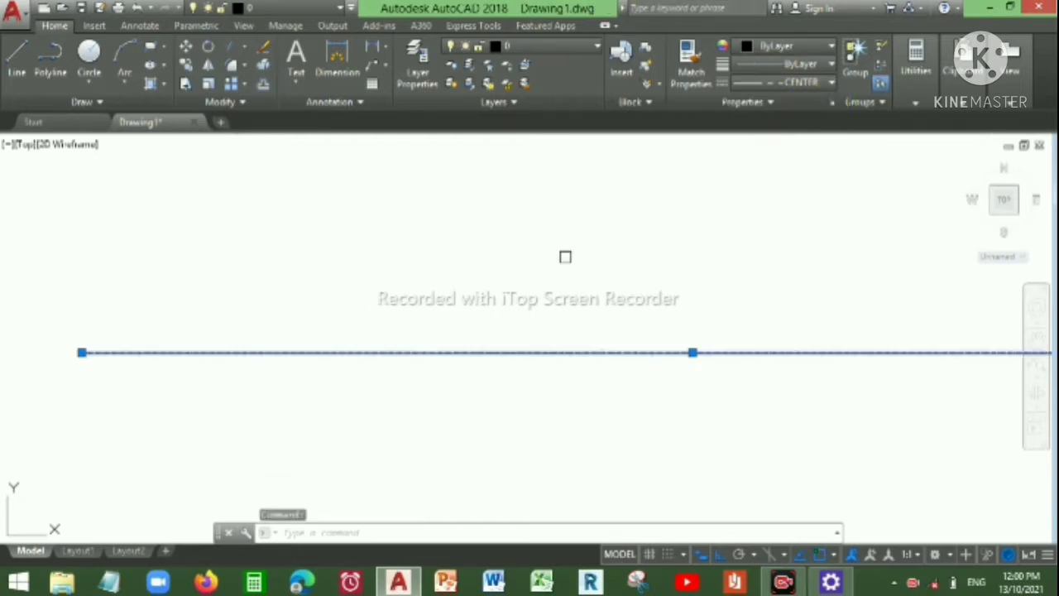
key(Escape)
scroll(339, 357, up, 10)
scroll(335, 315, down, 10)
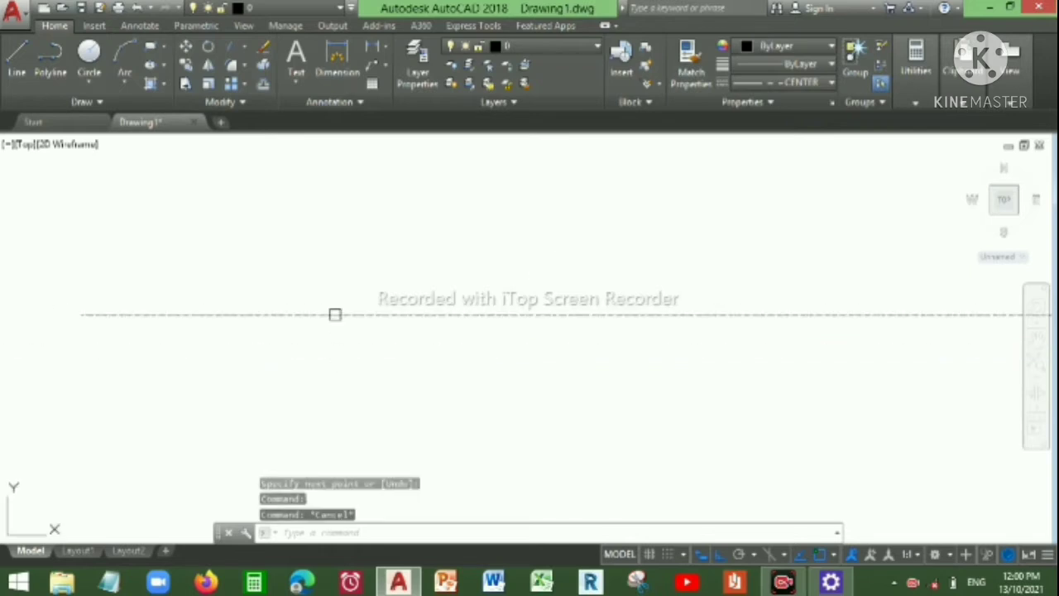
scroll(335, 314, down, 3)
scroll(372, 312, up, 5)
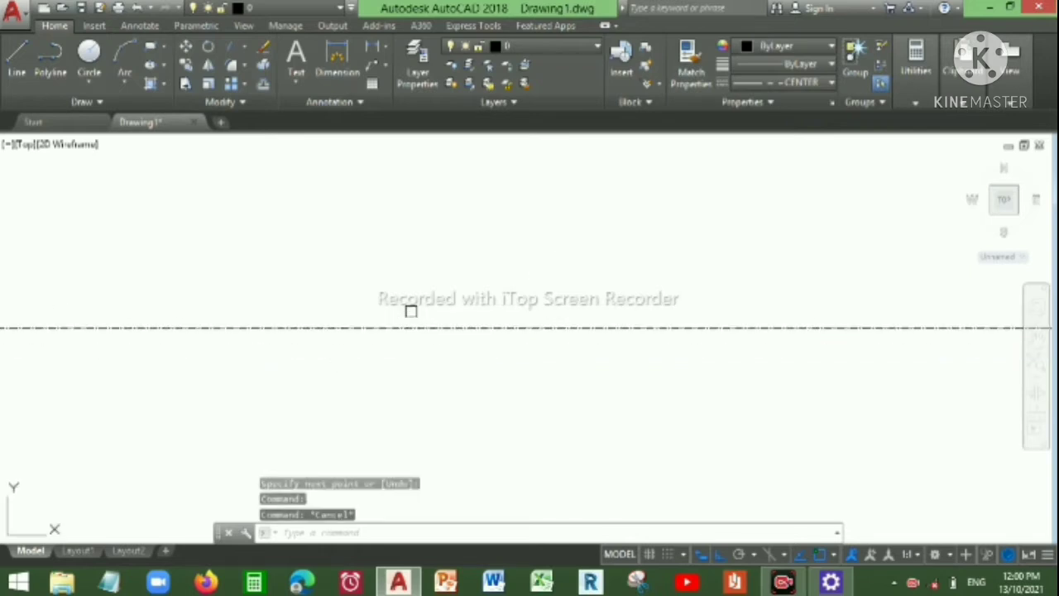
- Set the global linetype scale factor to 0.3 and check the centre line's dash pattern at different magnifications
click(814, 83)
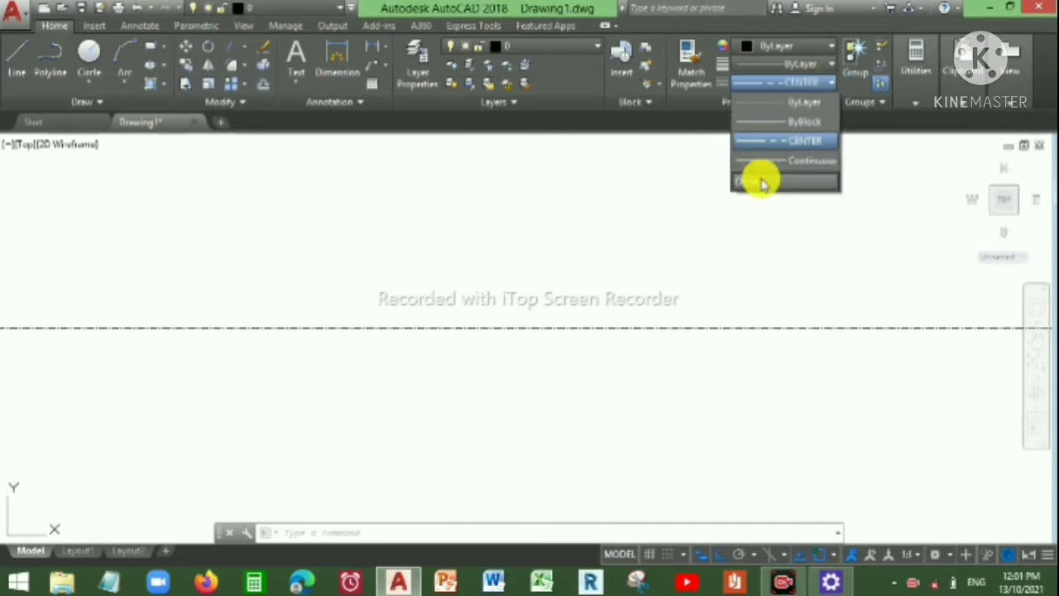
click(760, 182)
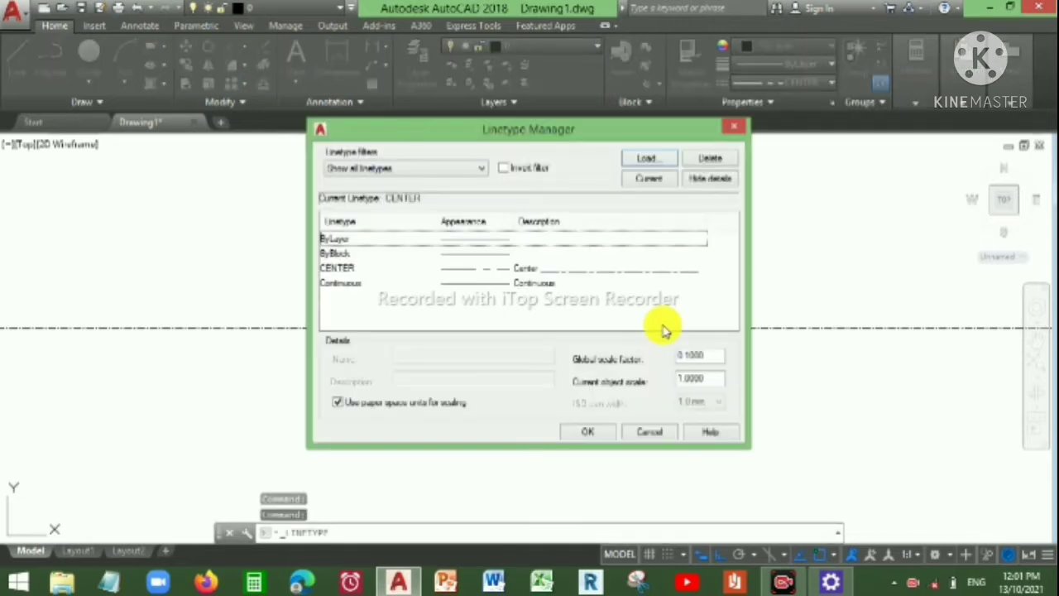
click(711, 354)
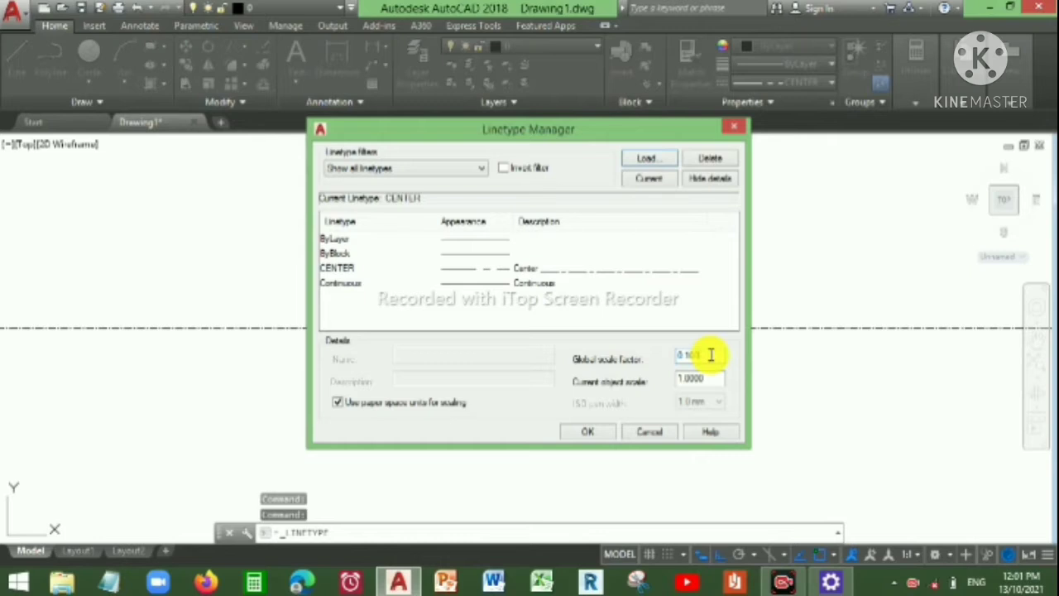
text(0.3)
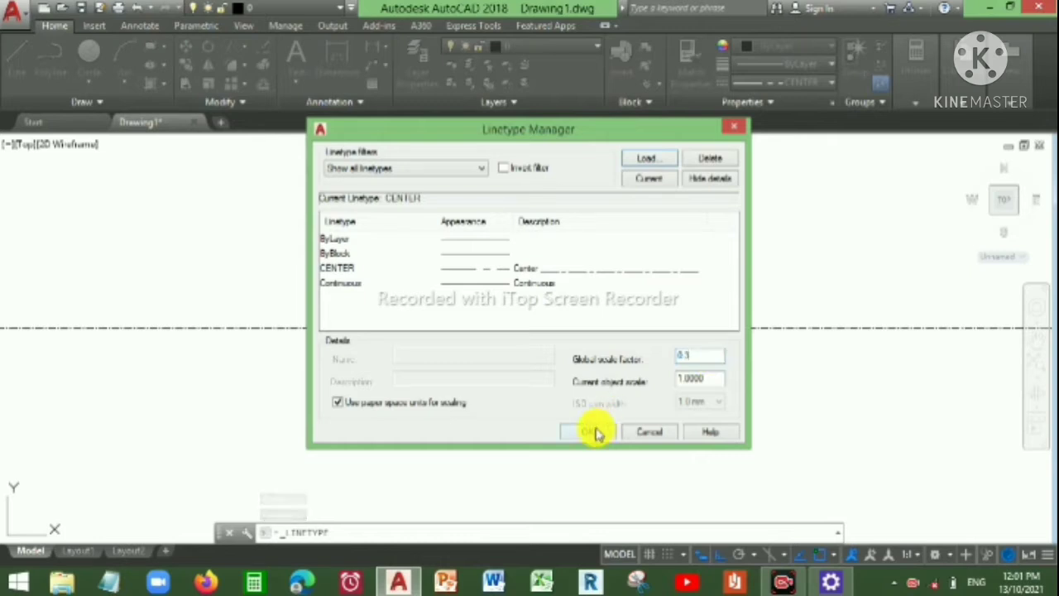
click(592, 431)
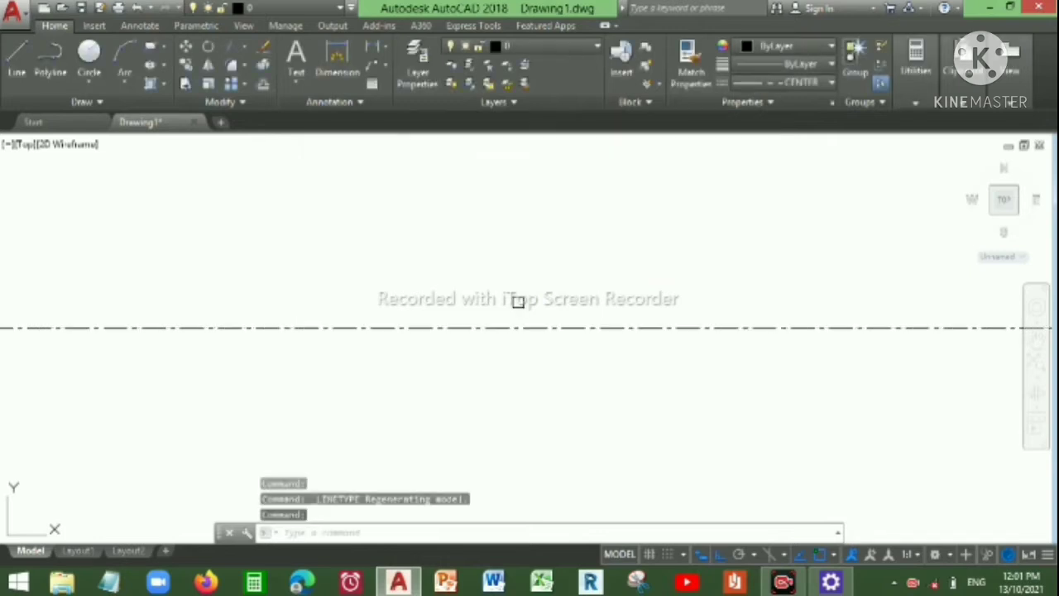
scroll(378, 215, down, 3)
scroll(384, 193, up, 2)
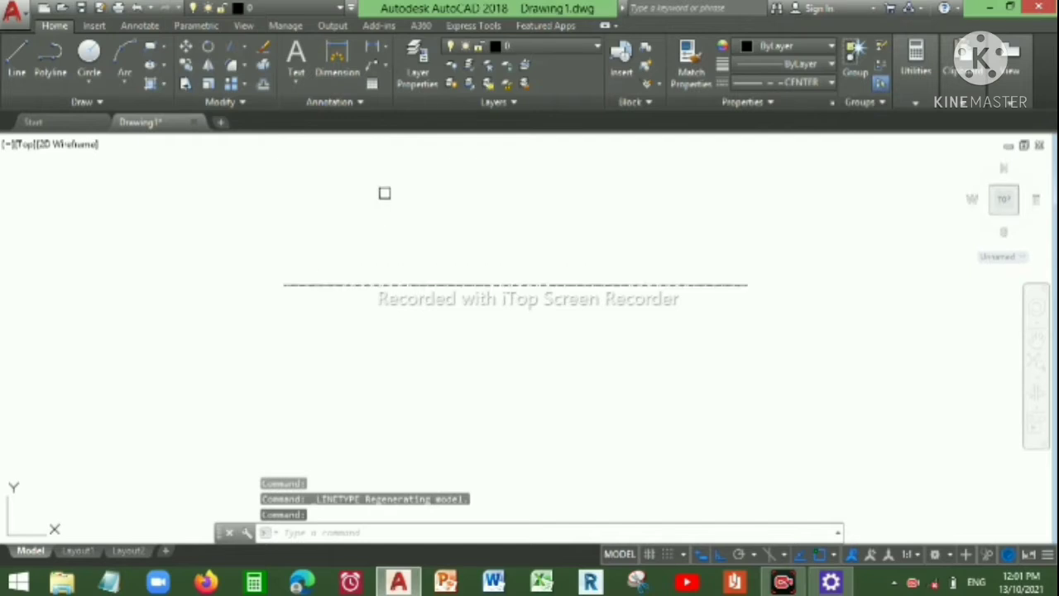
scroll(385, 193, up, 2)
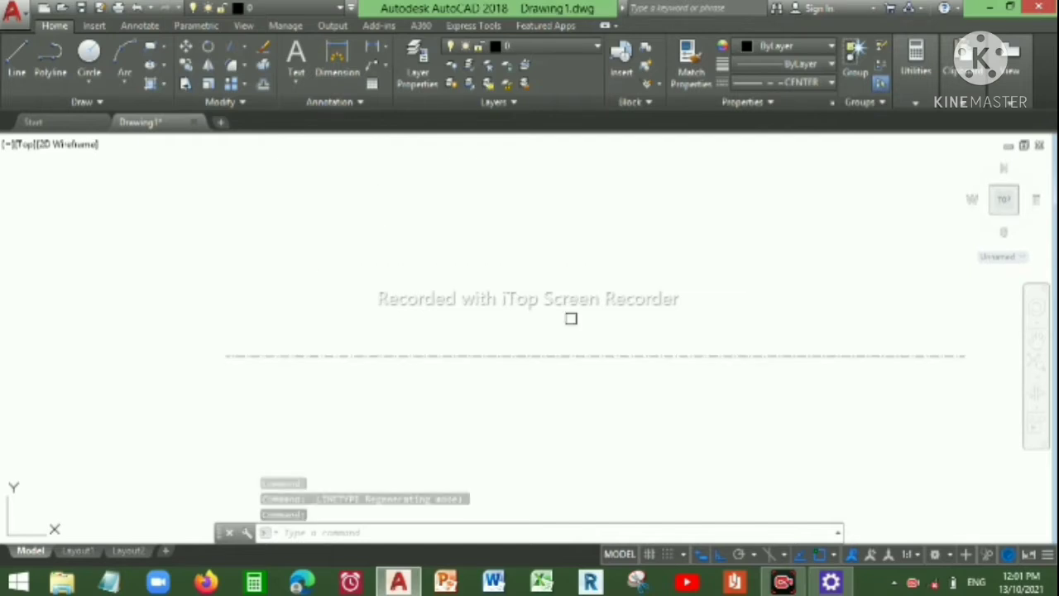
- Increase the global linetype scale factor further to lengthen the centre line's dashes, and check the pattern
click(828, 85)
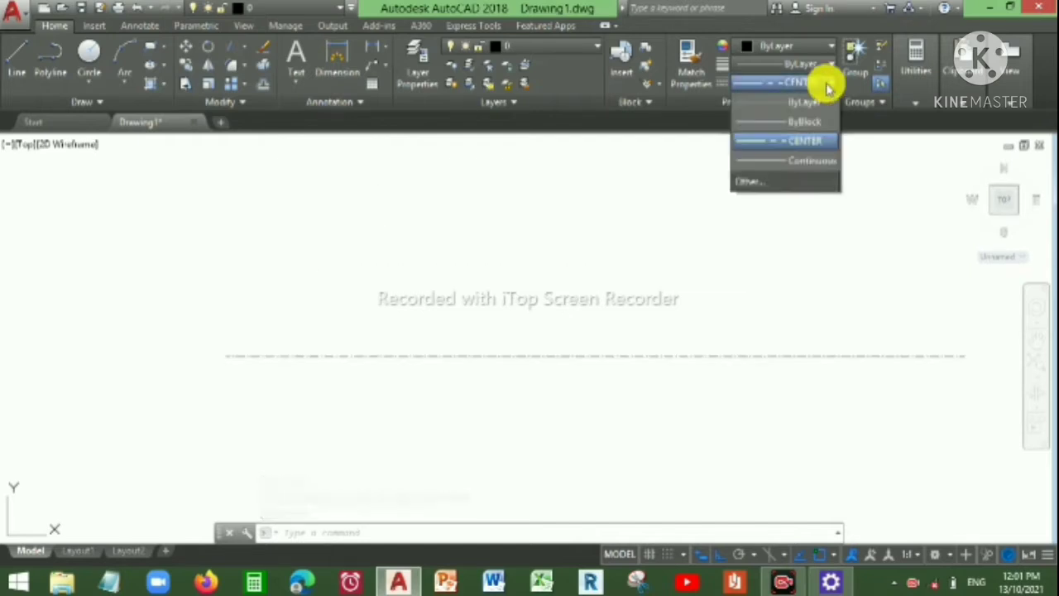
click(754, 183)
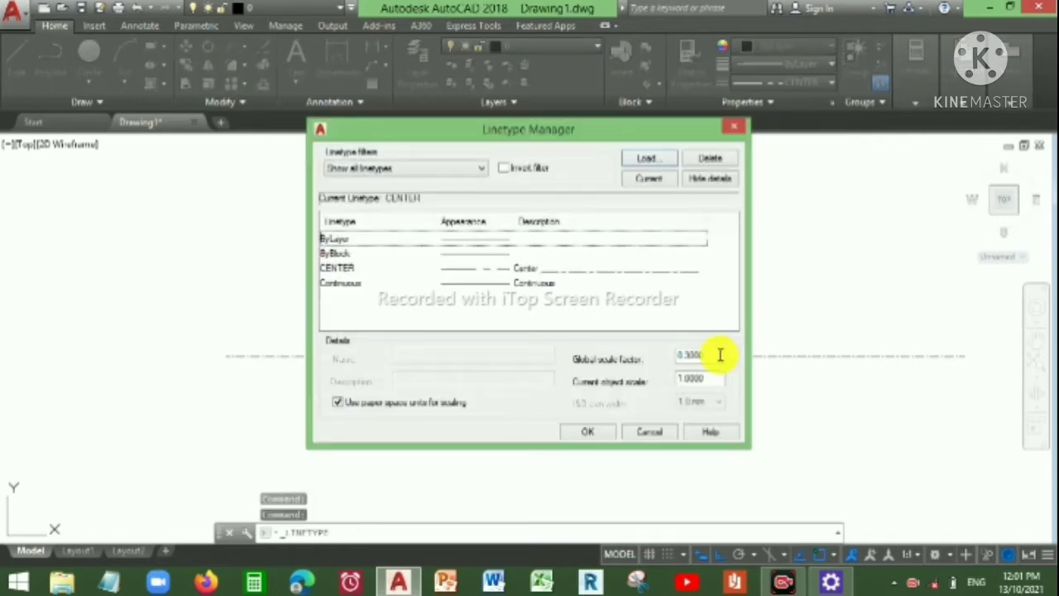
click(721, 354)
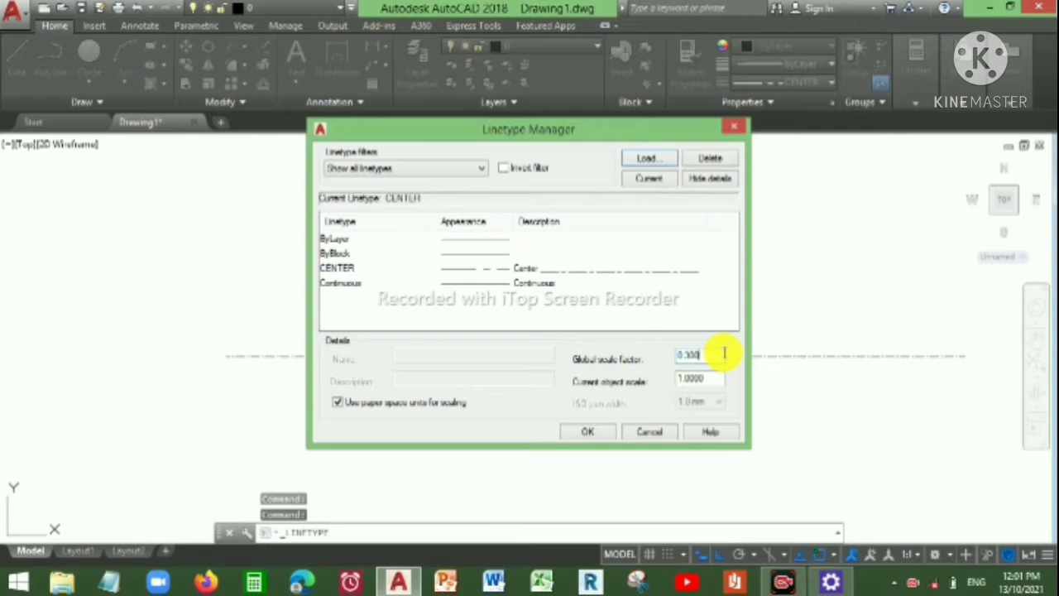
key(Return)
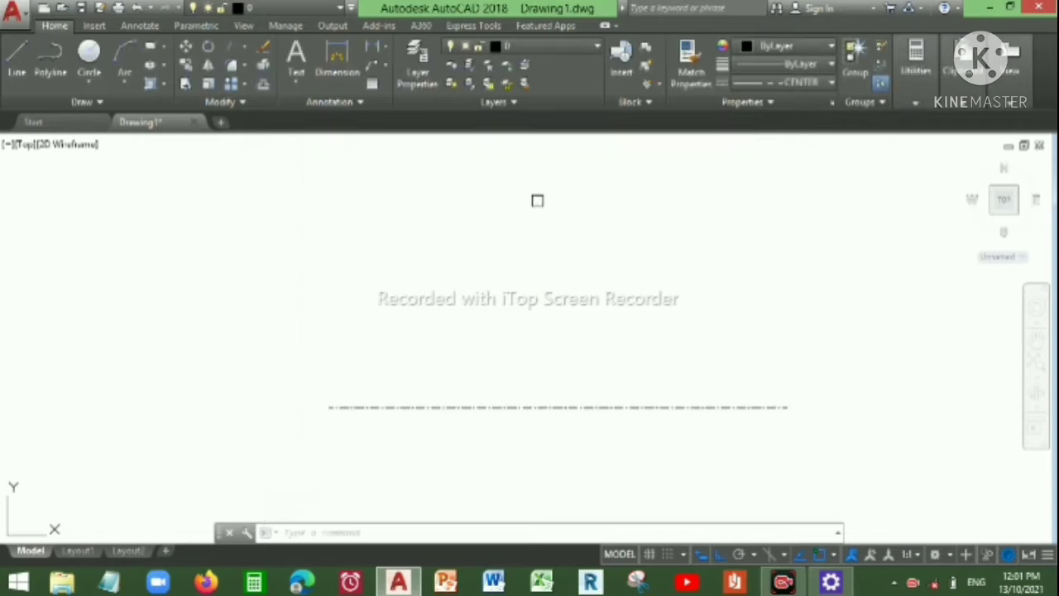
scroll(541, 407, up, 3)
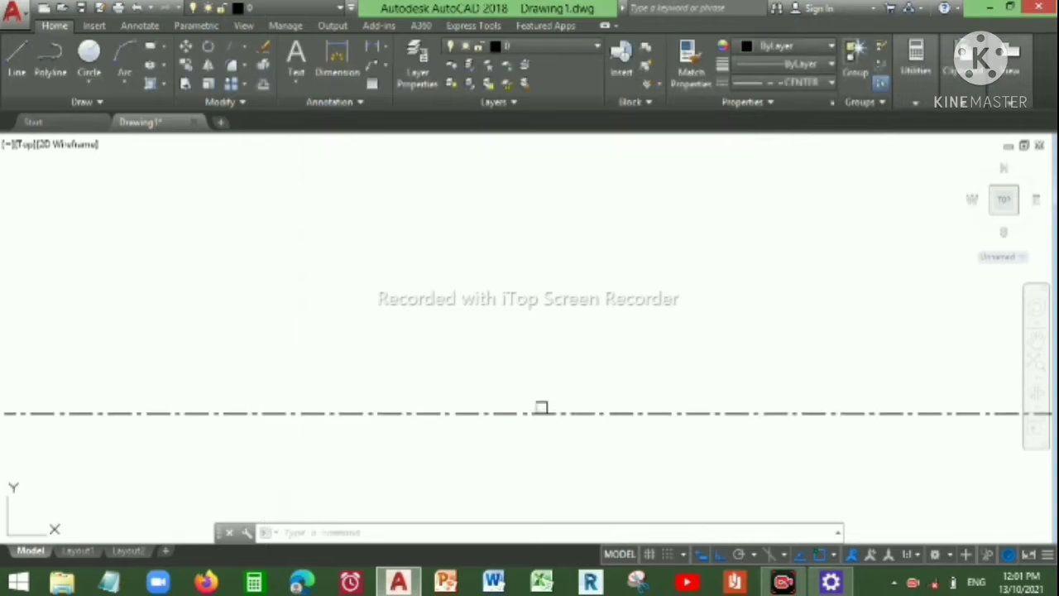
scroll(542, 407, down, 2)
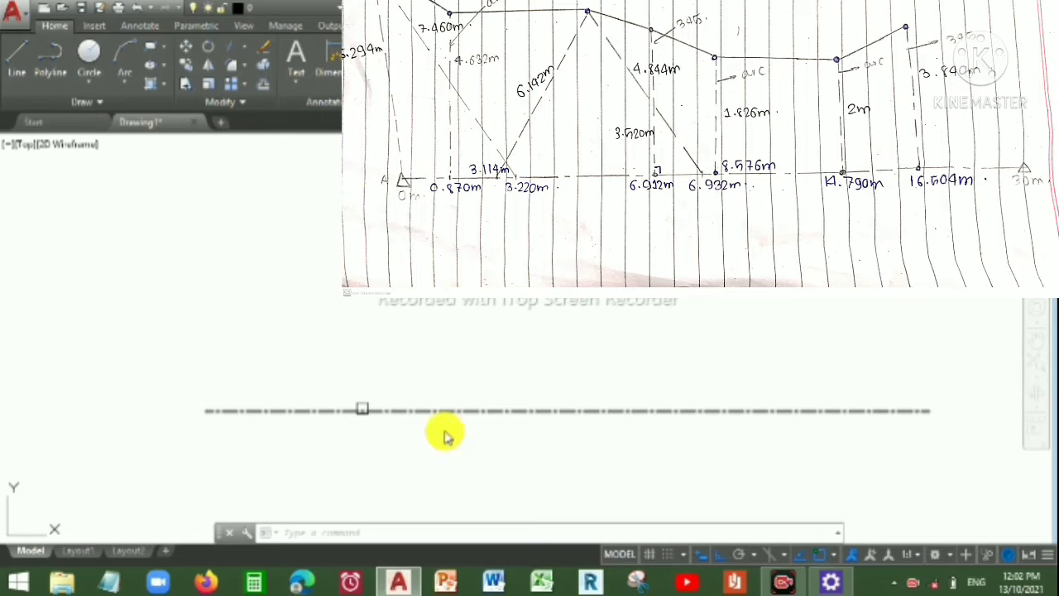
- Draw a yellow 0.870 line along the centre line from its left end, finishing with a short downward tick
key(Escape)
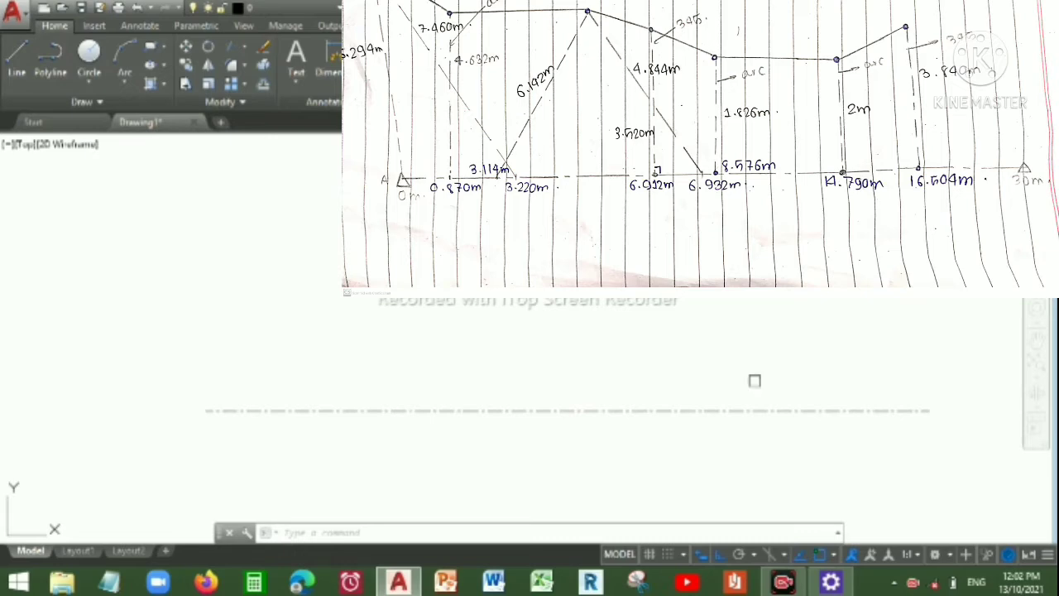
mouse_move(637, 413)
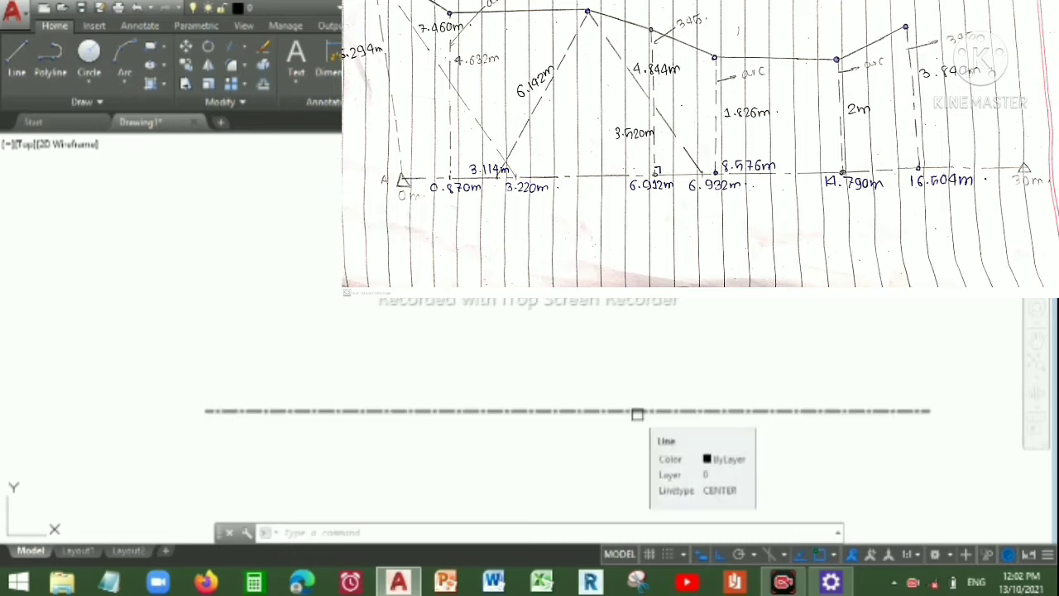
click(30, 79)
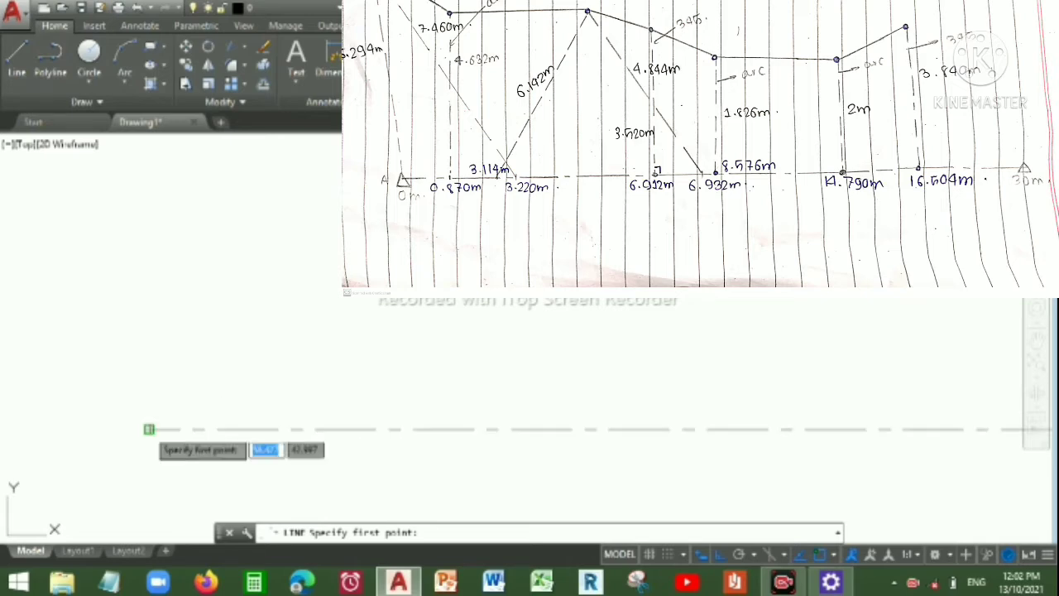
click(149, 428)
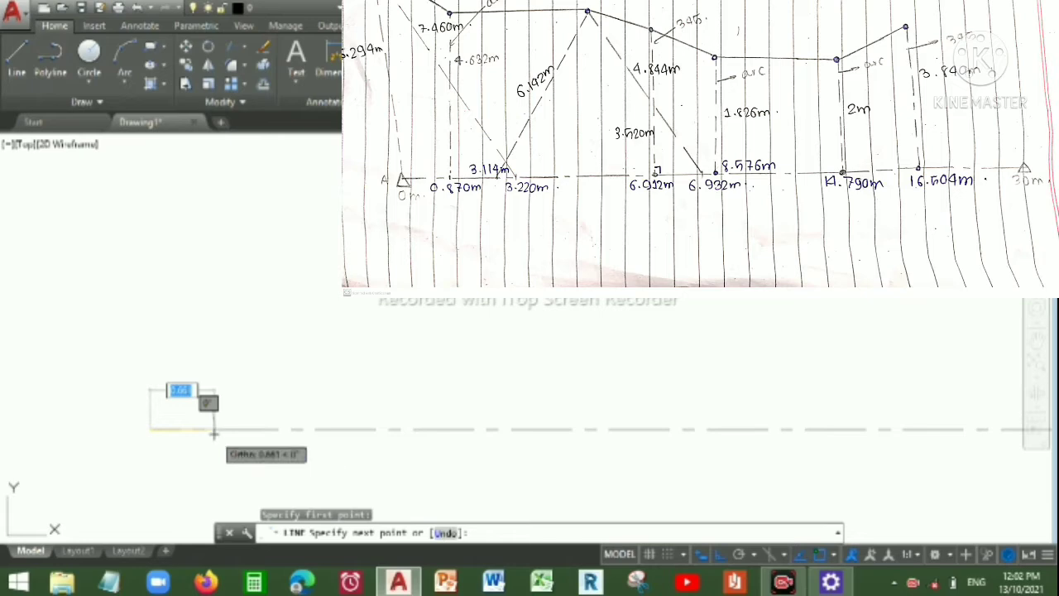
text(0.8)
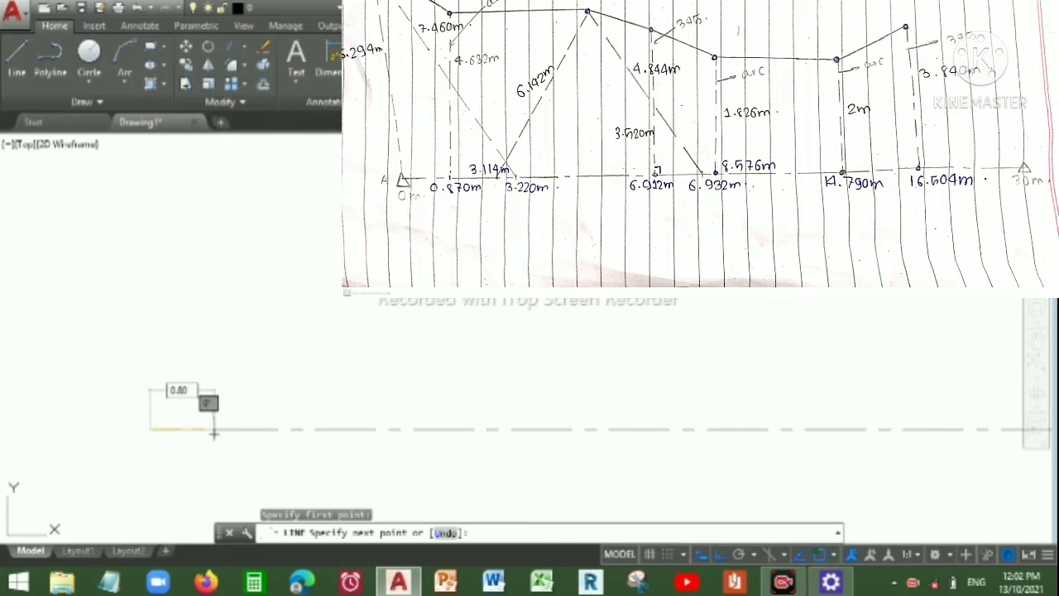
text(70)
key(Return)
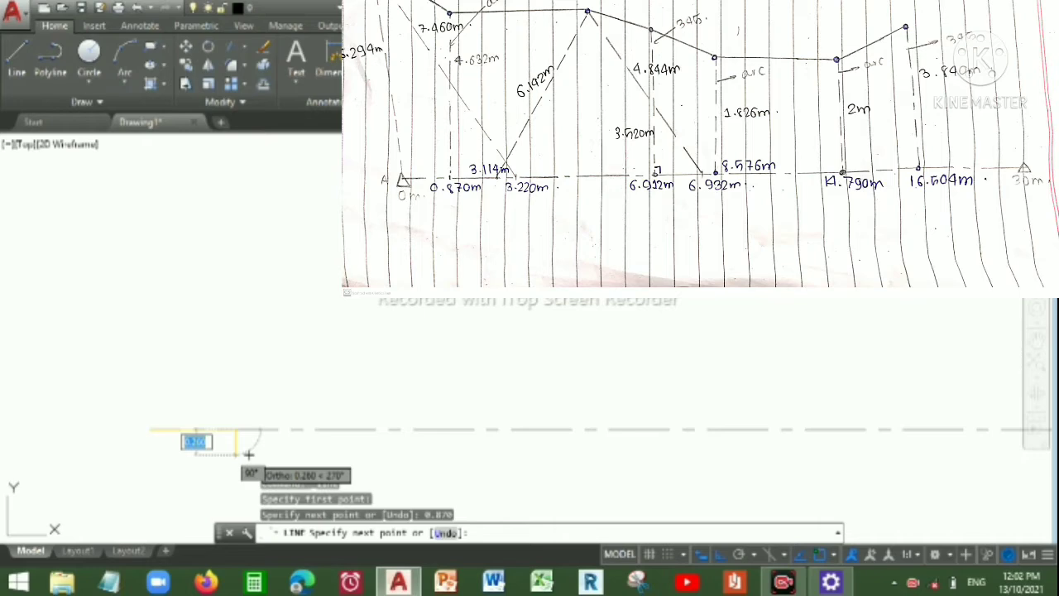
click(248, 453)
key(Escape)
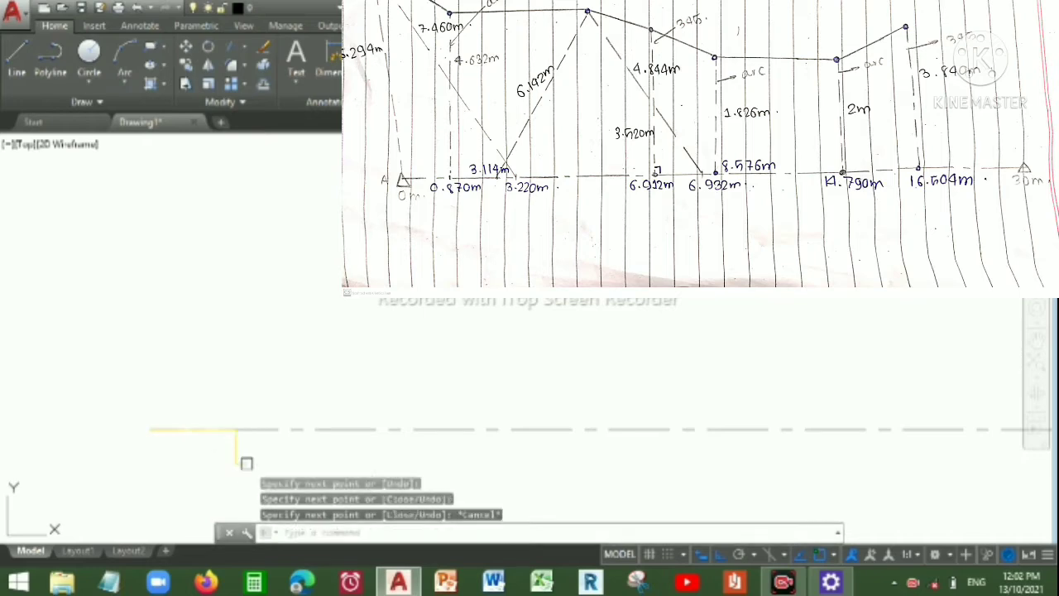
- Change the current colour to blue and draw a 3.114 line along the centre line from its left end
scroll(239, 463, up, 5)
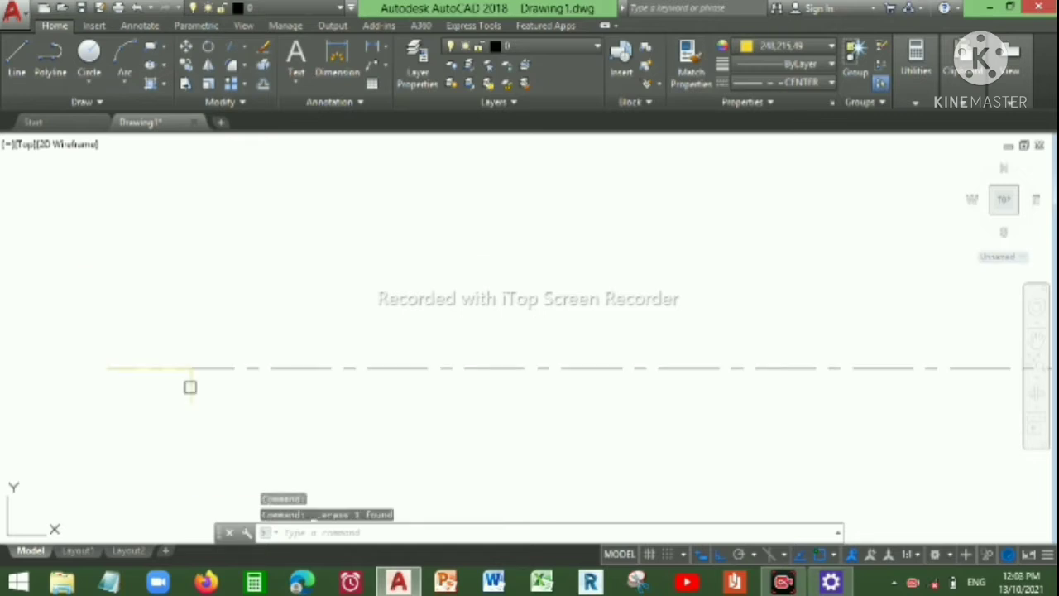
scroll(189, 387, down, 1)
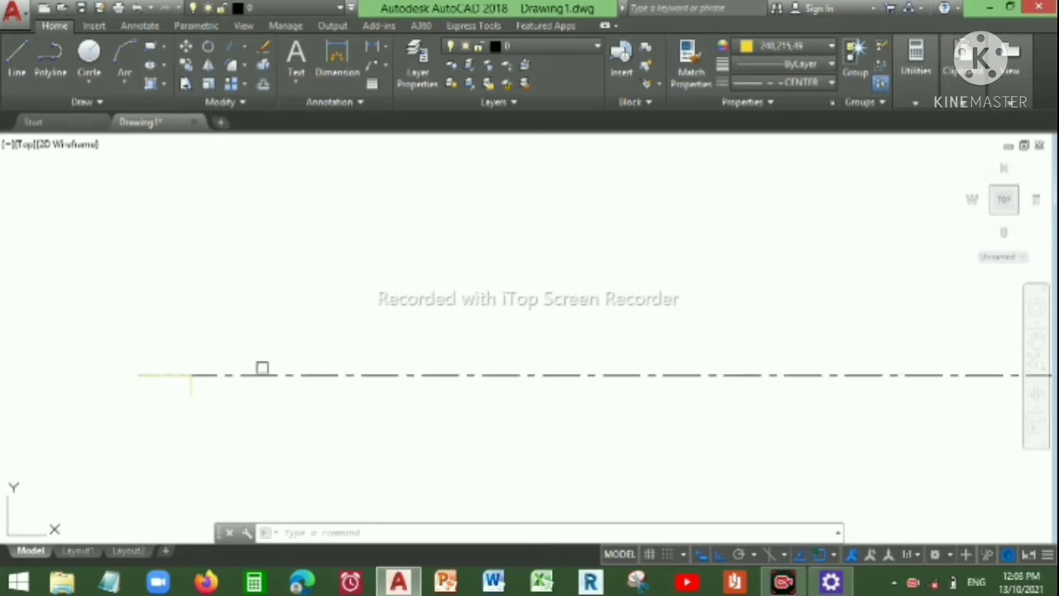
mouse_move(271, 378)
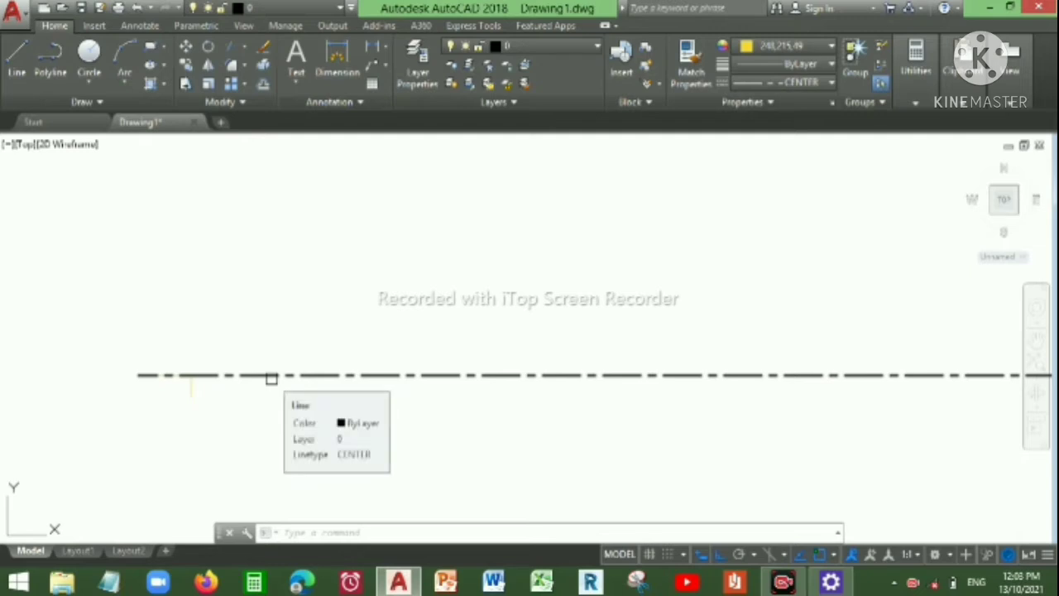
scroll(272, 378, down, 3)
scroll(264, 378, up, 2)
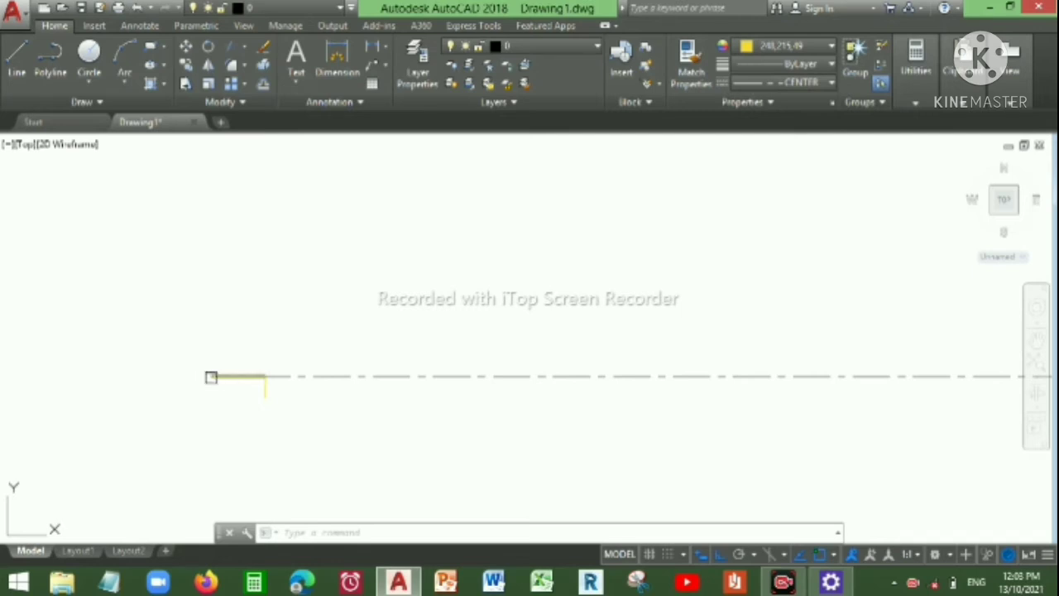
click(832, 50)
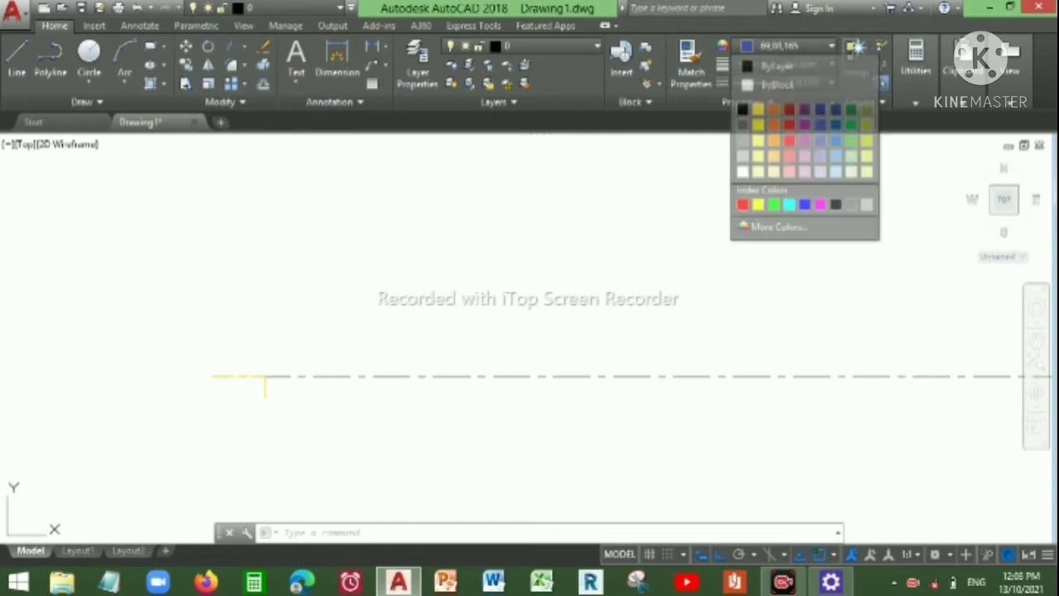
click(820, 125)
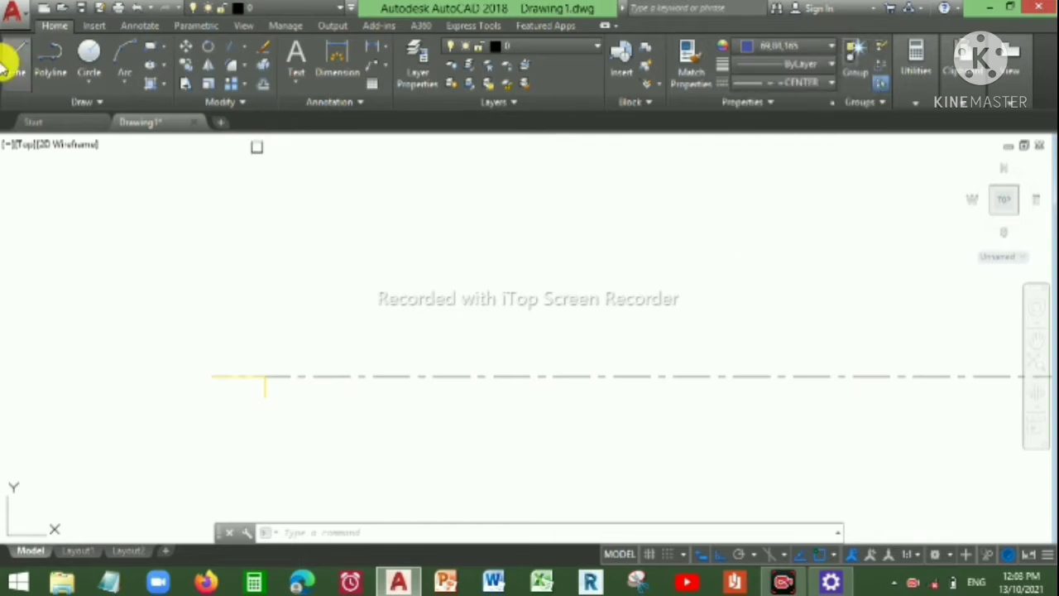
click(11, 62)
click(233, 361)
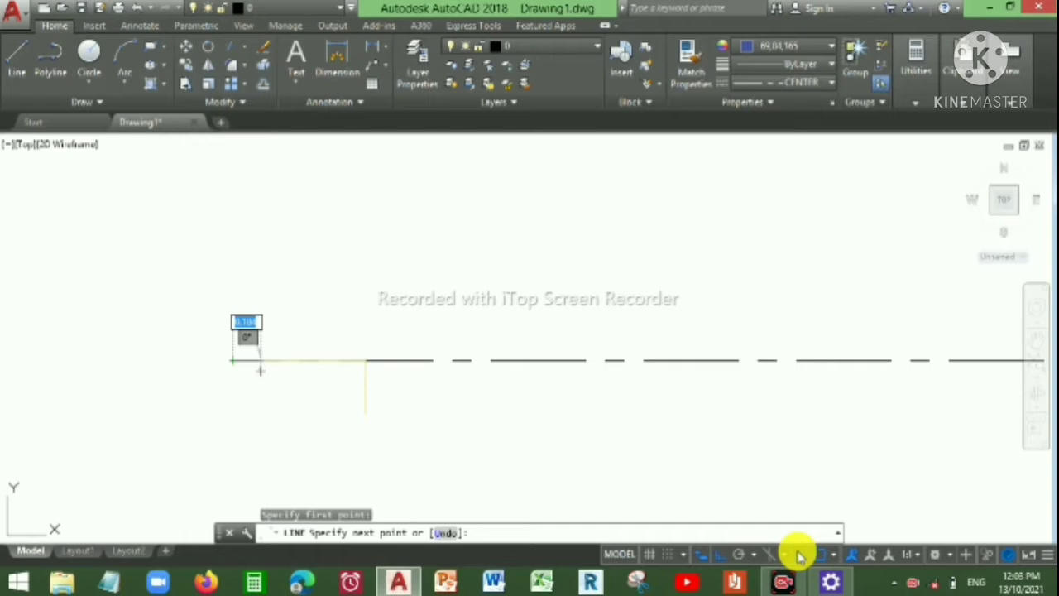
text(3.114)
key(Return)
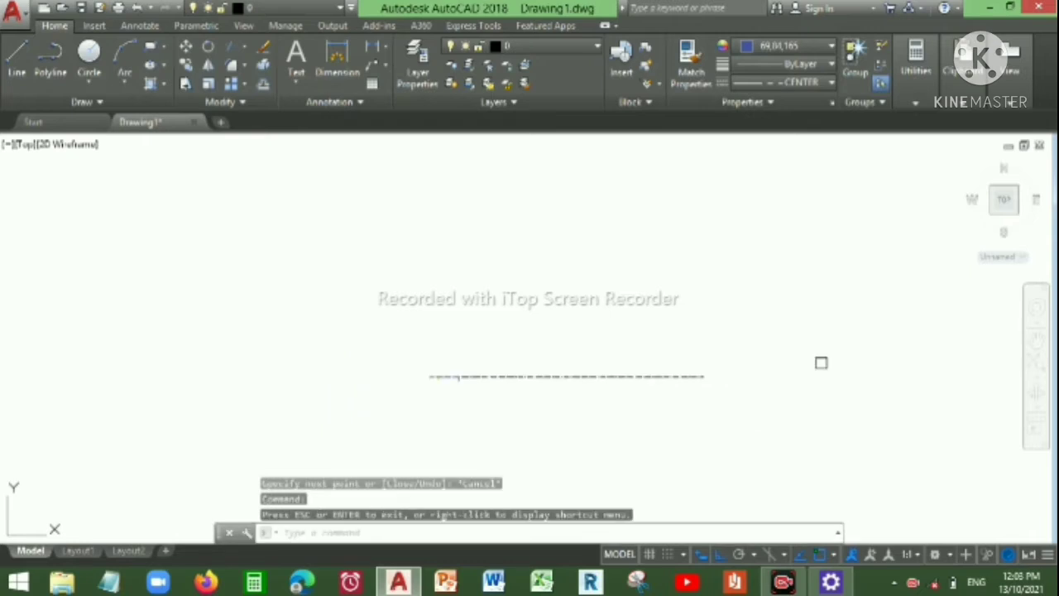
- Start a single-line text at the centre line's left end with height 0.22 and rotation 90
scroll(527, 386, up, 5)
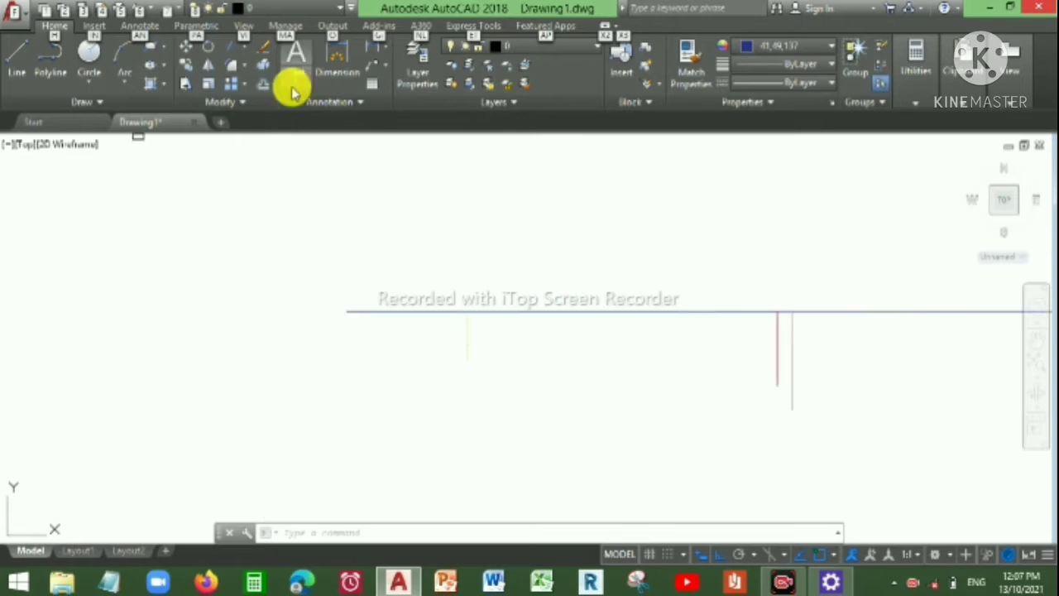
click(293, 81)
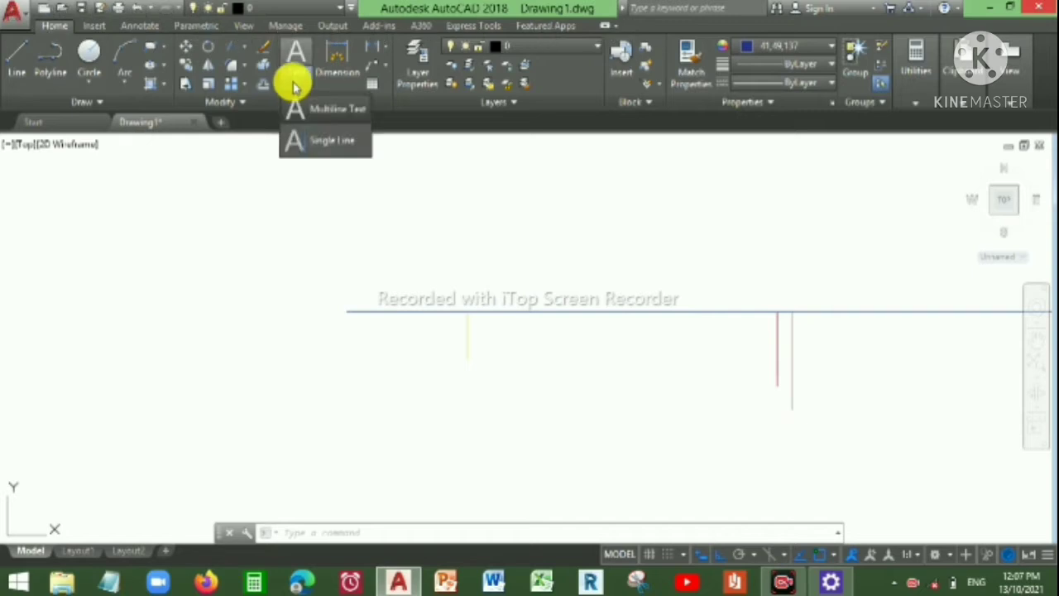
click(321, 141)
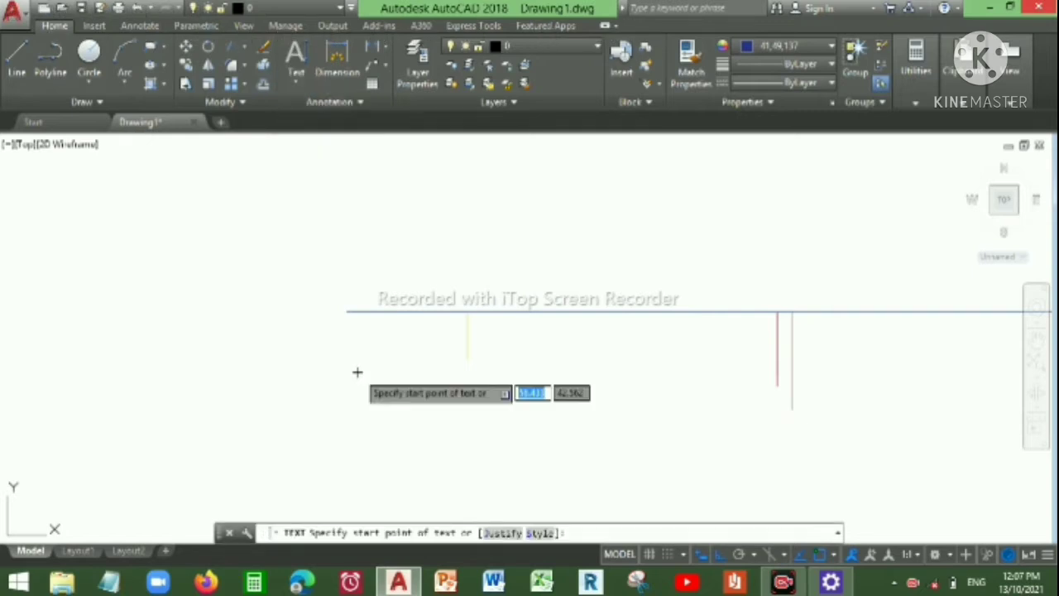
click(360, 283)
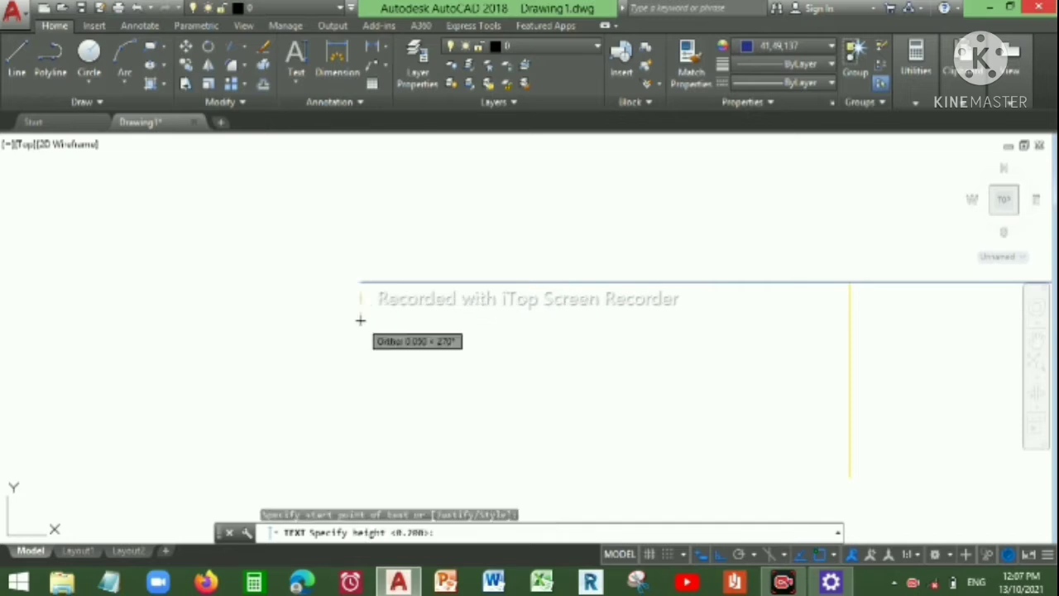
text(0)
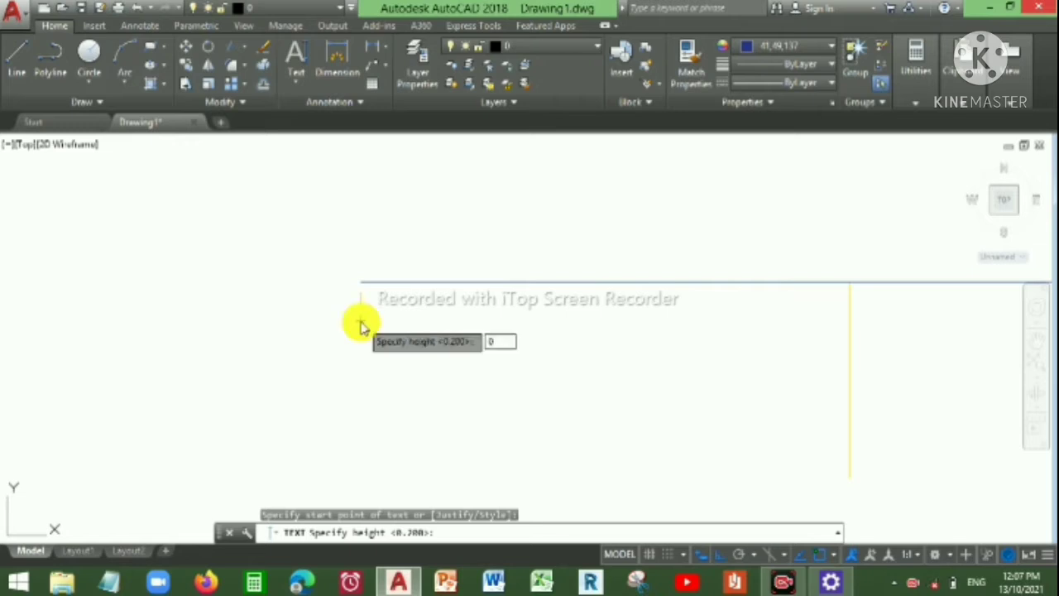
text(.22)
key(Return)
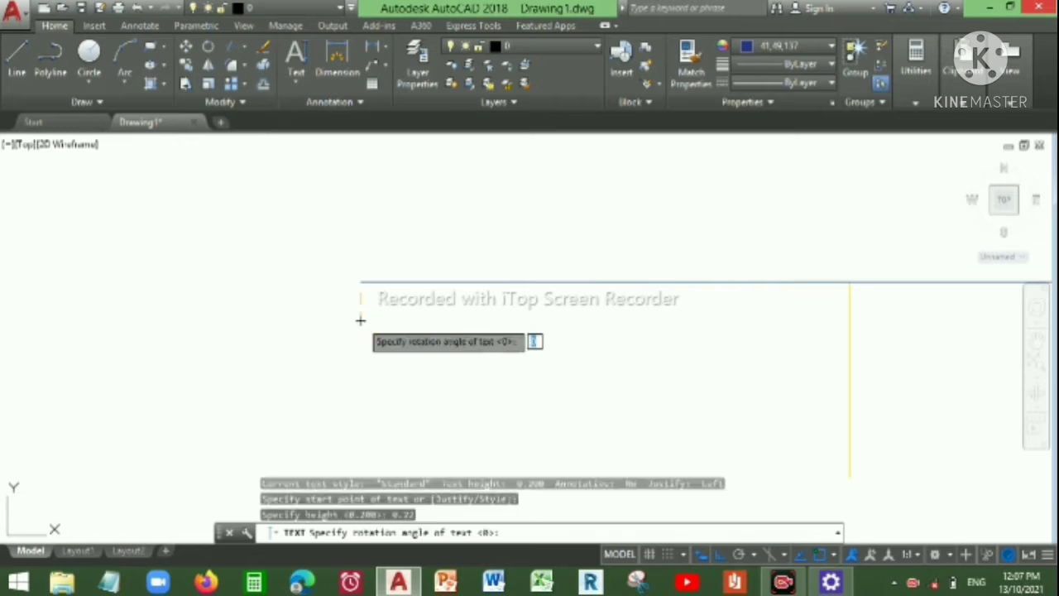
click(360, 321)
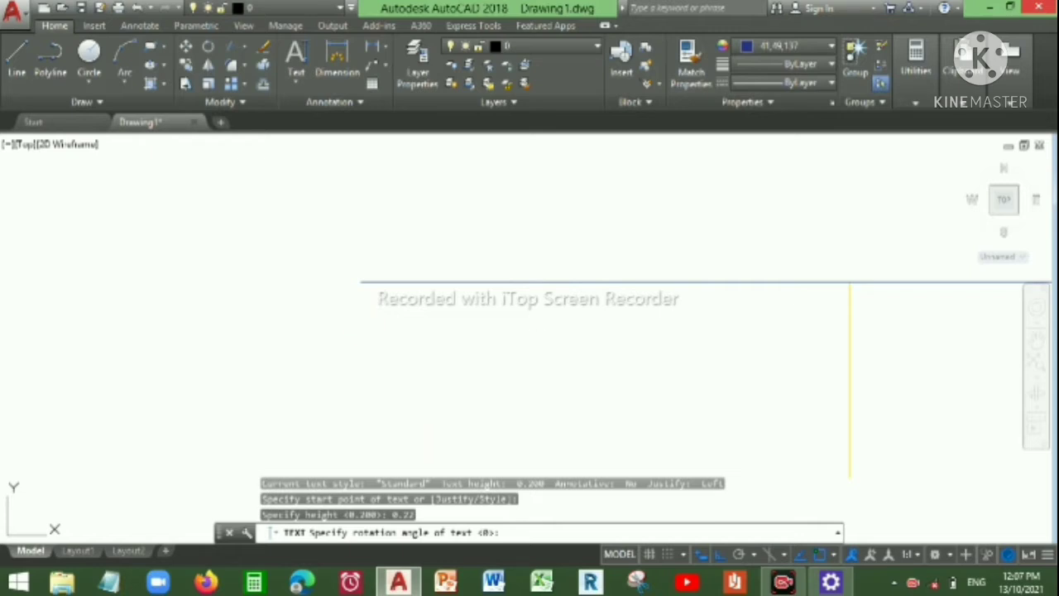
text(90)
key(Return)
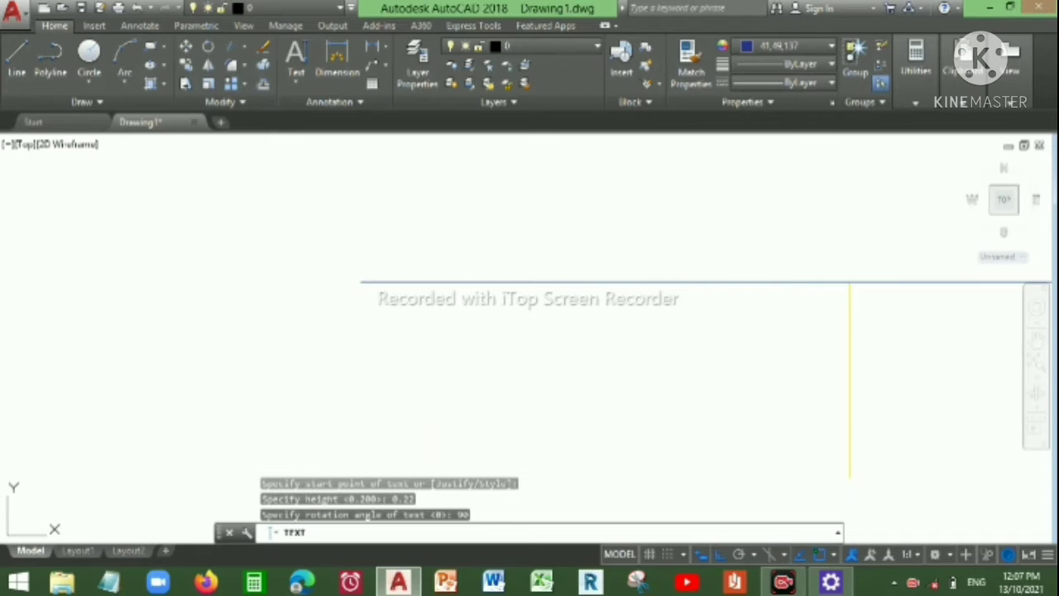
- Enter 0.000 as the chainage label's text and finish the text
text(0.)
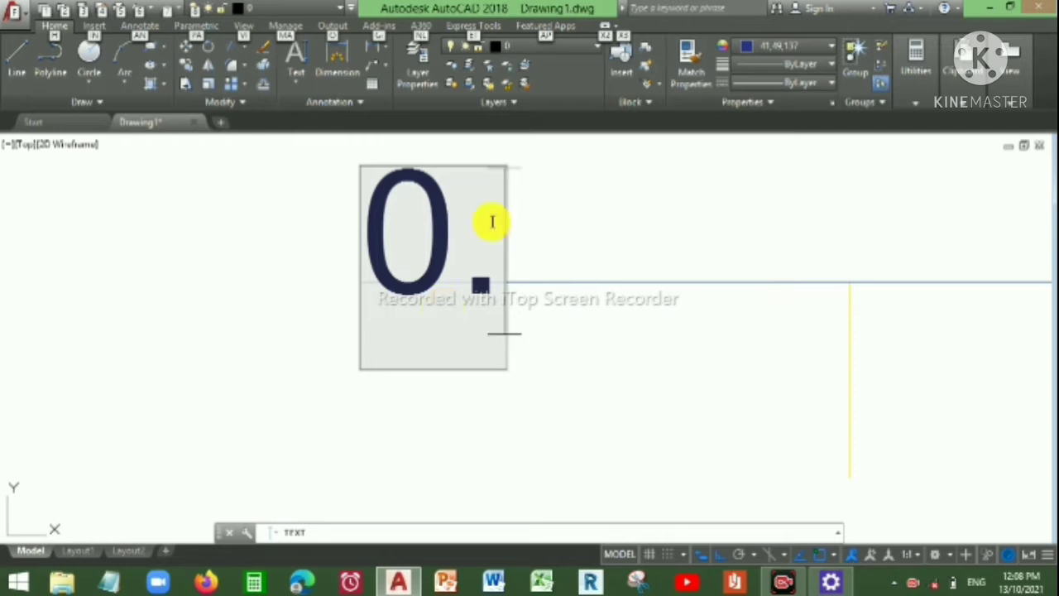
text(00)
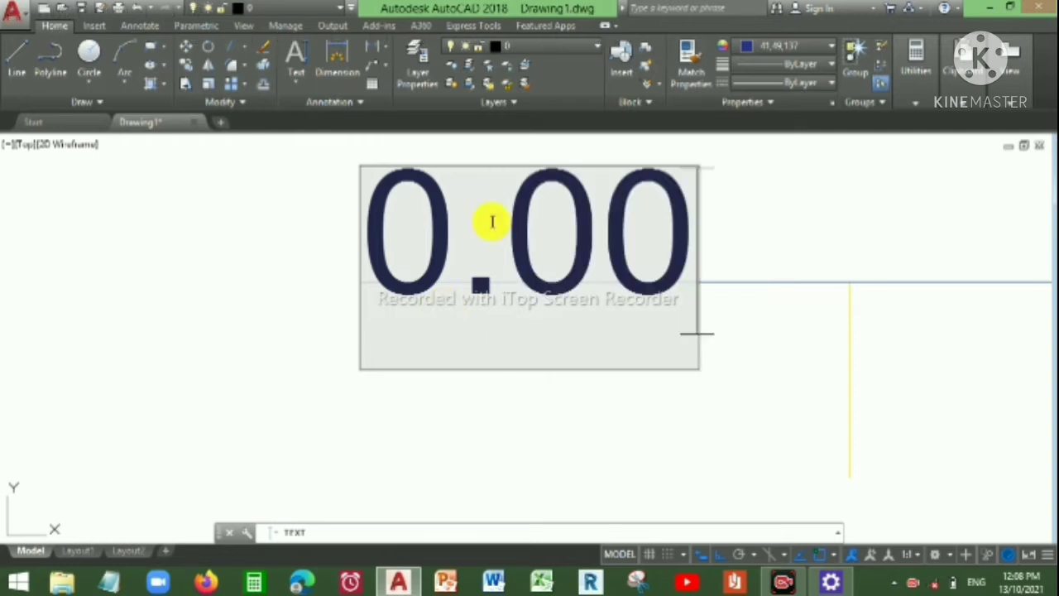
text(0)
key(Return)
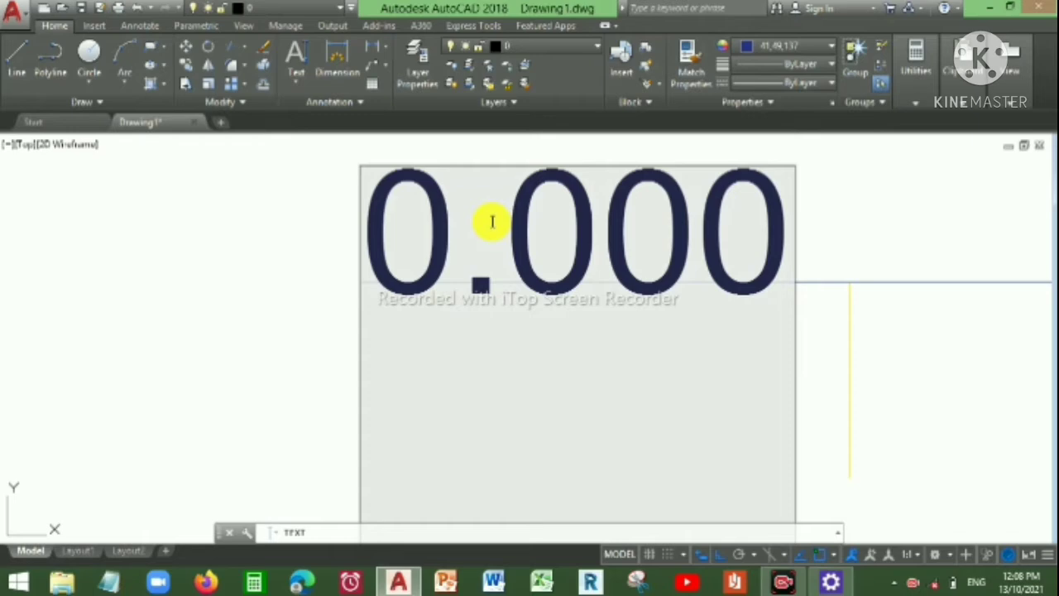
key(Return)
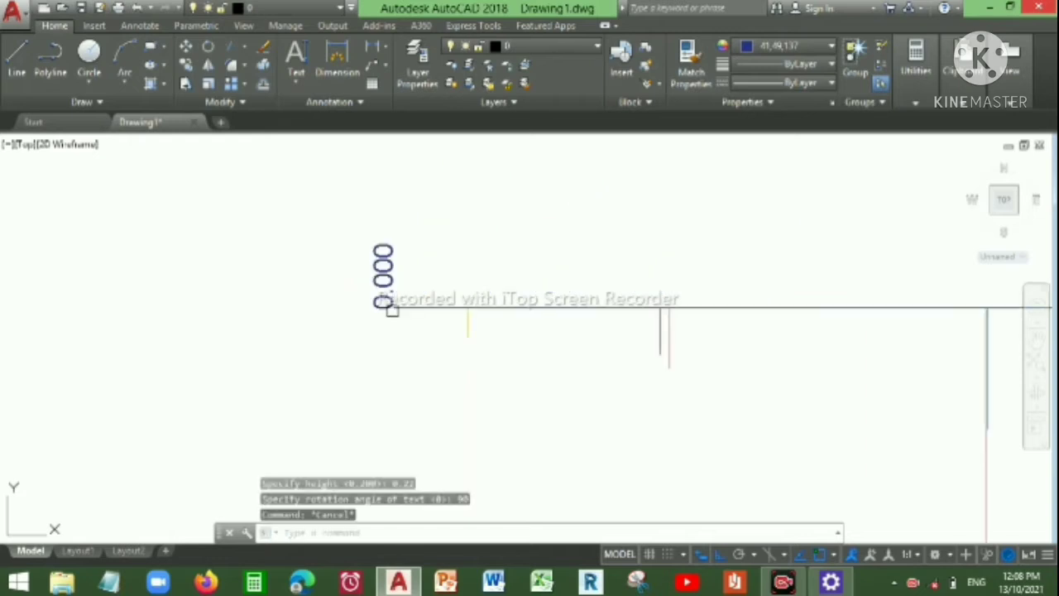
key(Escape)
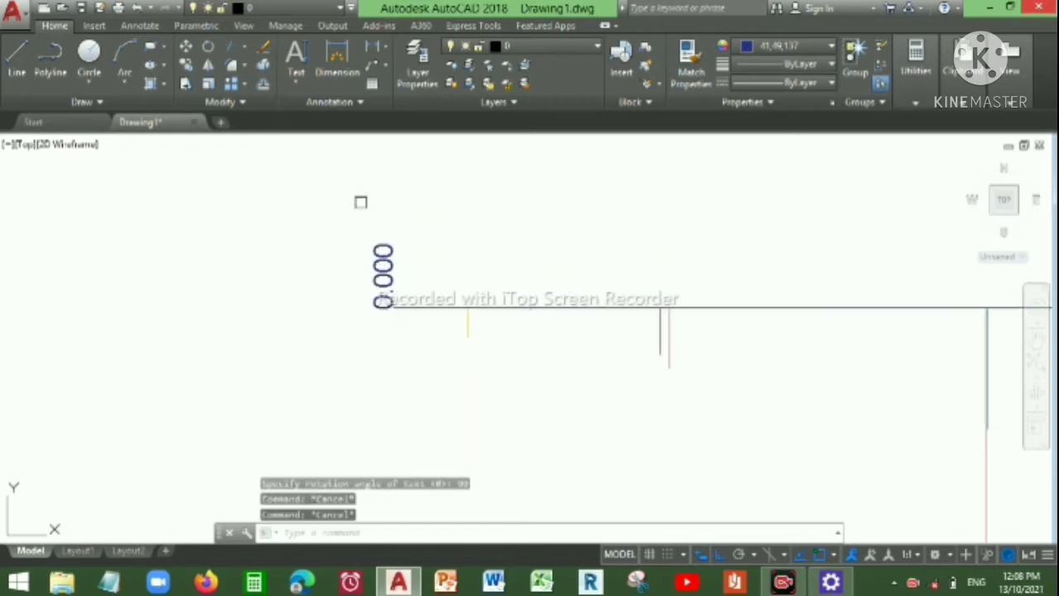
key(Escape)
- Move the 0.000 label straight down so it sits just below the centre line's left end
scroll(380, 282, up, 3)
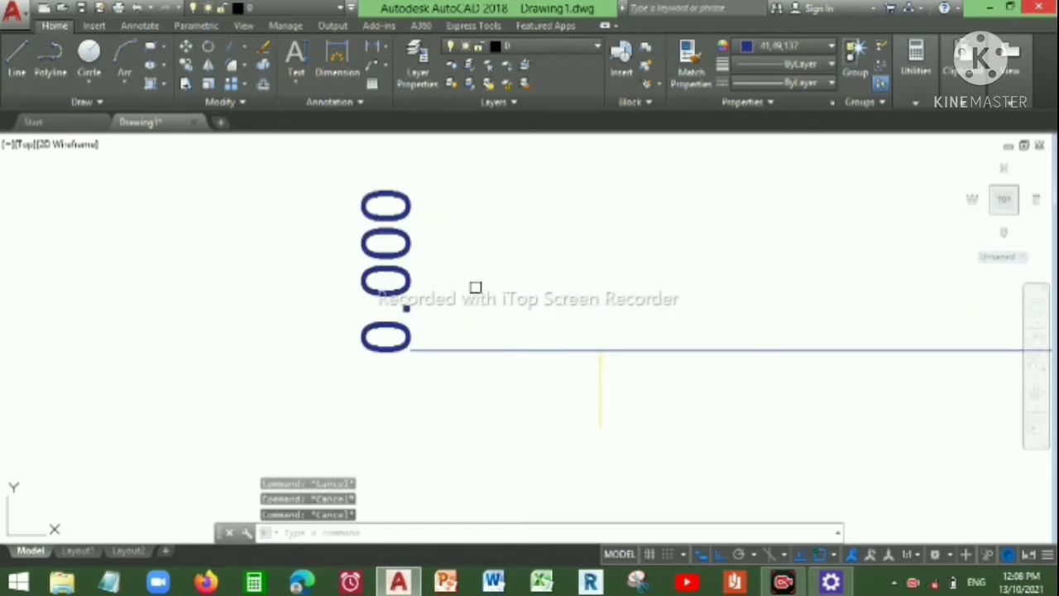
drag(475, 287, 345, 235)
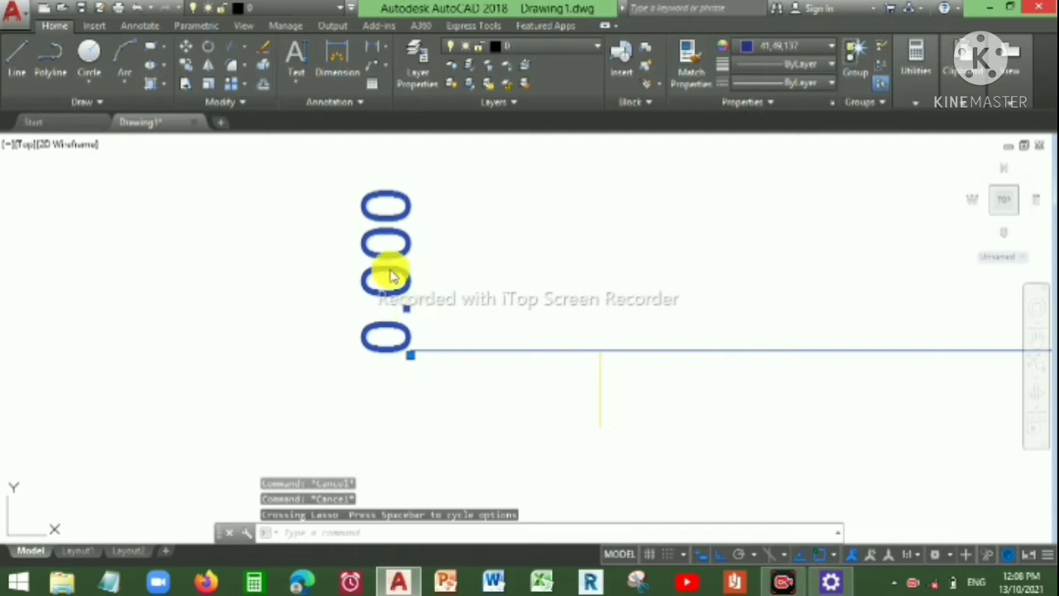
text(m)
key(Return)
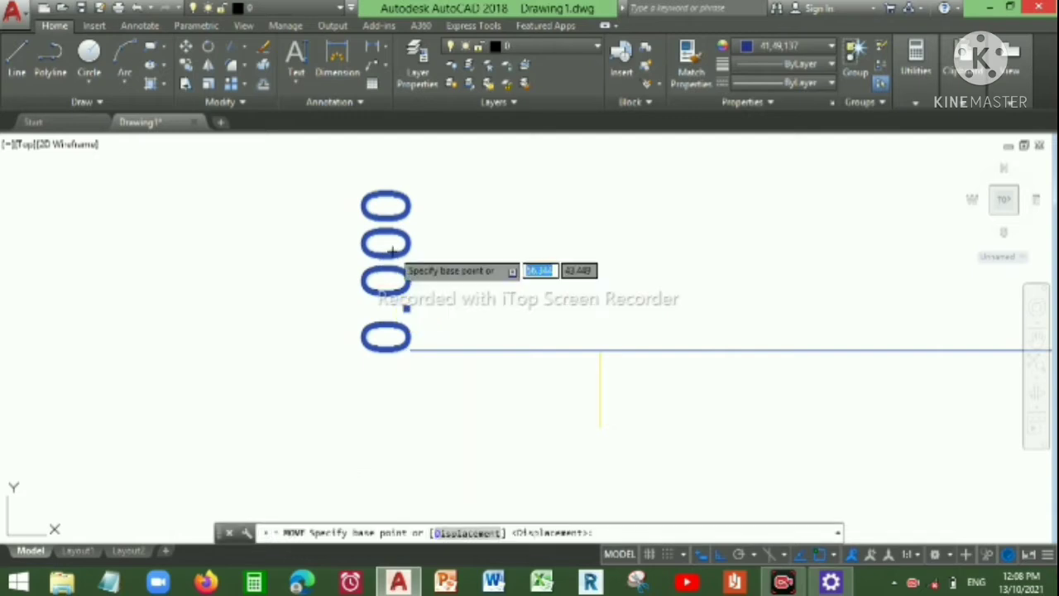
click(386, 240)
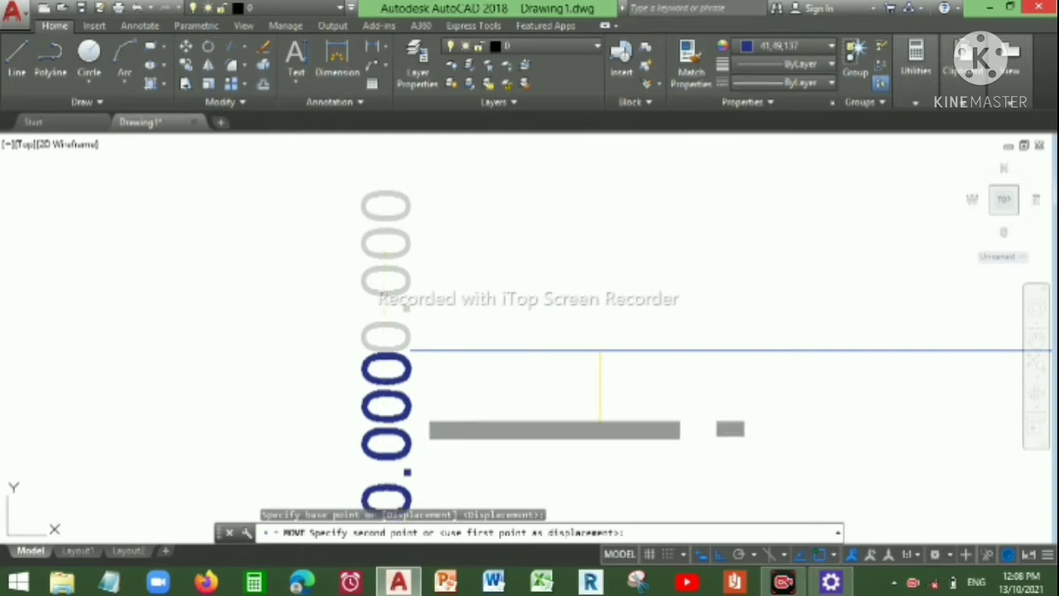
key(Escape)
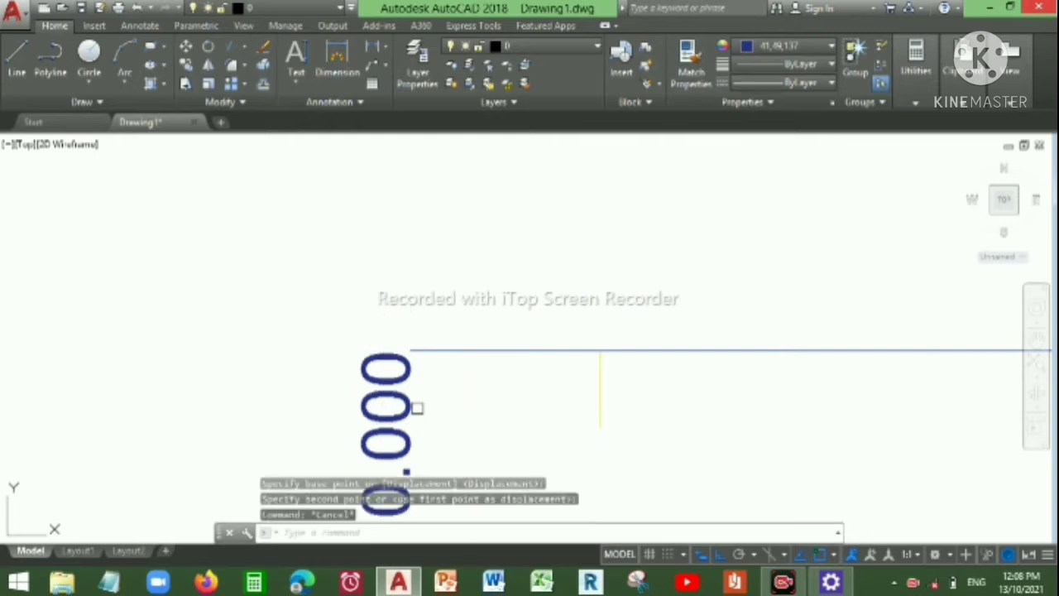
- Change the 0.000 label's colour to black (0,0,0)
scroll(417, 407, down, 5)
scroll(426, 451, up, 5)
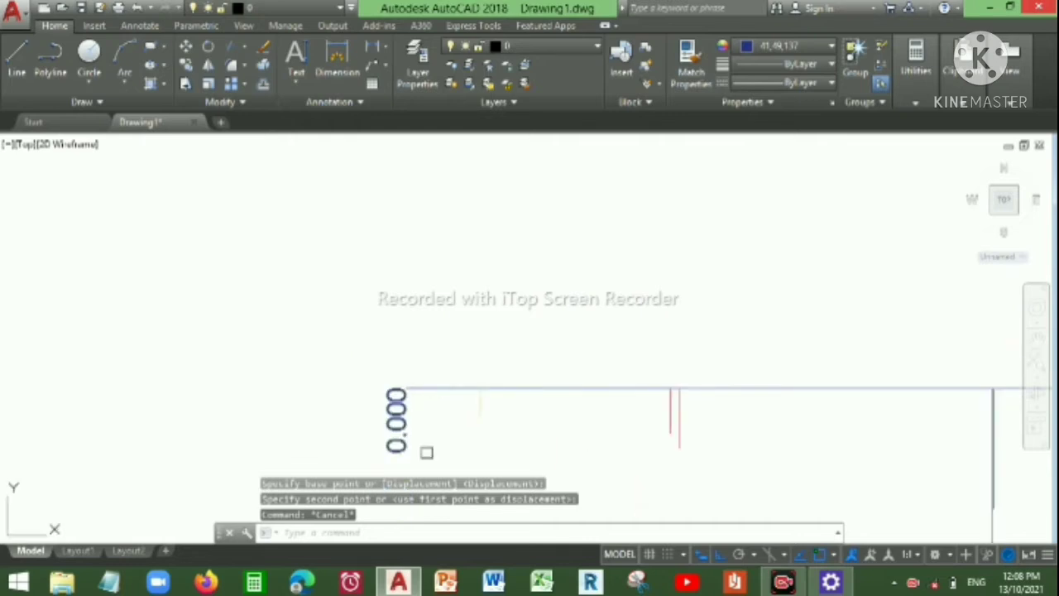
drag(426, 453, 397, 433)
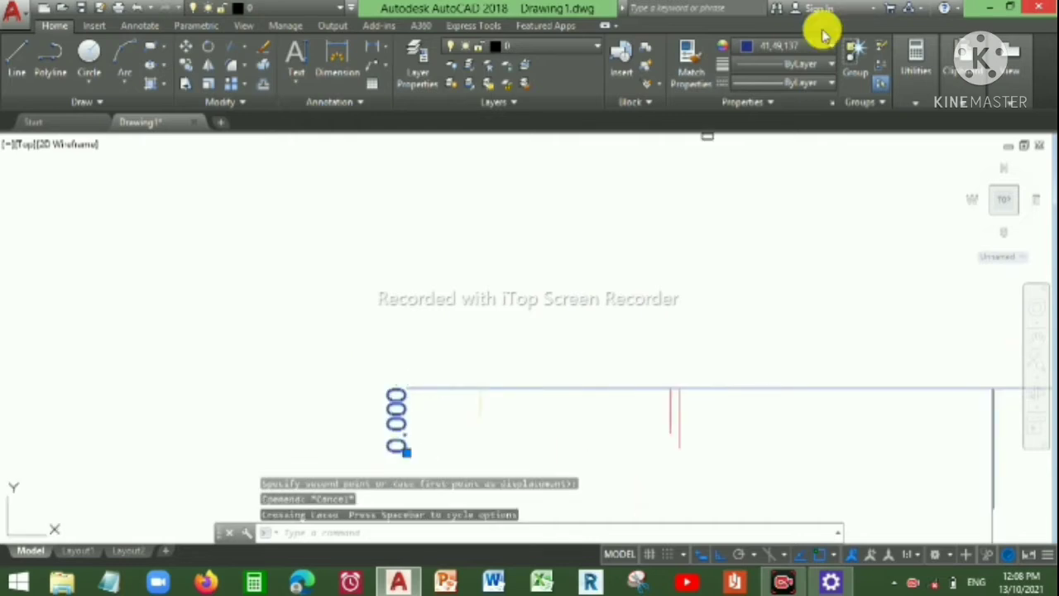
click(799, 45)
click(743, 107)
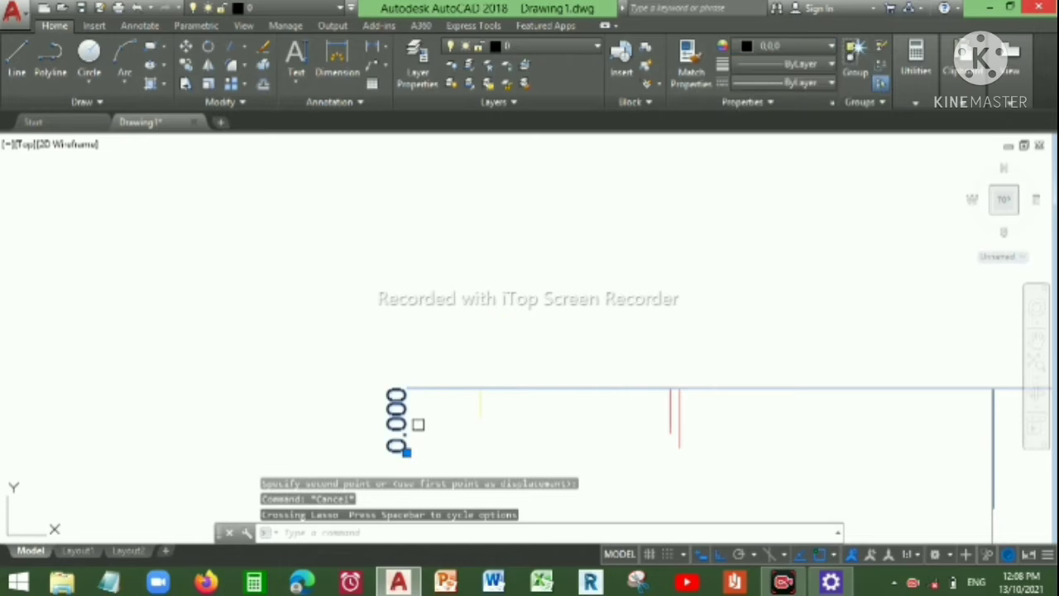
key(Escape)
- Set the 0.000 label's text height to 0.18 in its quick properties
scroll(411, 397, down, 1)
scroll(404, 447, up, 1)
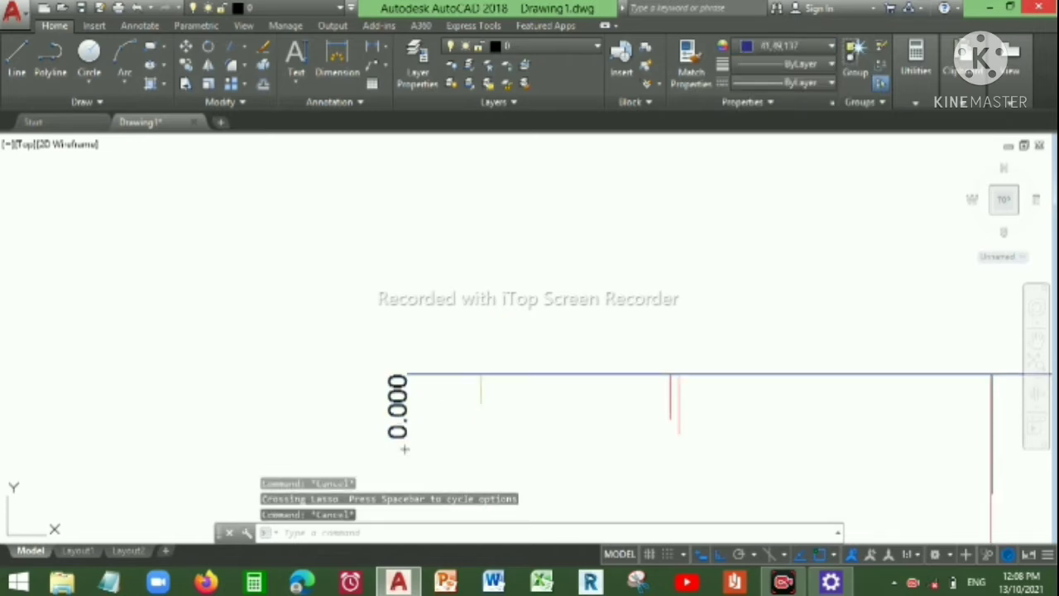
drag(405, 448, 408, 394)
drag(403, 444, 397, 427)
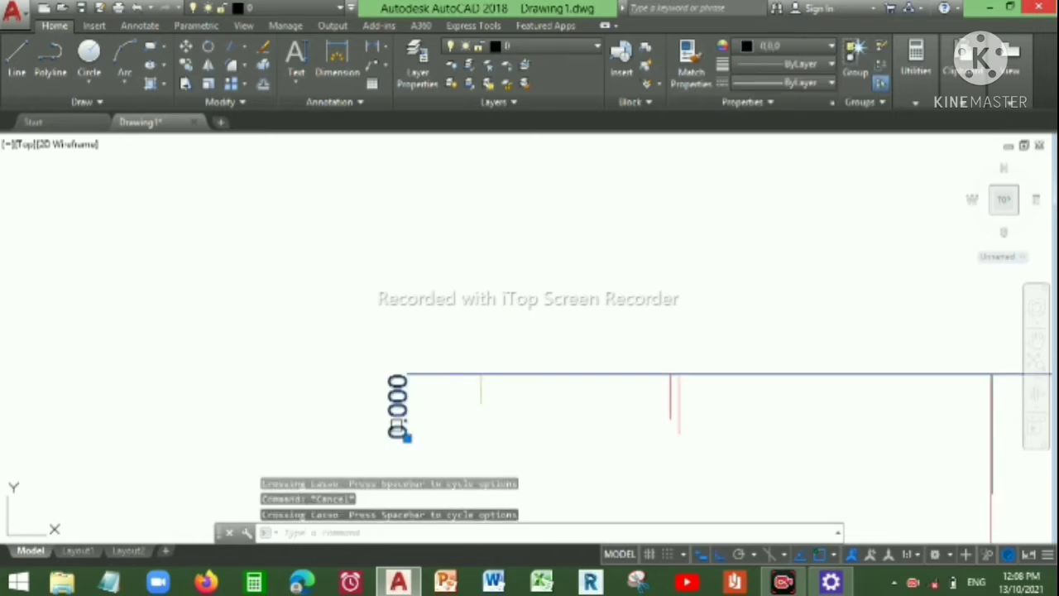
right_click(400, 429)
click(445, 491)
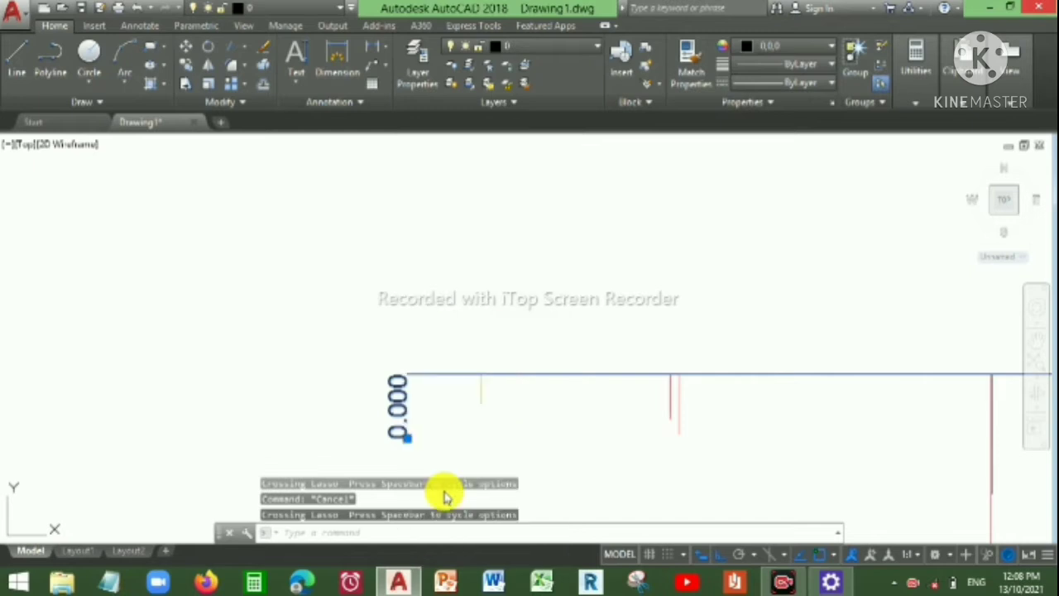
click(397, 413)
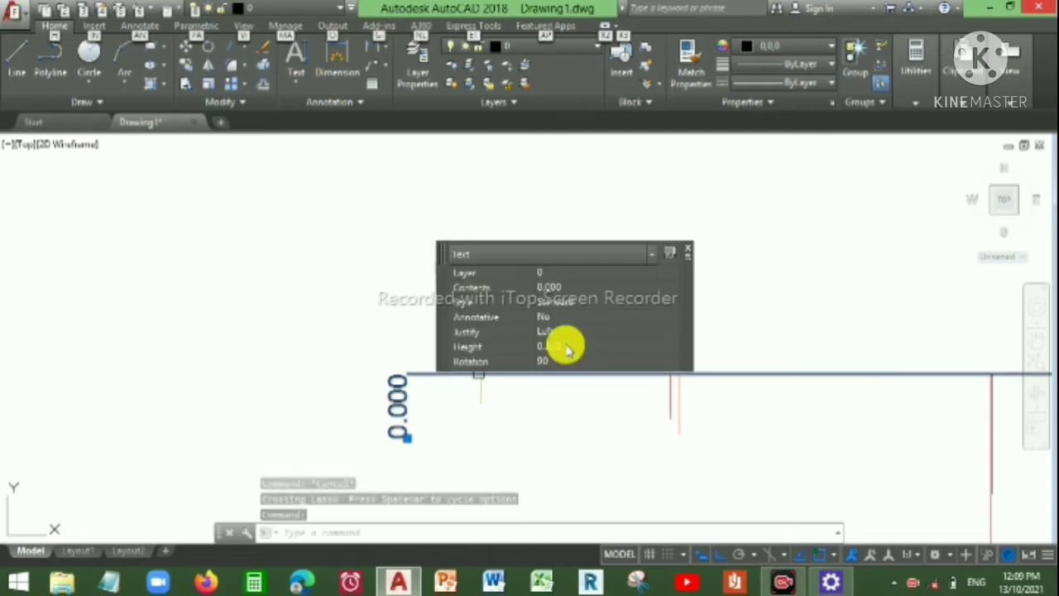
click(569, 347)
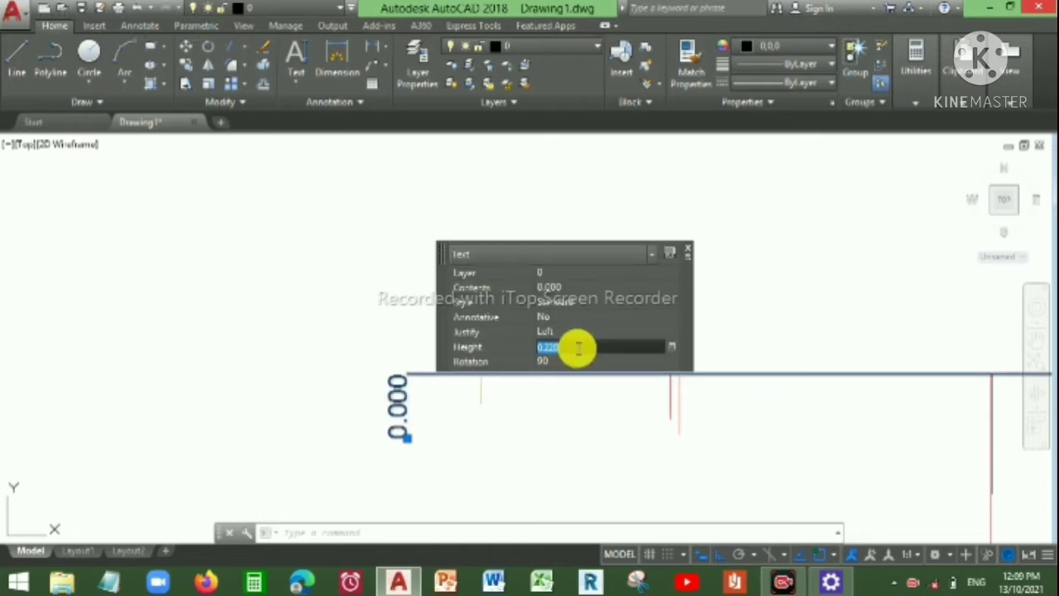
text(0.1)
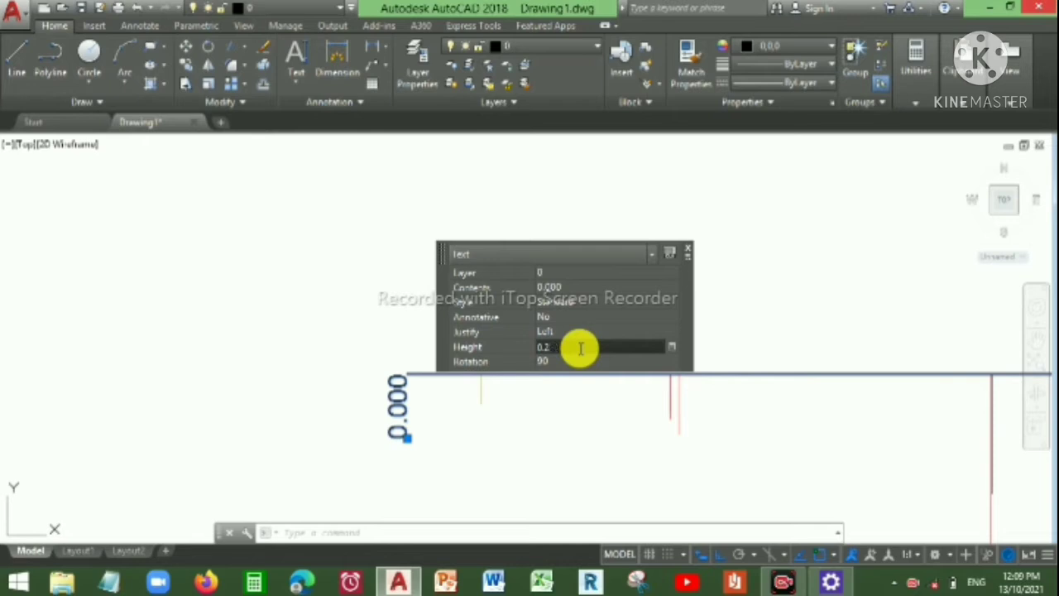
text(8)
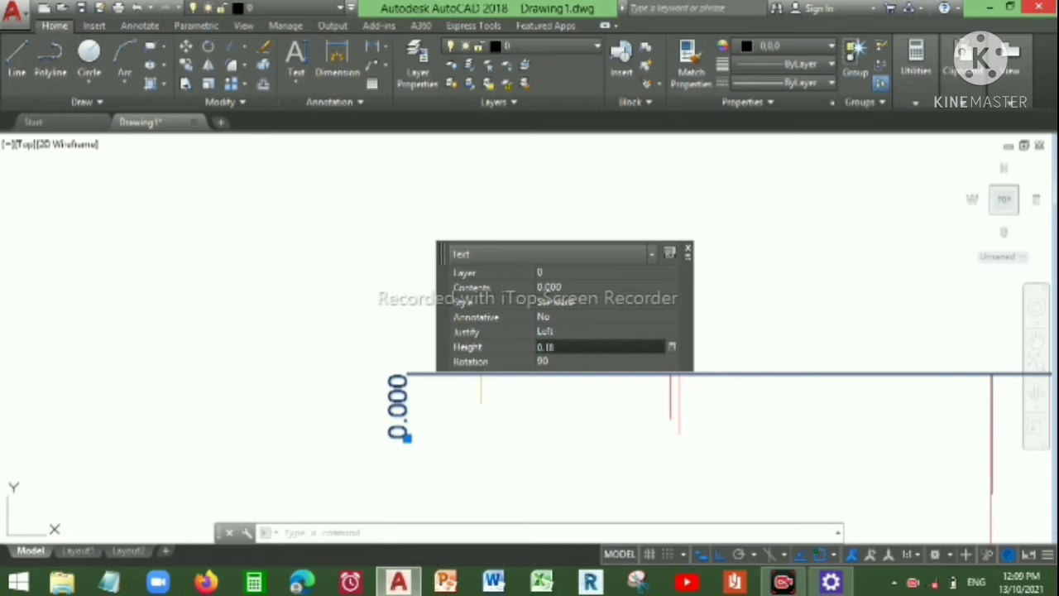
key(Tab)
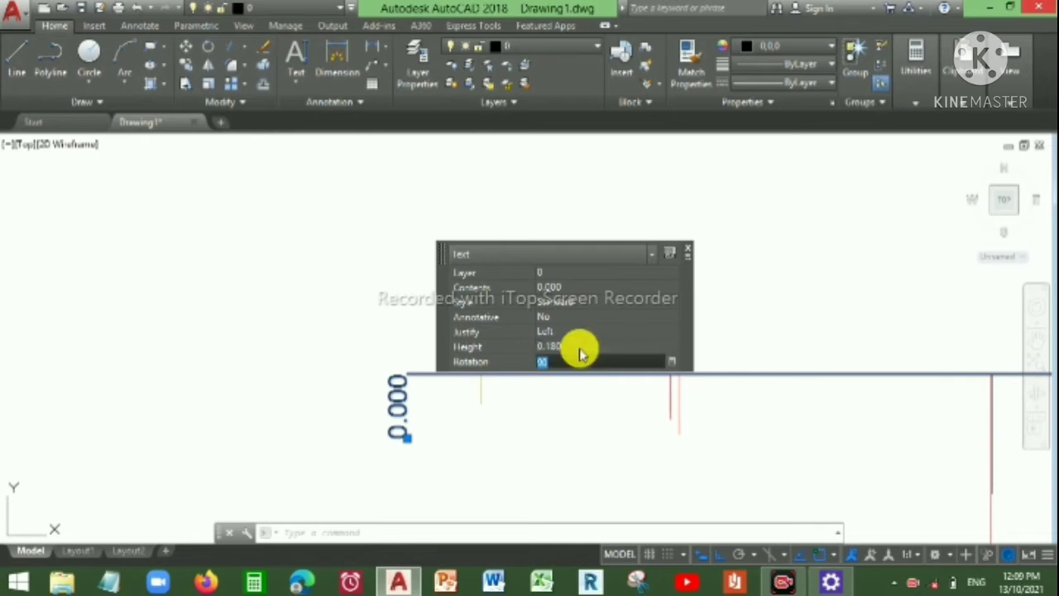
key(Escape)
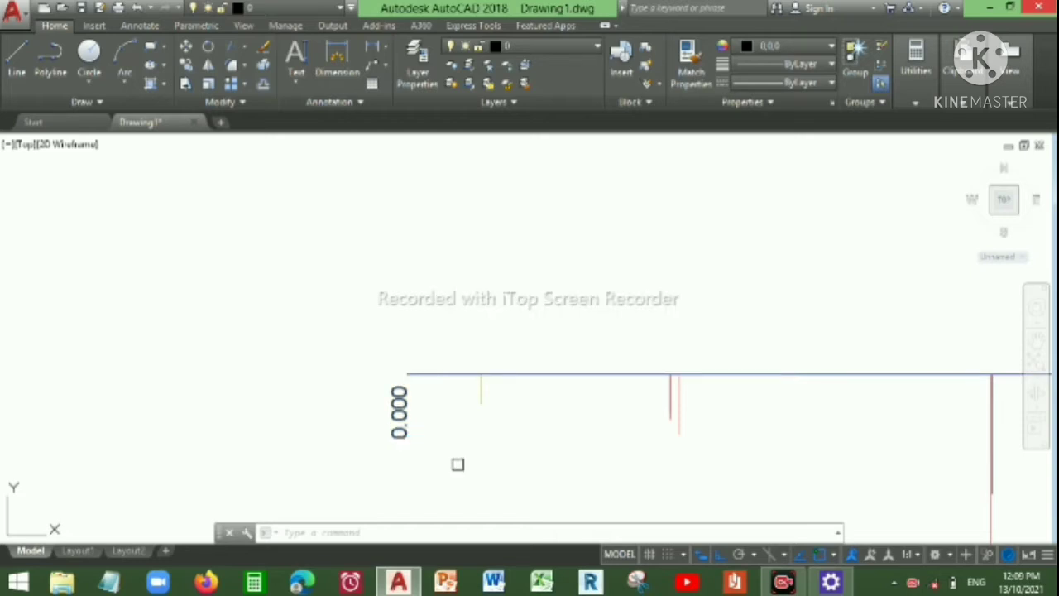
- Copy the 0.000 label horizontally to the left of the yellow tick and to both sides of the first pair of close ticks
click(406, 457)
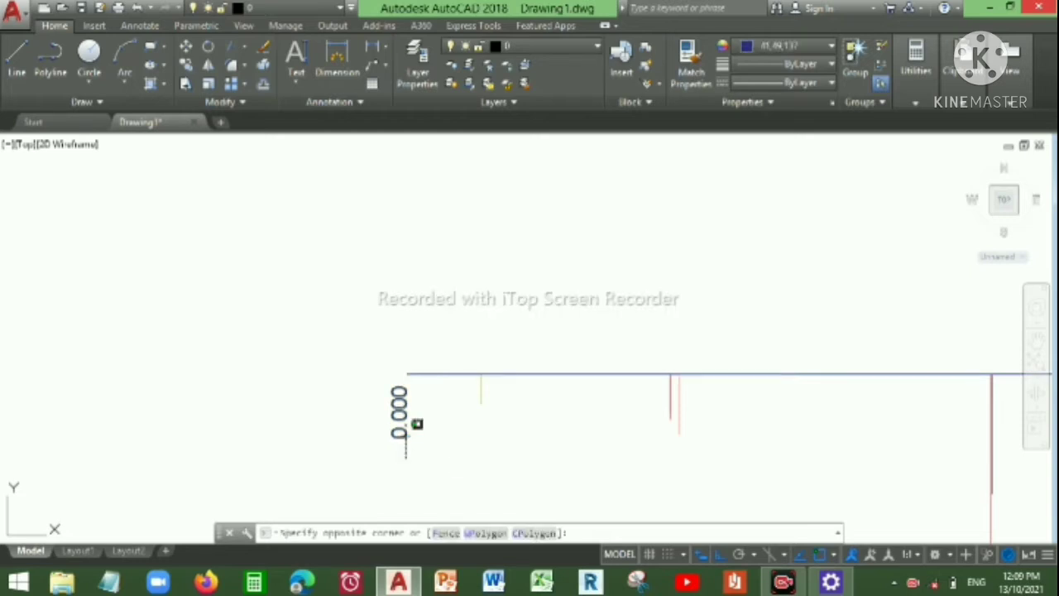
click(401, 425)
right_click(400, 422)
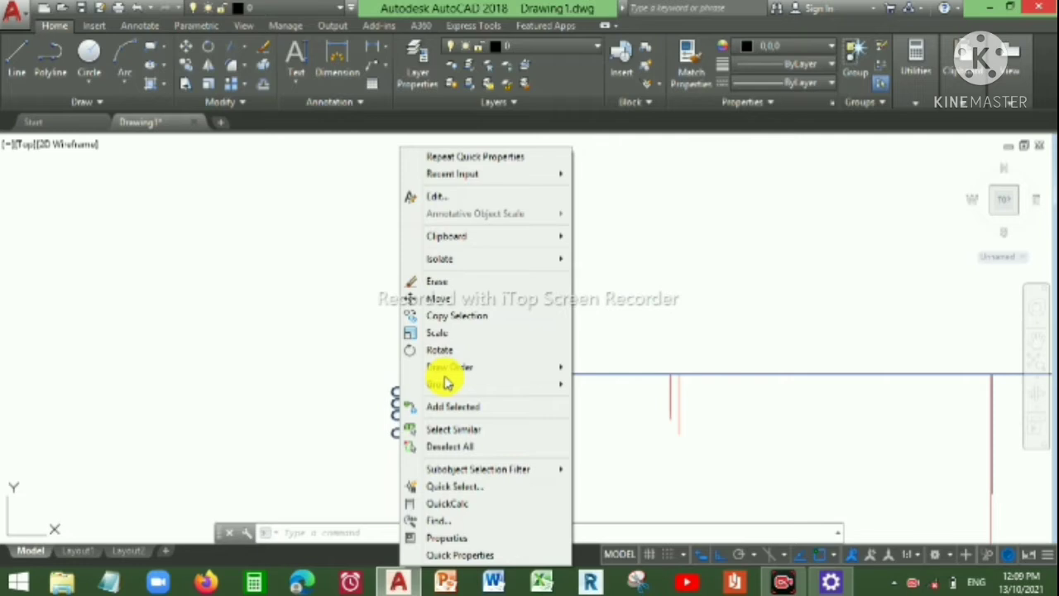
click(457, 316)
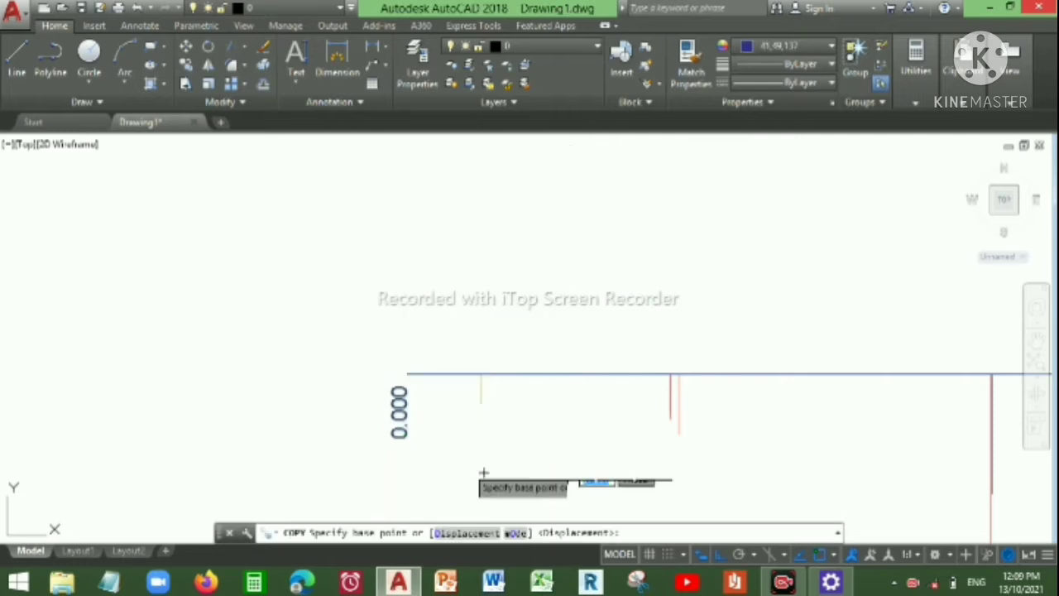
click(401, 436)
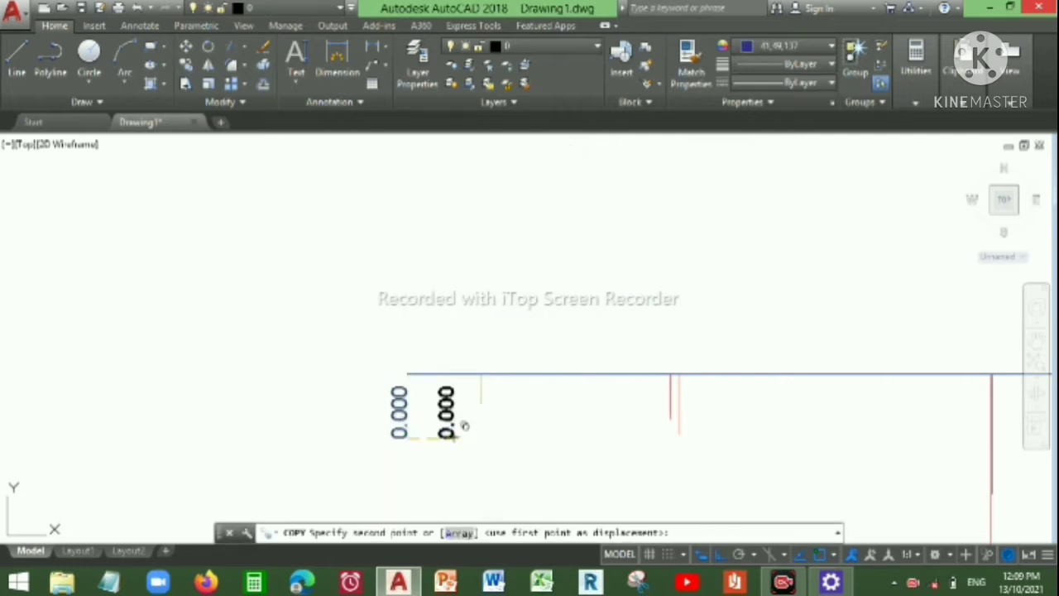
click(469, 436)
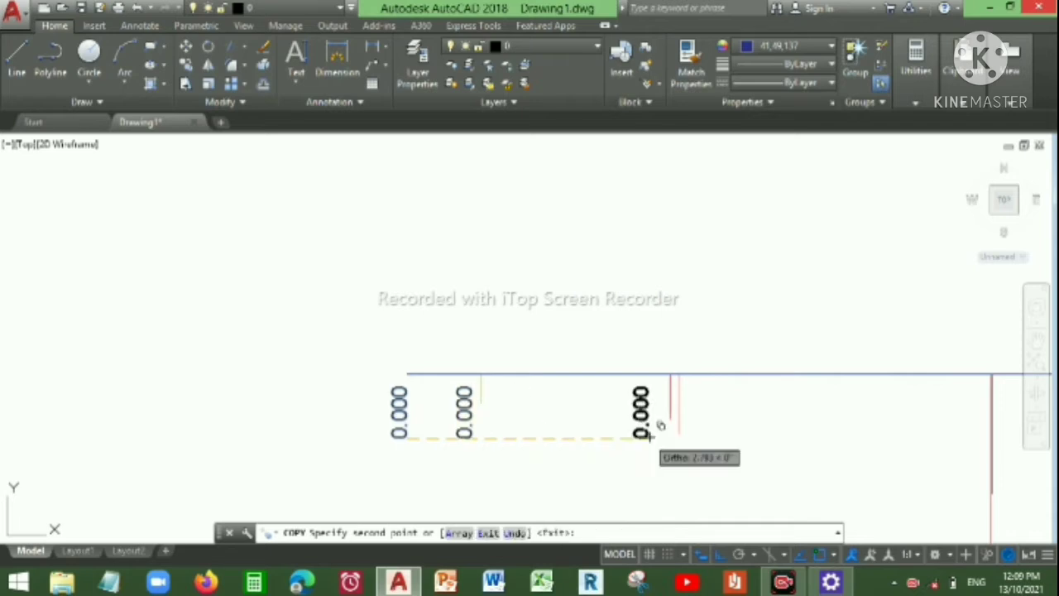
click(656, 437)
click(701, 438)
- Continue copying the 0.000 label to both sides of the second close tick pair and beside each of the next three ticks
scroll(701, 438, down, 4)
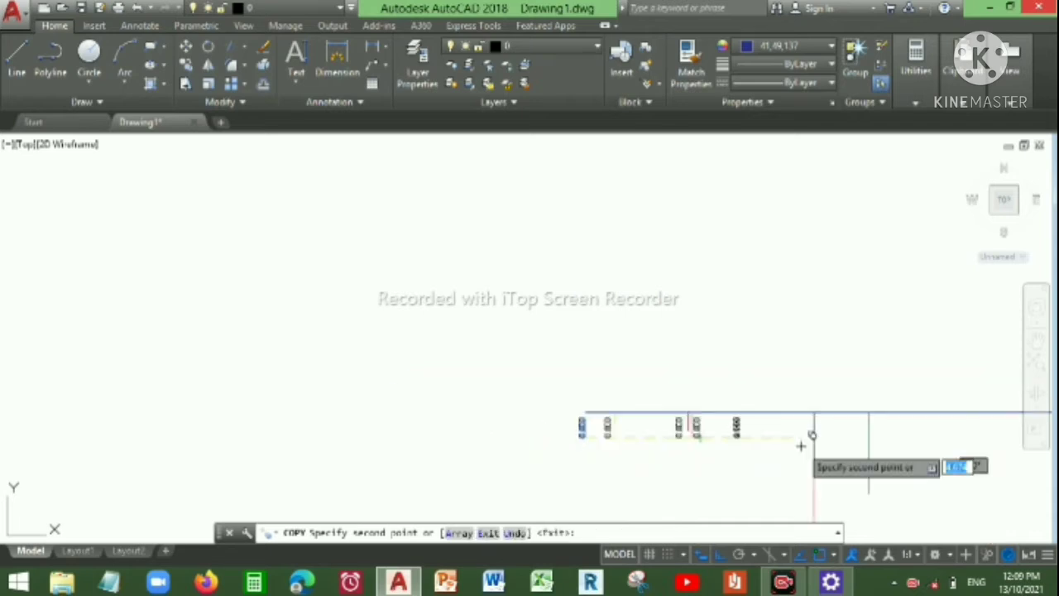
scroll(801, 446, up, 5)
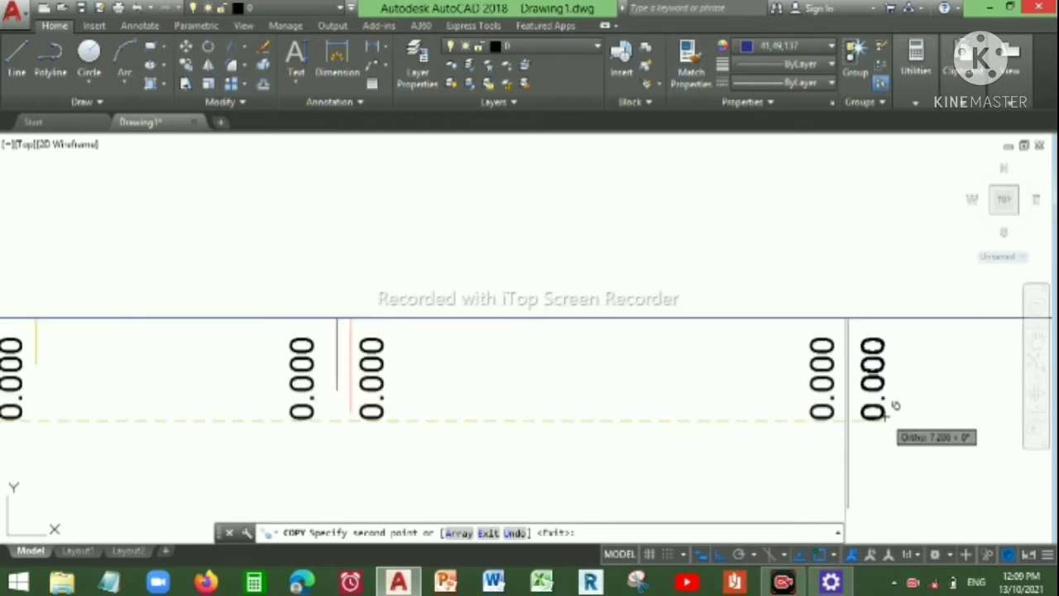
scroll(889, 416, down, 4)
scroll(904, 428, up, 3)
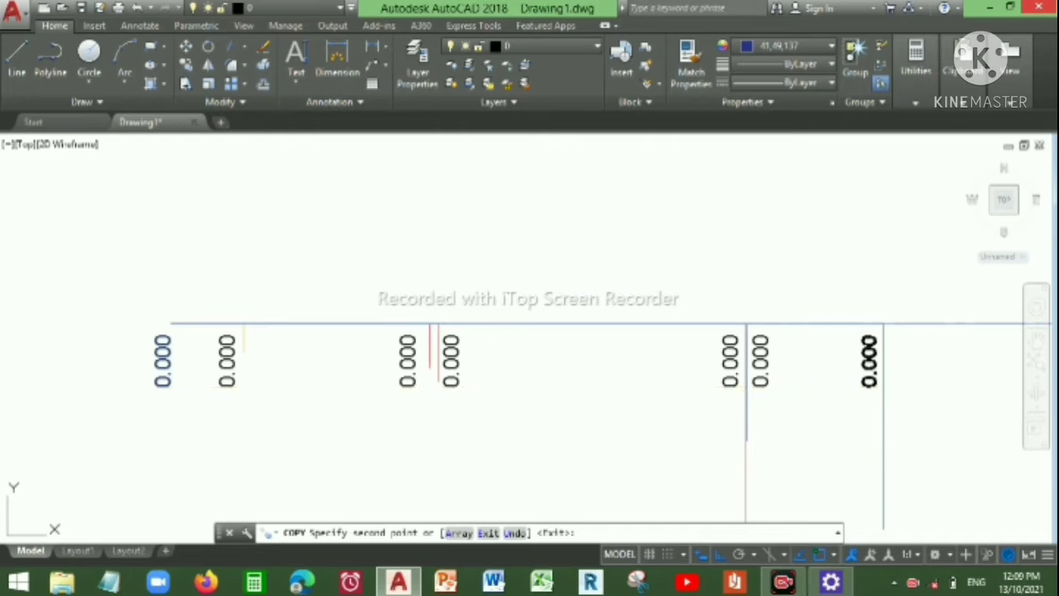
middle_drag(876, 429, 326, 304)
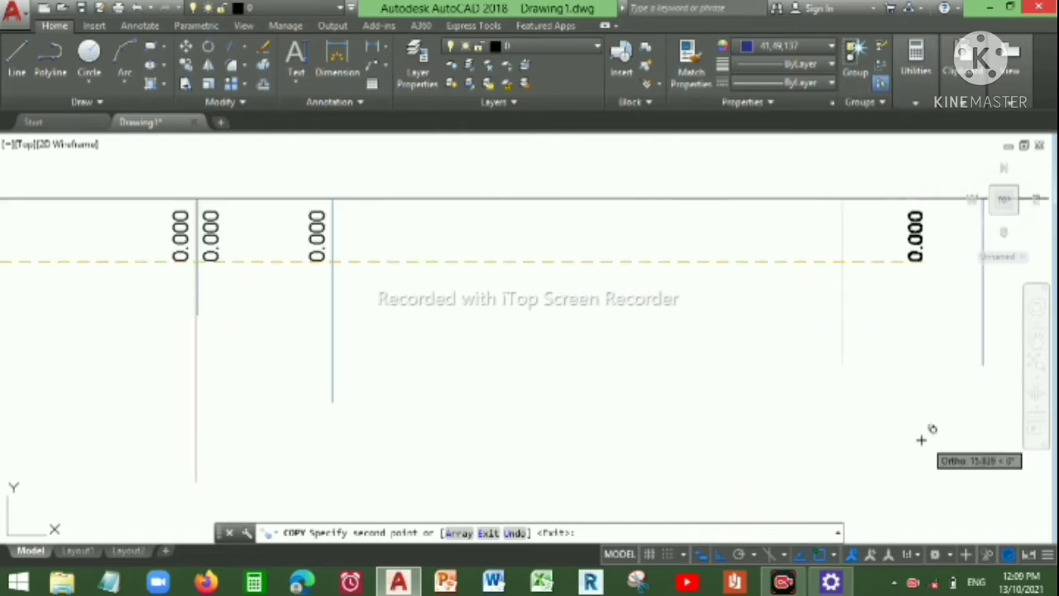
click(832, 434)
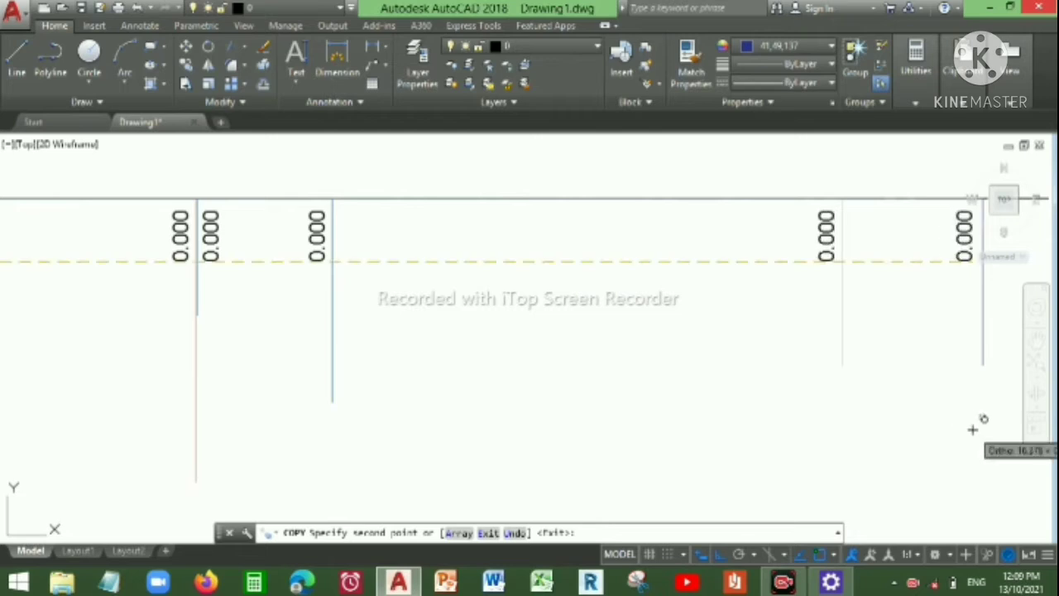
- Place the last 0.000 label copy below the centre line's right end and finish copying
scroll(974, 430, down, 8)
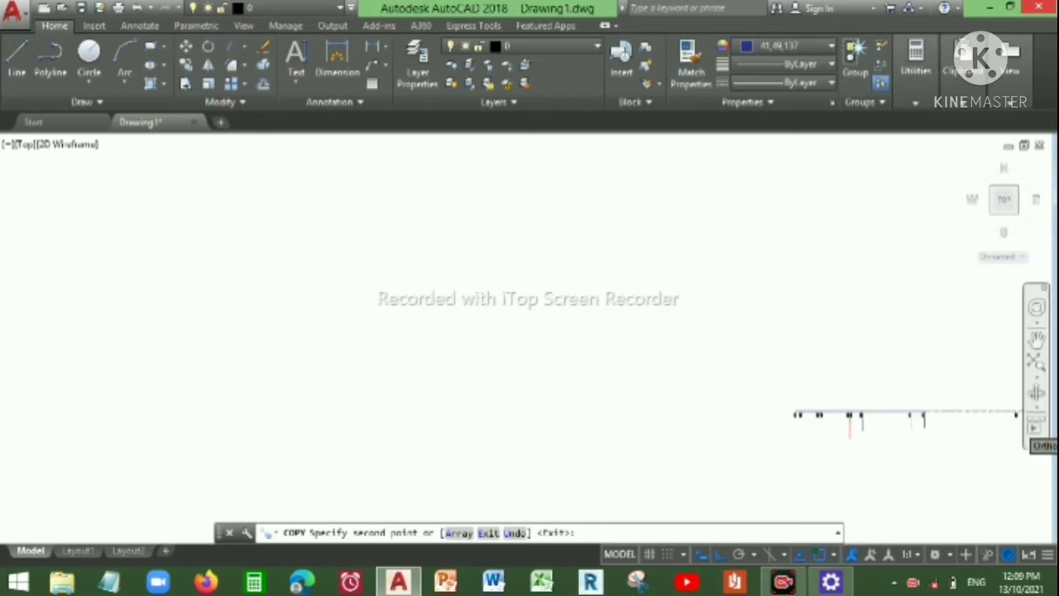
scroll(957, 415, up, 5)
middle_drag(957, 414, 766, 401)
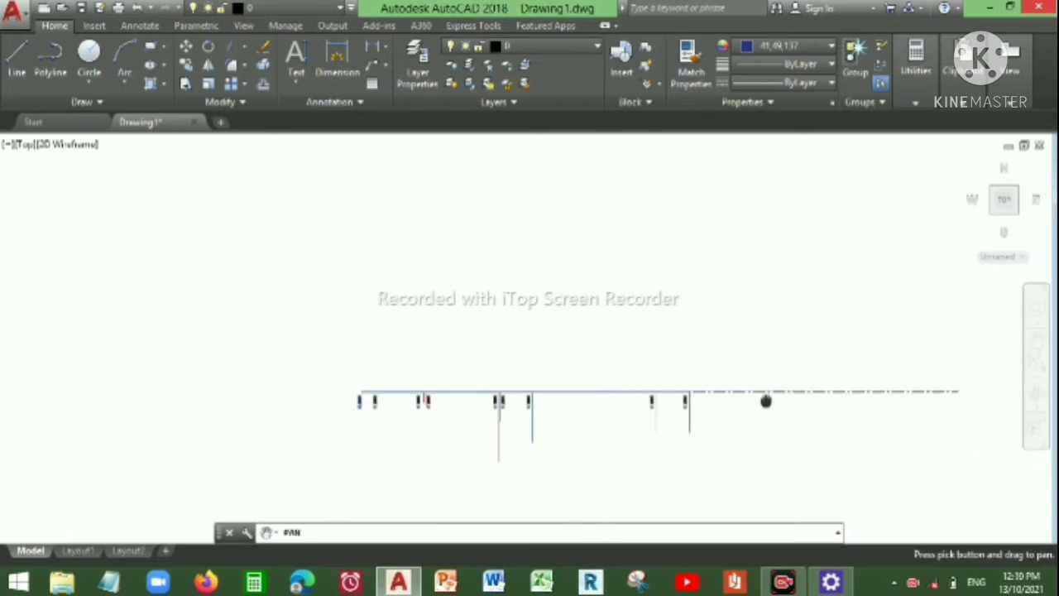
scroll(767, 401, up, 5)
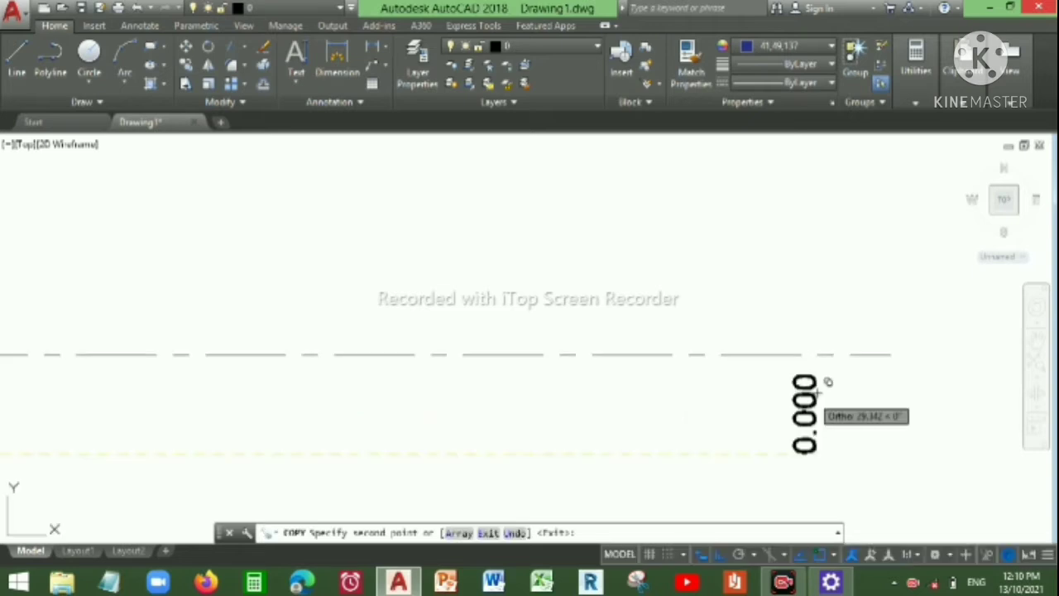
click(892, 381)
key(Return)
- Change the label beside the yellow tick, second from the line's left end, to 0.870
scroll(889, 389, down, 4)
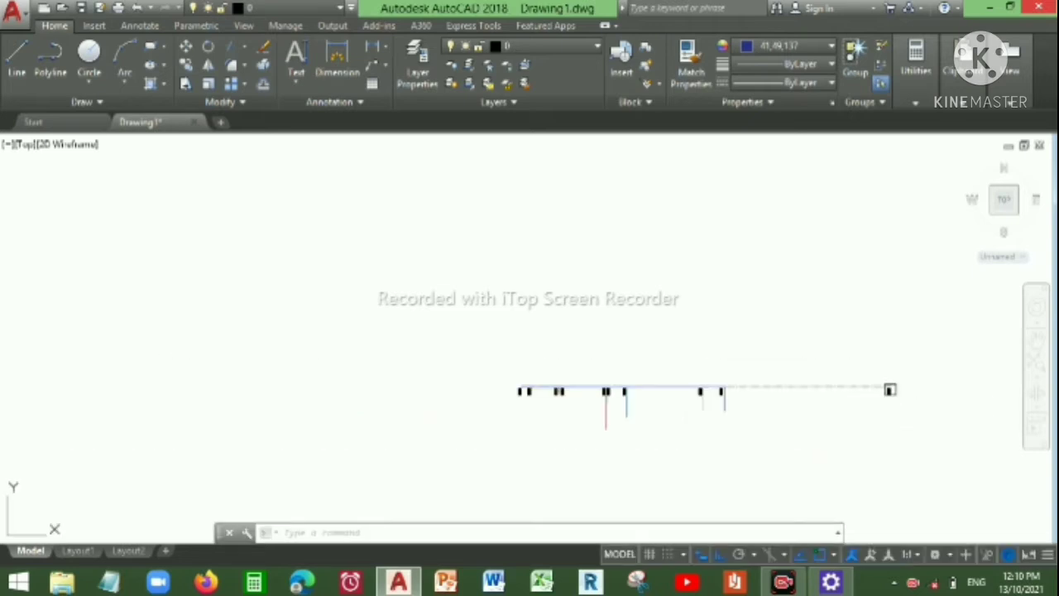
middle_drag(890, 388, 1051, 419)
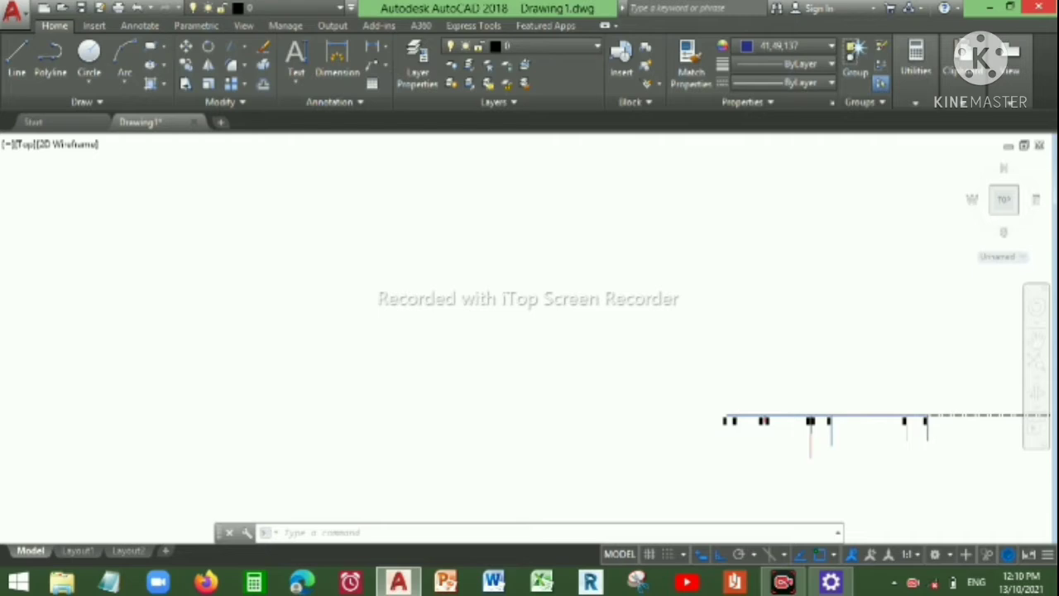
scroll(662, 423, up, 3)
click(662, 422)
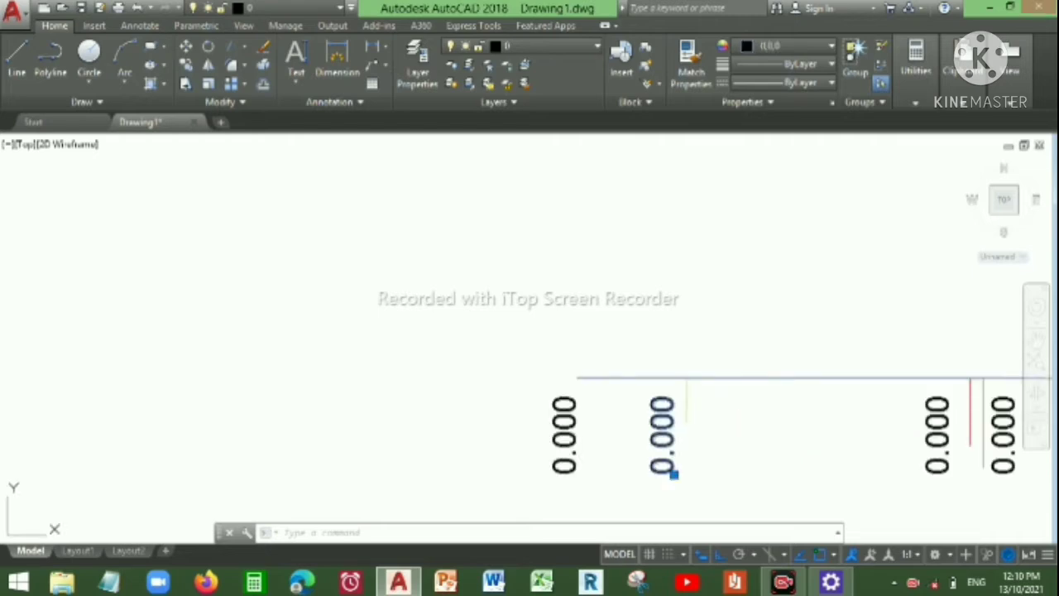
double_click(677, 450)
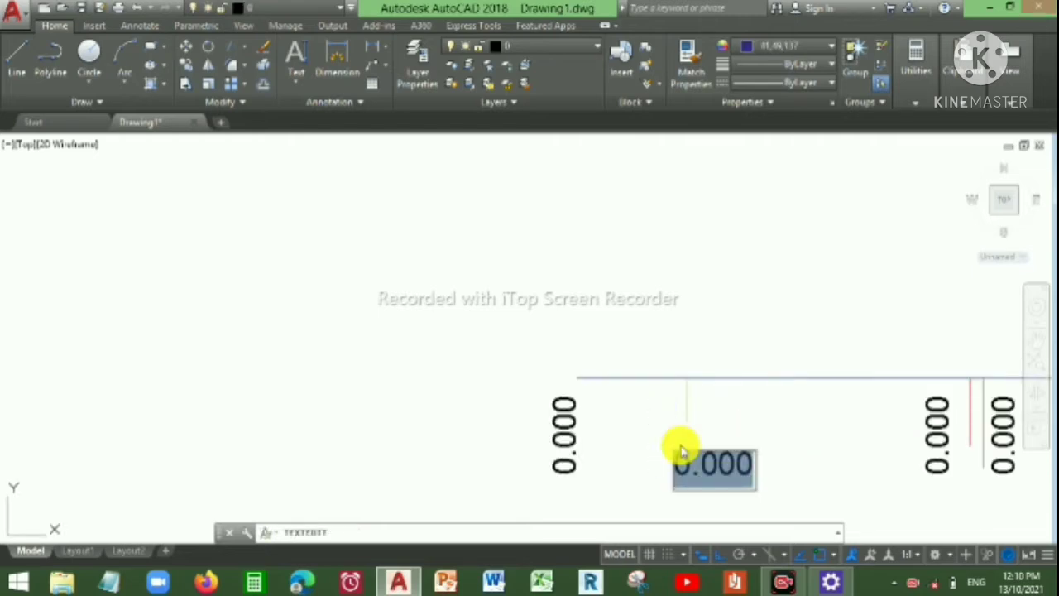
key(BackSpace)
text(0.)
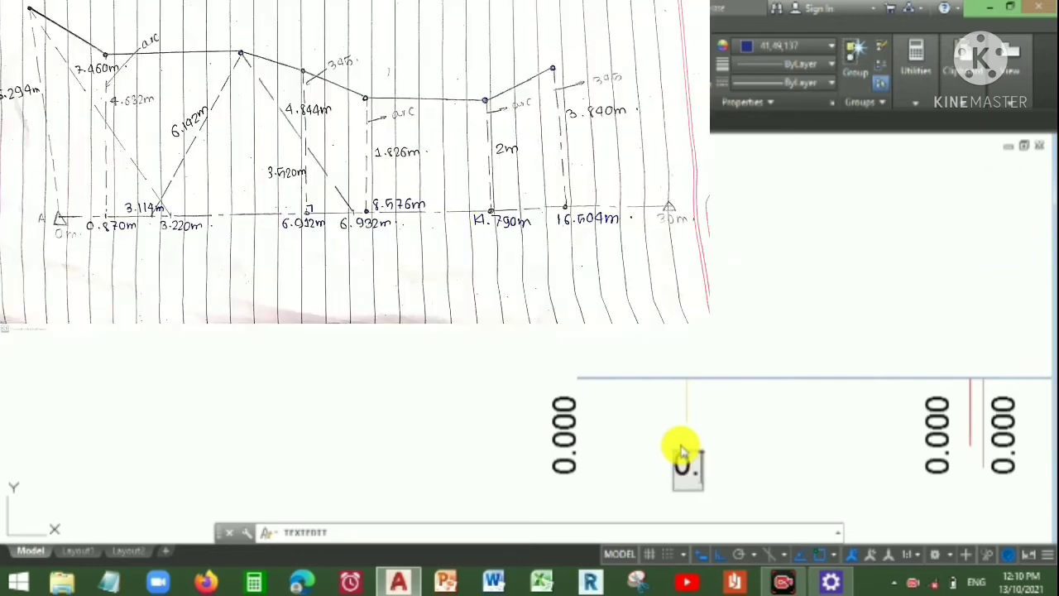
text(870)
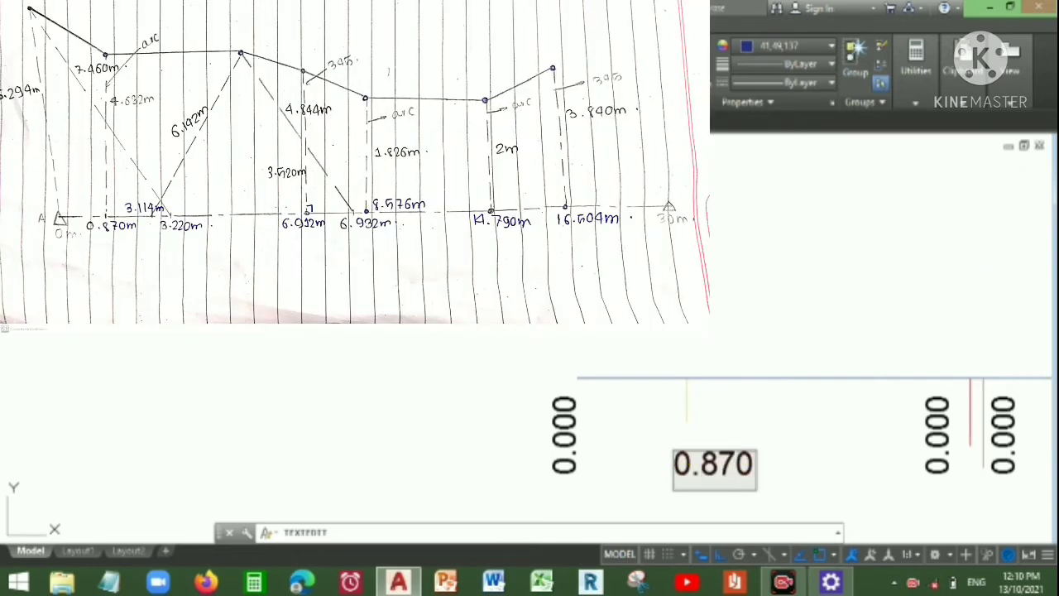
key(Return)
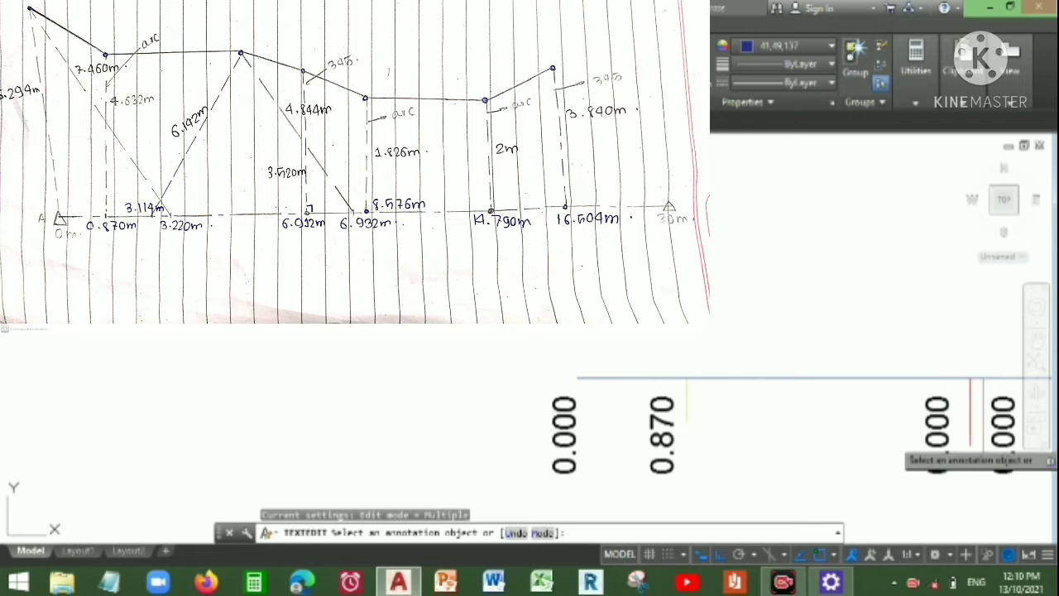
- Change the label on the left side of the first close tick pair to 3.114
click(945, 445)
key(BackSpace)
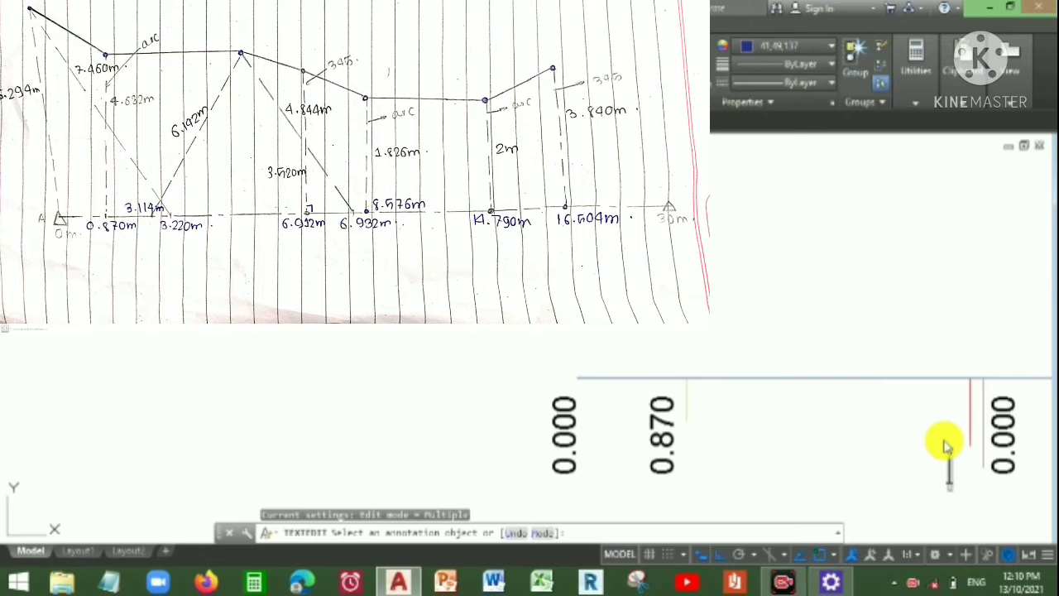
text(3.114)
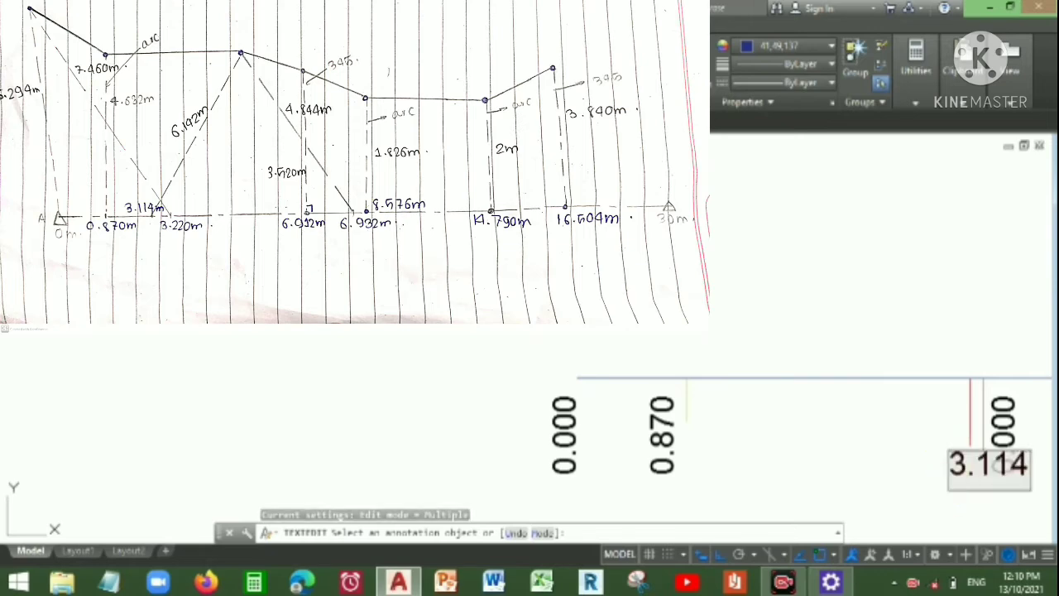
key(Return)
- Examine the chainage labels along the whole centre line, through to its right end, against the sketch
click(1036, 340)
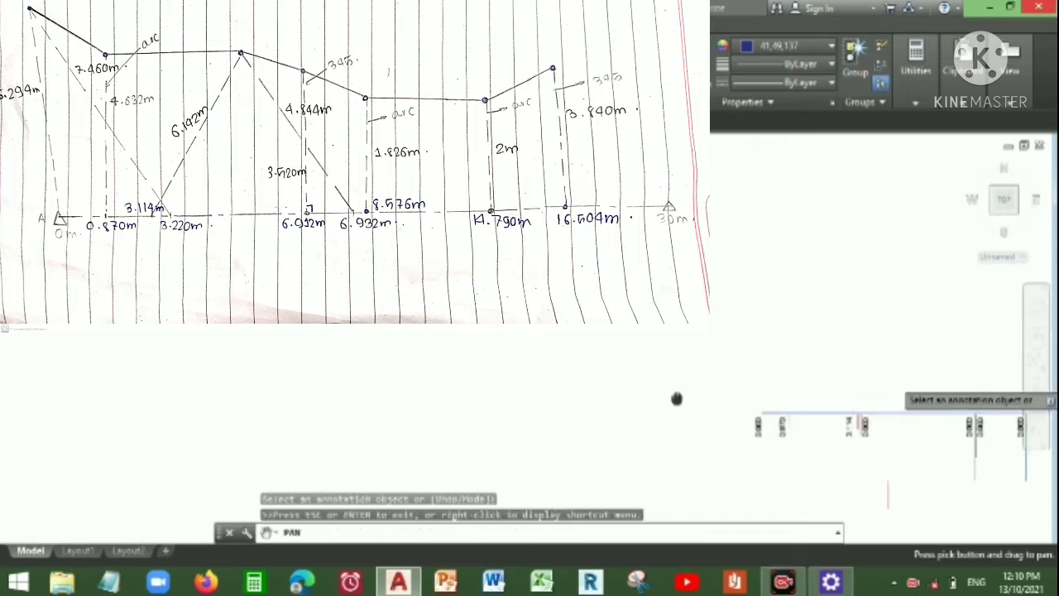
drag(677, 399, 295, 330)
drag(820, 389, 728, 430)
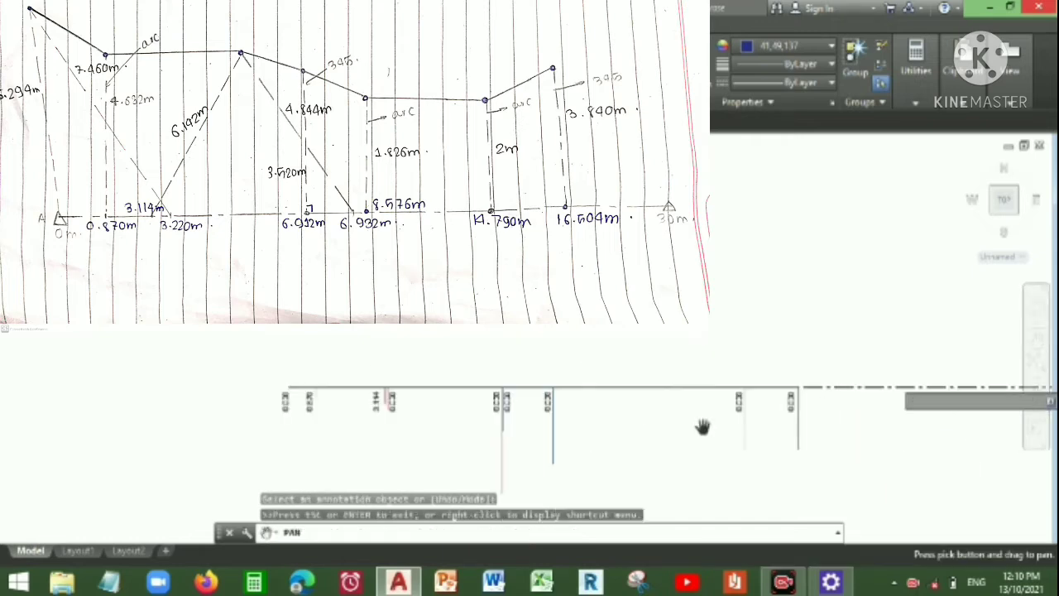
scroll(351, 422, up, 6)
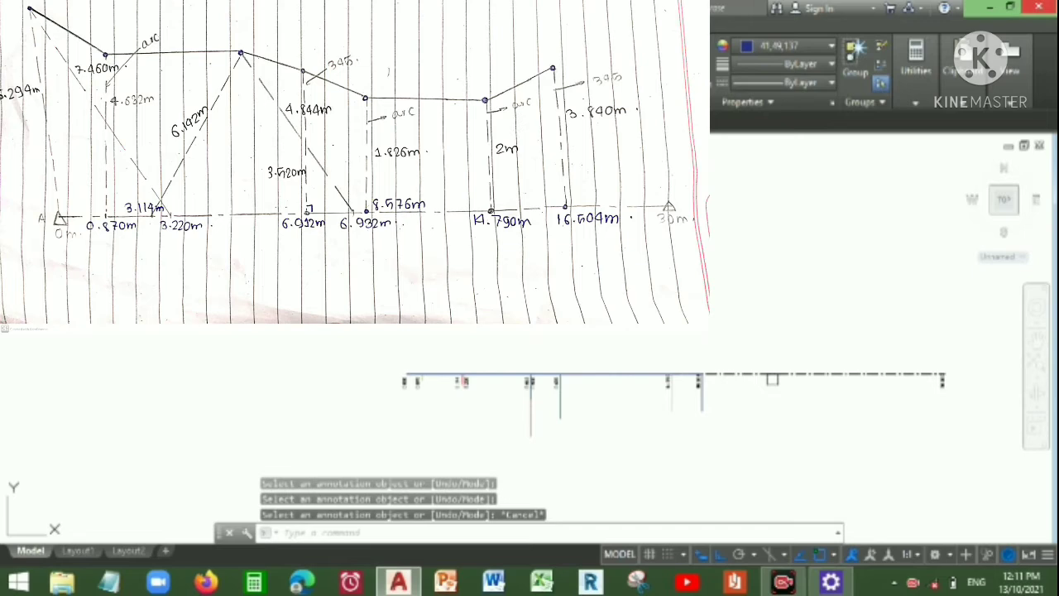
scroll(711, 402, down, 4)
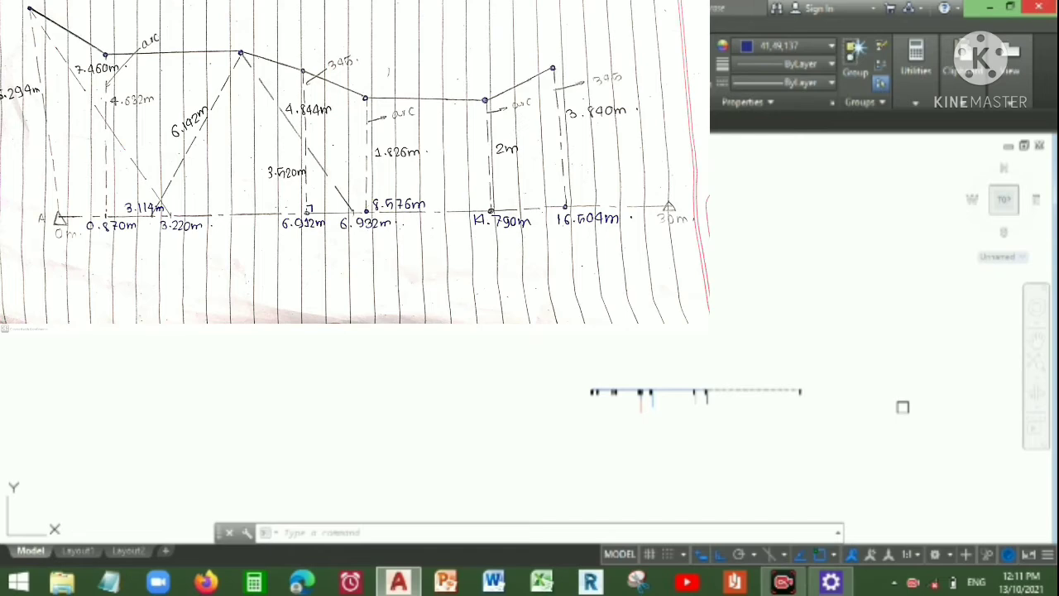
scroll(902, 406, up, 3)
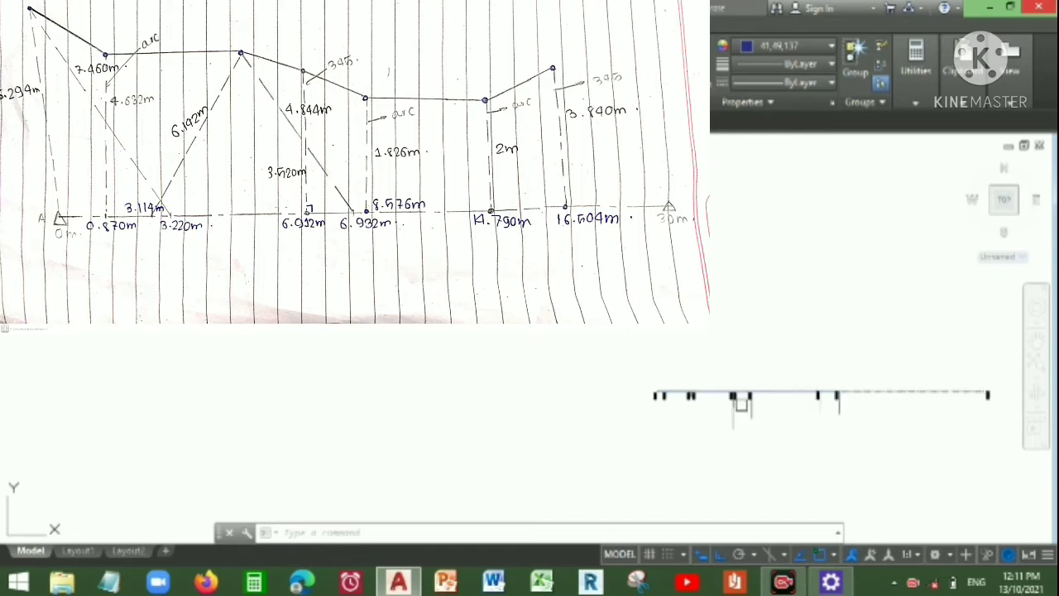
scroll(764, 389, down, 2)
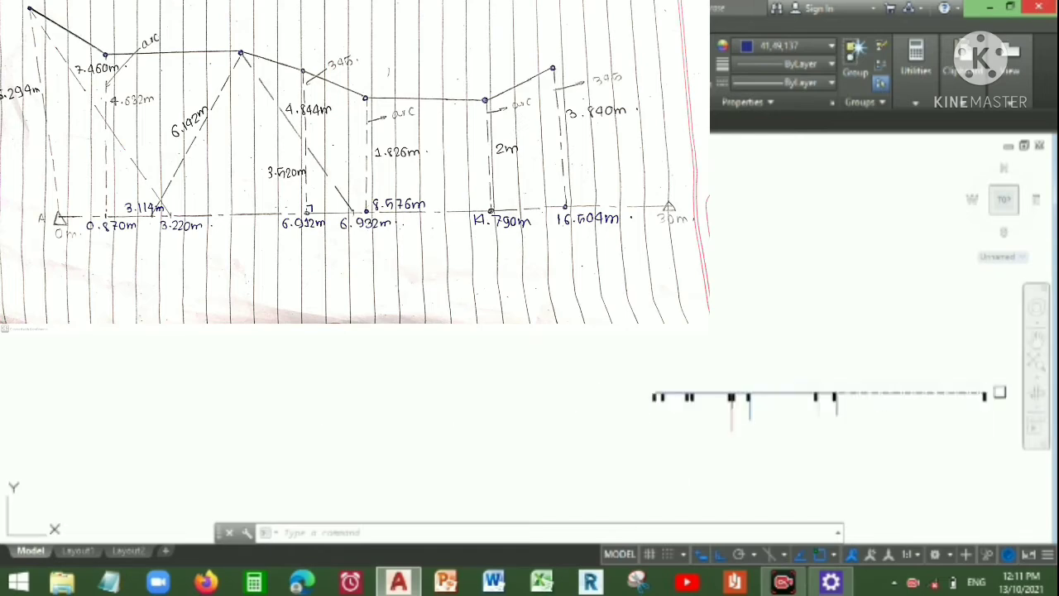
scroll(923, 425, up, 4)
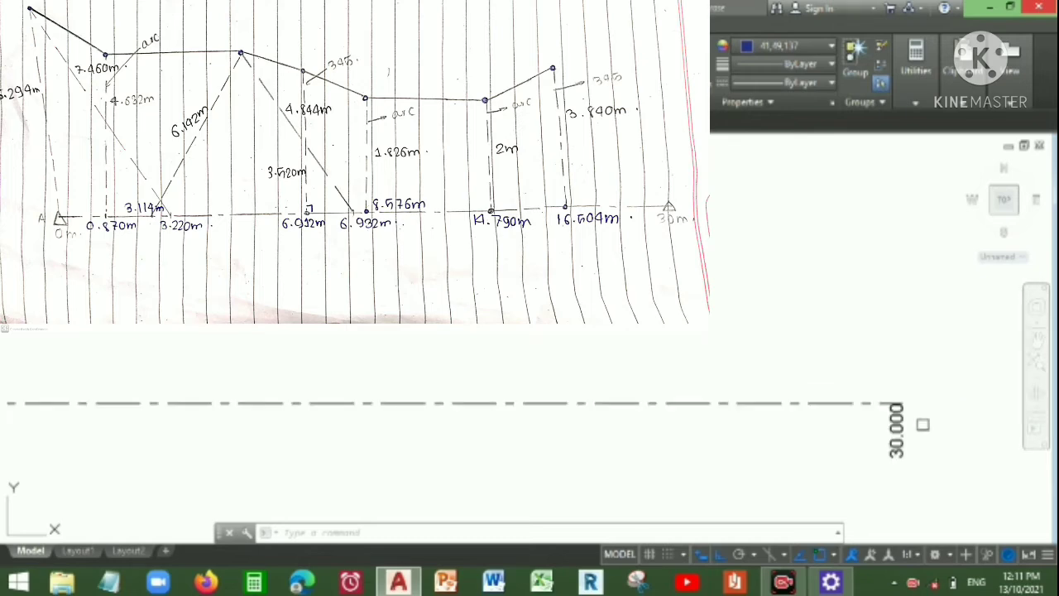
scroll(922, 425, down, 5)
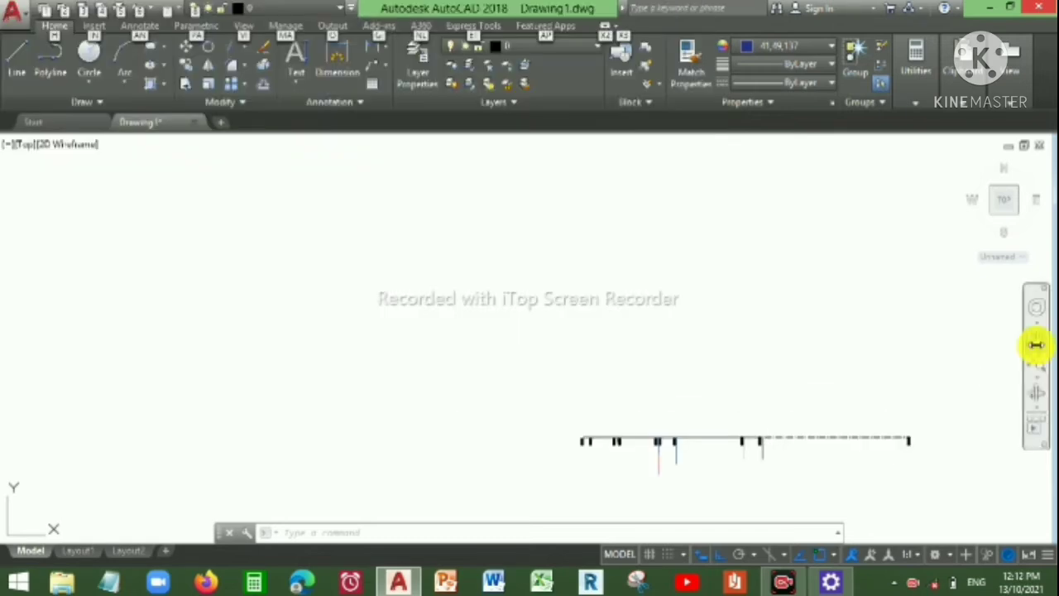
- Draw a circle of radius 6.294 centred on the centre line's 0.000 end
click(1036, 345)
mouse_move(551, 428)
mouse_down()
mouse_move(373, 372)
mouse_move(282, 403)
mouse_up()
scroll(407, 389, up, 4)
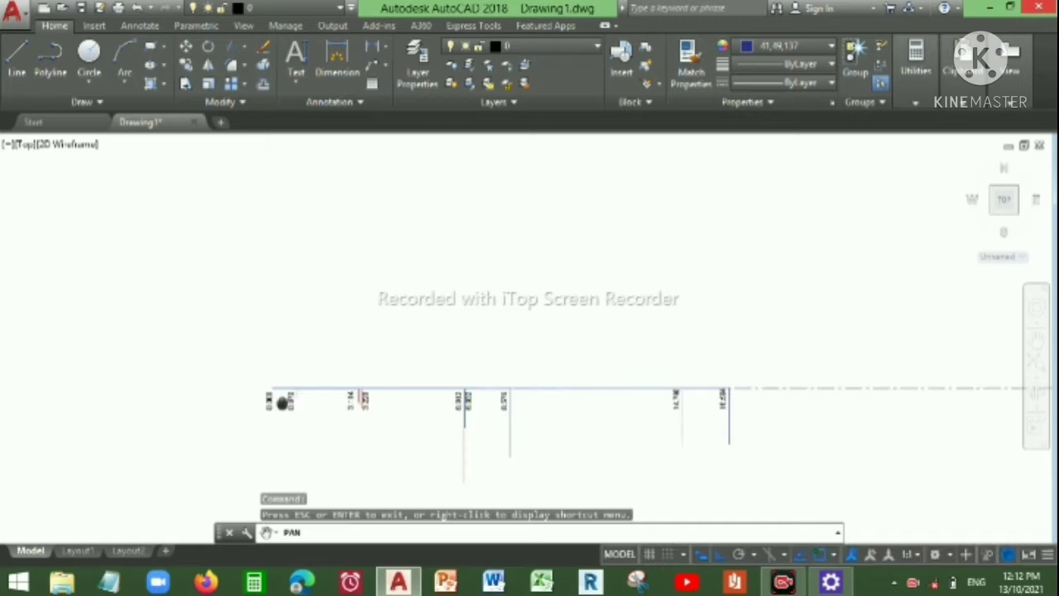
drag(282, 403, 235, 432)
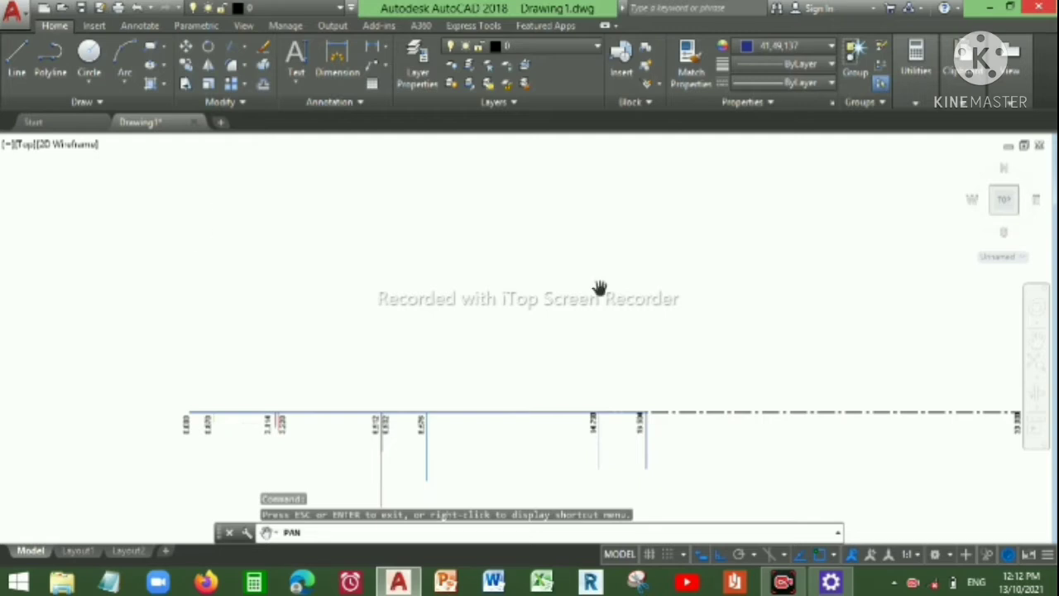
key(Escape)
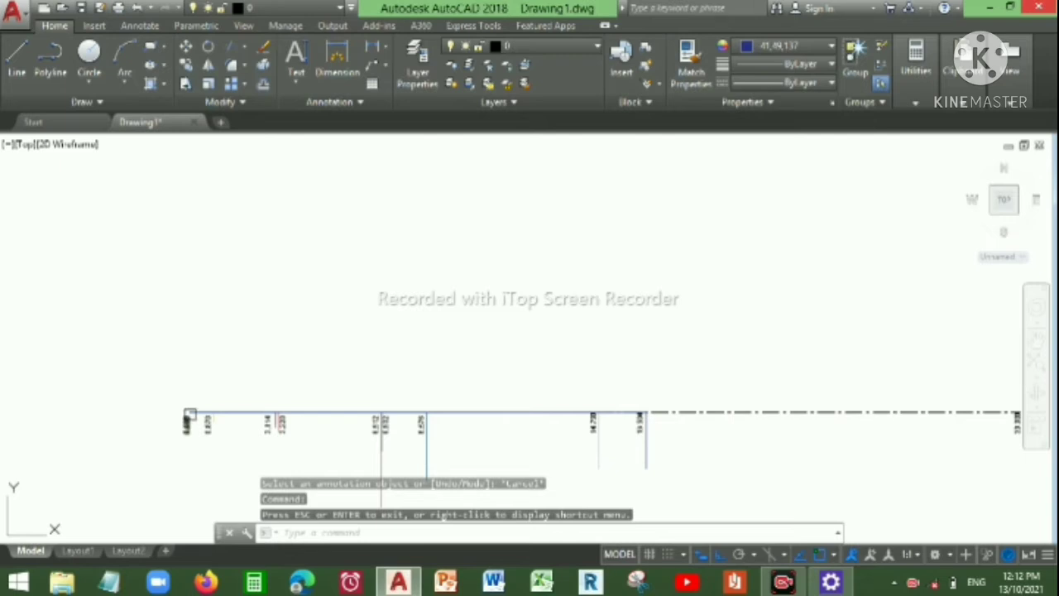
scroll(189, 415, up, 2)
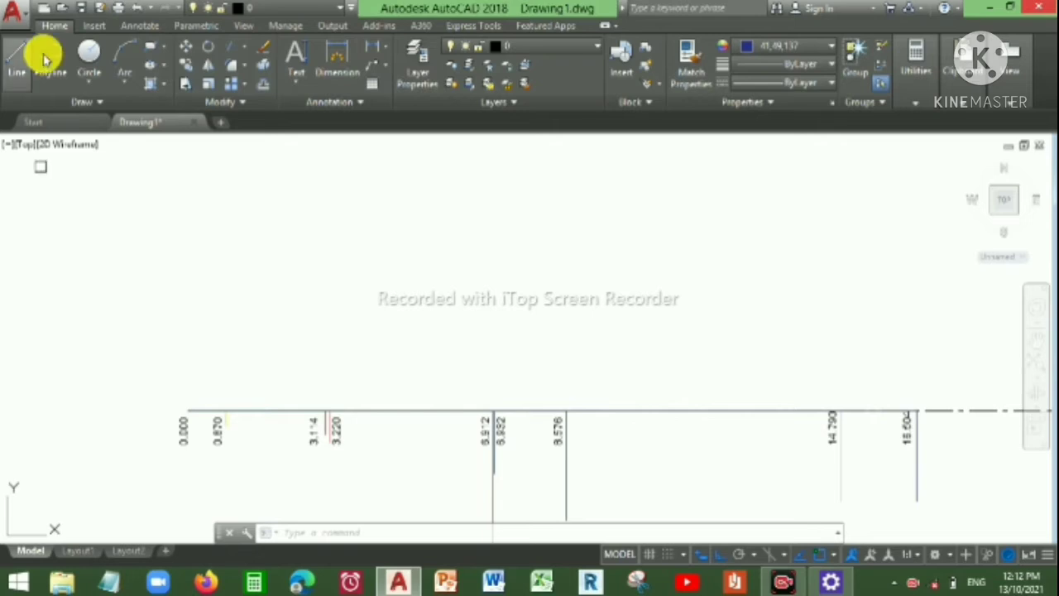
click(89, 60)
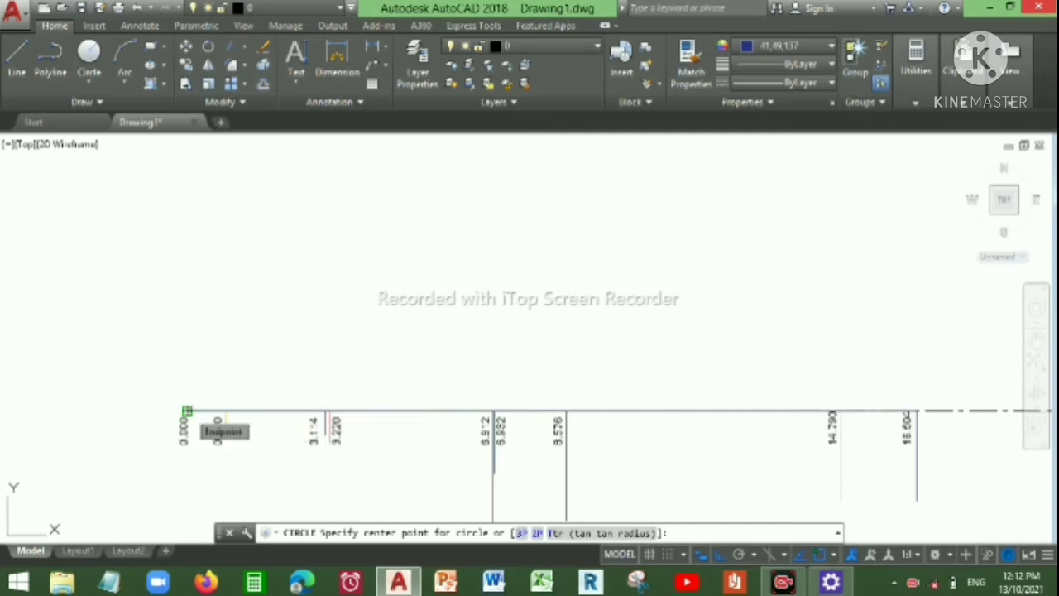
click(187, 411)
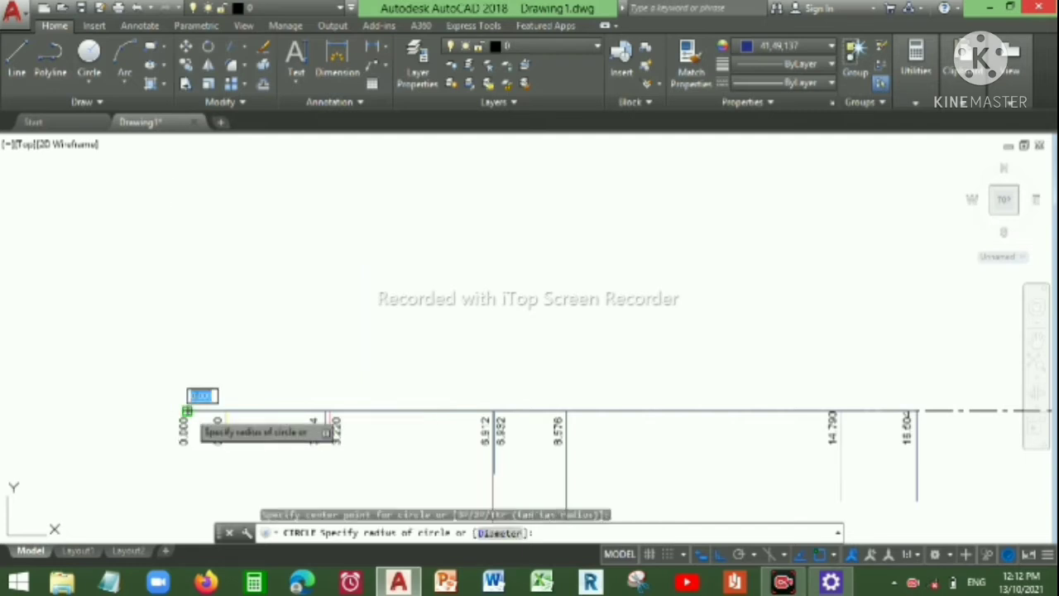
click(240, 497)
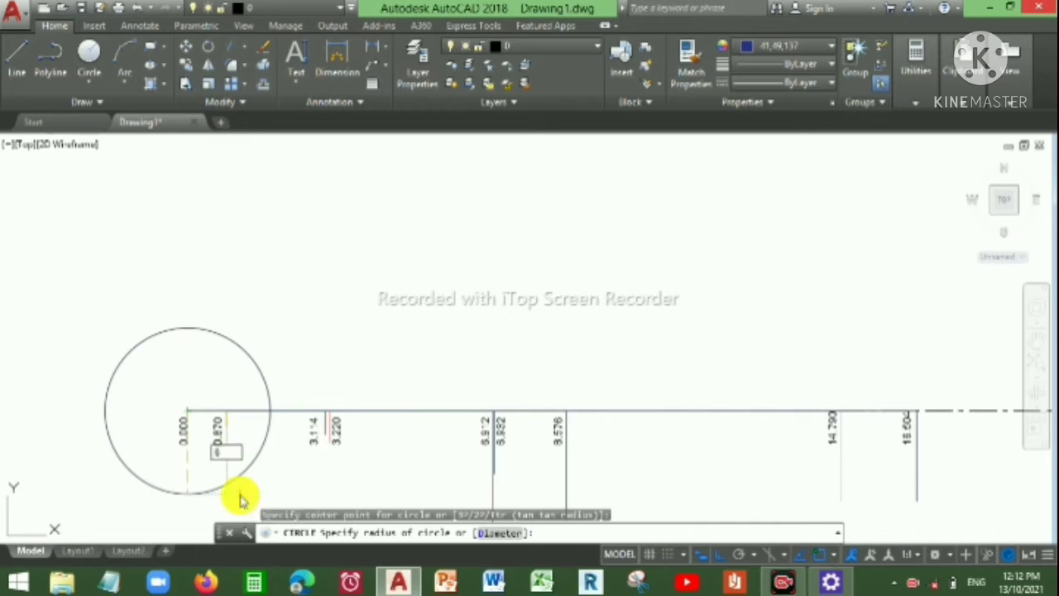
text(.284)
key(Return)
key(Escape)
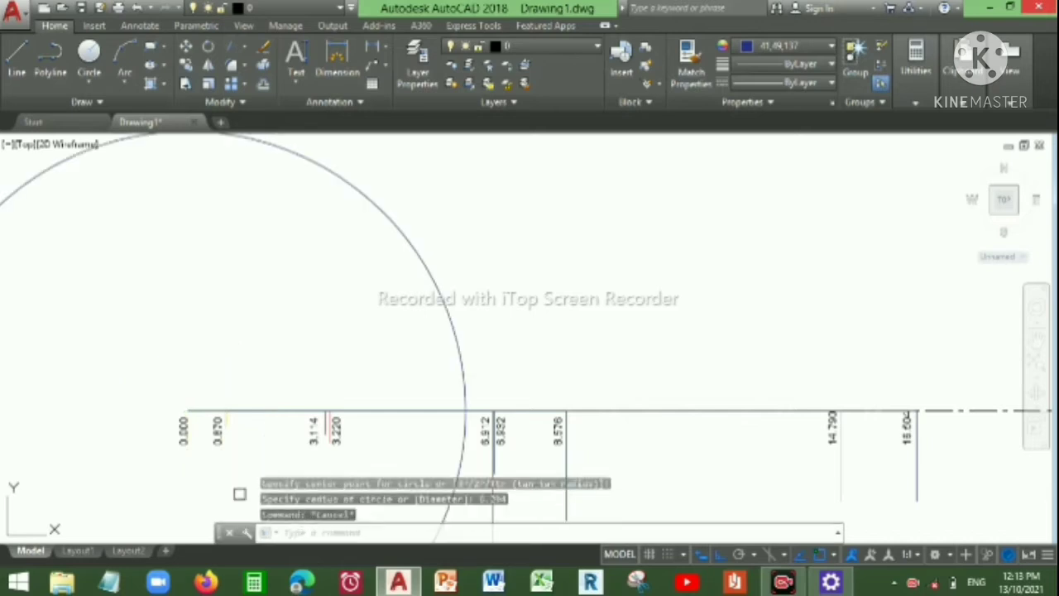
- Draw a circle of radius 7.460 centred where the 3.220 tick meets the centre line
click(93, 58)
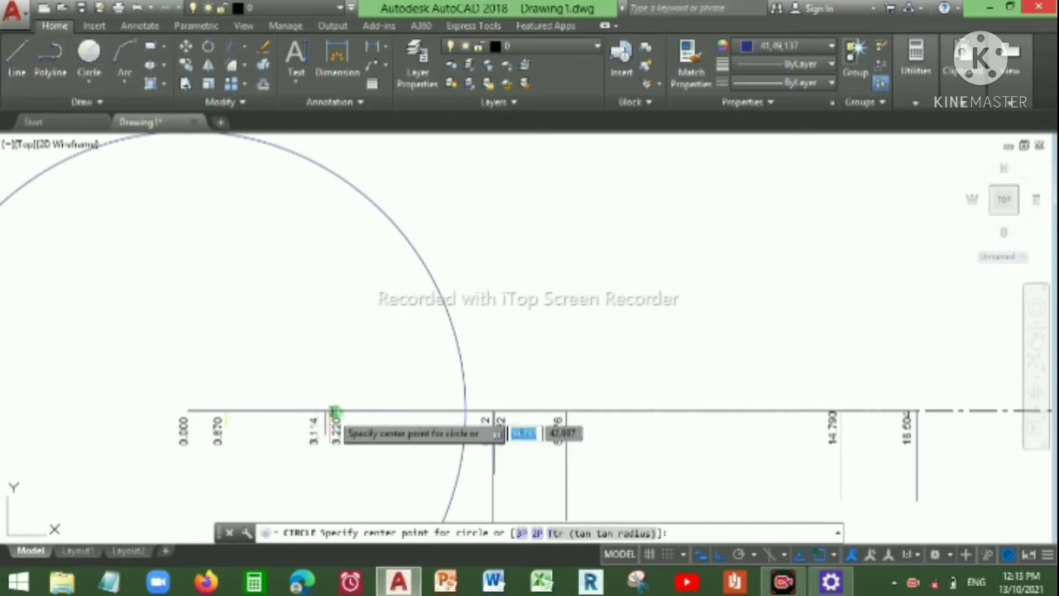
scroll(330, 412, up, 5)
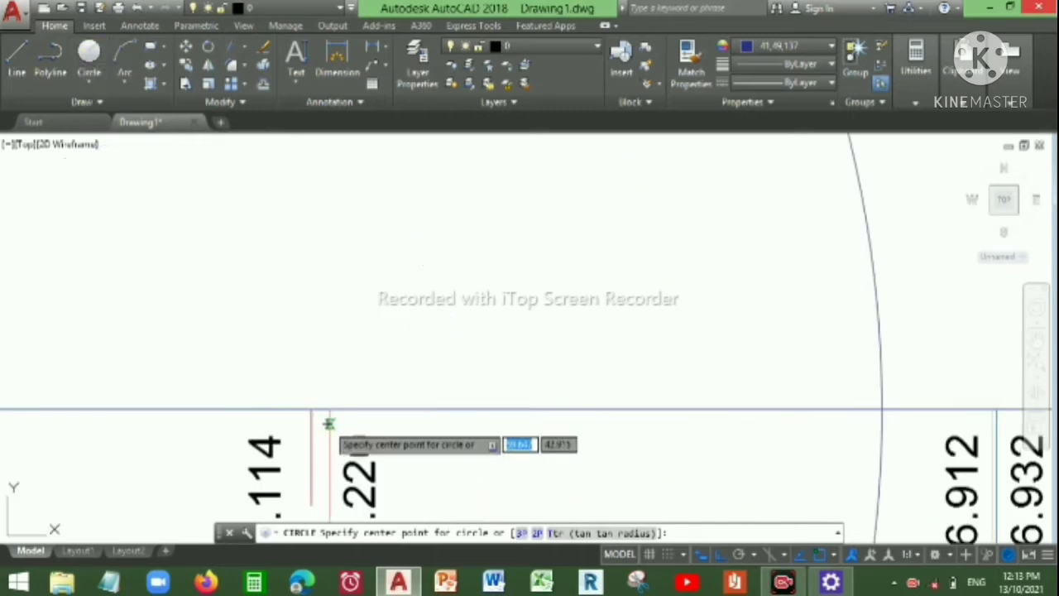
click(330, 409)
scroll(329, 409, down, 5)
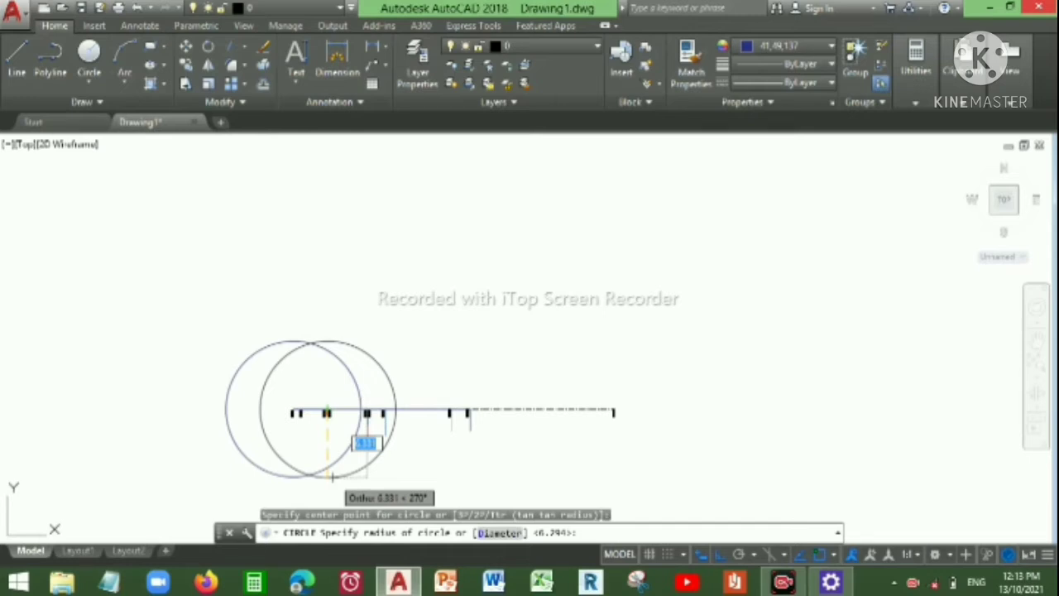
text(3)
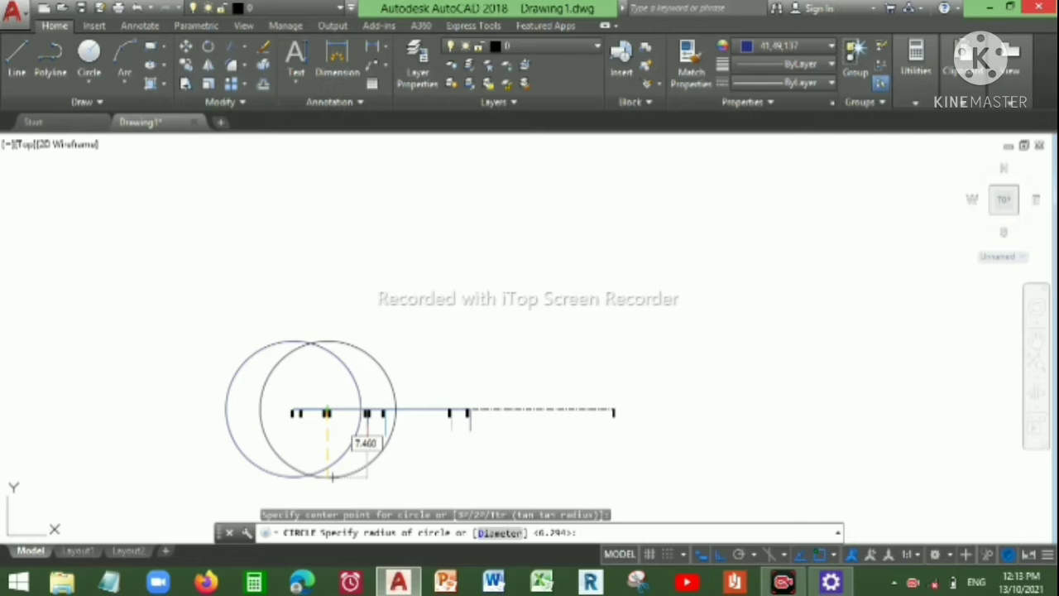
click(331, 474)
key(Escape)
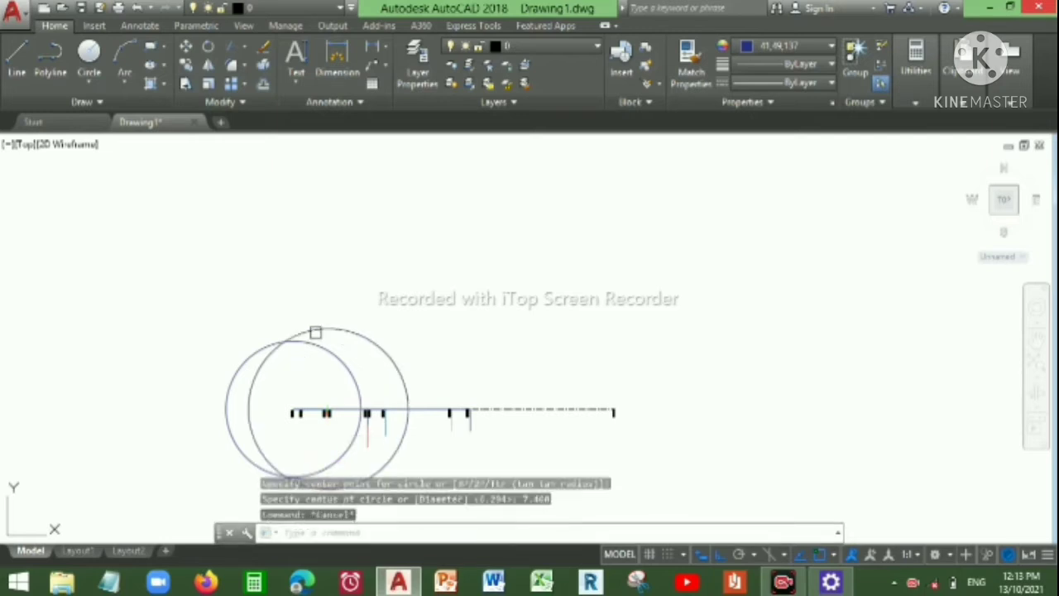
- Set the current object colour to black (0,0,0)
click(21, 58)
click(796, 45)
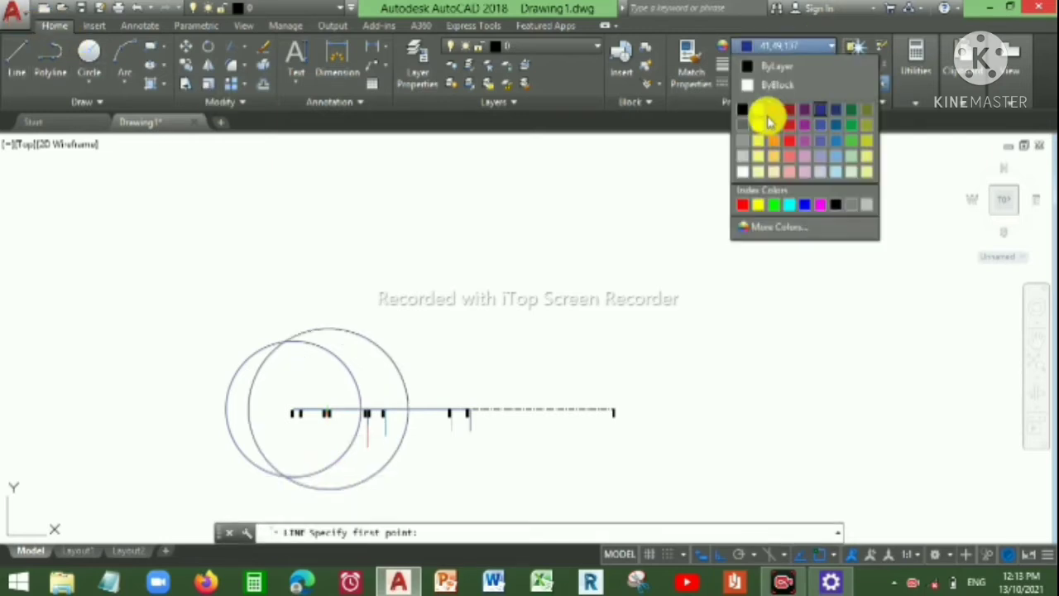
click(741, 108)
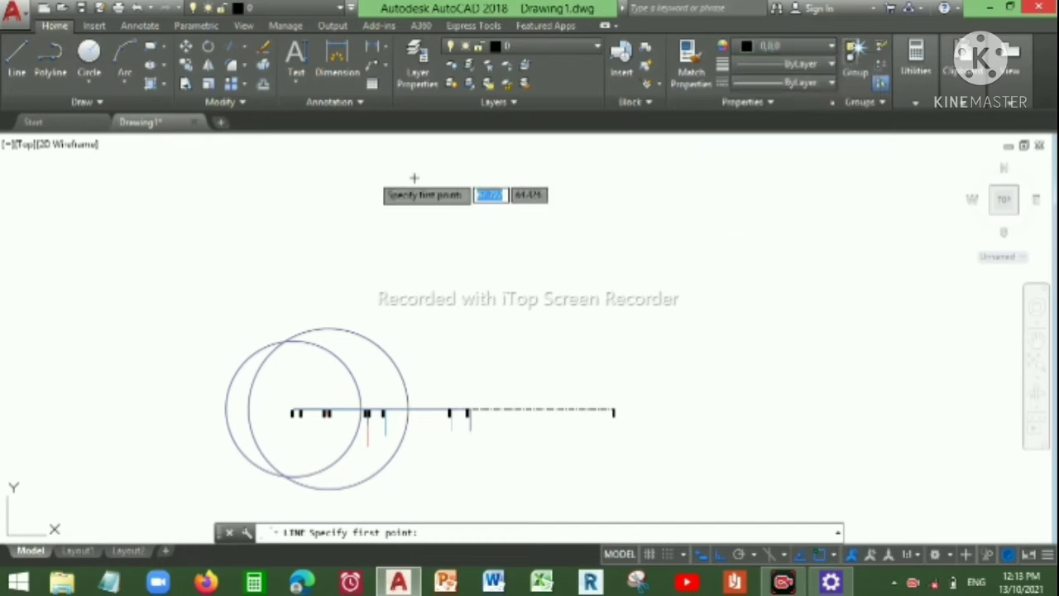
- With Ortho off, draw lines from the 0.000 end to the circles' upper intersection and down to the centre line at 3.220
click(13, 75)
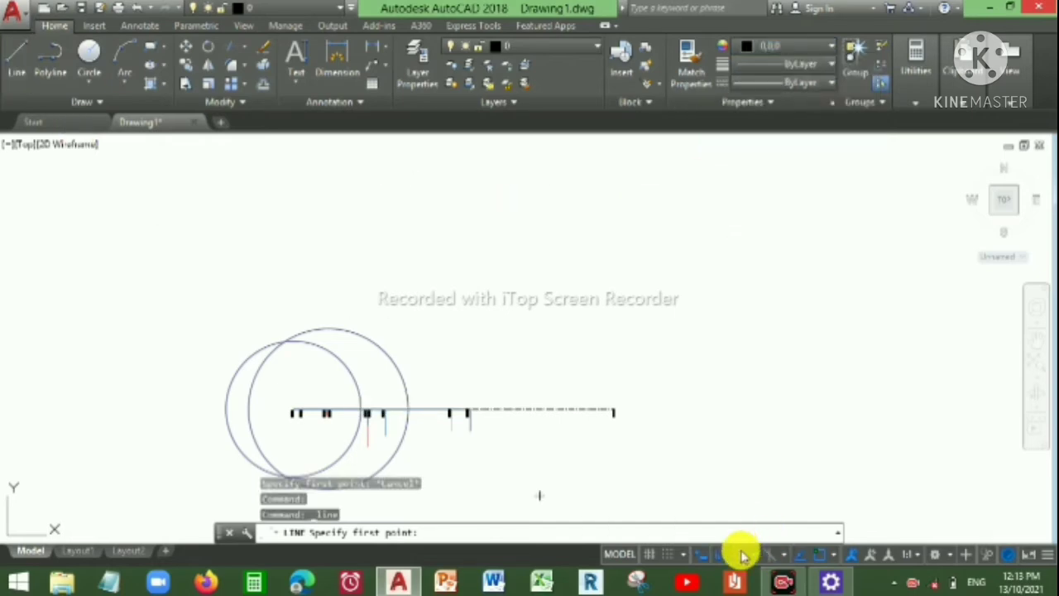
click(714, 555)
scroll(282, 410, up, 5)
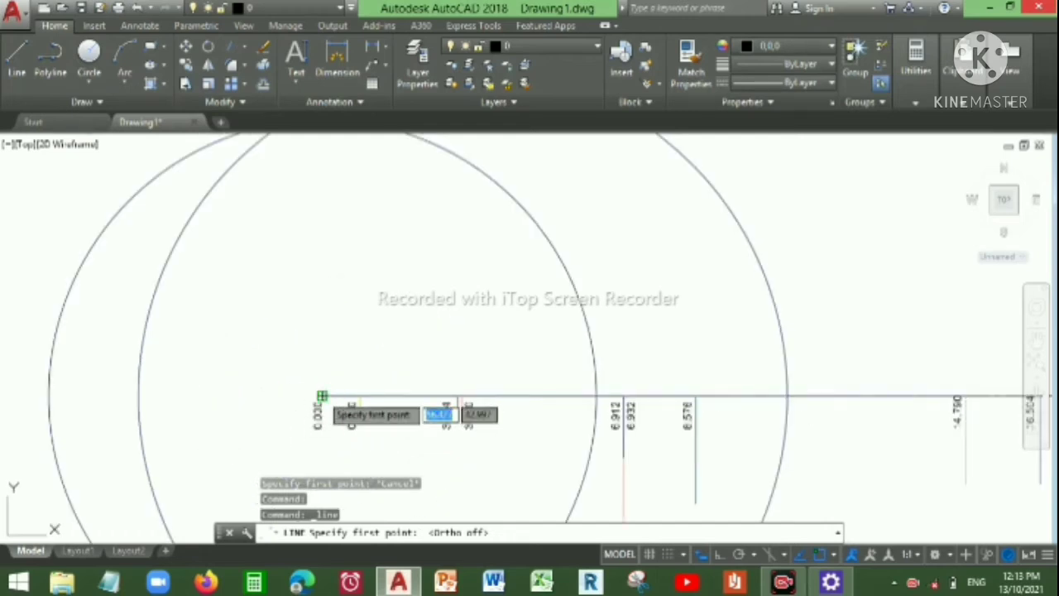
click(322, 396)
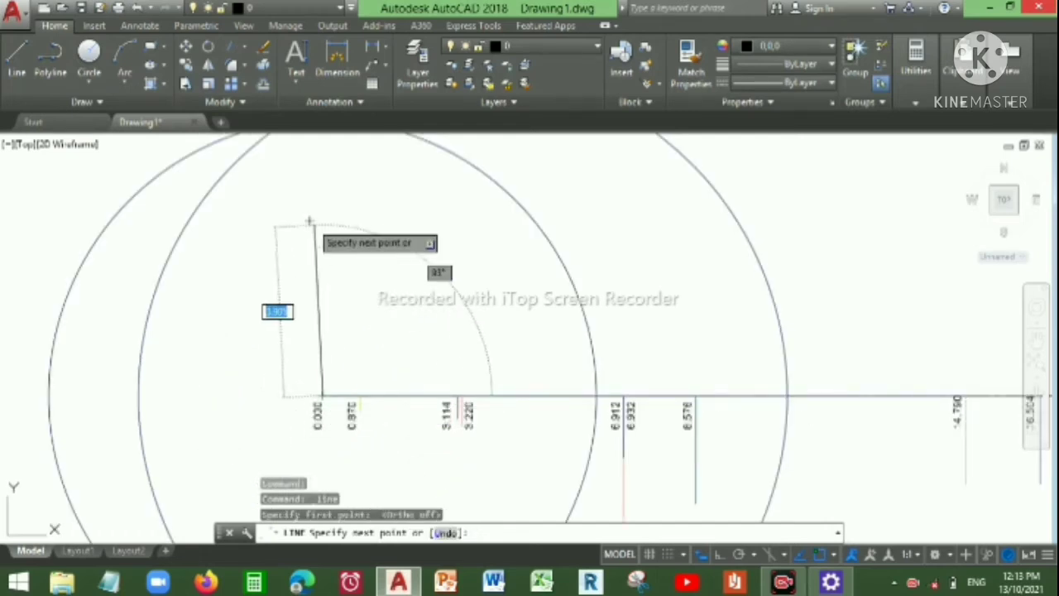
scroll(309, 222, up, 2)
scroll(313, 219, down, 7)
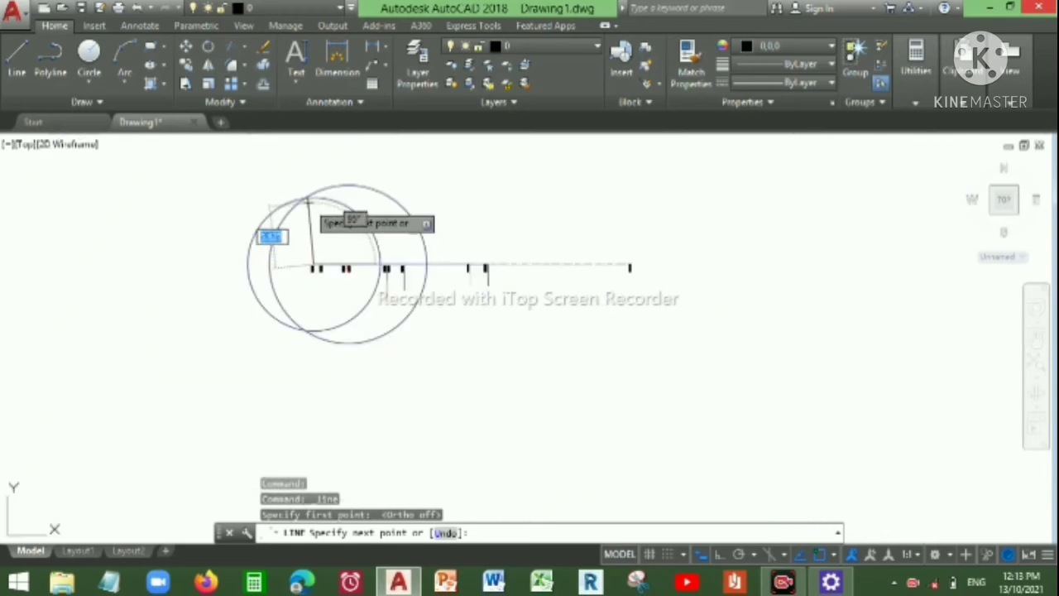
scroll(308, 206, up, 7)
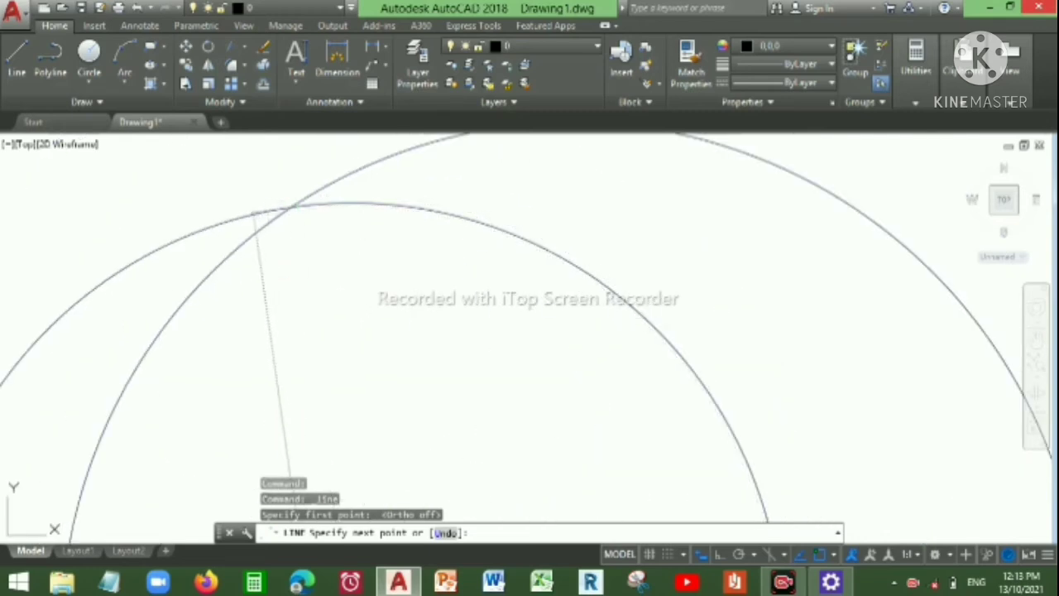
click(292, 207)
scroll(291, 207, down, 5)
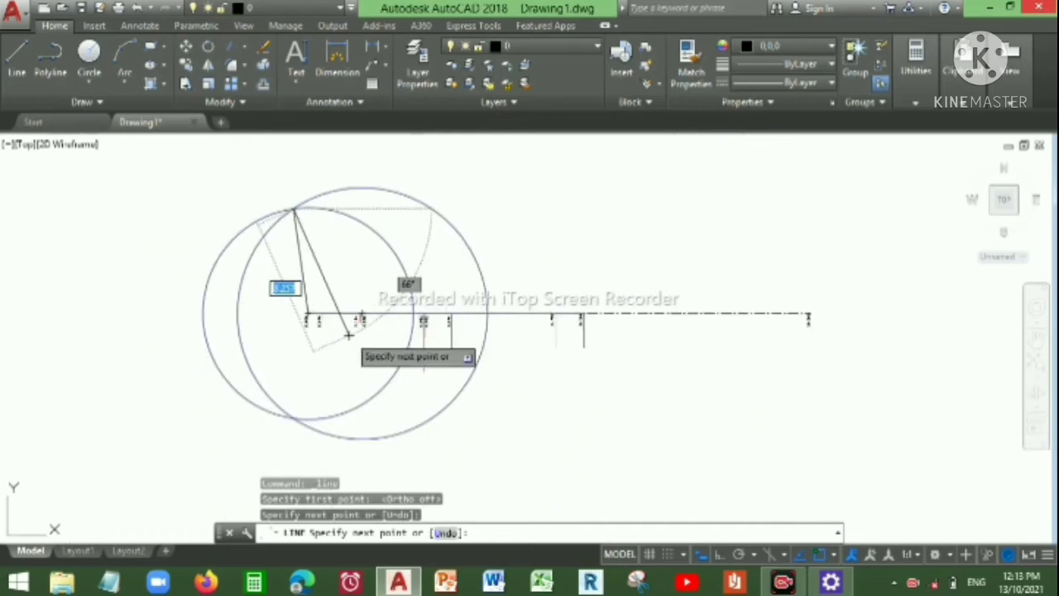
scroll(361, 314, up, 5)
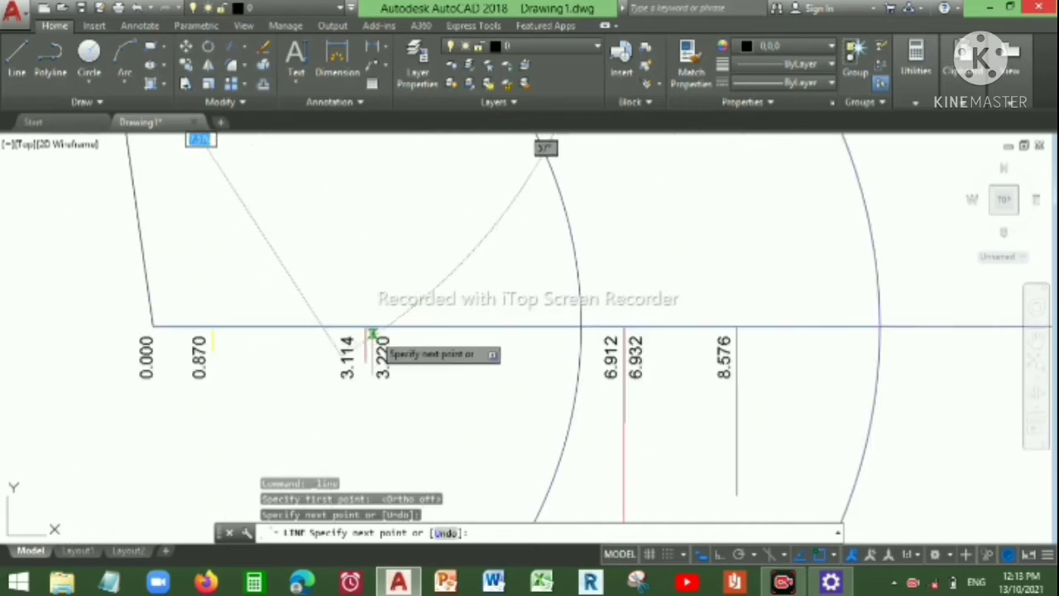
click(372, 329)
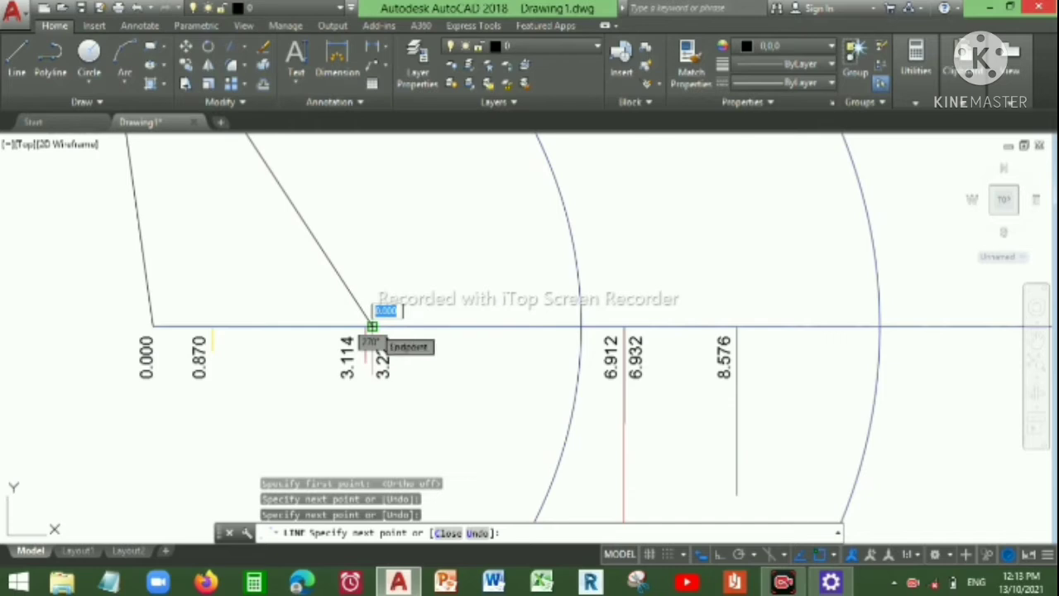
key(Escape)
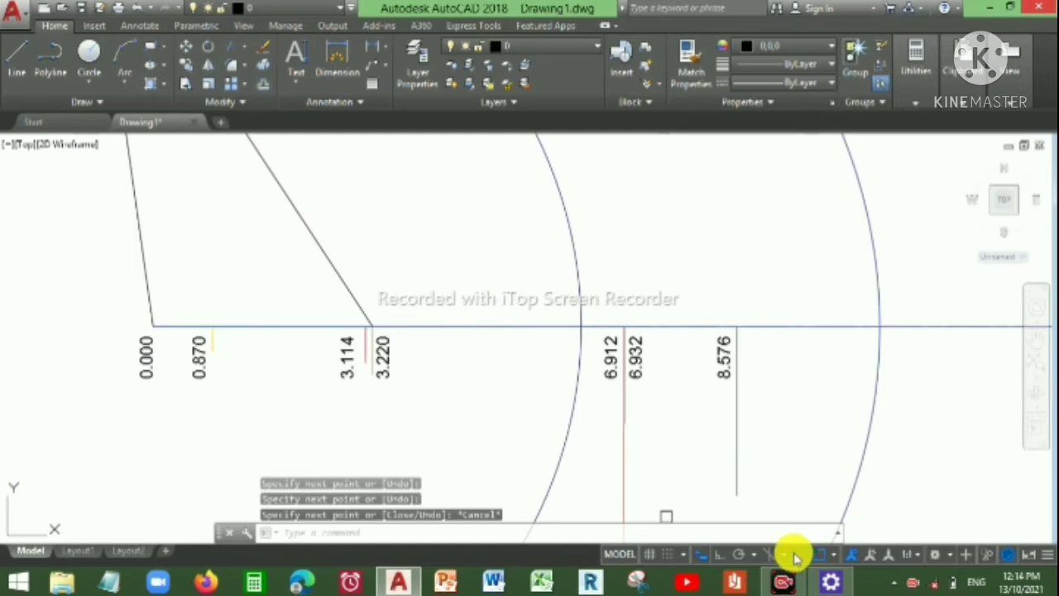
- Delete both construction circles around the 0.000 and 3.220 points
scroll(177, 289, down, 5)
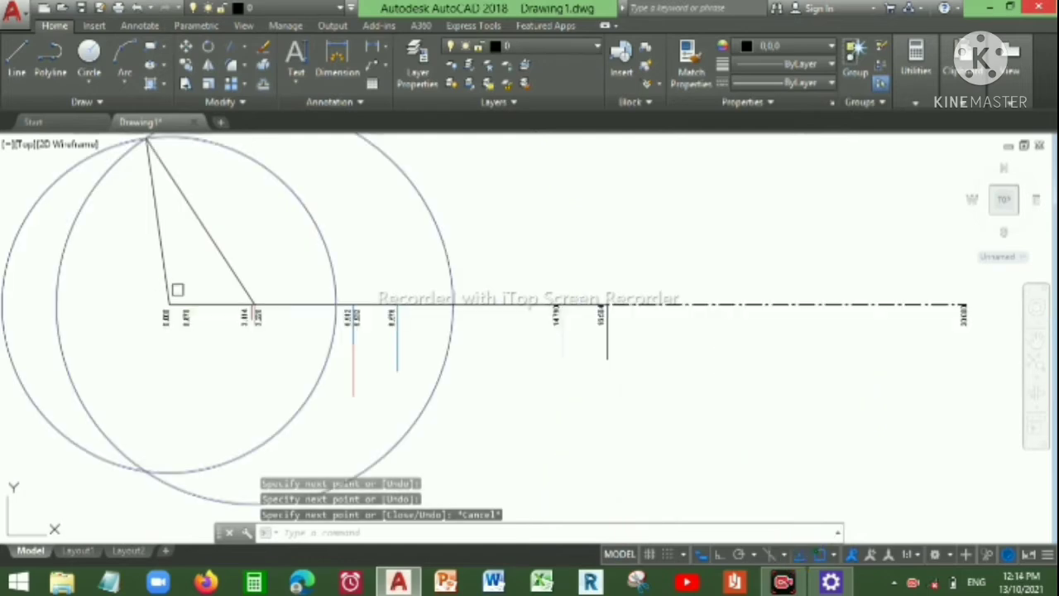
mouse_move(333, 220)
mouse_down()
mouse_move(260, 208)
mouse_move(234, 229)
mouse_up()
key(Delete)
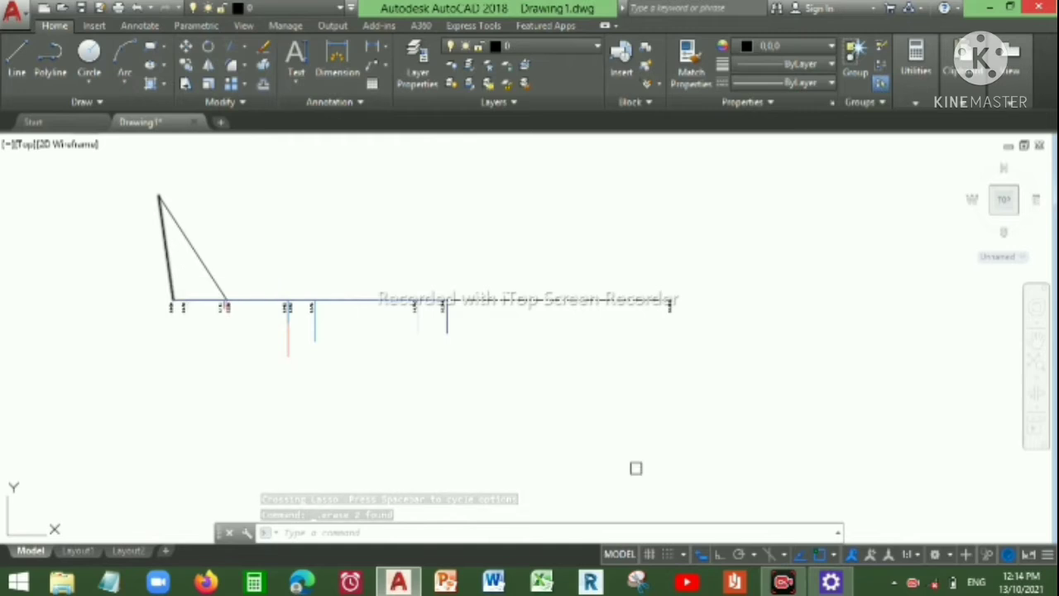
- Turn Ortho on and draw a vertical line 4.632 long upward from the centre line at 0.870
click(702, 555)
scroll(172, 265, up, 3)
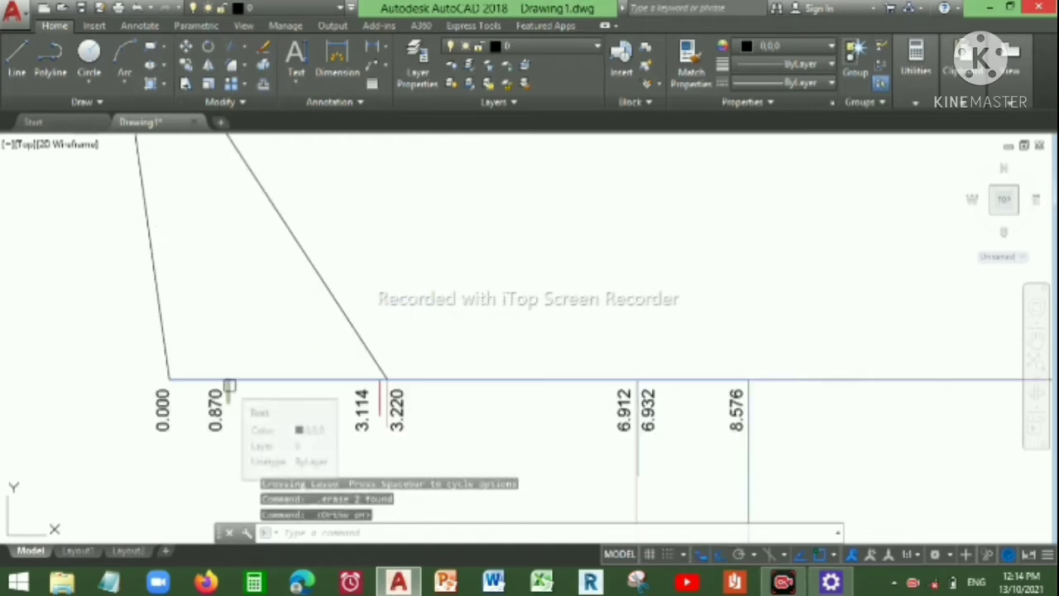
click(17, 59)
click(229, 379)
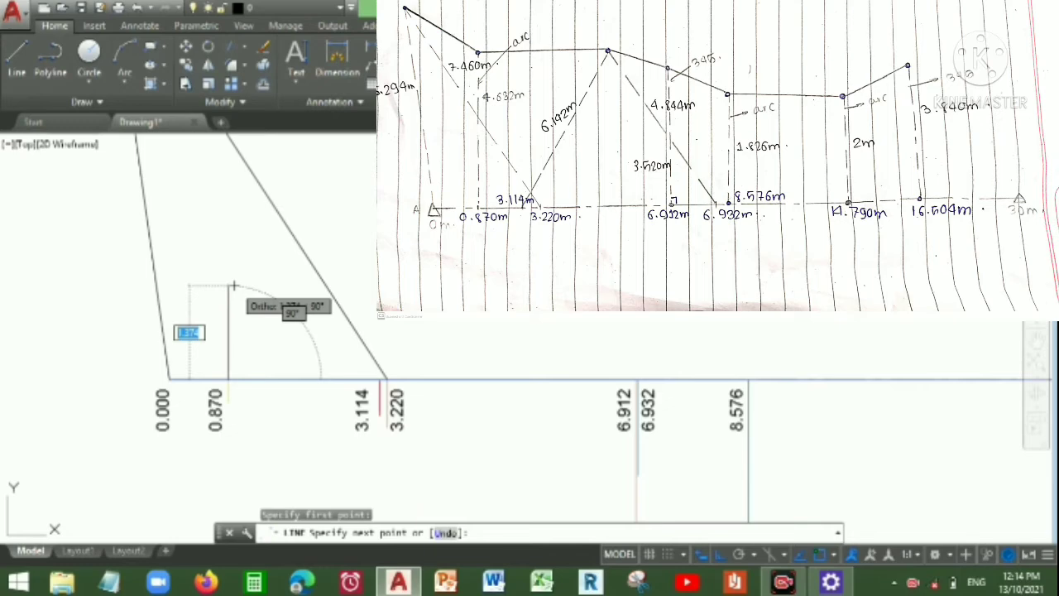
text(4.632)
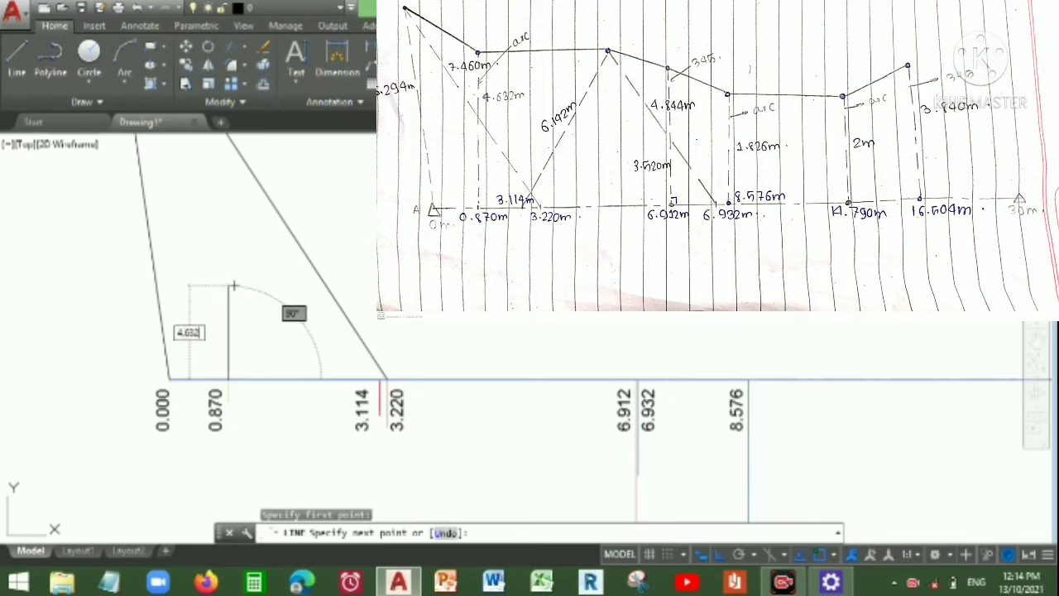
key(Return)
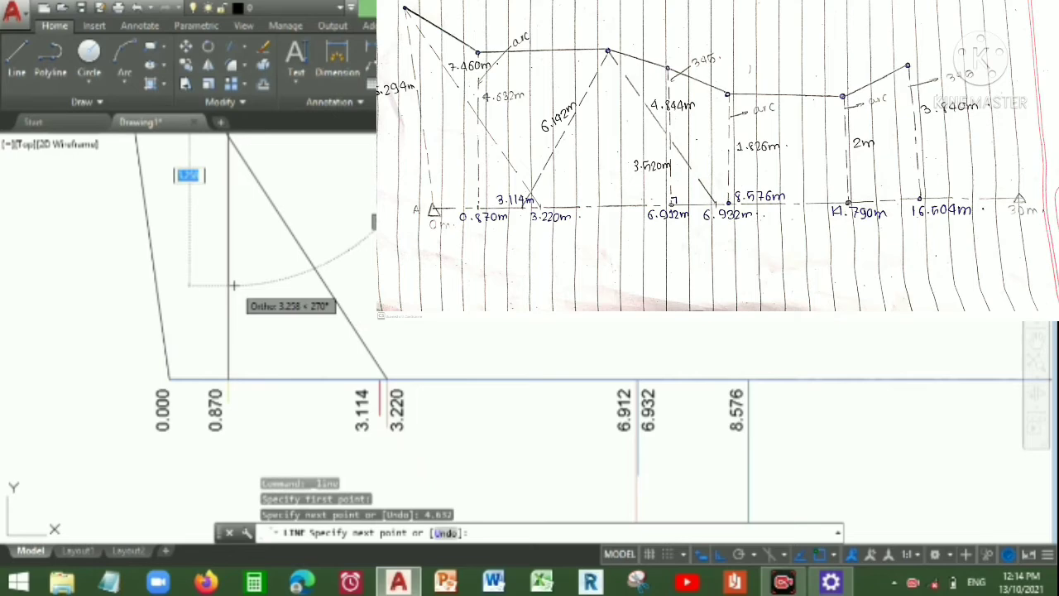
scroll(234, 285, down, 2)
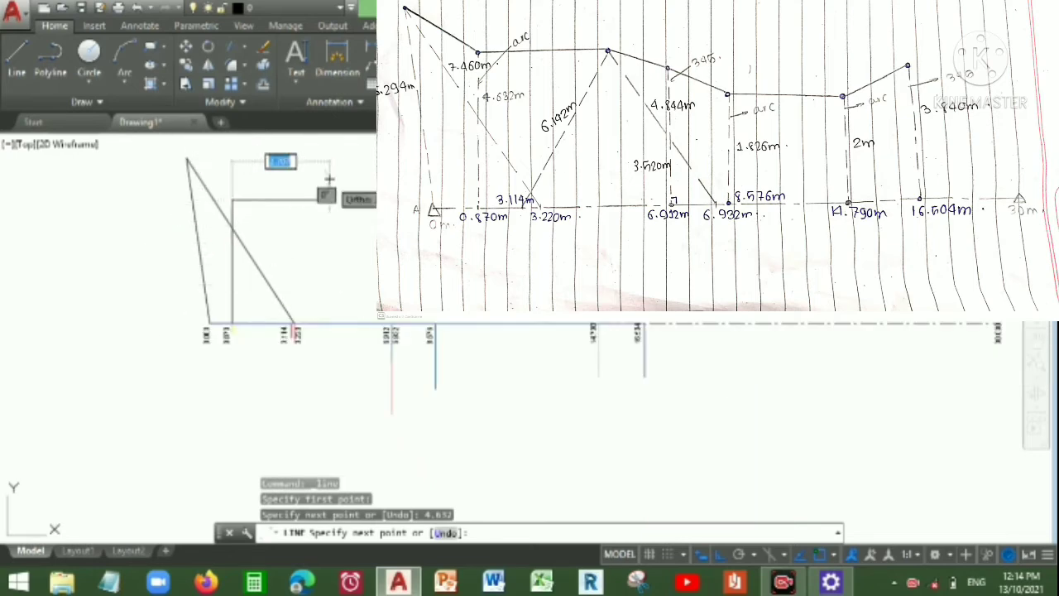
key(Return)
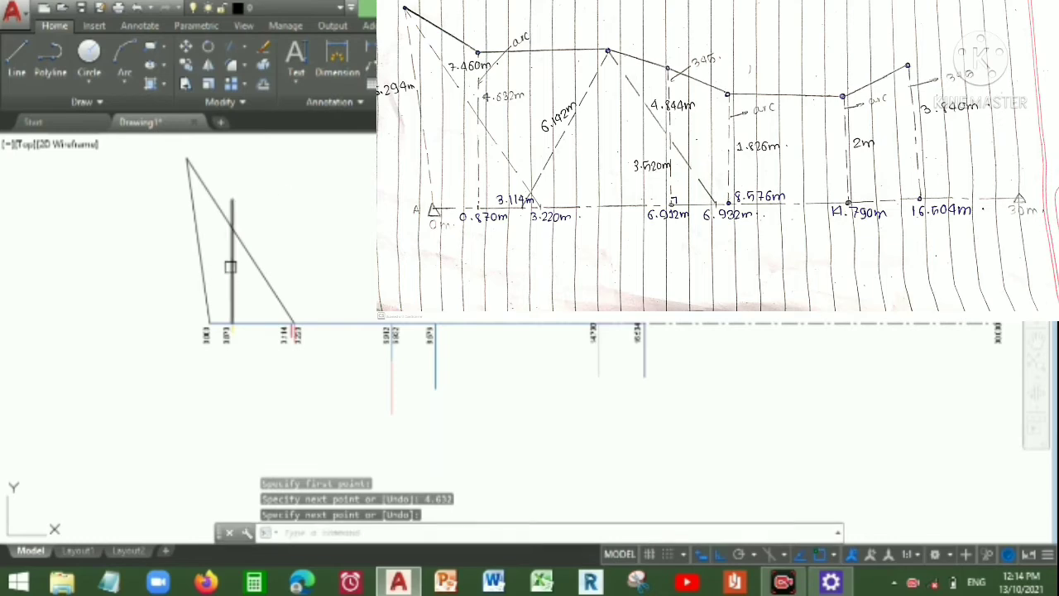
scroll(230, 267, up, 2)
scroll(230, 267, down, 2)
scroll(224, 216, up, 2)
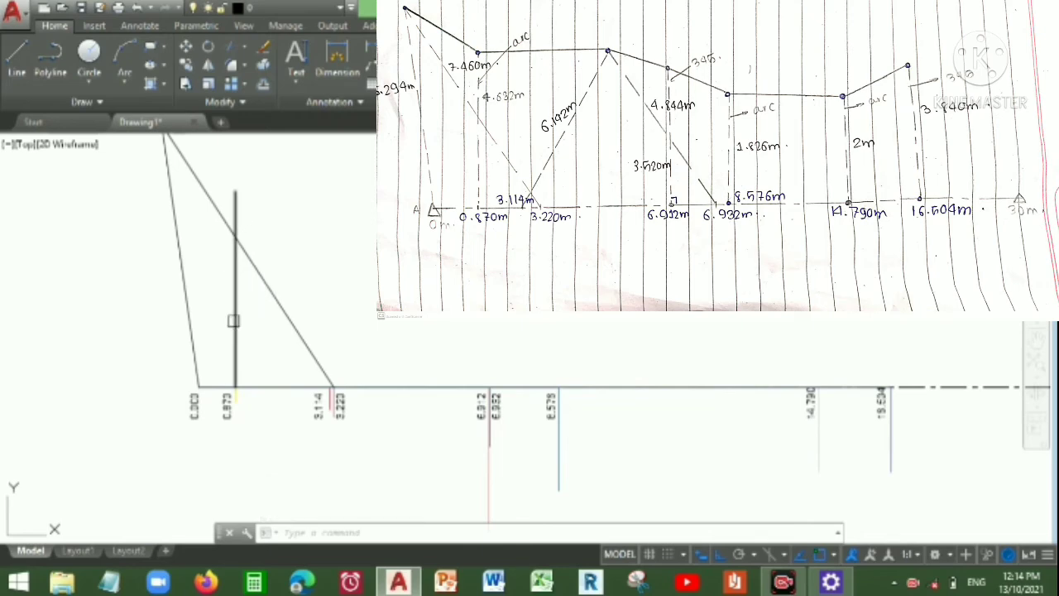
scroll(233, 314, down, 4)
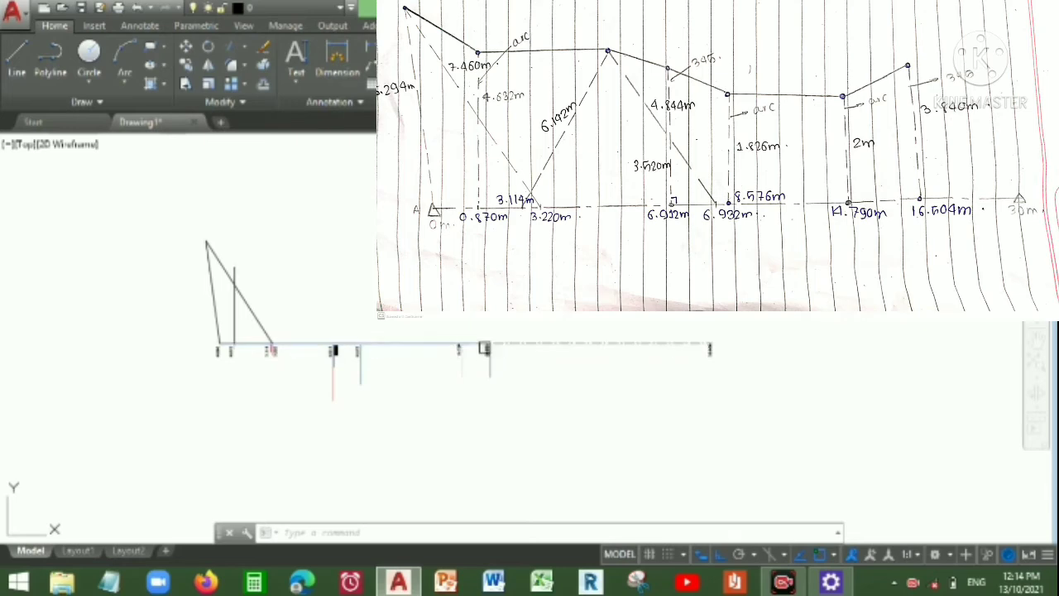
scroll(489, 346, up, 3)
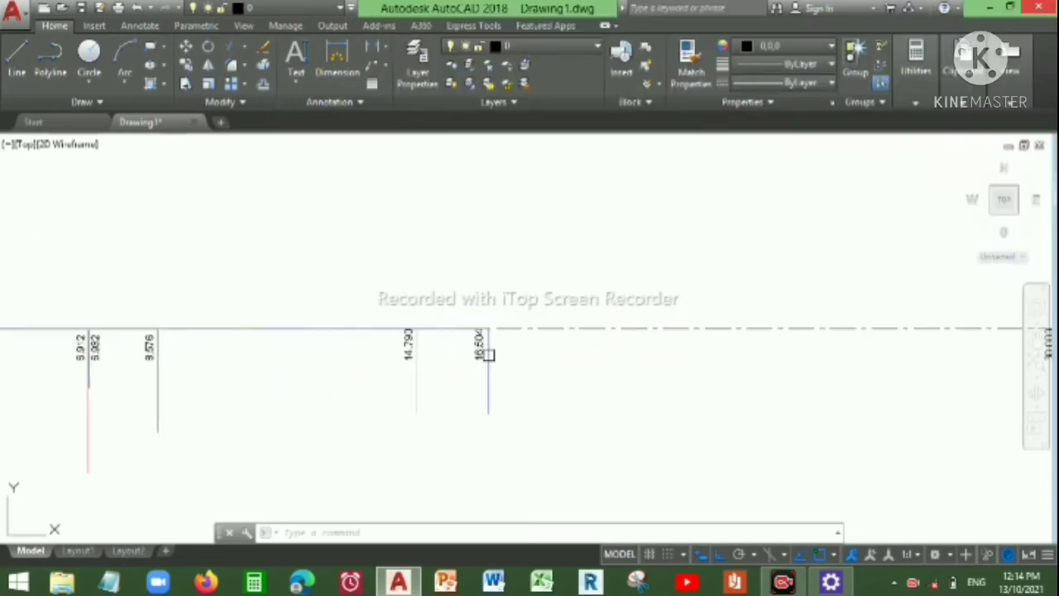
- Draw a construction circle of radius 6.142 centred on the centre line at the 3.114 chainage
scroll(489, 351, down, 4)
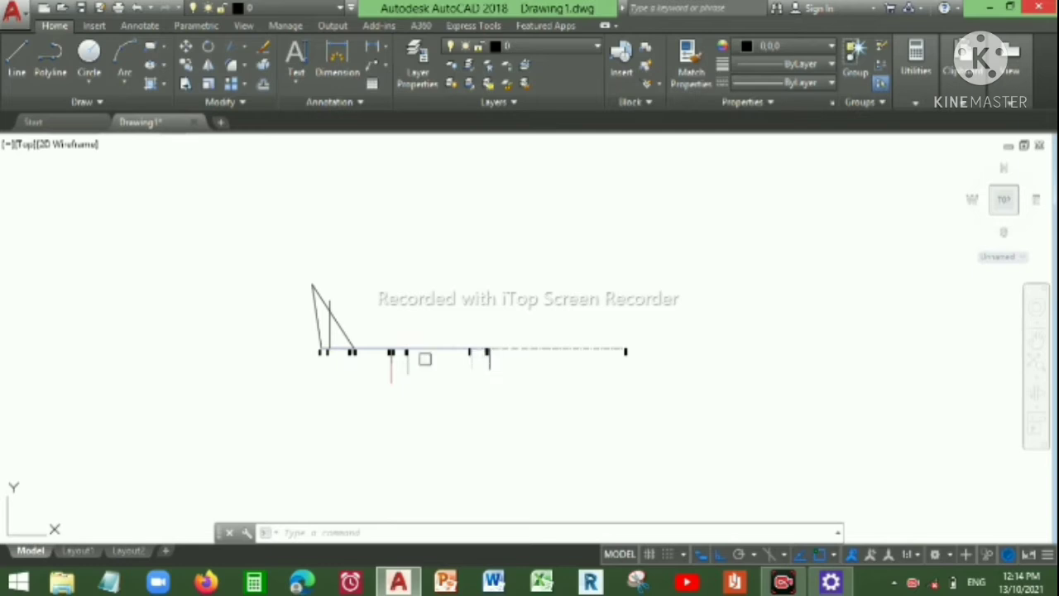
scroll(396, 350, up, 4)
scroll(240, 339, up, 8)
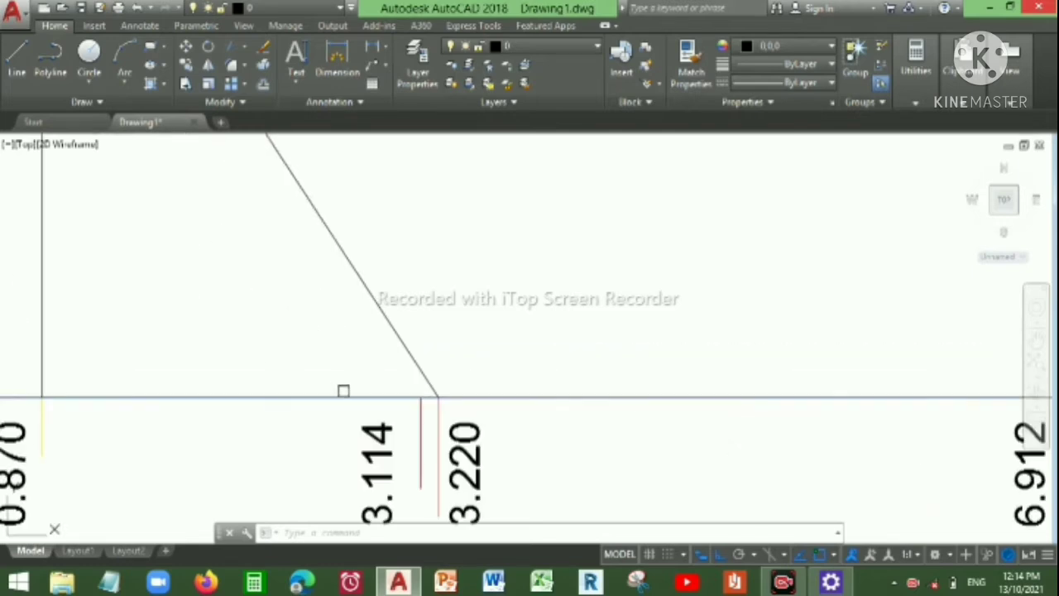
scroll(428, 422, down, 6)
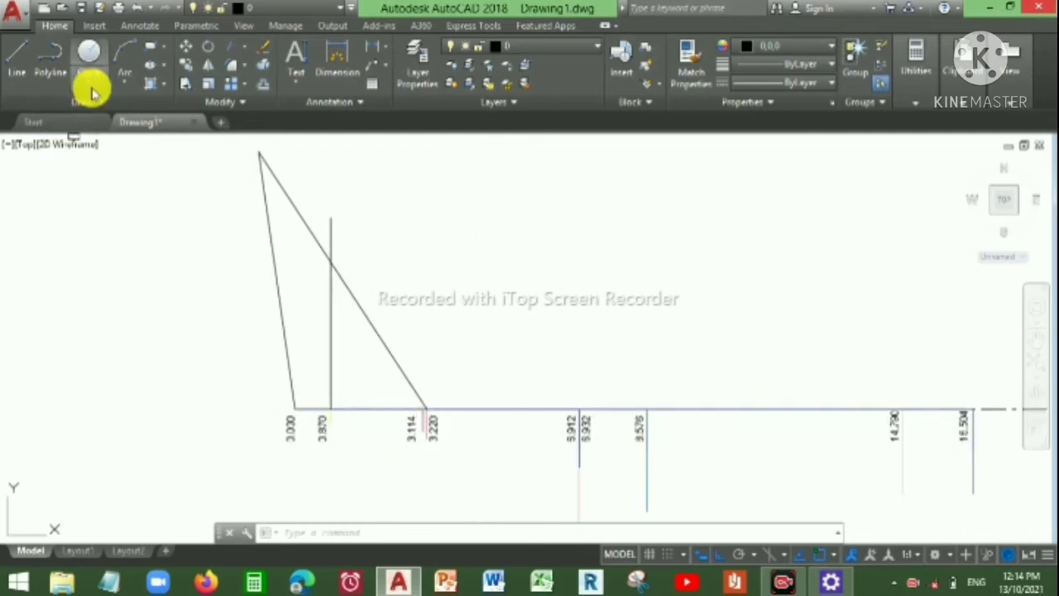
click(88, 61)
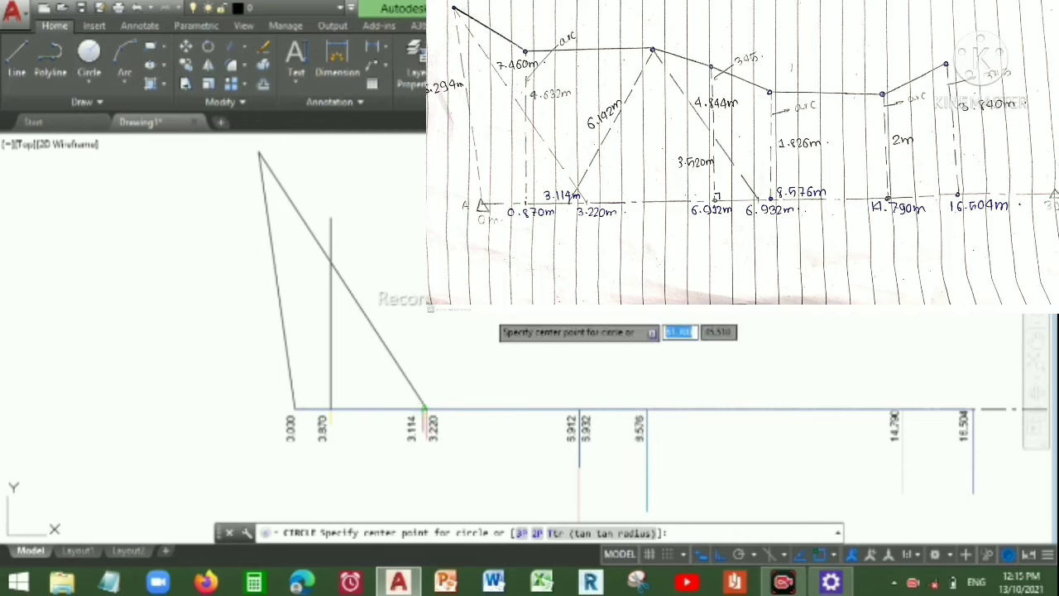
click(423, 409)
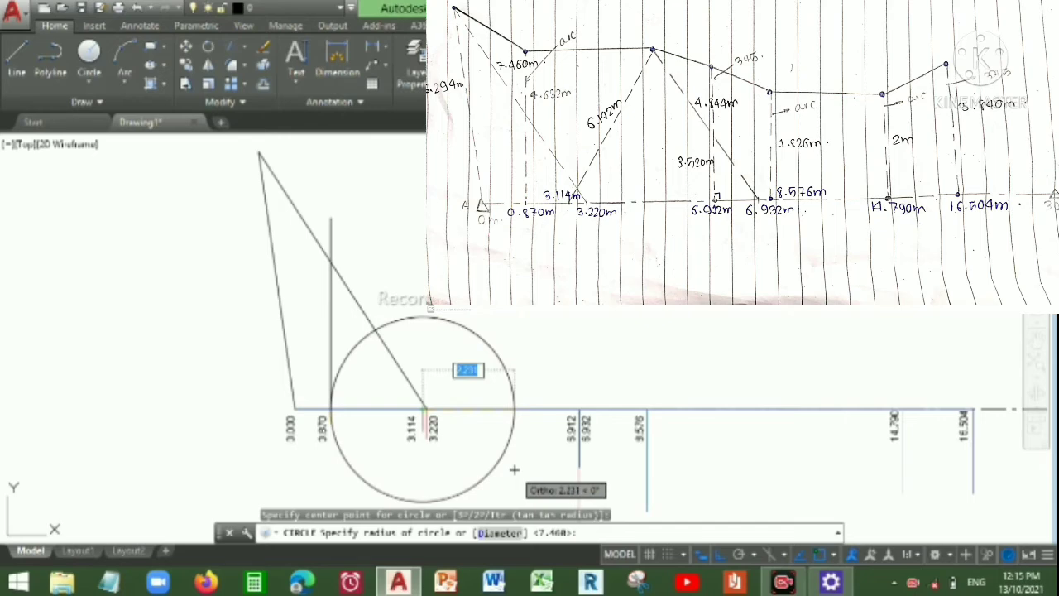
text(6.147)
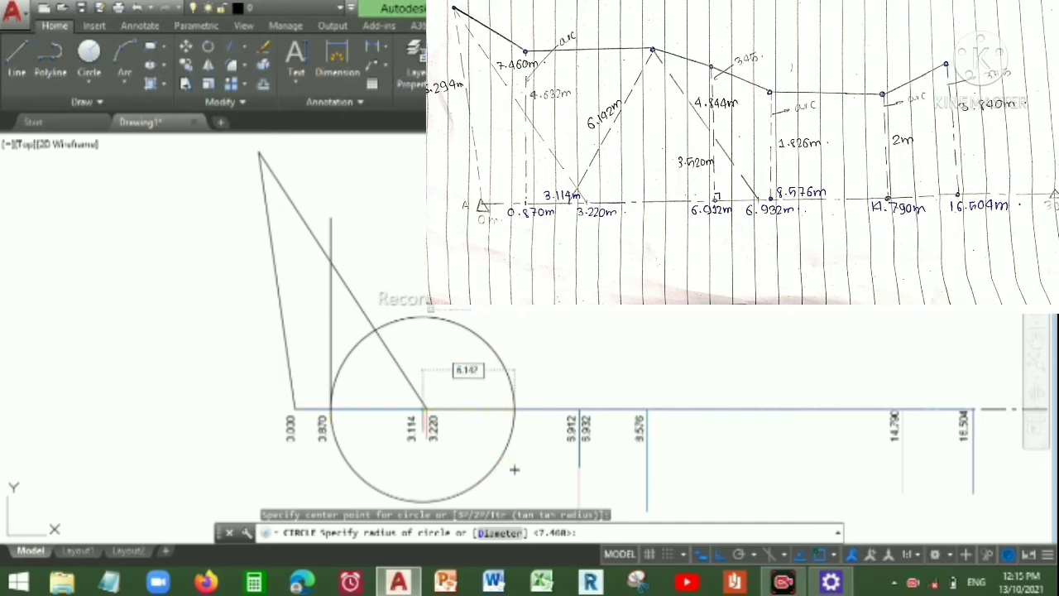
key(Return)
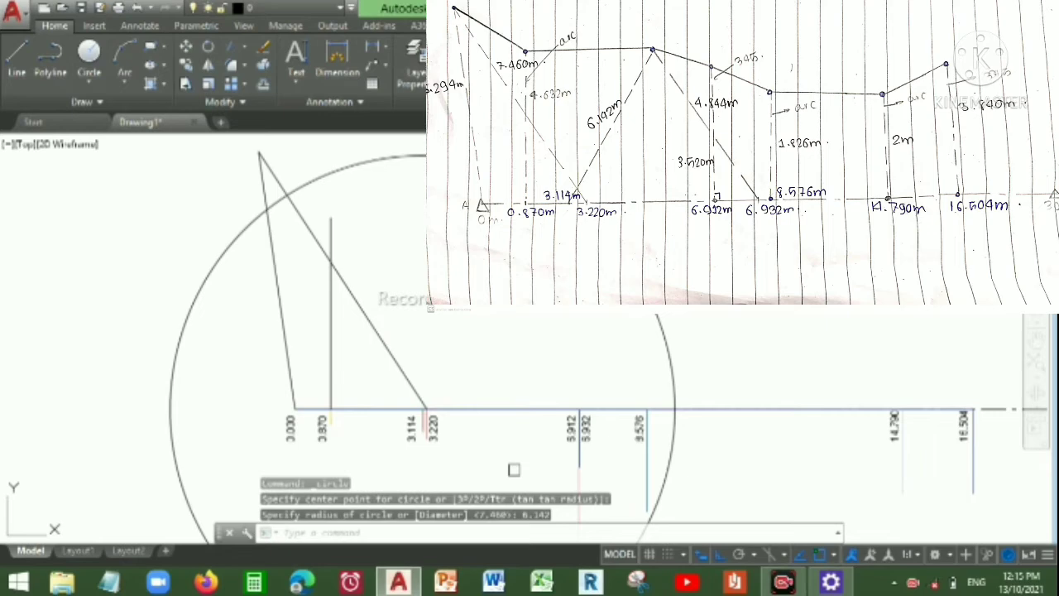
key(Escape)
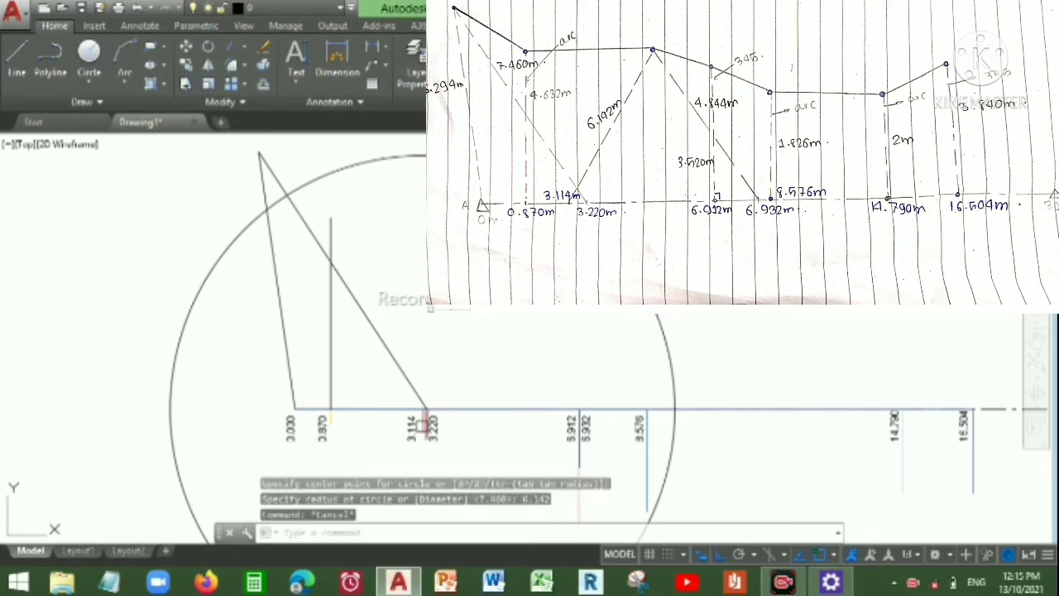
- Draw a construction circle of radius 4.844 centred on the centre line at the 6.932 chainage
scroll(589, 413, up, 5)
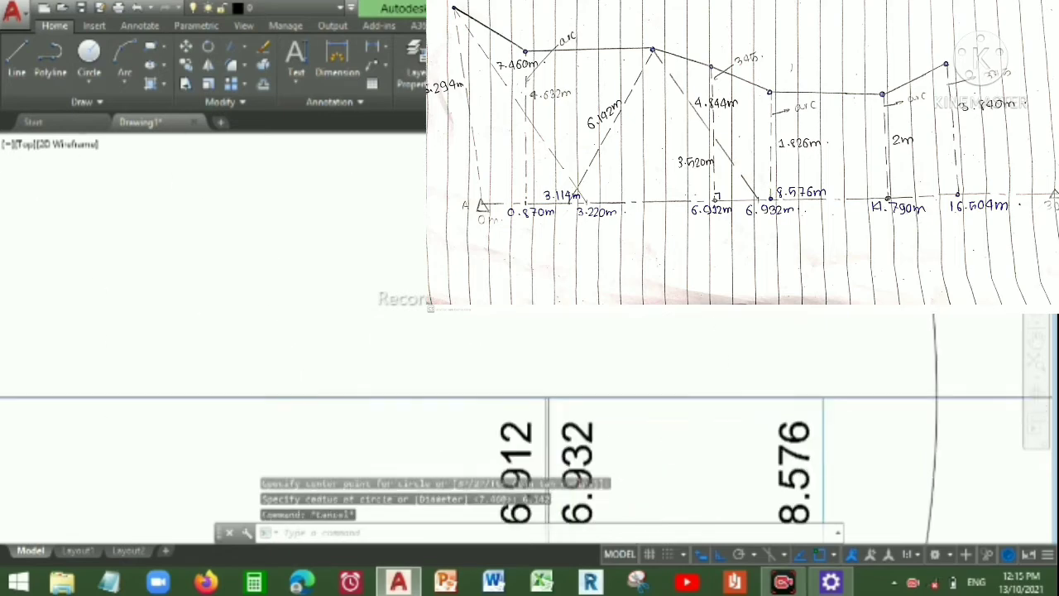
scroll(546, 399, up, 4)
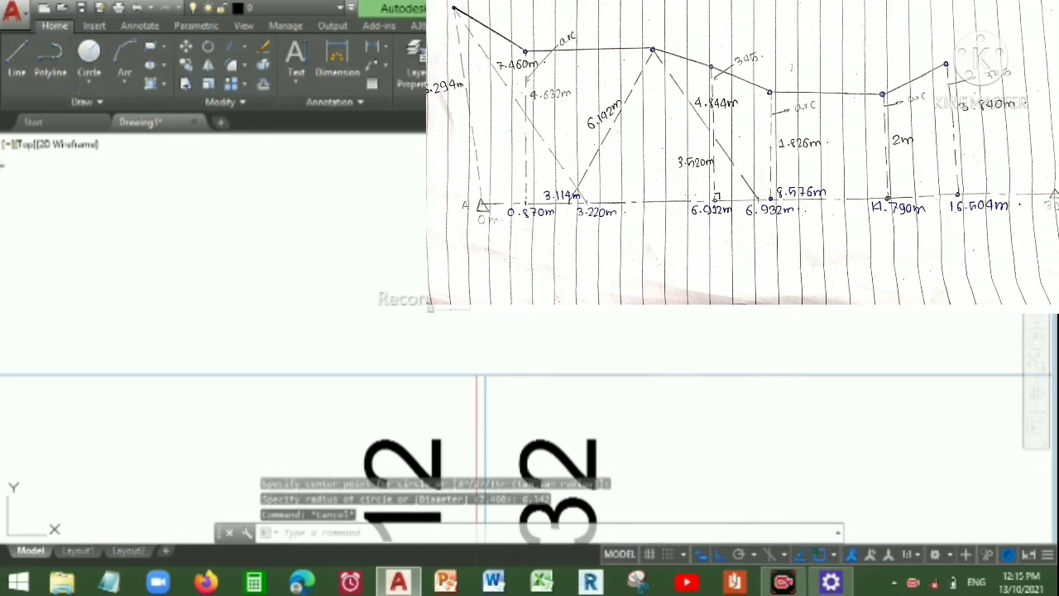
click(89, 55)
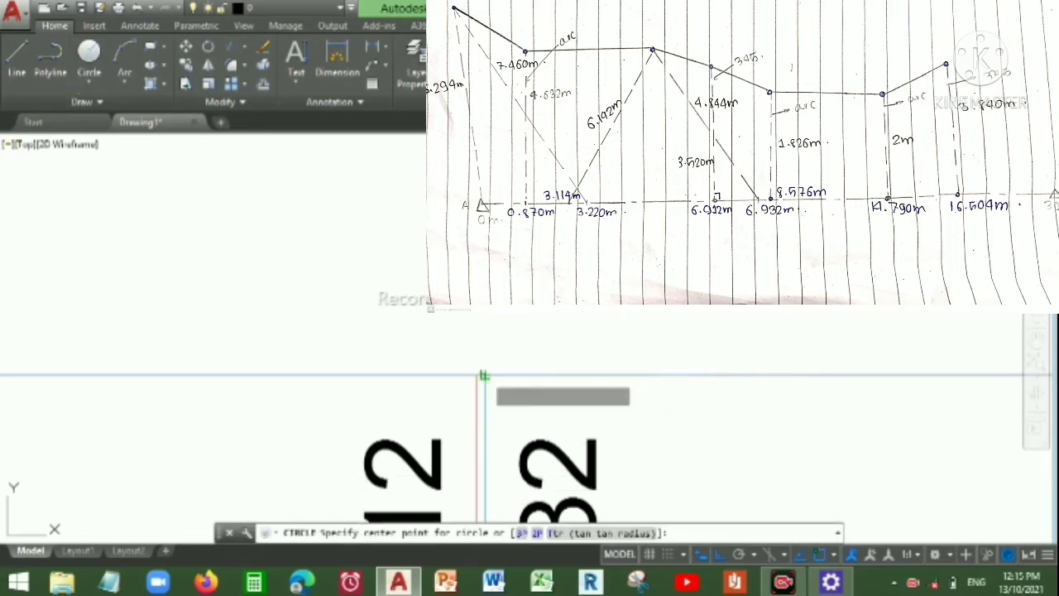
click(484, 377)
scroll(485, 376, down, 6)
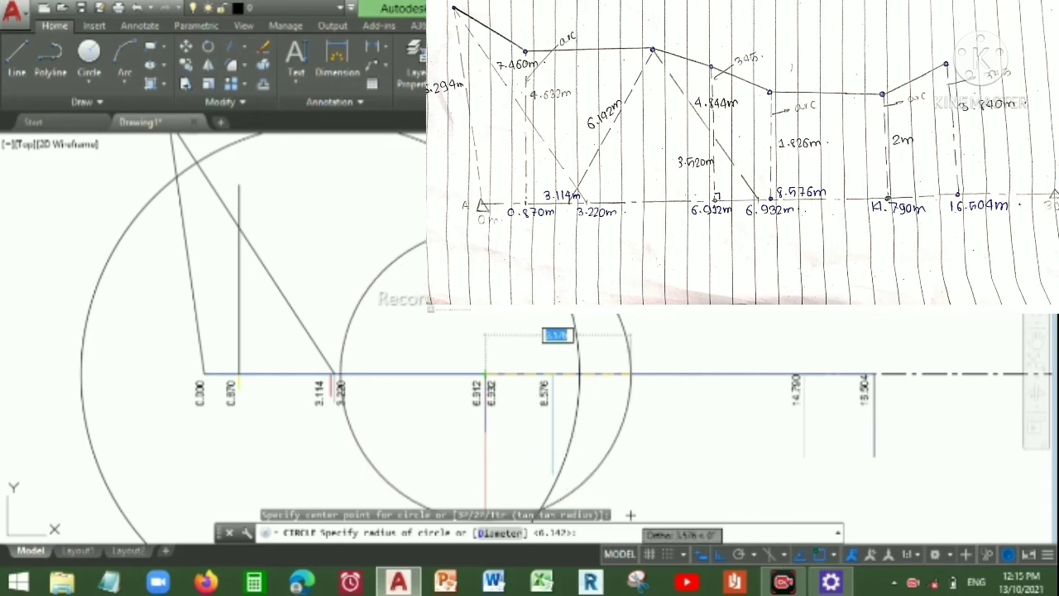
text(4.844)
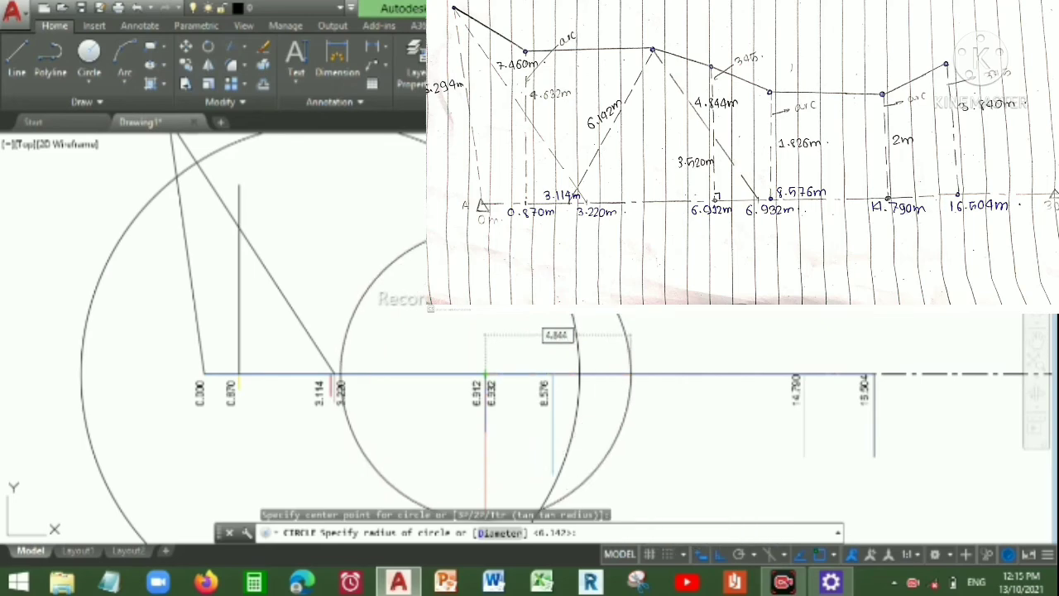
key(Return)
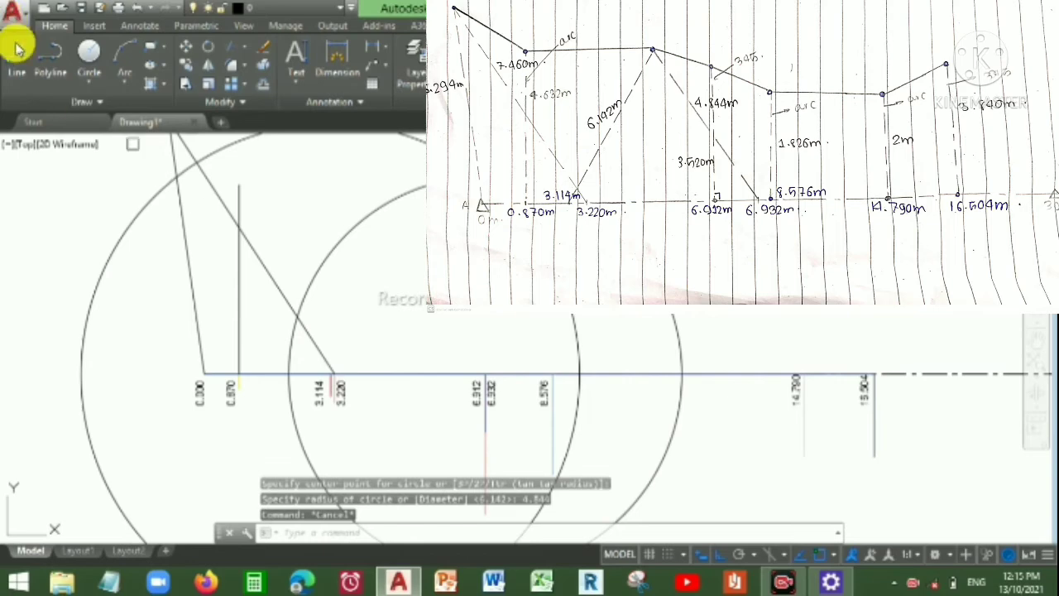
- With Ortho off, draw lines from the 3.114 point to the circles' upper intersection and down to the centre line at 6.932
click(17, 58)
scroll(257, 355, up, 4)
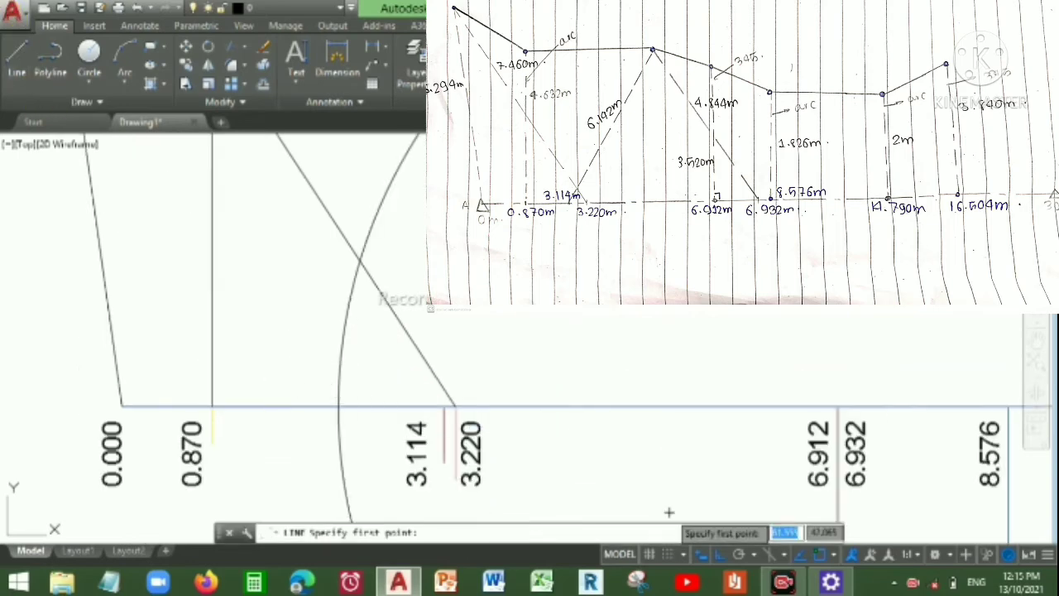
click(696, 553)
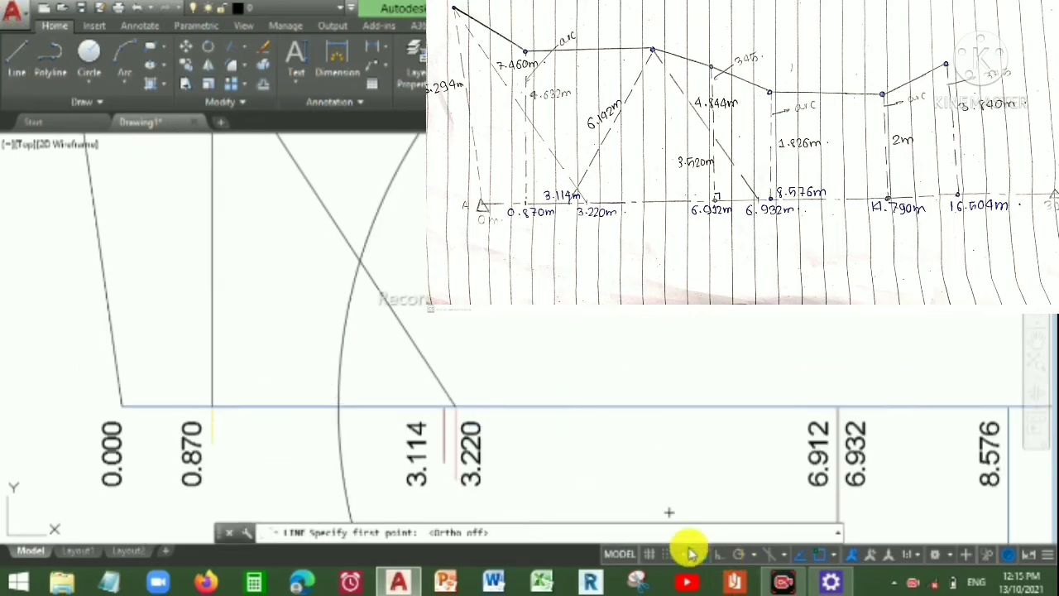
click(444, 406)
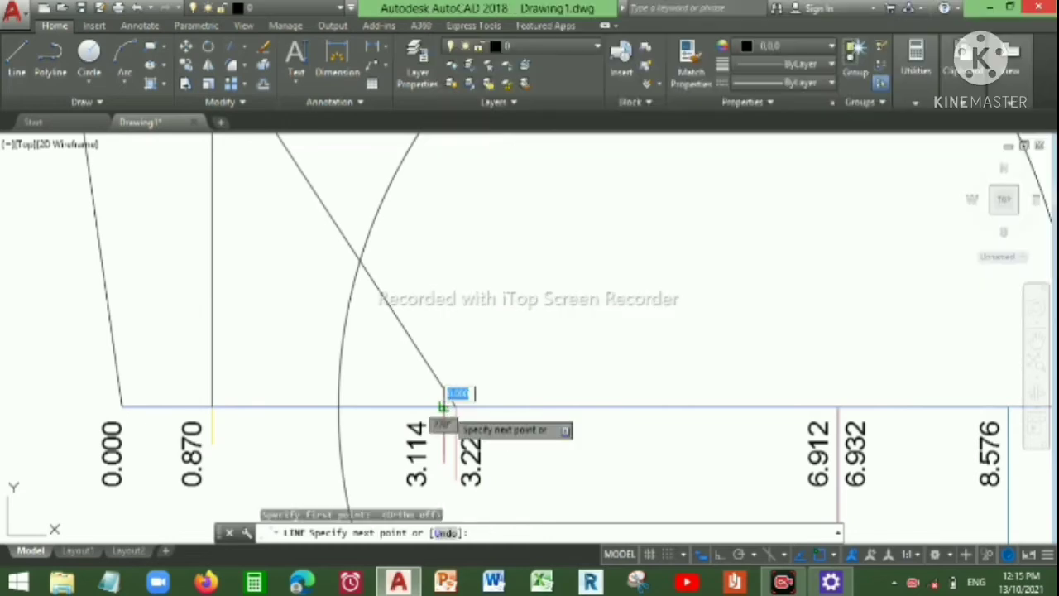
scroll(445, 406, down, 4)
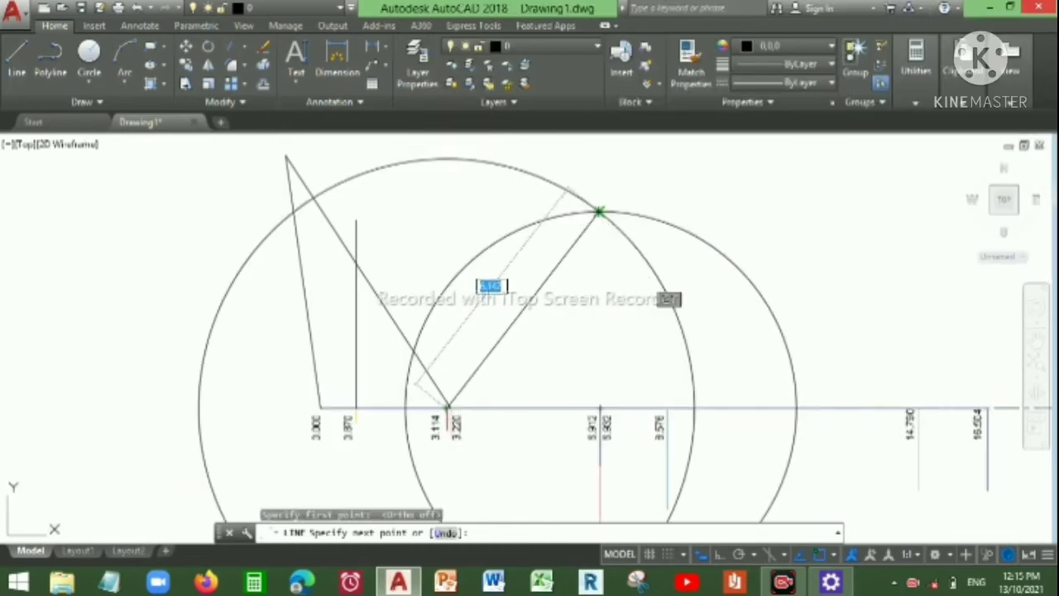
click(599, 213)
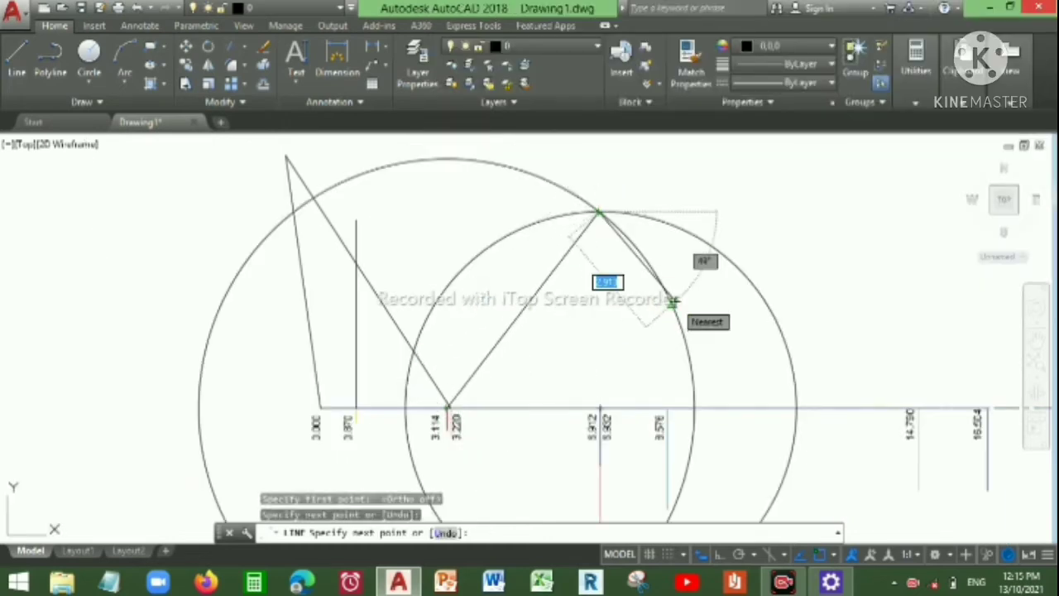
scroll(615, 408, up, 4)
scroll(616, 408, up, 3)
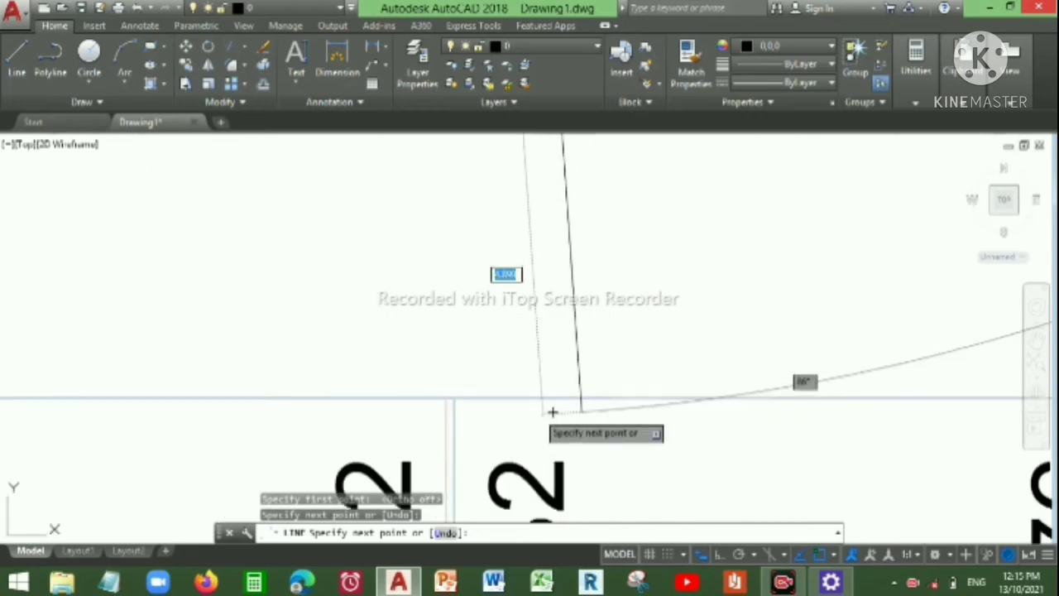
click(453, 398)
key(Escape)
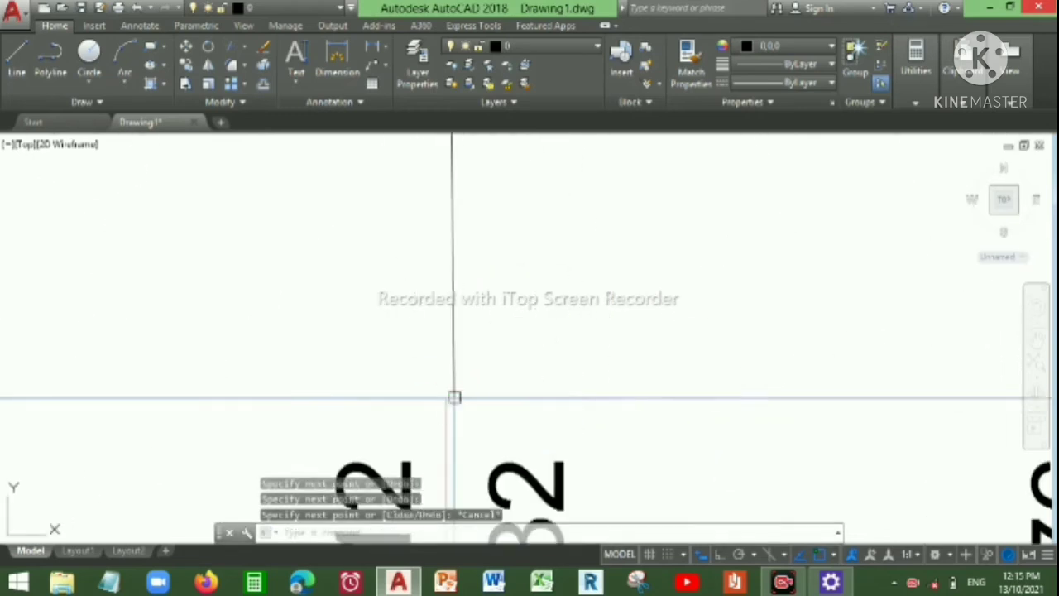
- Delete both construction circles around the 3.114 and 6.932 points
scroll(454, 398, down, 6)
mouse_move(559, 319)
mouse_down()
mouse_move(506, 334)
mouse_move(493, 364)
mouse_up()
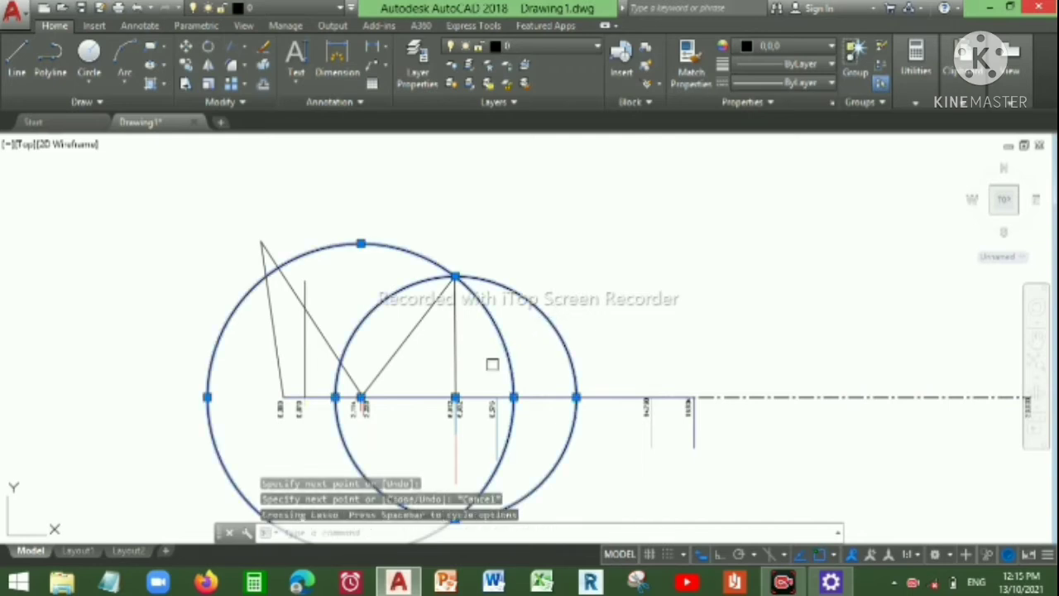
key(Delete)
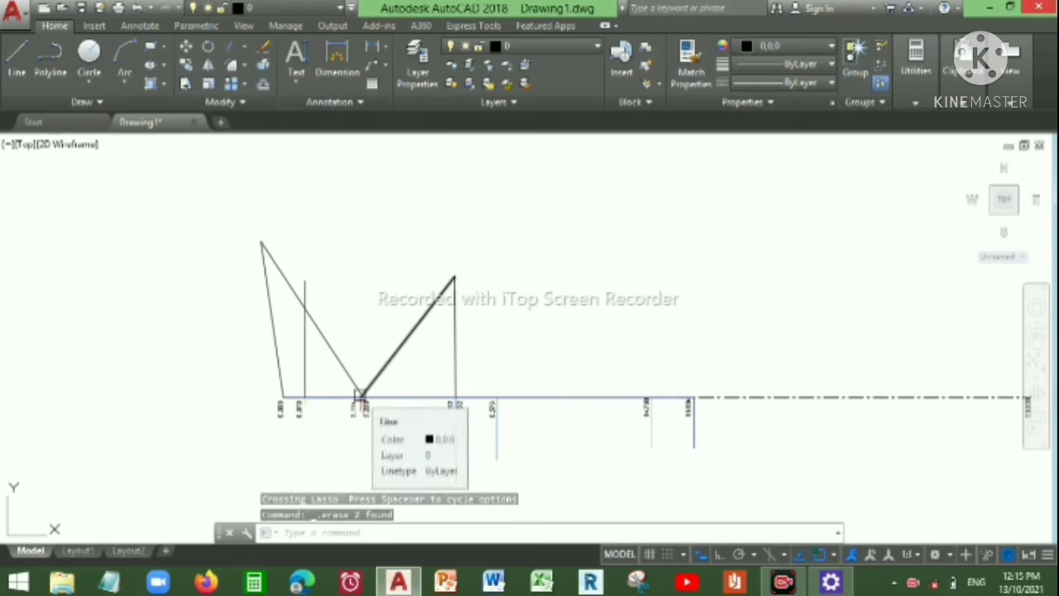
- Turn Ortho on and draw a vertical line 4.844 long upward from the centre line at 6.912
scroll(447, 391, up, 4)
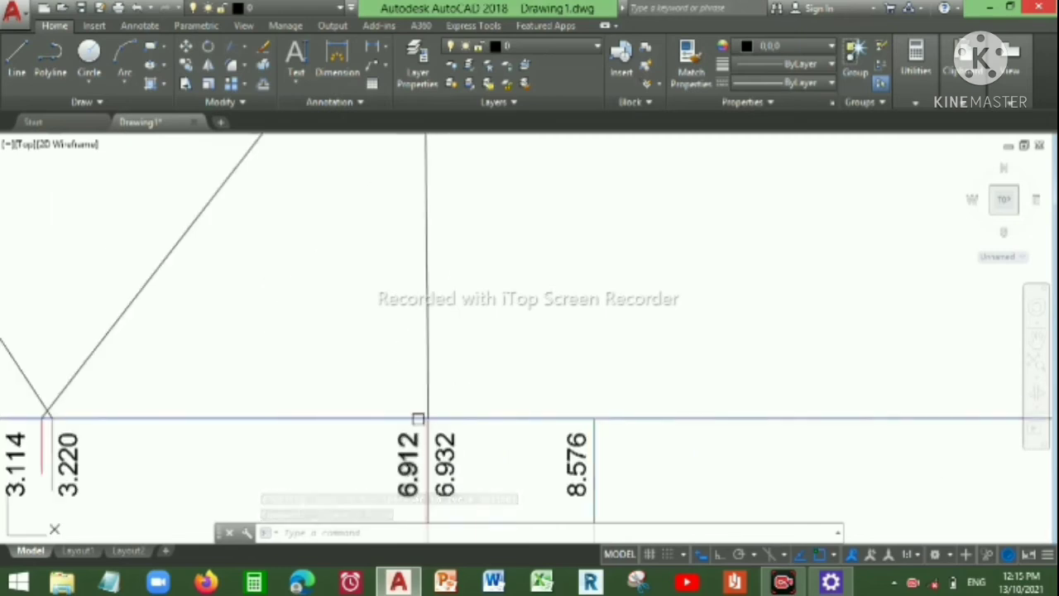
scroll(418, 418, up, 3)
scroll(418, 418, up, 4)
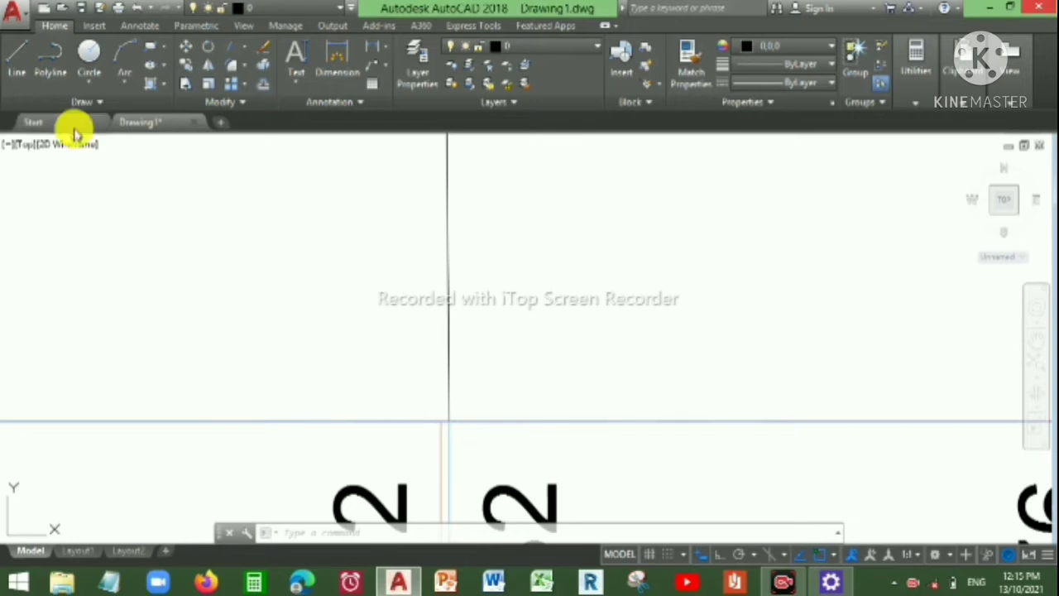
click(13, 66)
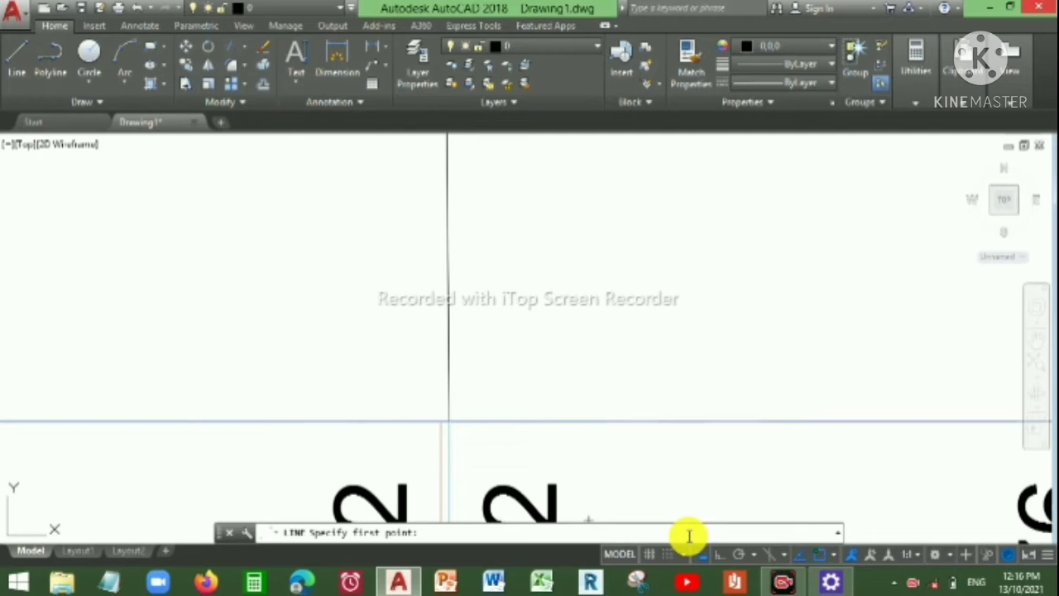
click(442, 421)
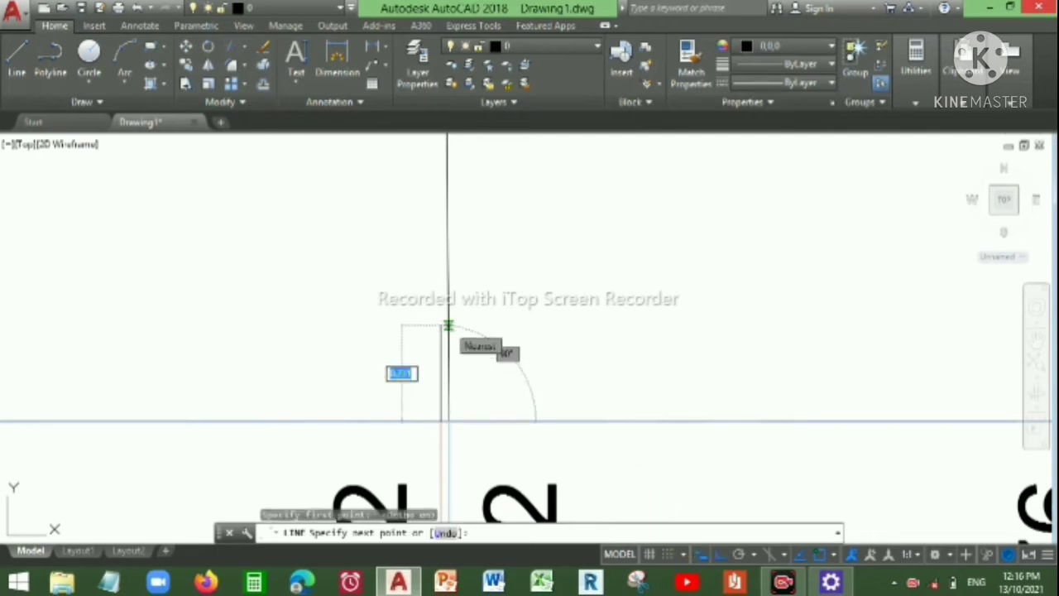
text(4.444)
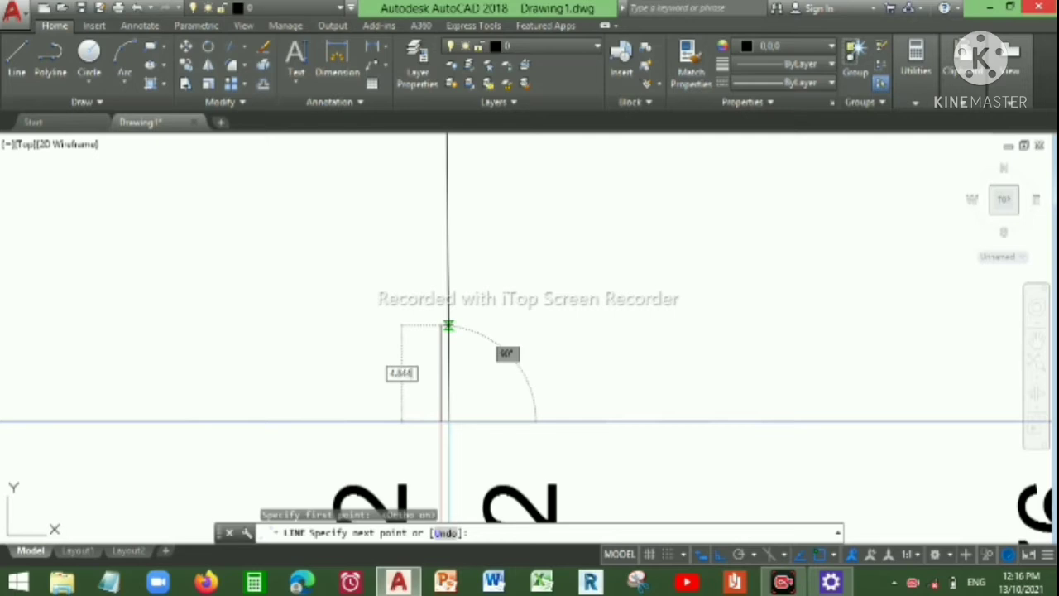
key(Return)
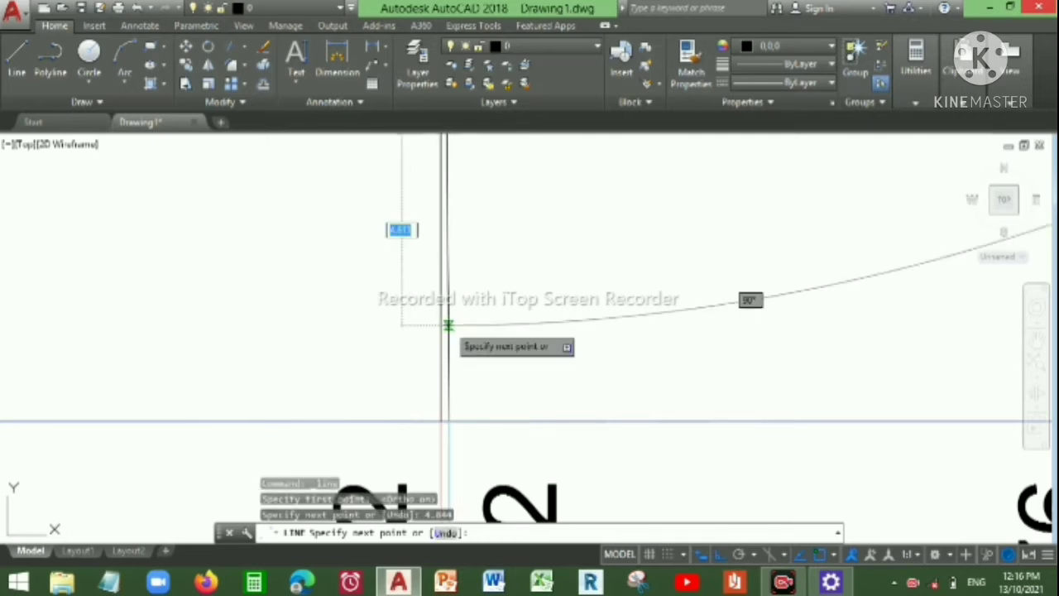
scroll(446, 325, down, 4)
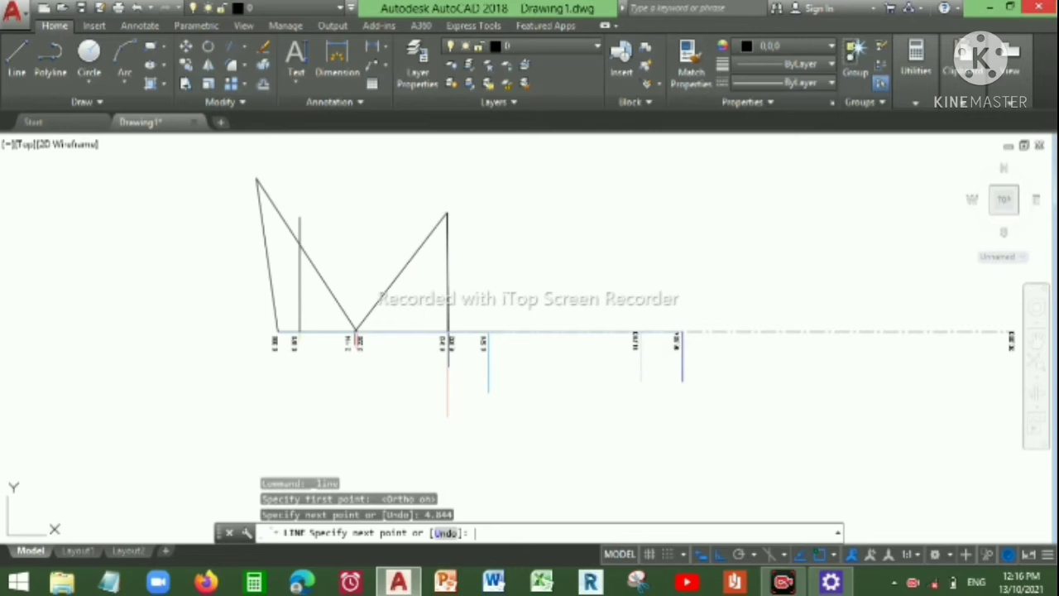
key(Return)
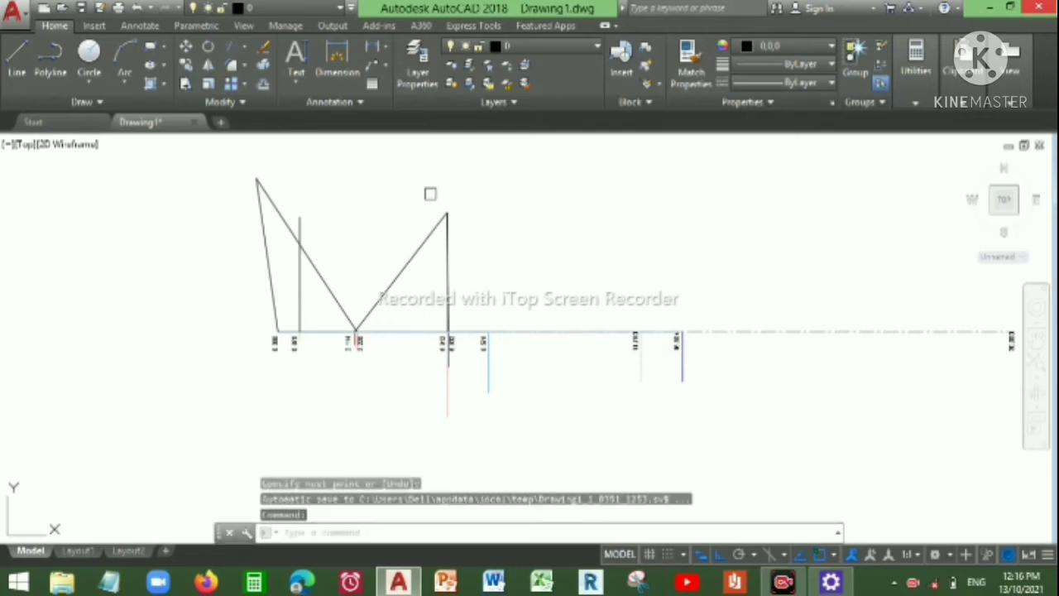
- Examine the nearly coincident lines rising from 6.912 and 6.932, from the centre line to their upper ends
scroll(268, 397, up, 2)
scroll(24, 308, down, 6)
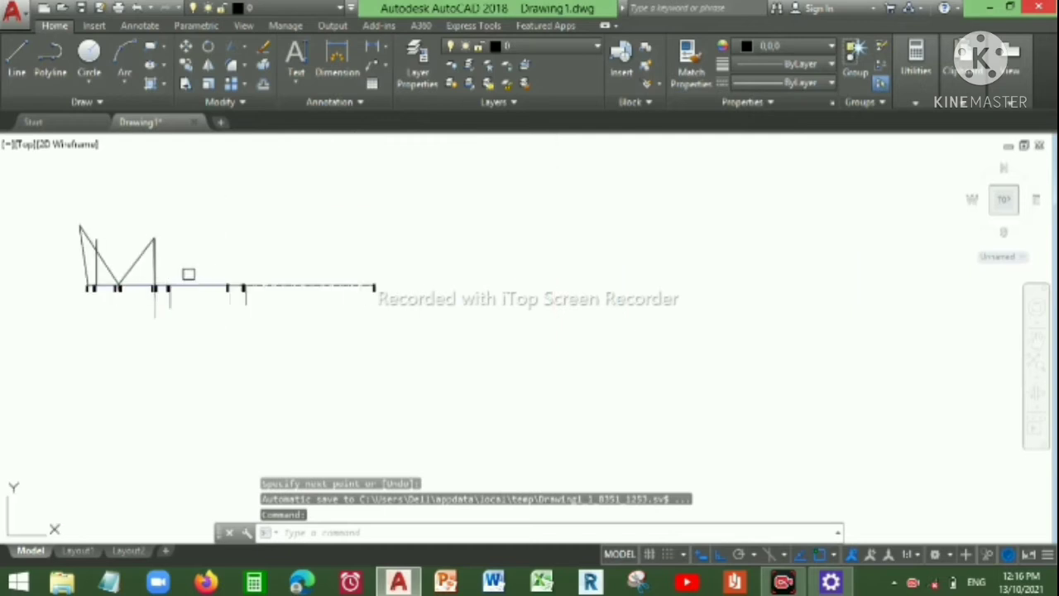
scroll(189, 274, up, 5)
scroll(144, 189, up, 2)
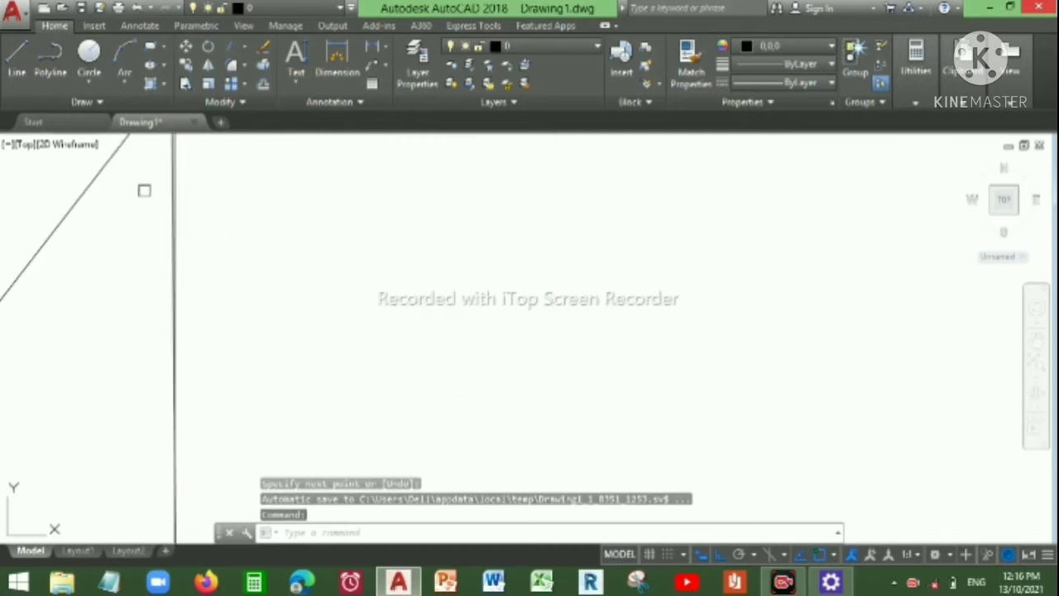
scroll(144, 175, down, 5)
scroll(142, 171, up, 4)
scroll(142, 170, down, 2)
scroll(144, 175, down, 3)
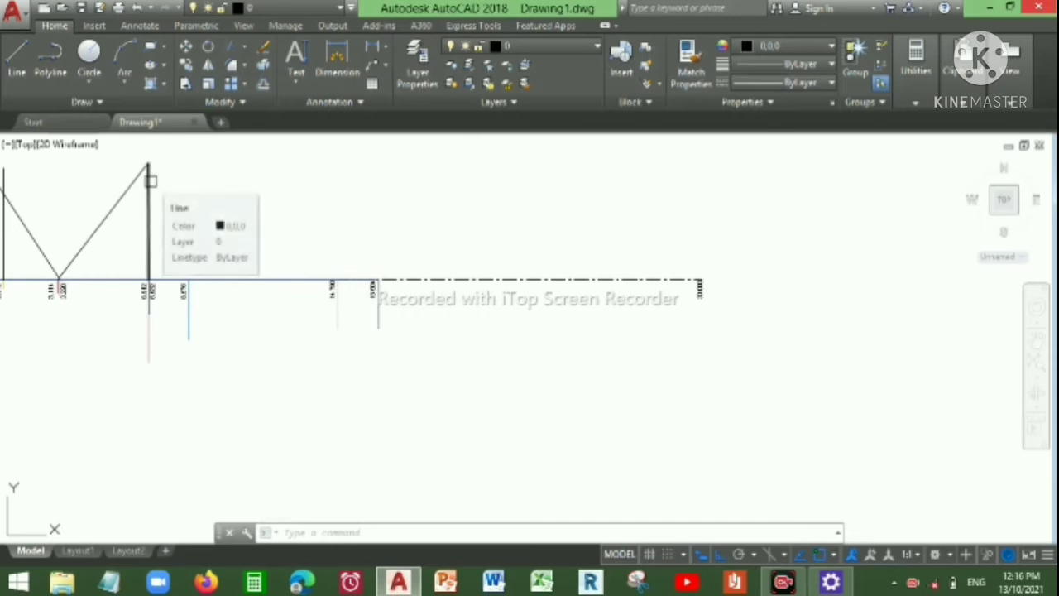
key(alt)
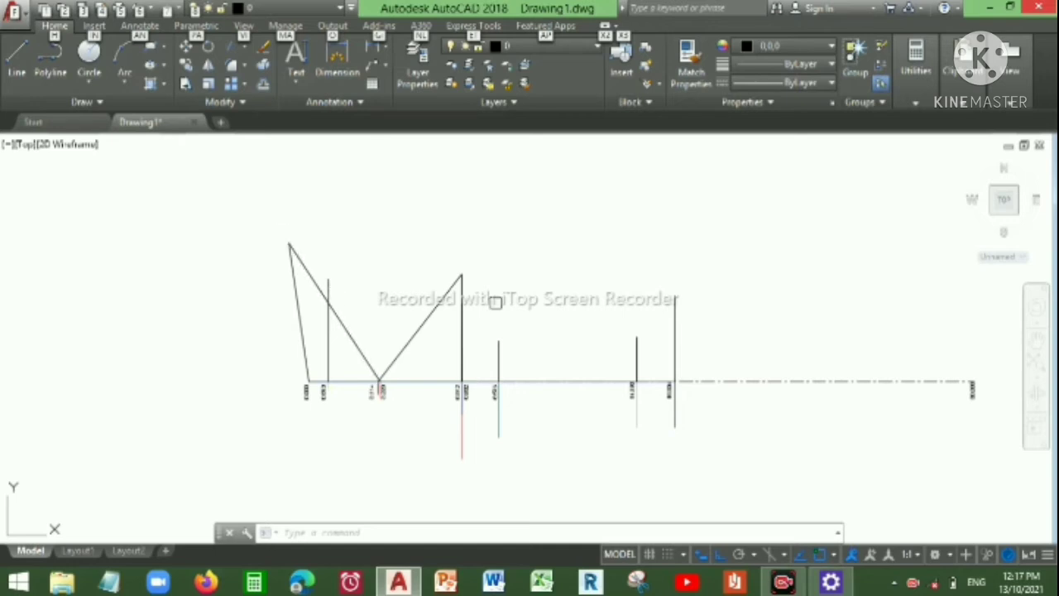
- Highlight the vertical line rising from 6.912 and compare it with the adjoining line from 6.932 at both ends
scroll(431, 316, up, 4)
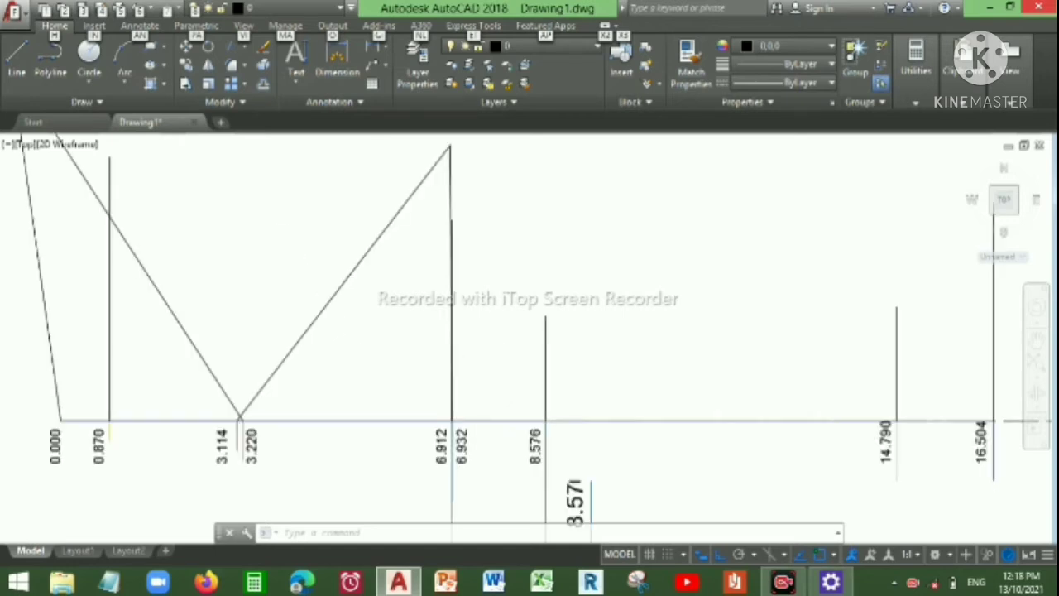
scroll(470, 434, up, 4)
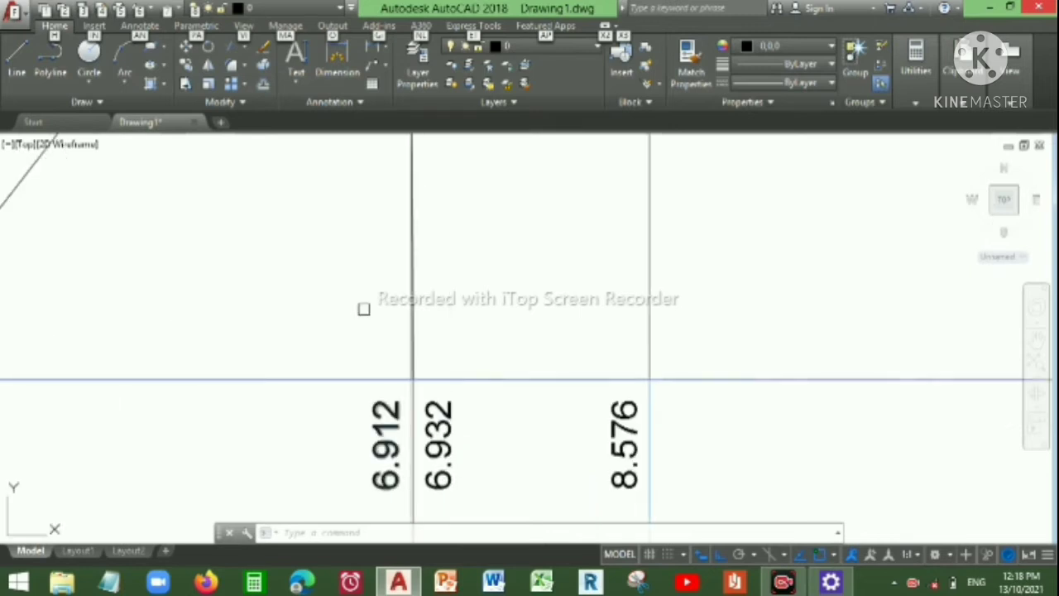
scroll(372, 294, up, 2)
scroll(397, 290, down, 6)
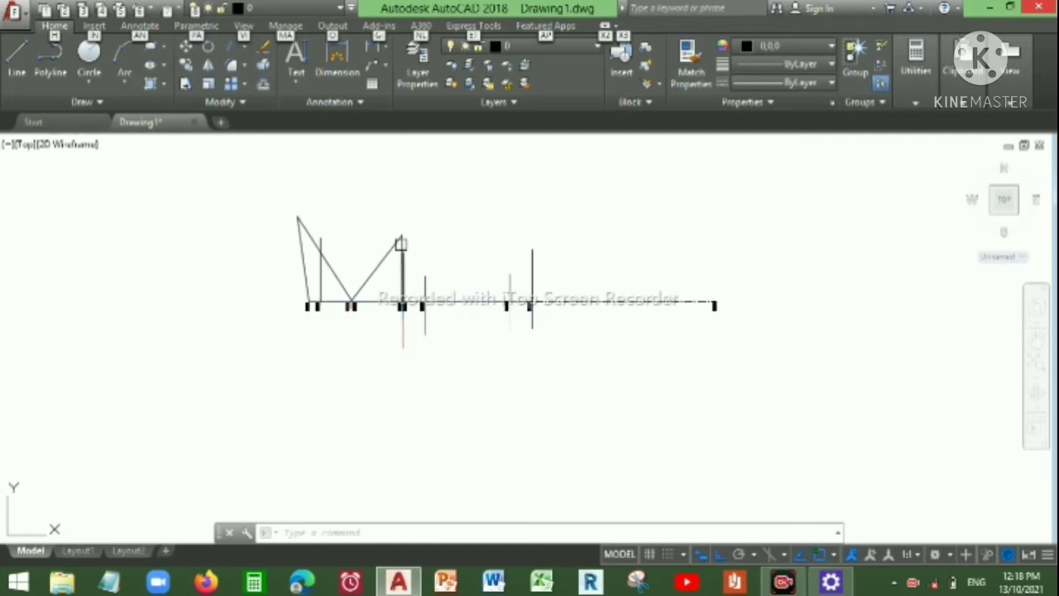
scroll(400, 244, up, 6)
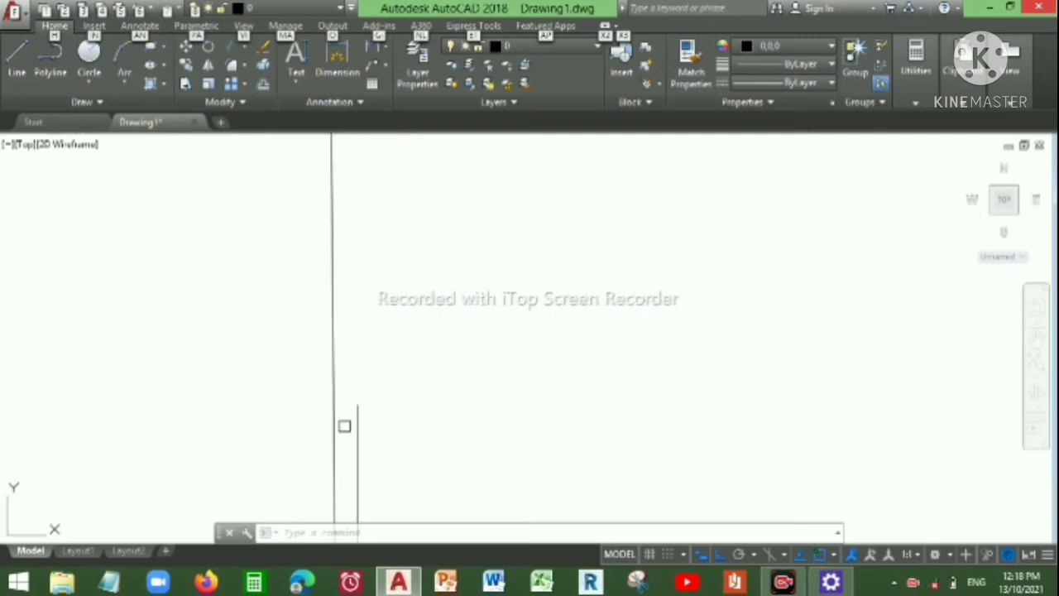
click(354, 421)
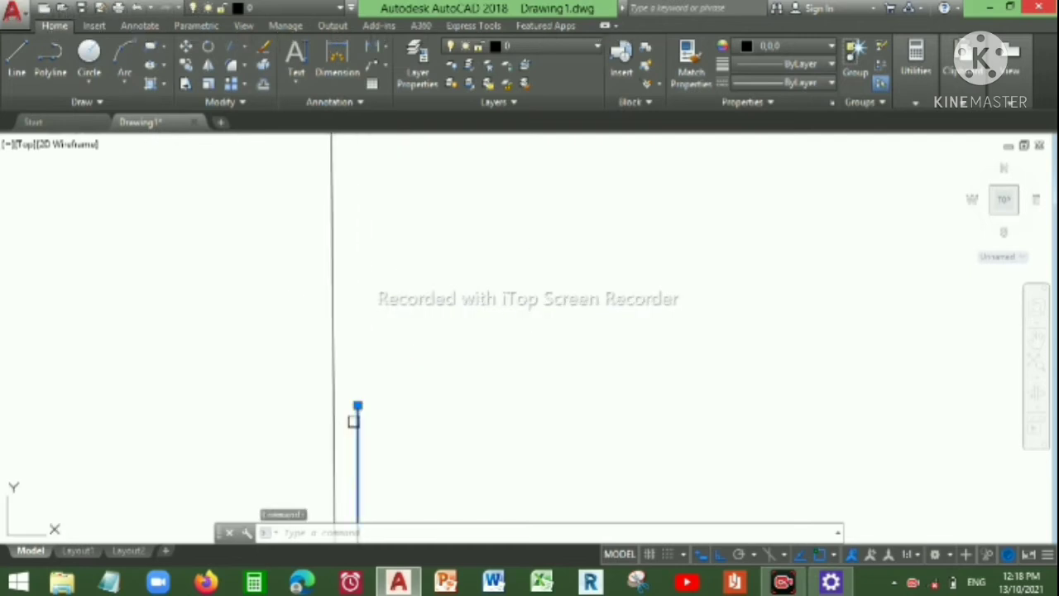
scroll(353, 422, down, 5)
scroll(355, 419, down, 8)
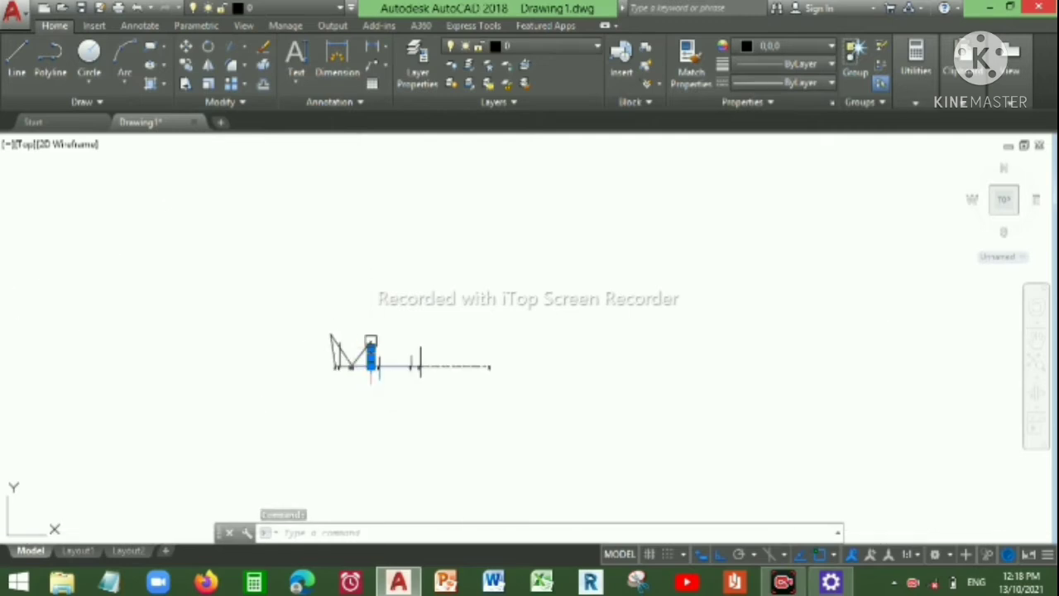
scroll(371, 341, up, 10)
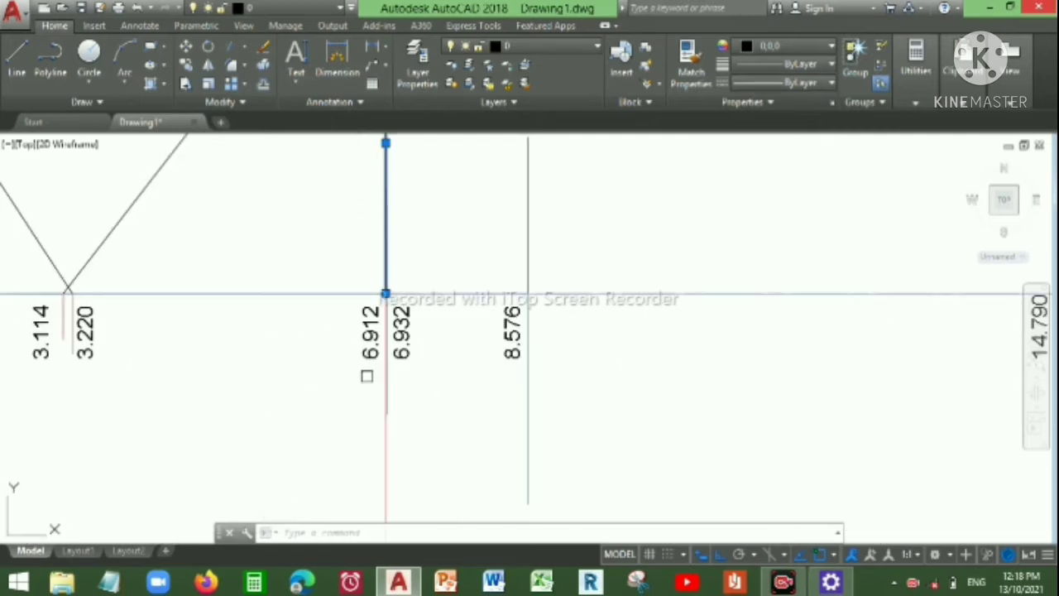
scroll(418, 244, up, 4)
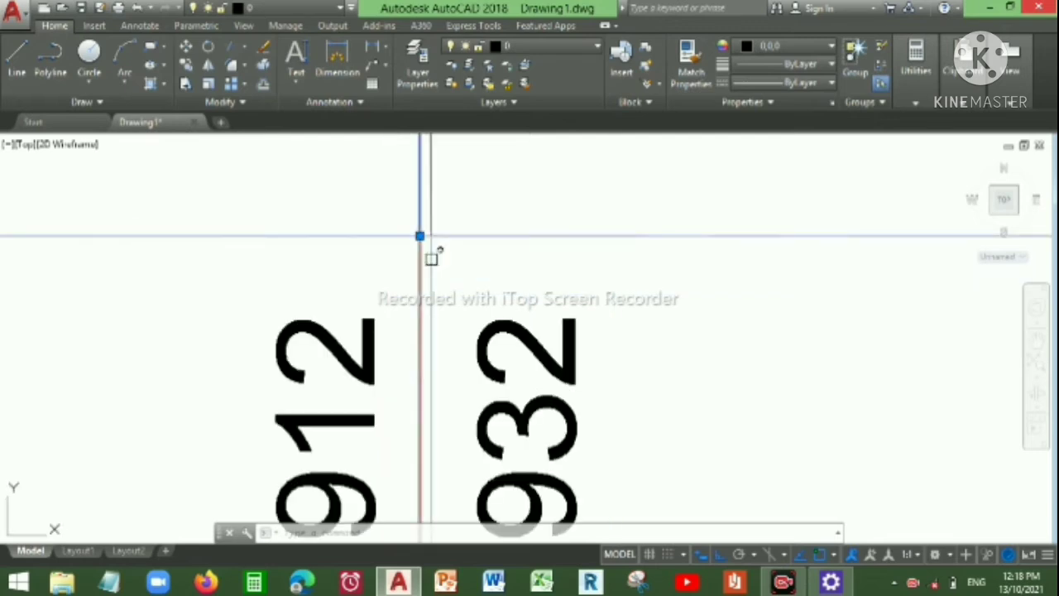
scroll(422, 248, down, 4)
scroll(424, 256, down, 2)
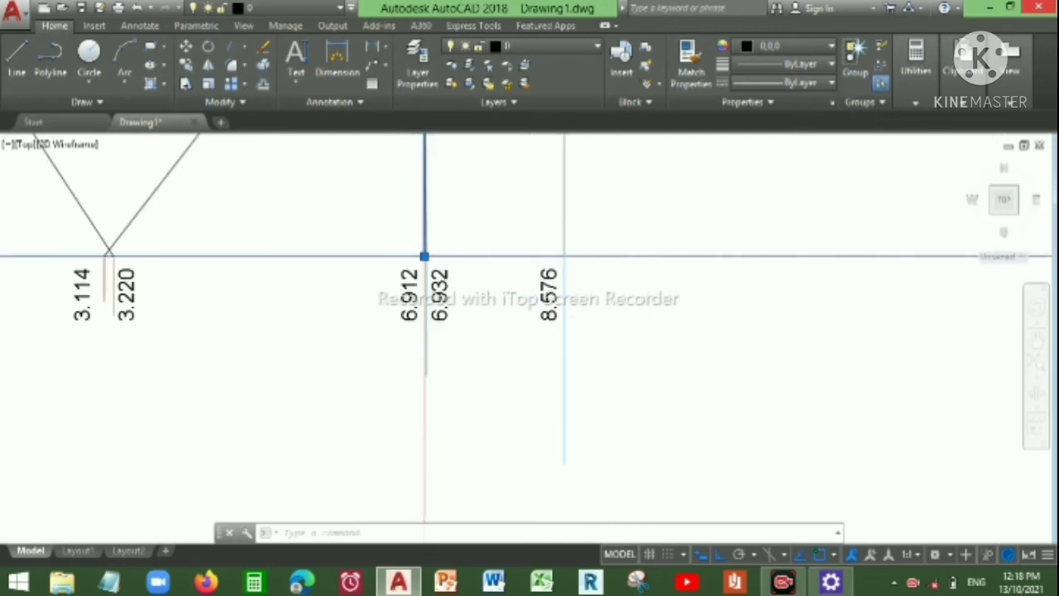
scroll(419, 158, down, 10)
scroll(425, 158, up, 12)
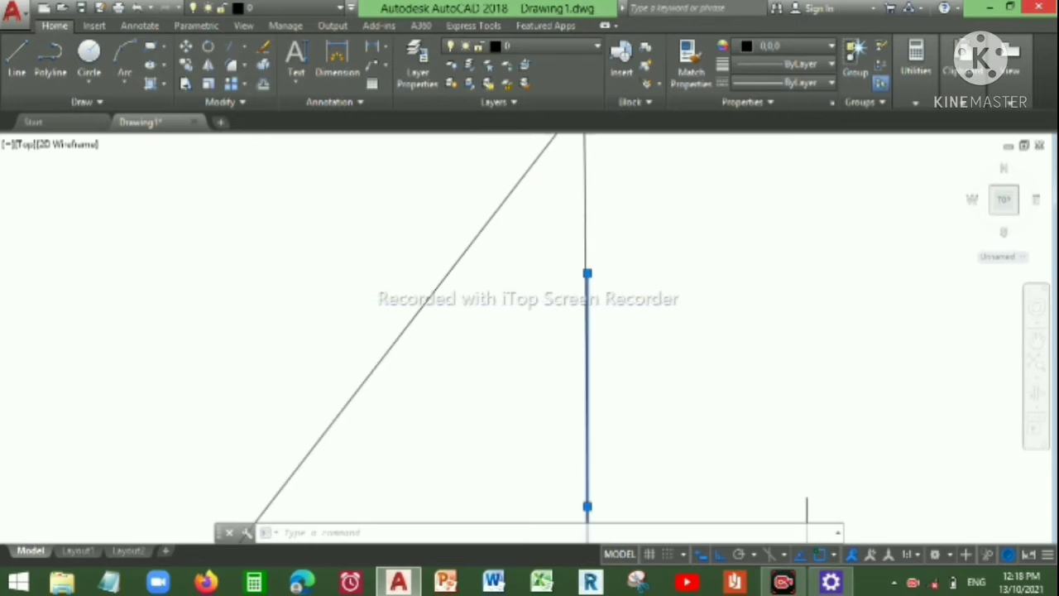
scroll(638, 309, down, 4)
scroll(655, 365, up, 3)
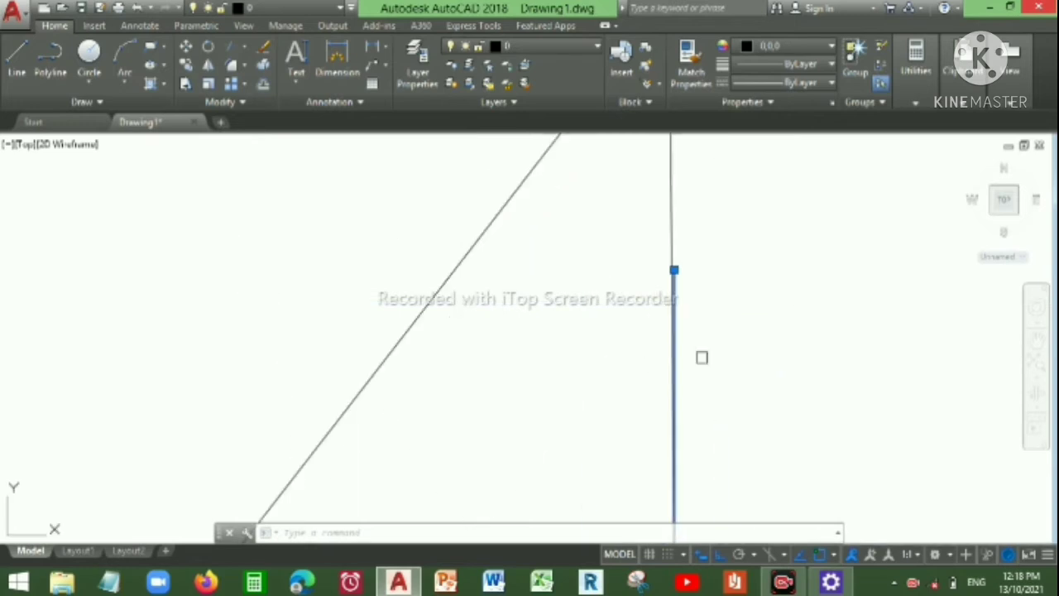
scroll(574, 160, up, 4)
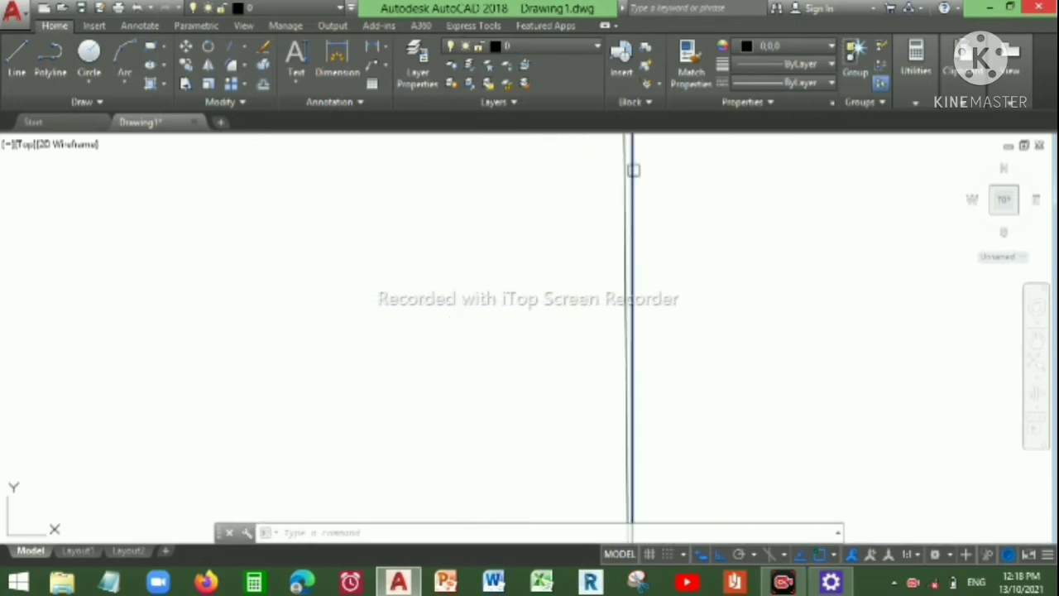
- Set the selected 6.912 vertical line's lineweight to 0.30 mm and turn on lineweight display
click(782, 64)
scroll(780, 201, down, 2)
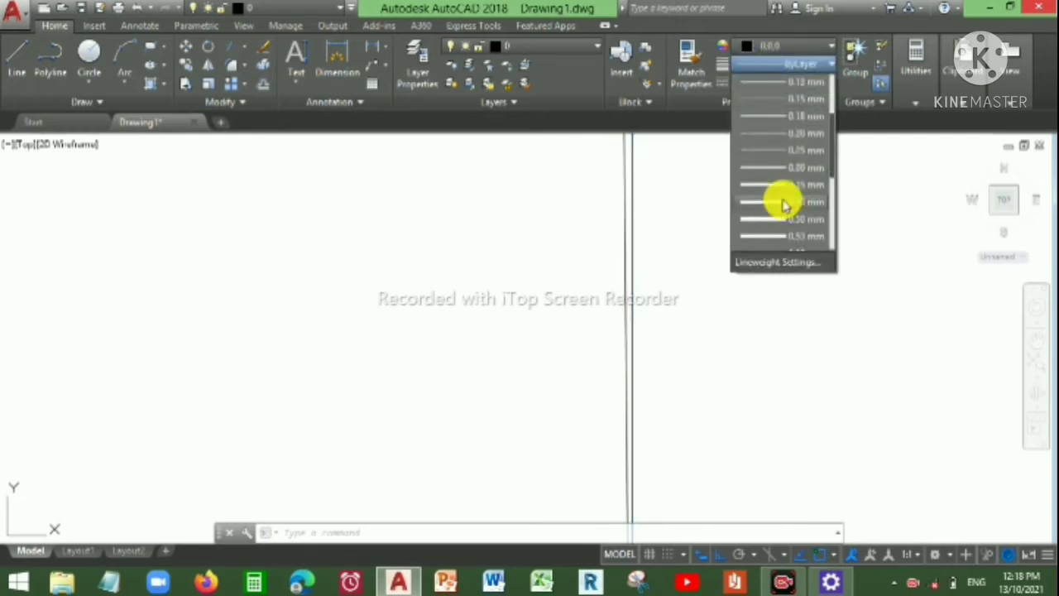
click(773, 171)
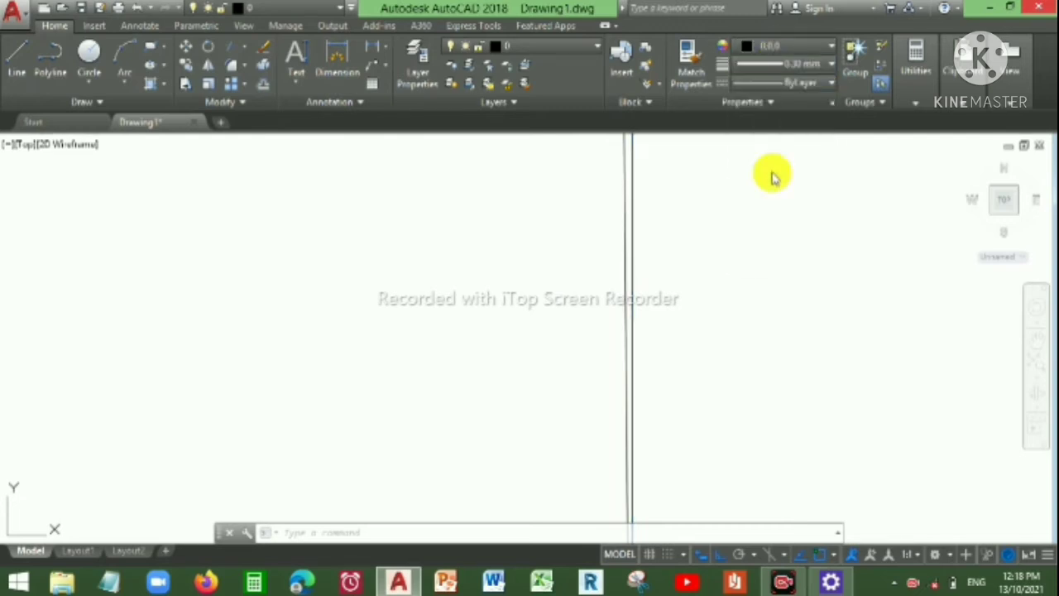
click(796, 64)
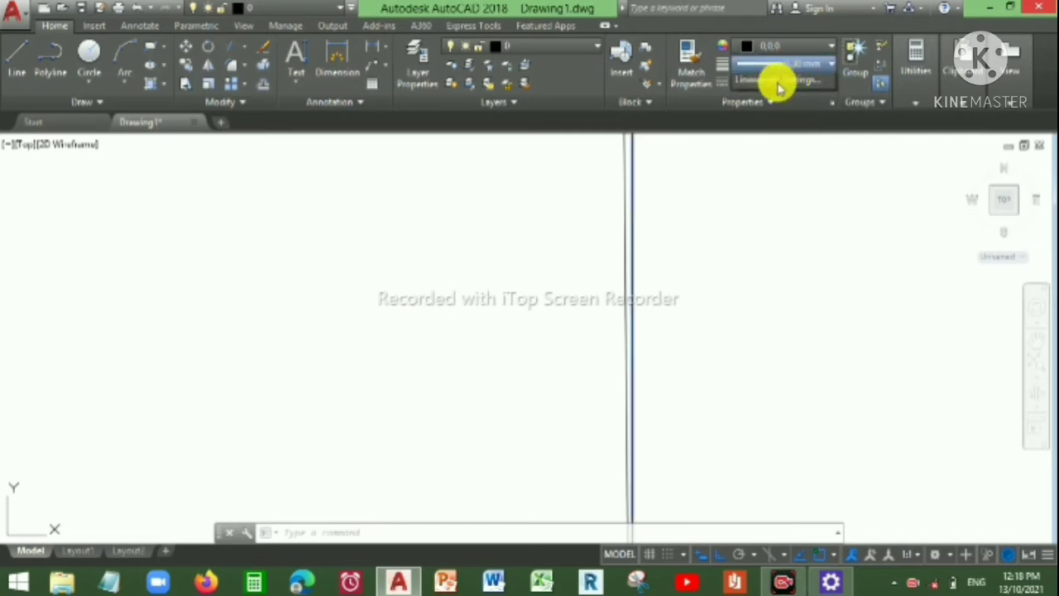
click(762, 263)
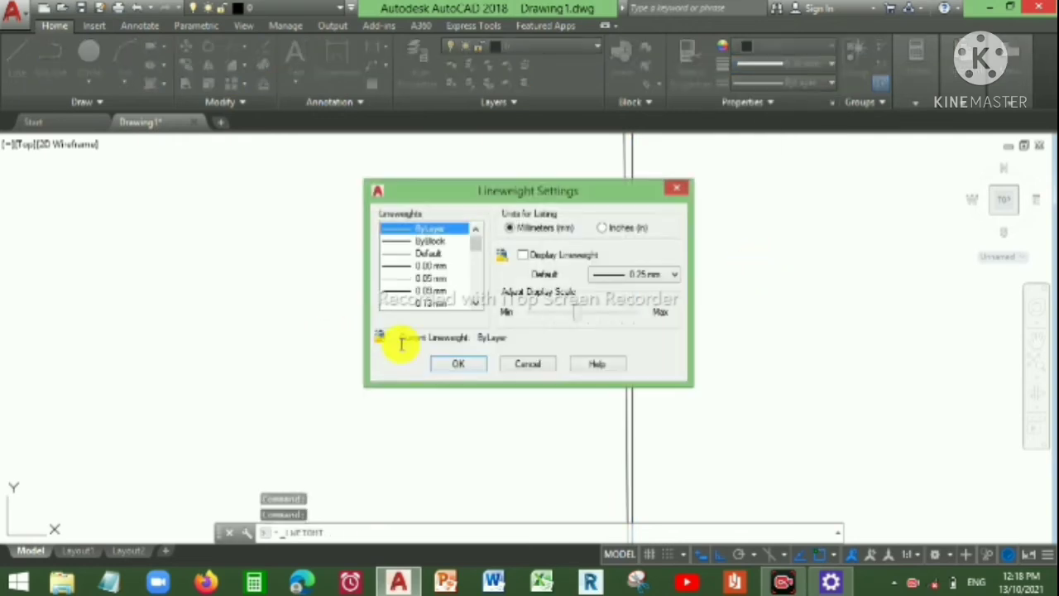
click(523, 255)
click(464, 365)
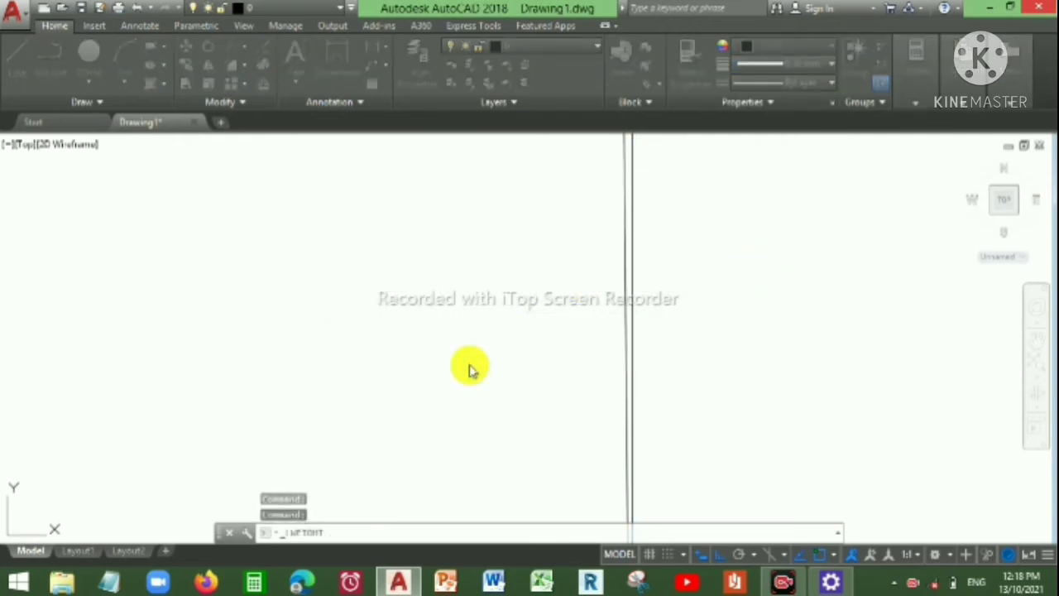
key(Escape)
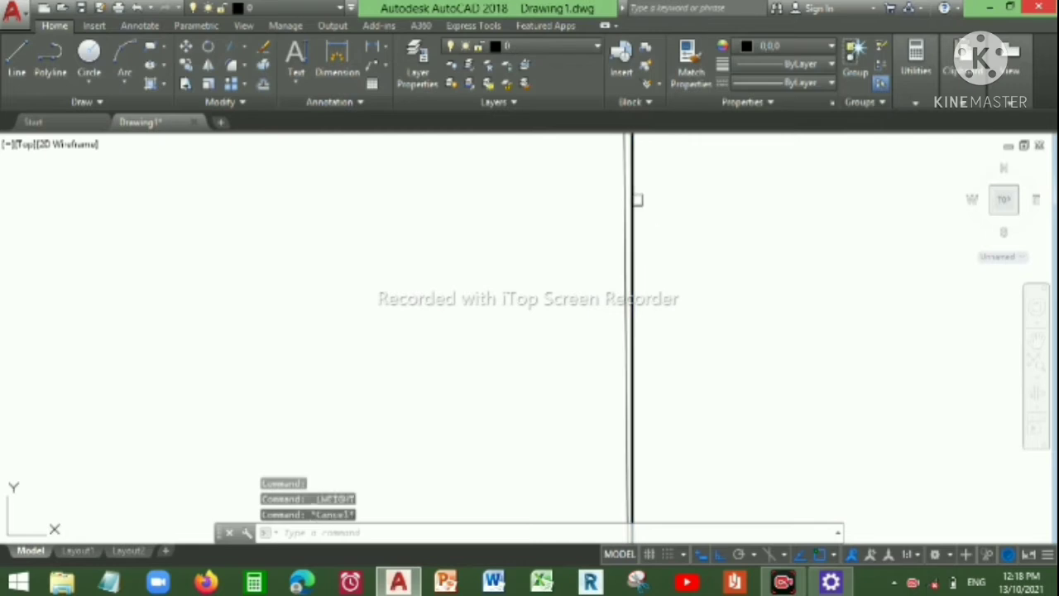
- With Ortho off, draw connected lines from the first triangle's apex to the 0.870 offset's upper end and the second triangle's apex
scroll(637, 200, down, 5)
scroll(637, 199, down, 2)
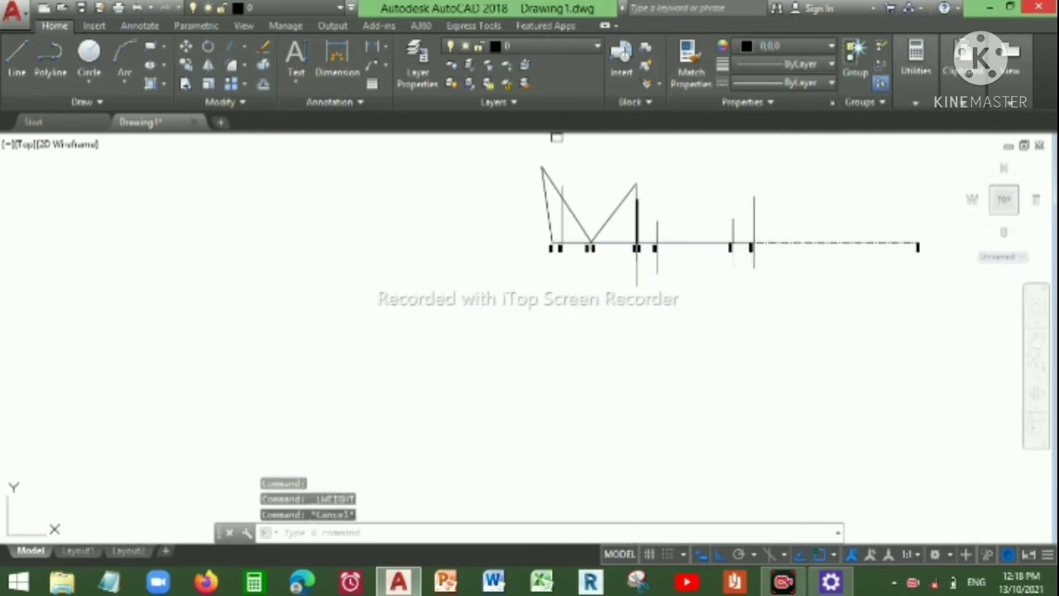
scroll(555, 152, up, 6)
click(17, 59)
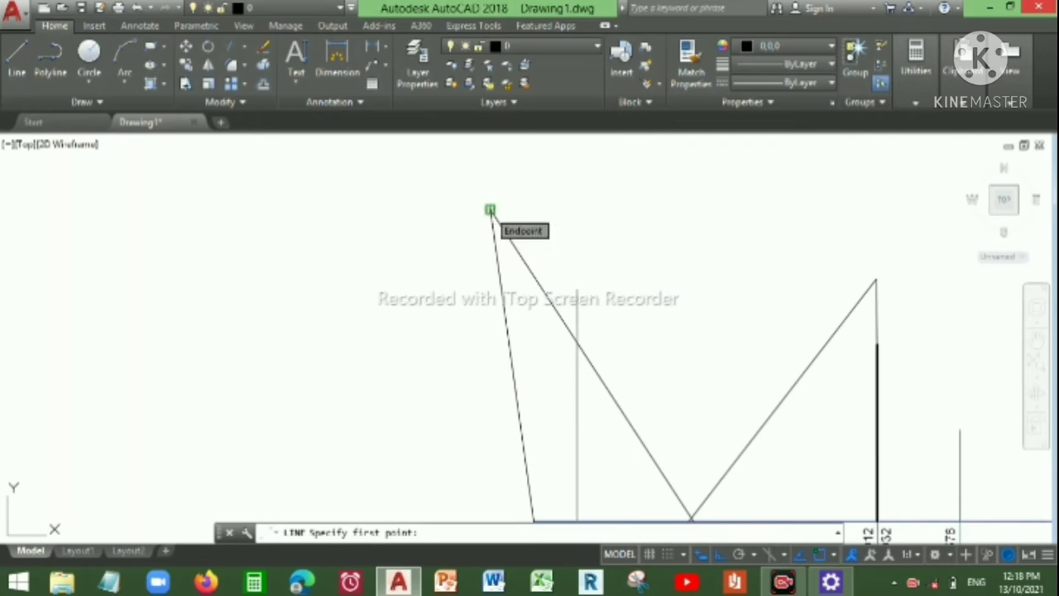
click(490, 210)
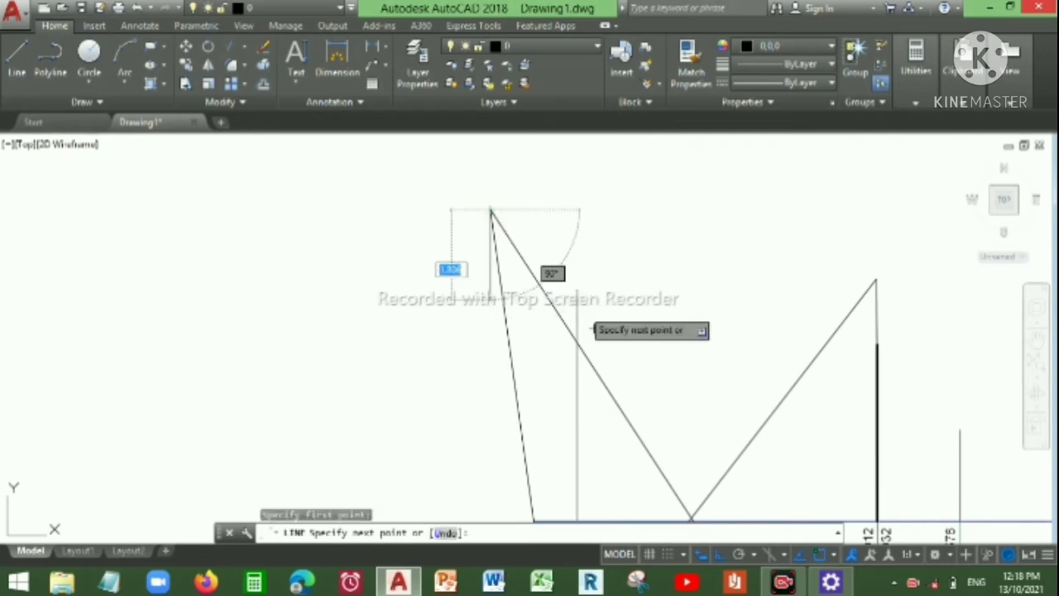
click(702, 554)
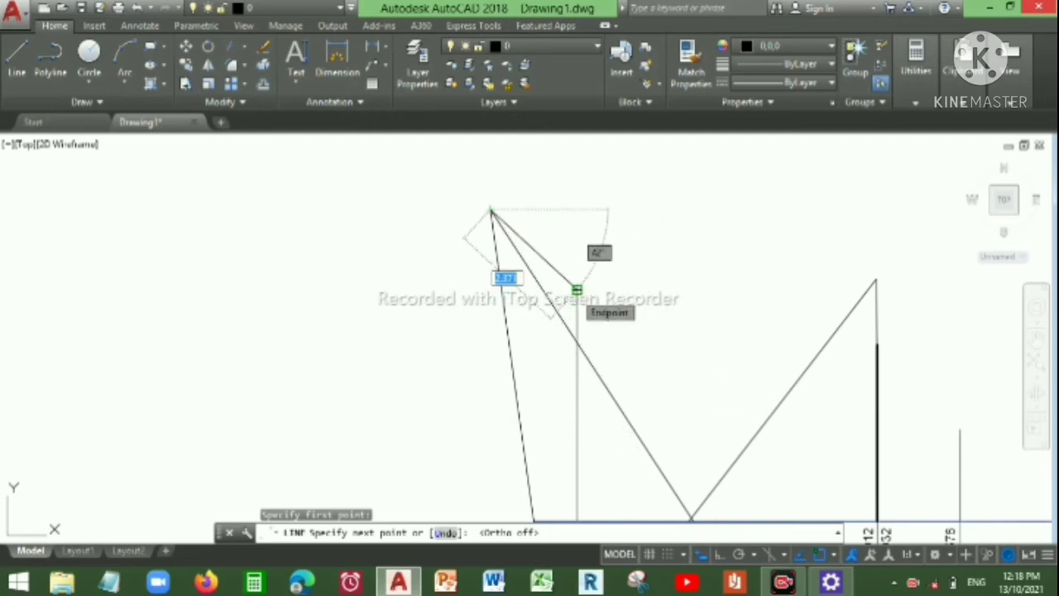
click(577, 291)
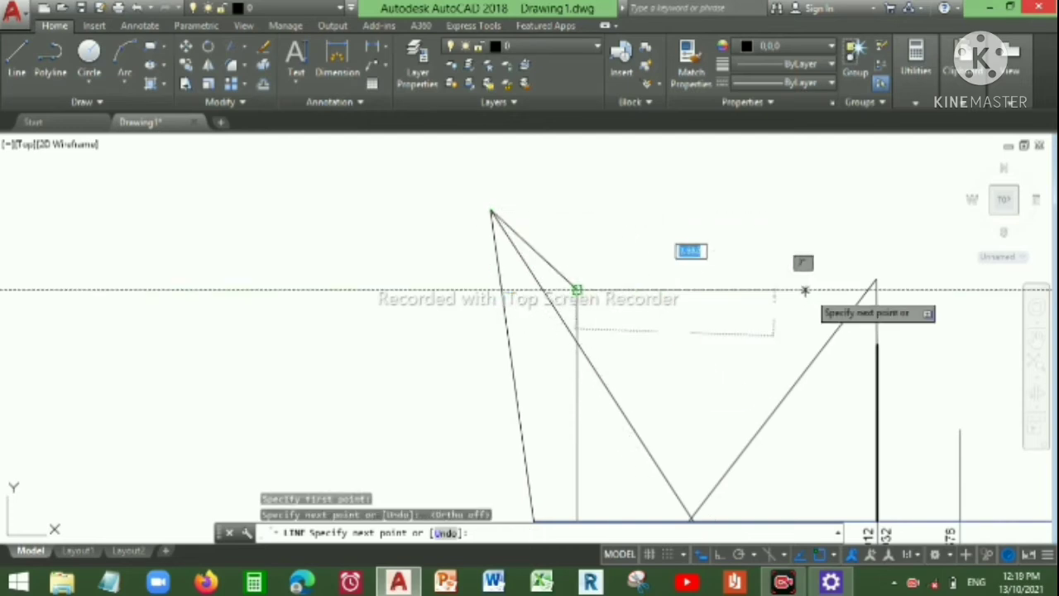
click(877, 281)
- Continue the line through the upper ends of the 6.912, 8.576, 14.790 and 16.504 offset lines, and end the command
scroll(877, 314, up, 5)
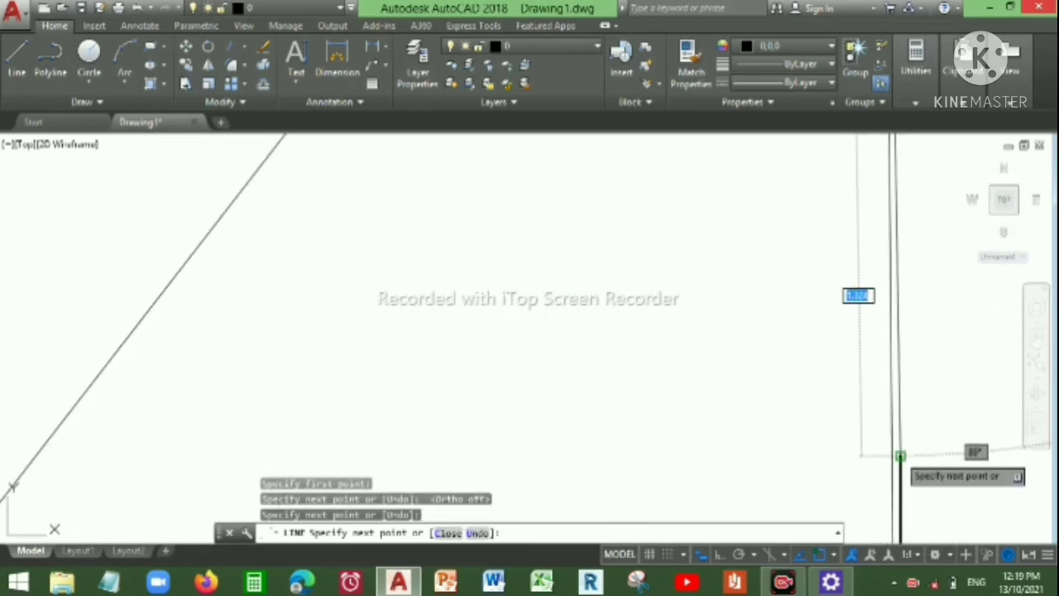
click(900, 456)
scroll(845, 430, down, 5)
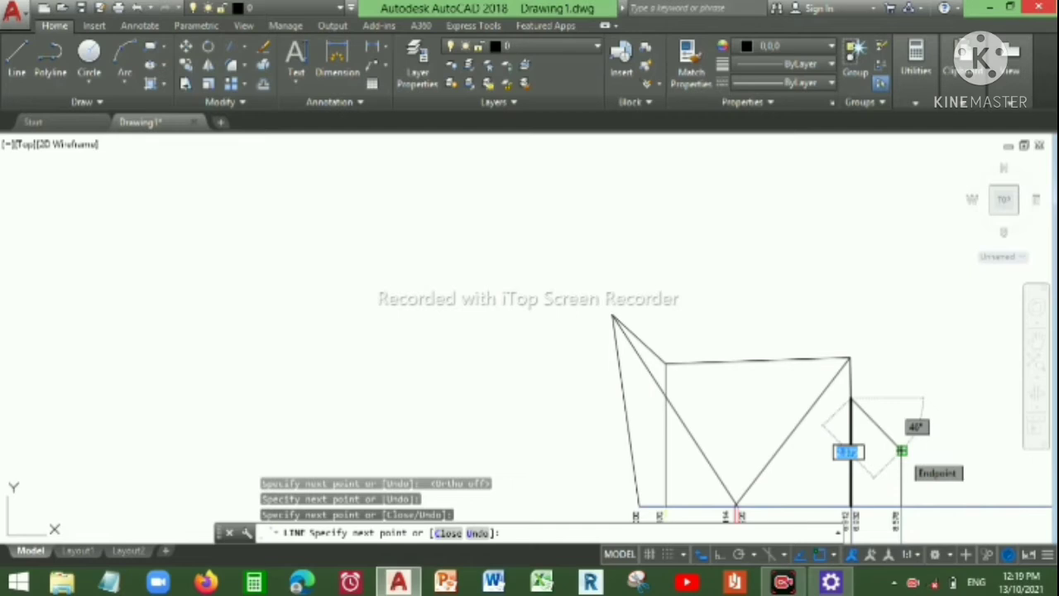
click(901, 451)
scroll(844, 413, down, 6)
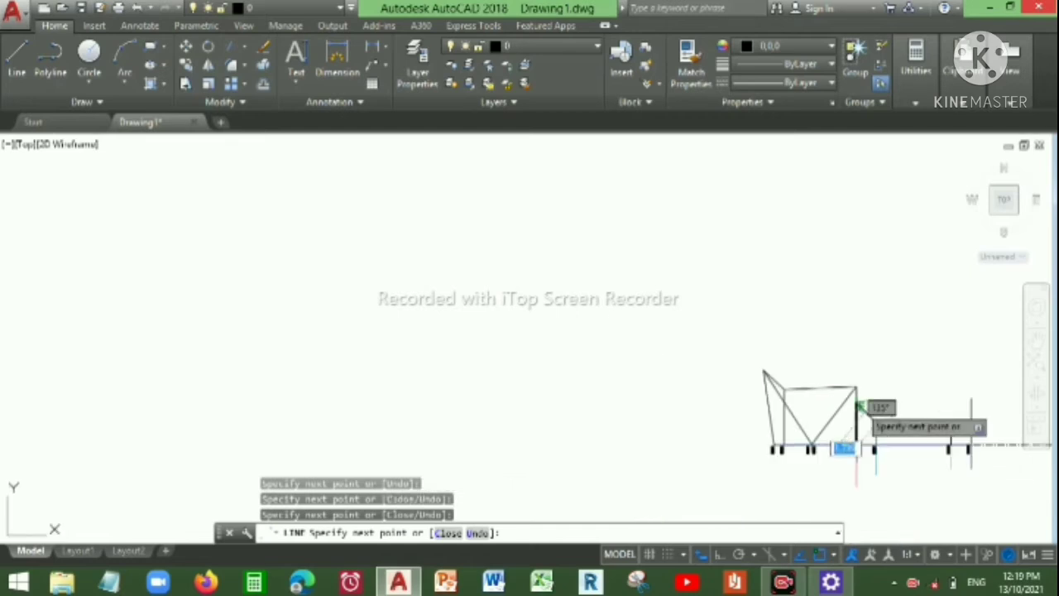
scroll(910, 424, up, 6)
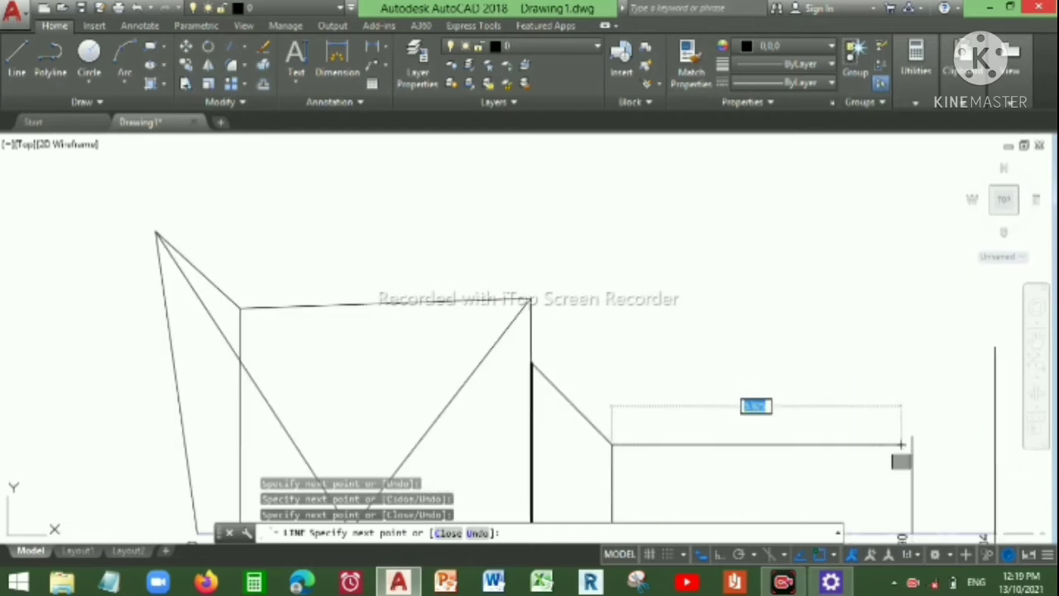
click(912, 439)
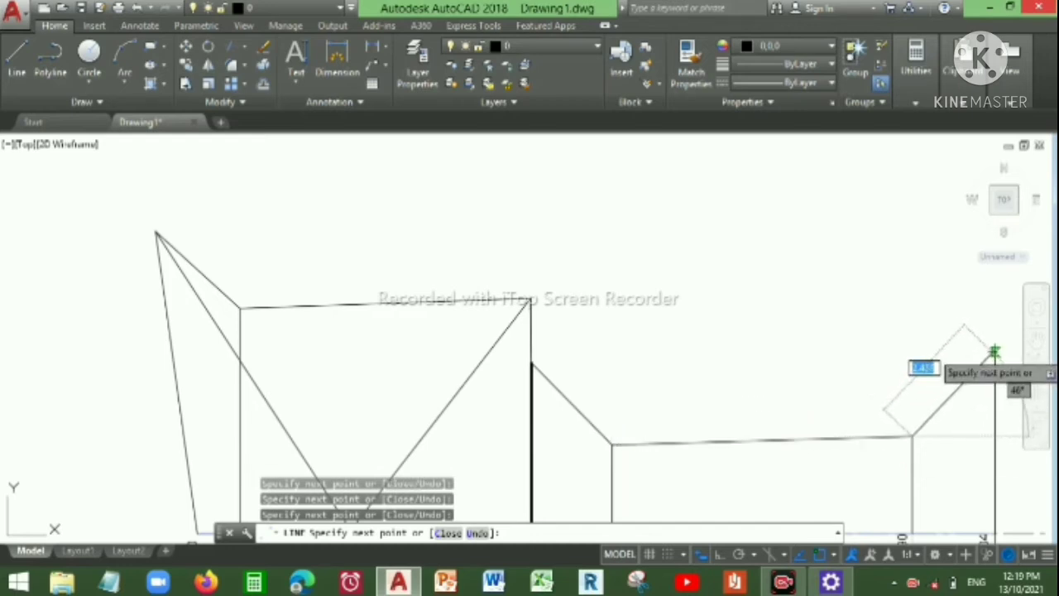
scroll(995, 353, up, 3)
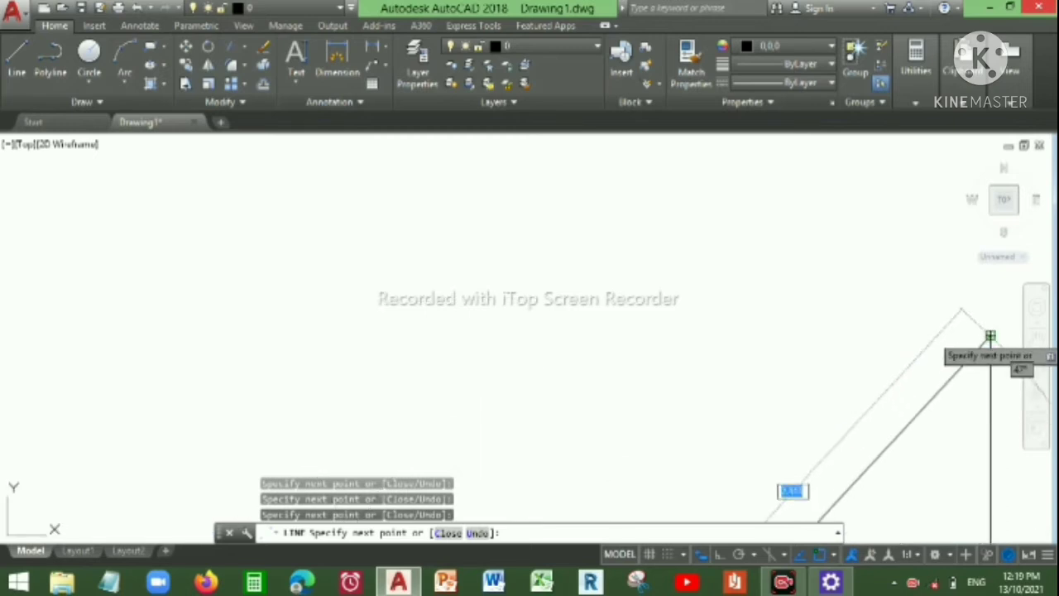
key(Escape)
- Delete the vertical offset and triangle construction lines above the centre line, keeping the connected outline
scroll(805, 310, down, 4)
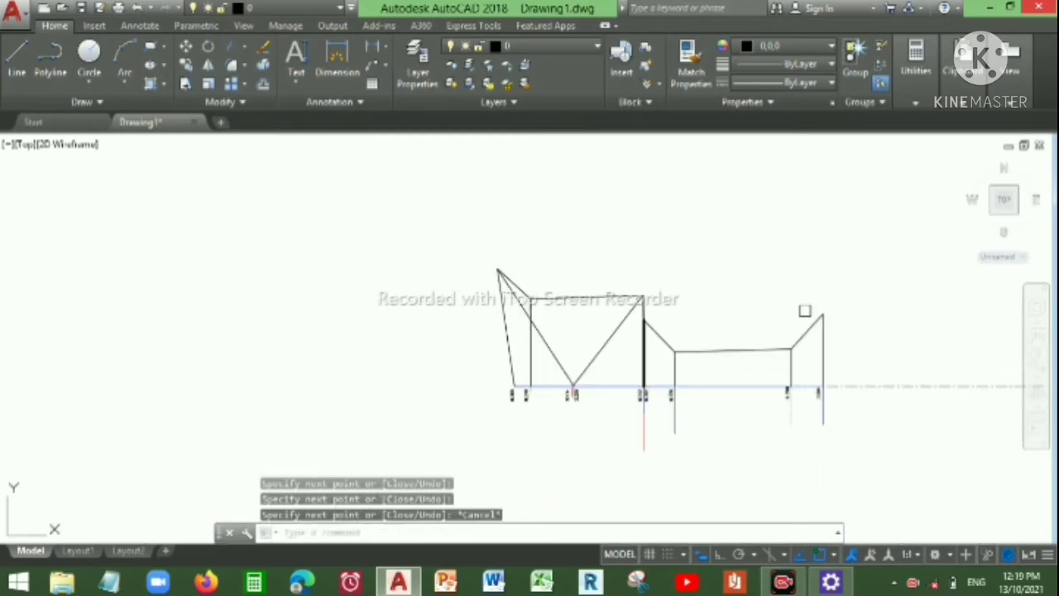
drag(860, 358, 736, 372)
key(Escape)
mouse_move(844, 361)
mouse_down()
mouse_move(757, 371)
mouse_move(497, 355)
mouse_move(480, 364)
mouse_up()
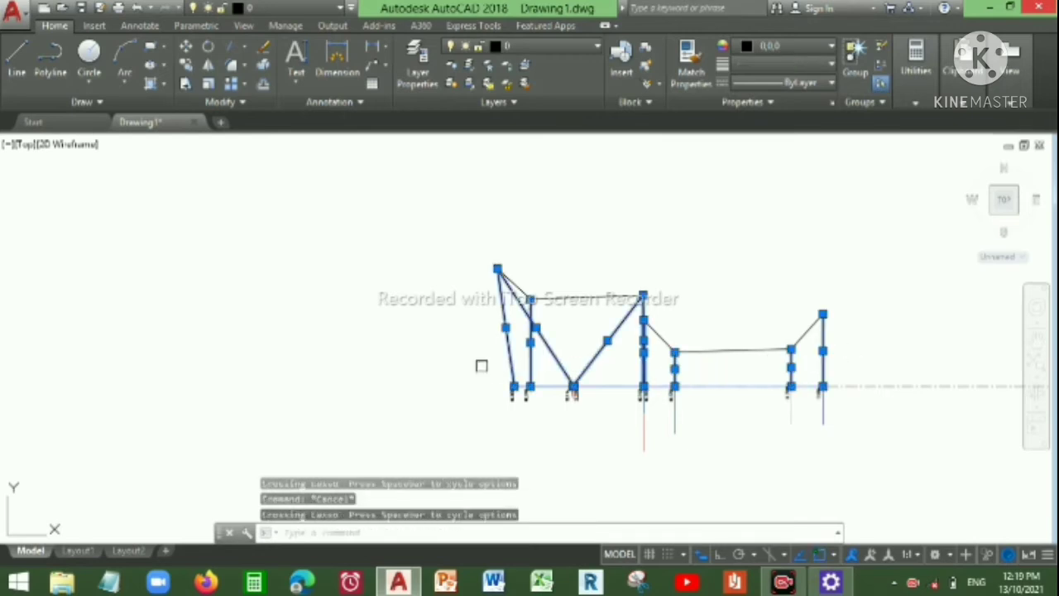
key(Delete)
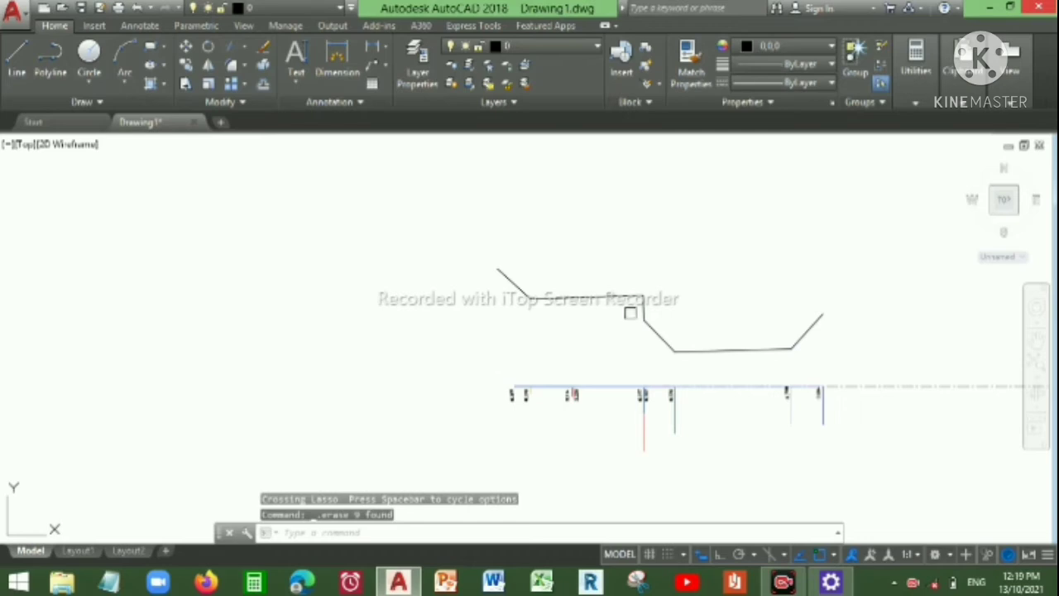
- Join the six outline segments above the centre line into one polyline
mouse_move(857, 345)
mouse_down()
mouse_move(681, 302)
mouse_move(552, 287)
mouse_move(499, 254)
mouse_up()
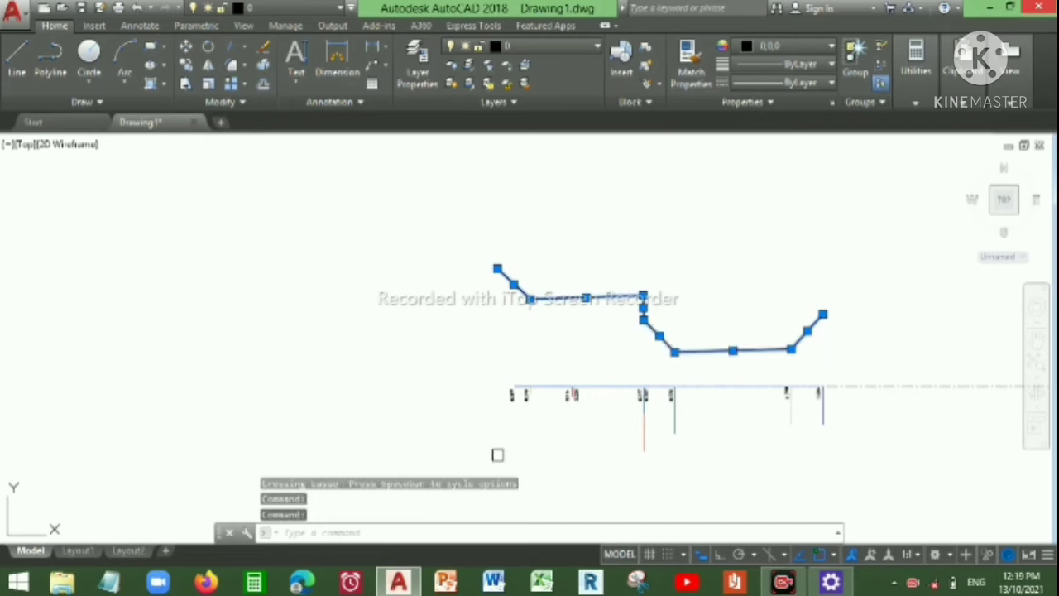
text(j)
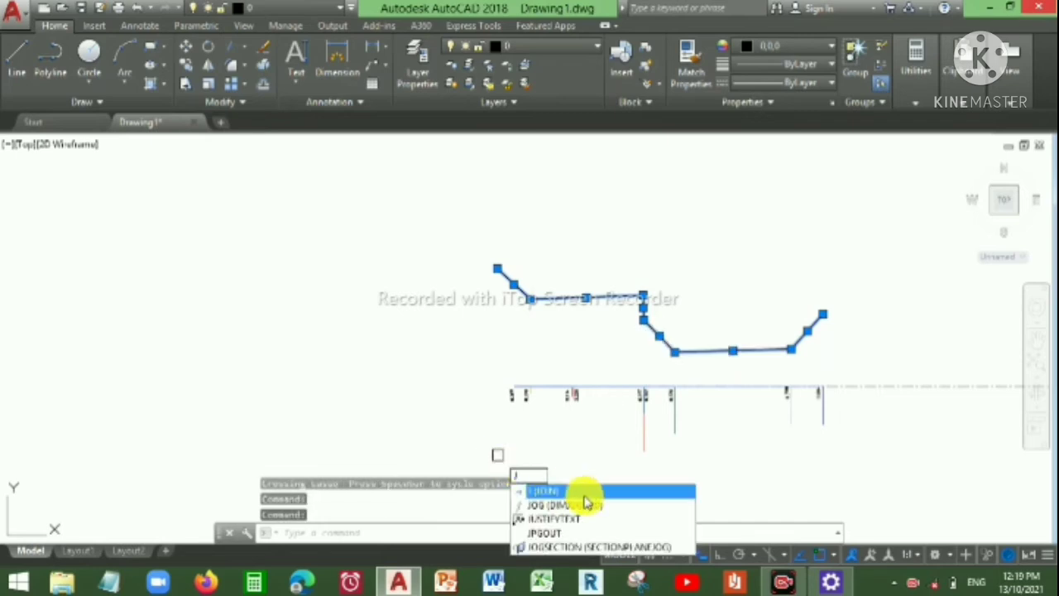
click(584, 494)
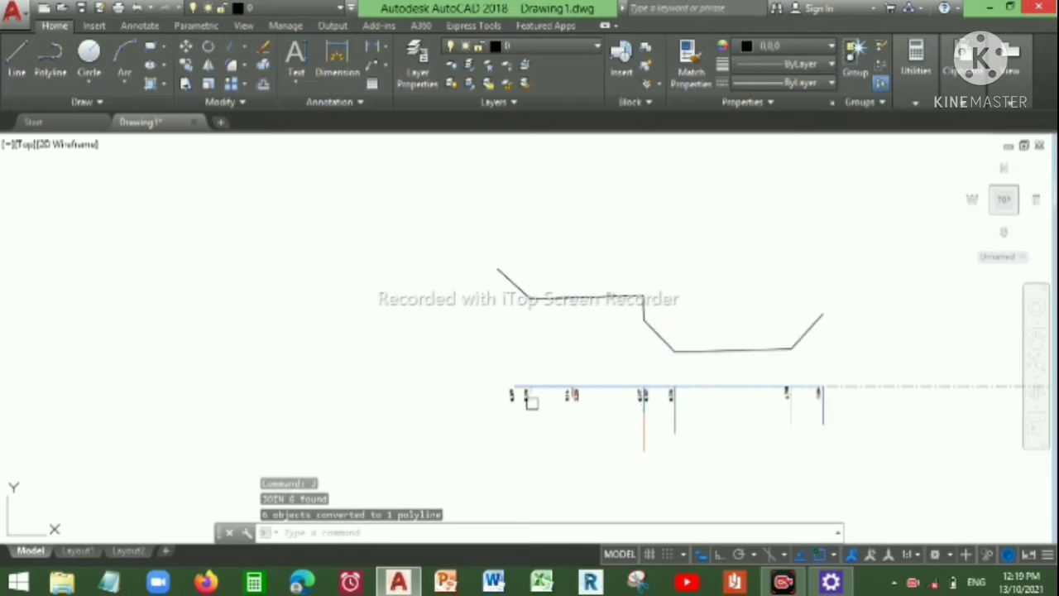
scroll(509, 394, up, 1)
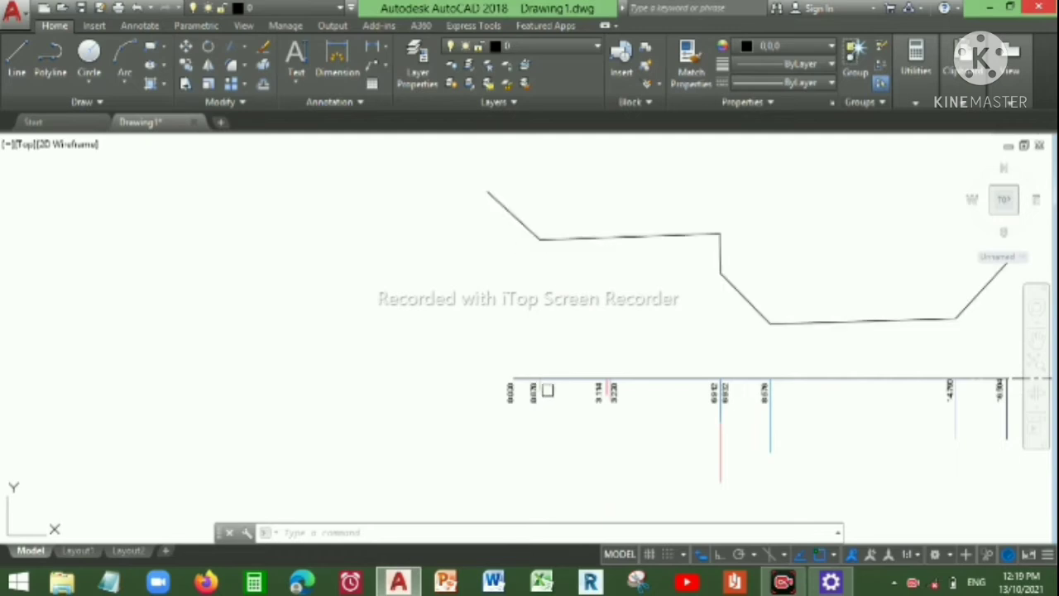
scroll(547, 389, up, 2)
scroll(516, 347, down, 3)
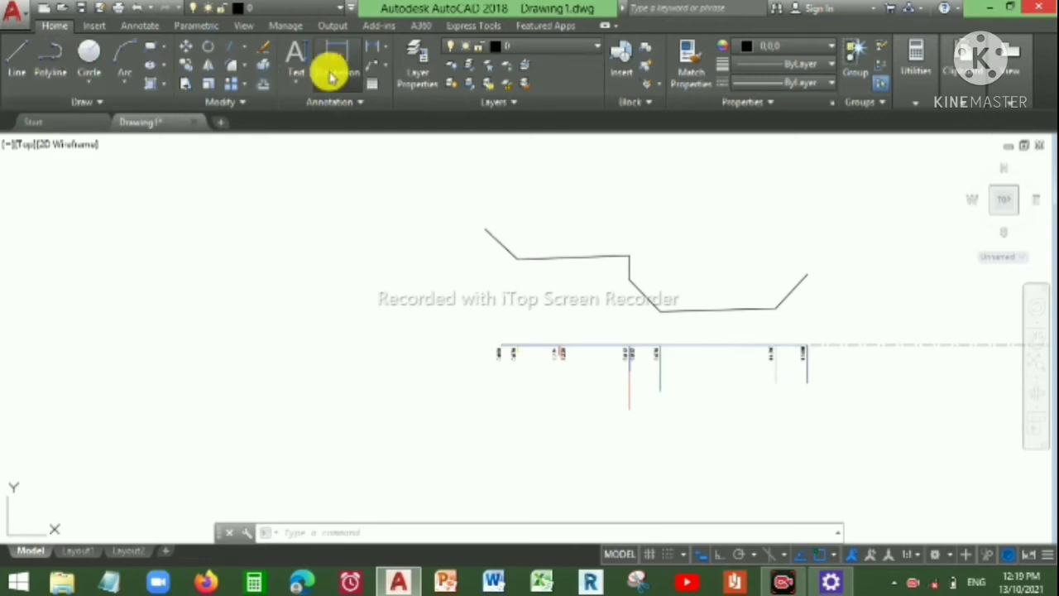
click(331, 74)
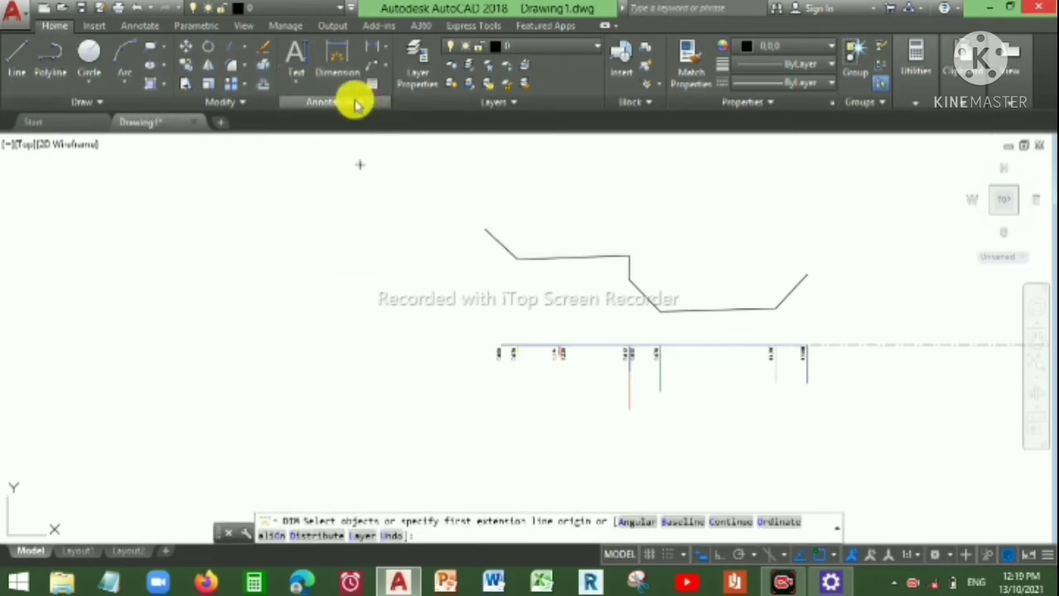
click(355, 102)
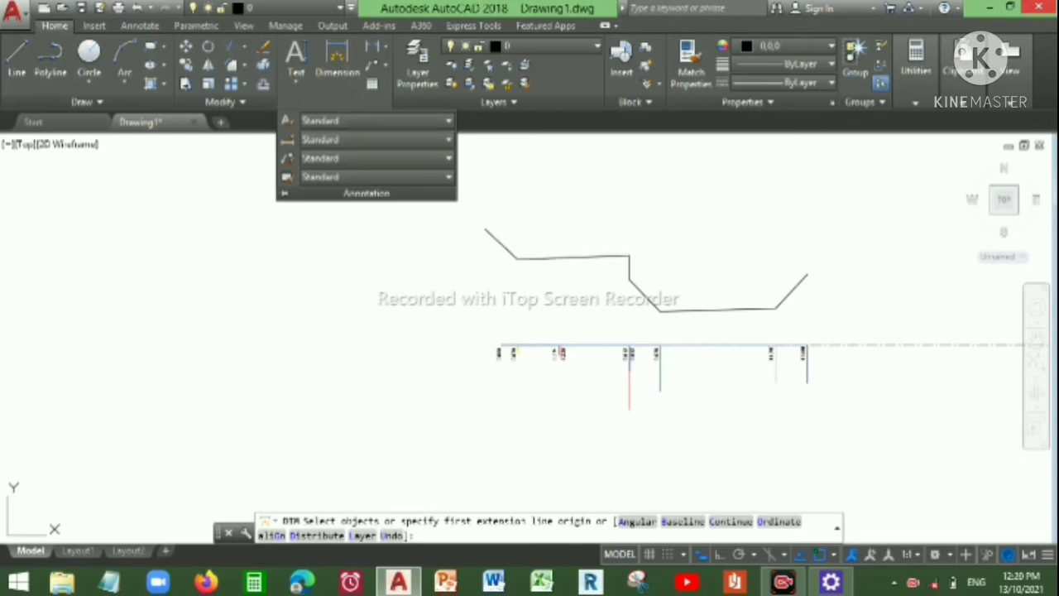
click(351, 234)
key(Escape)
- Make the Standard dimension style current in the Dimension Style Manager and close it
text(di)
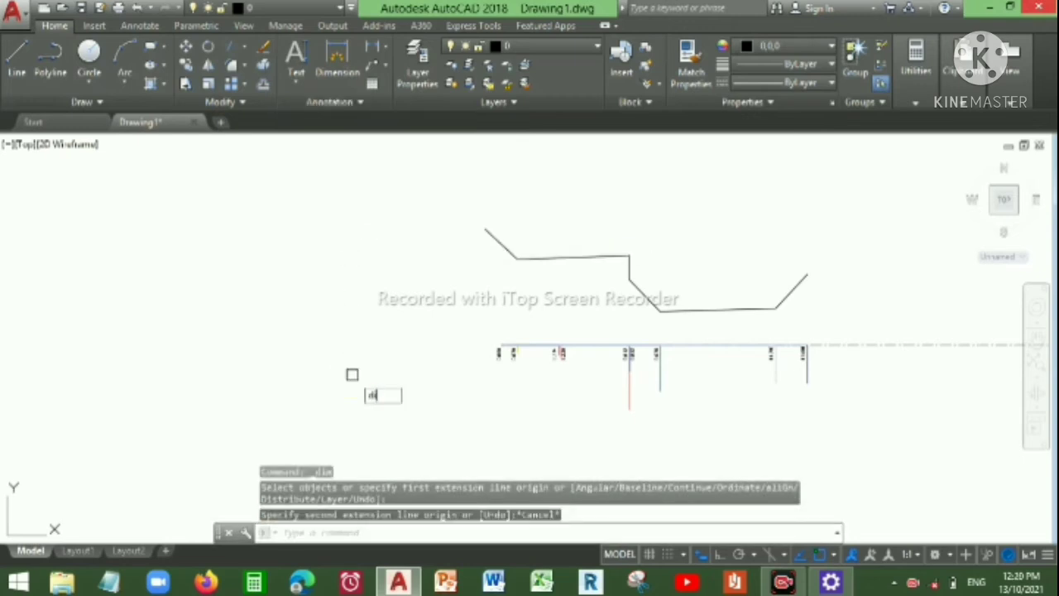
text(m)
click(434, 423)
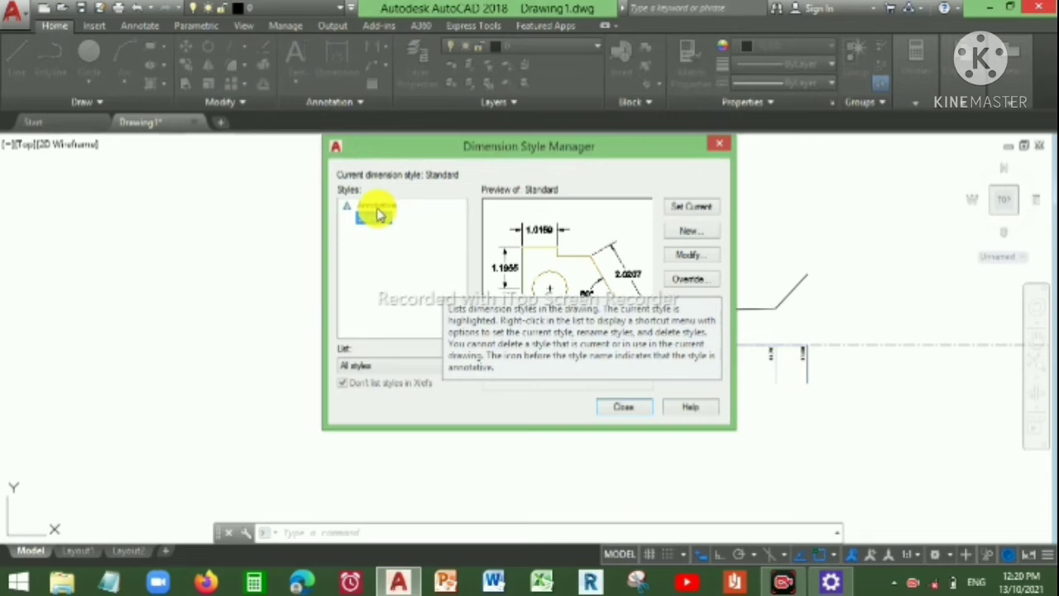
click(692, 206)
click(625, 406)
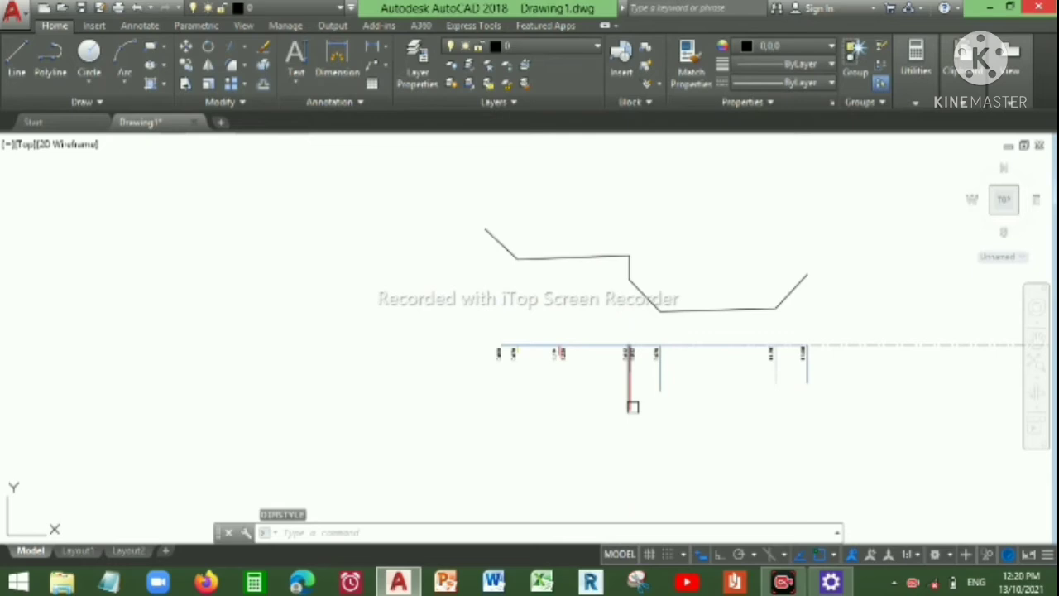
- Dimension the sloping distance from the outline's starting apex to the centre line's 0.000 point, and end the command
click(337, 58)
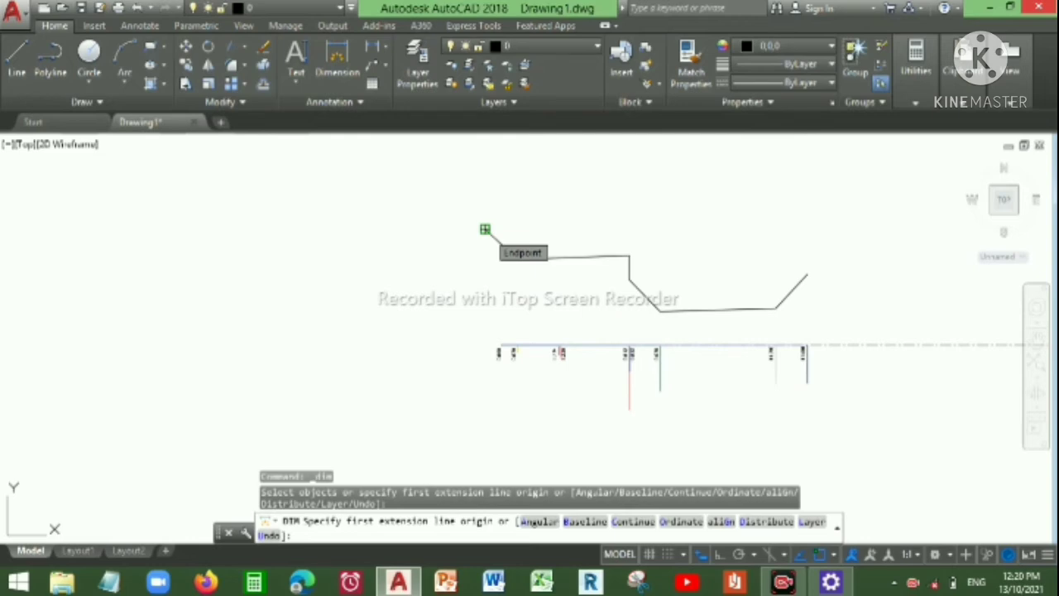
scroll(481, 225, up, 2)
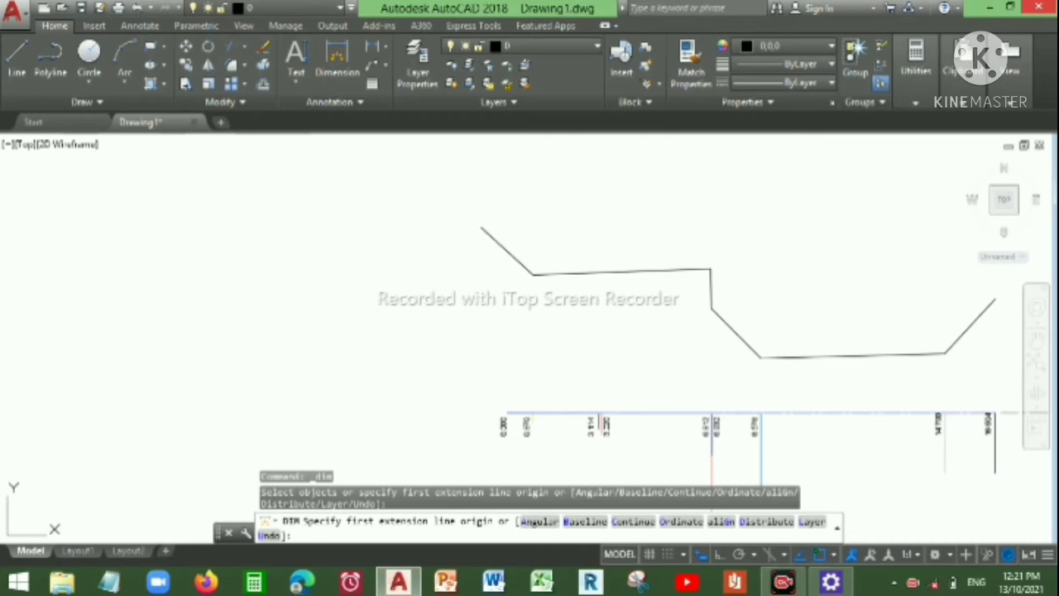
click(482, 226)
scroll(503, 418, up, 2)
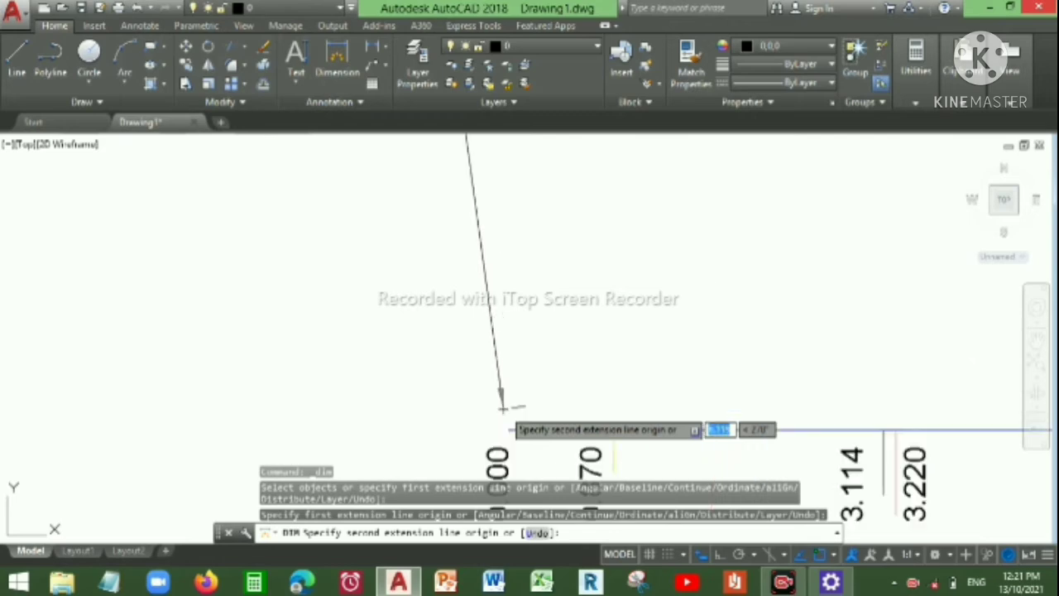
middle_drag(502, 408, 514, 458)
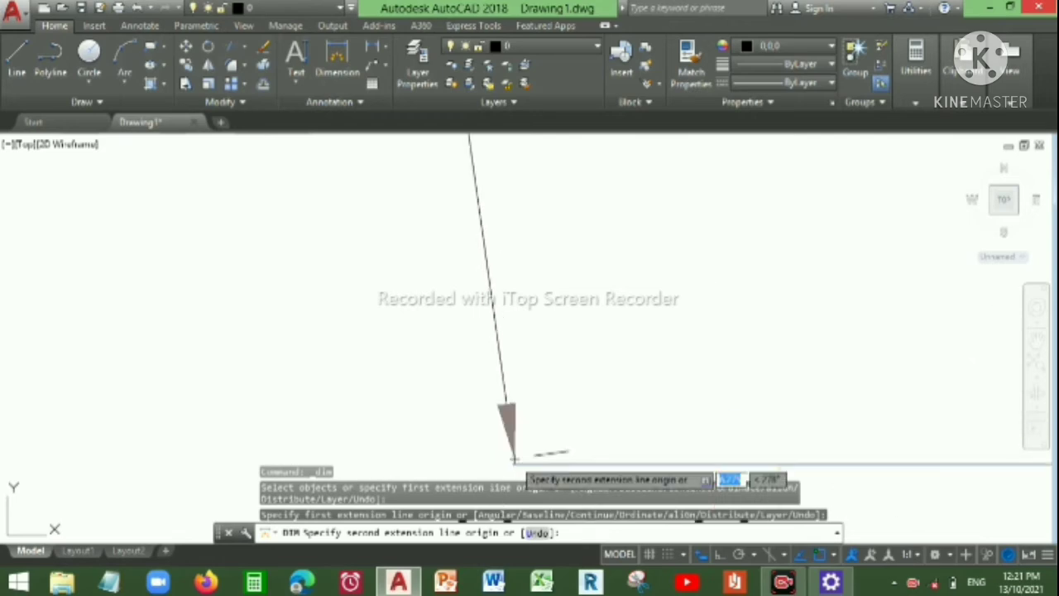
click(514, 468)
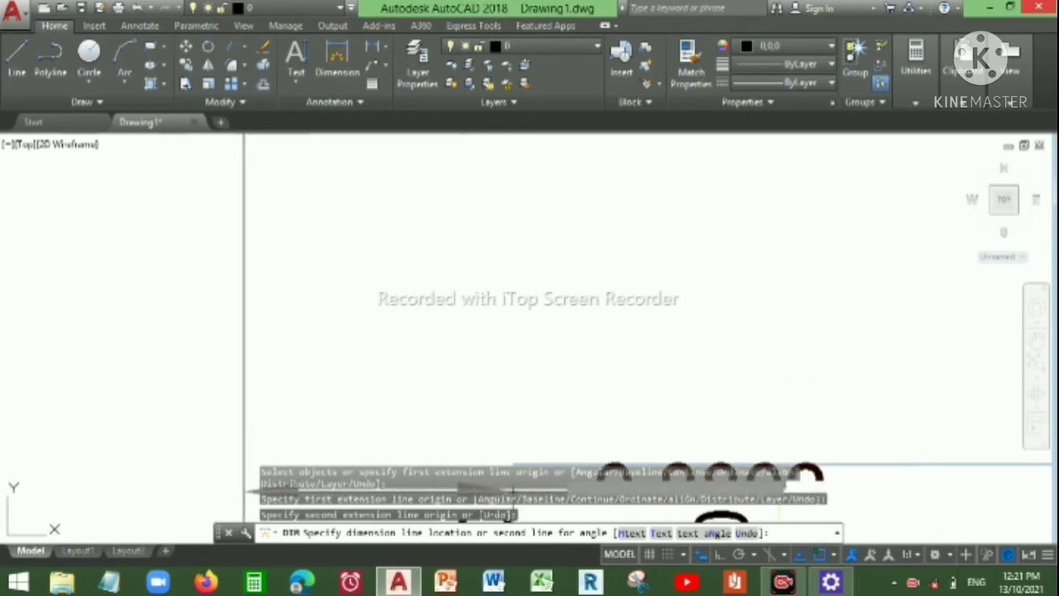
click(504, 321)
scroll(504, 321, down, 4)
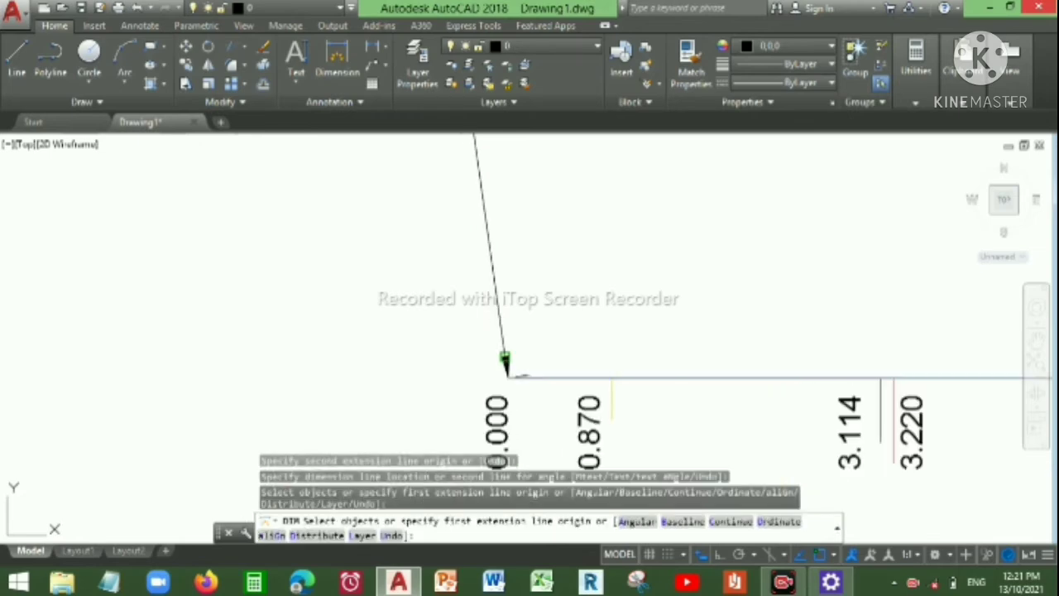
scroll(504, 321, down, 4)
key(Escape)
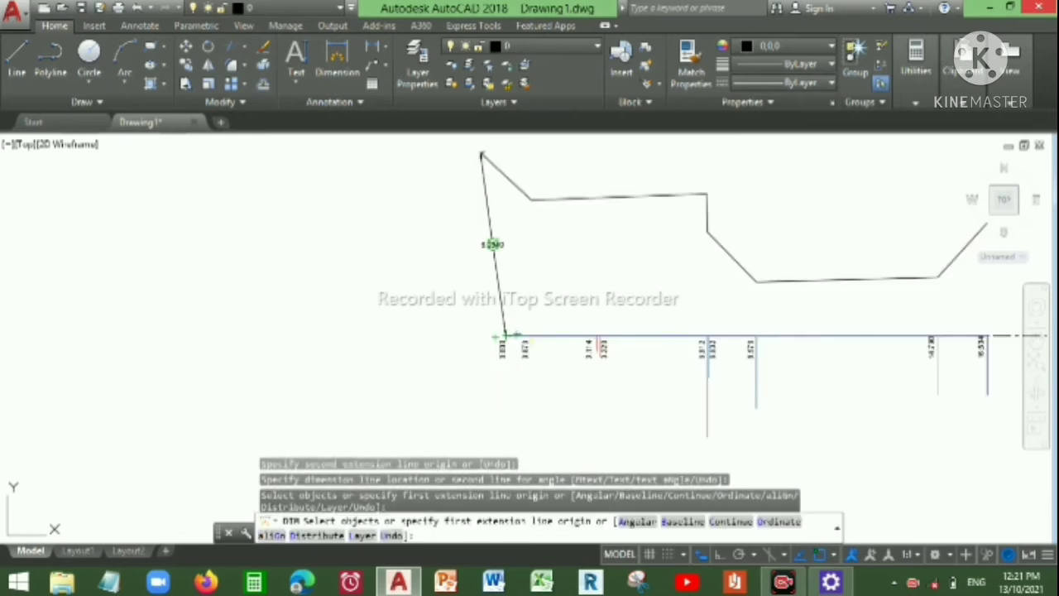
key(Escape)
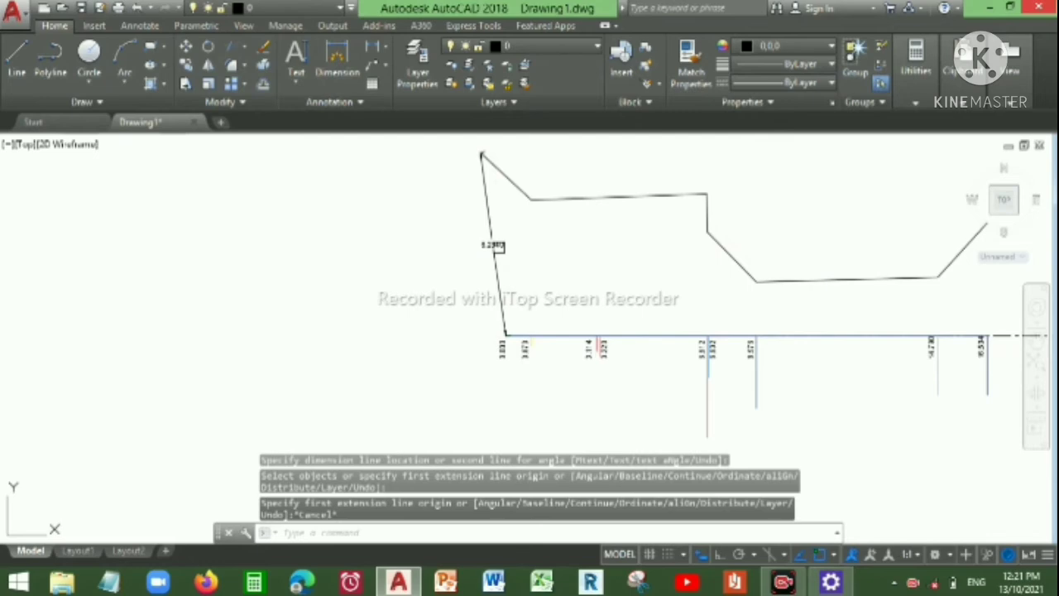
- Examine the new sloping dimension's text and its extension line near the outline's starting apex
scroll(488, 245, up, 2)
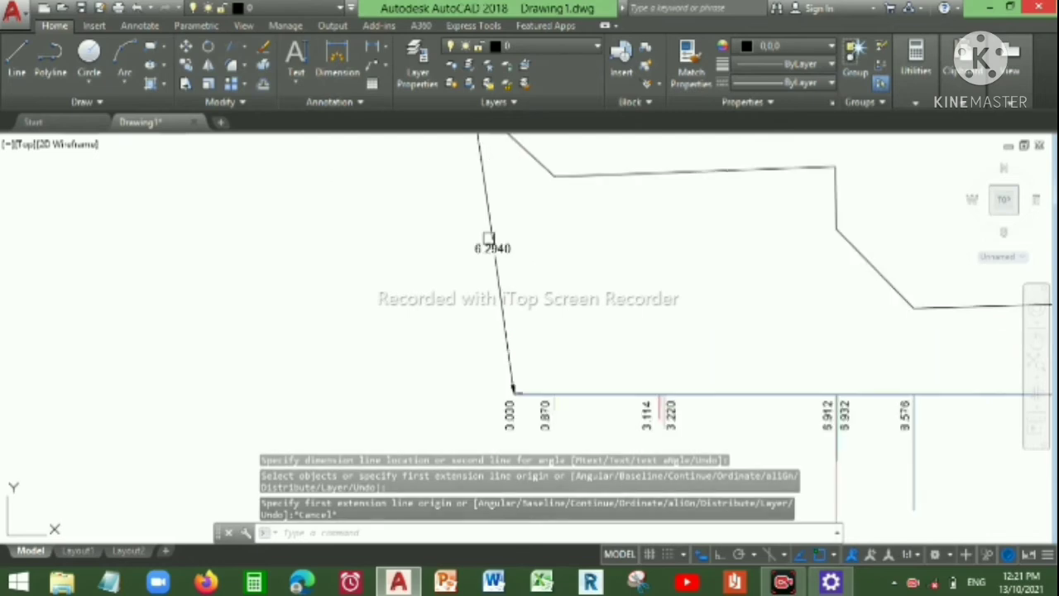
scroll(487, 245, down, 4)
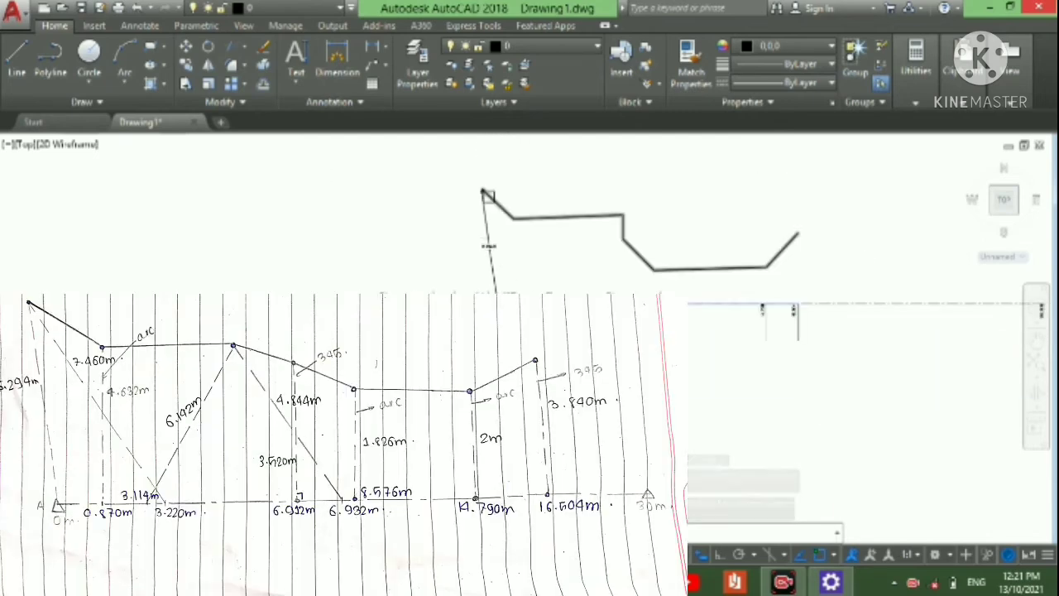
scroll(487, 196, up, 4)
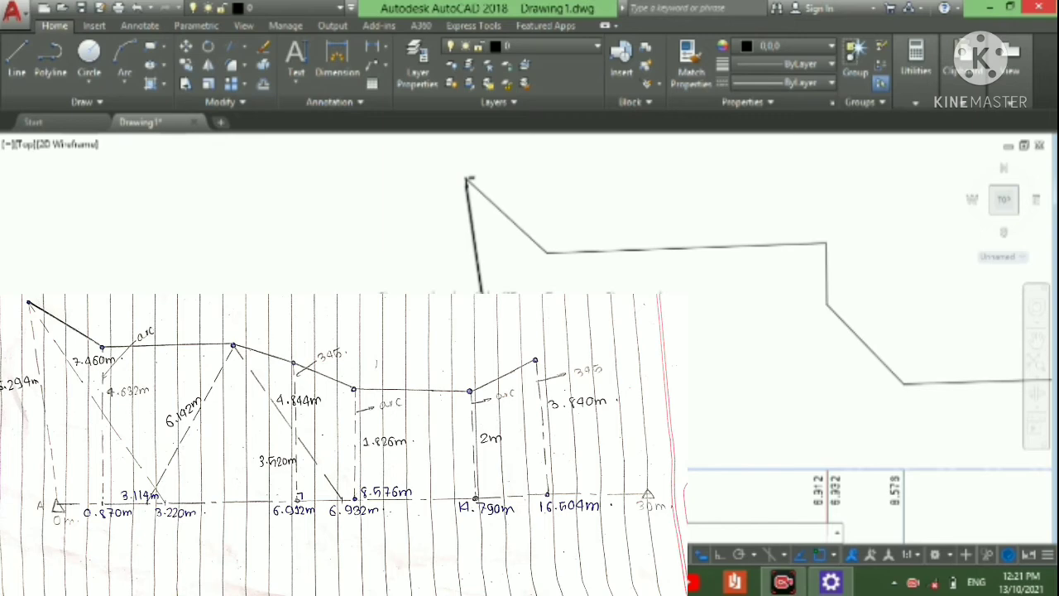
scroll(468, 170, up, 5)
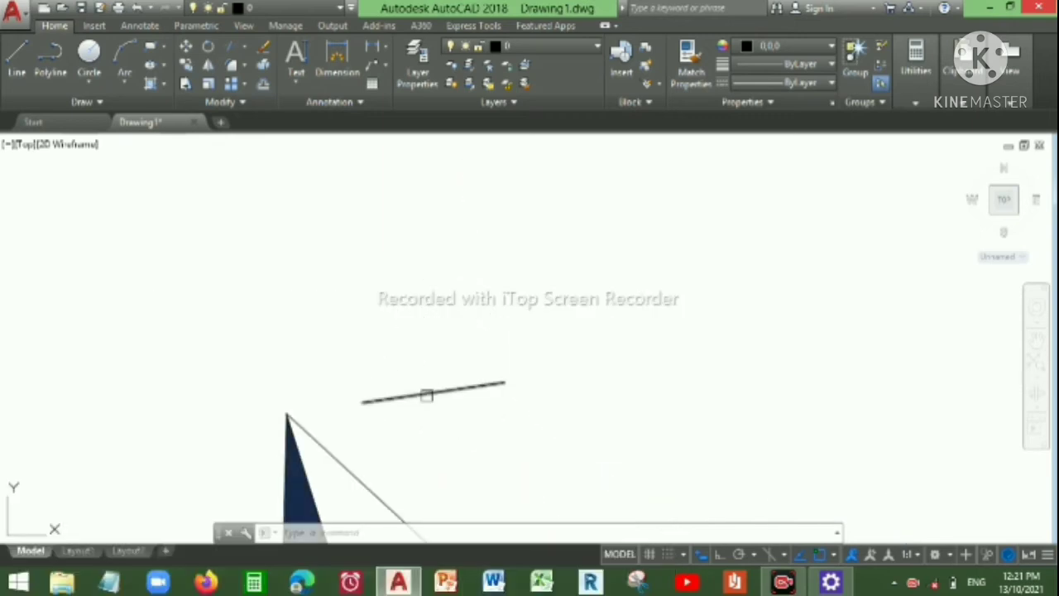
click(426, 396)
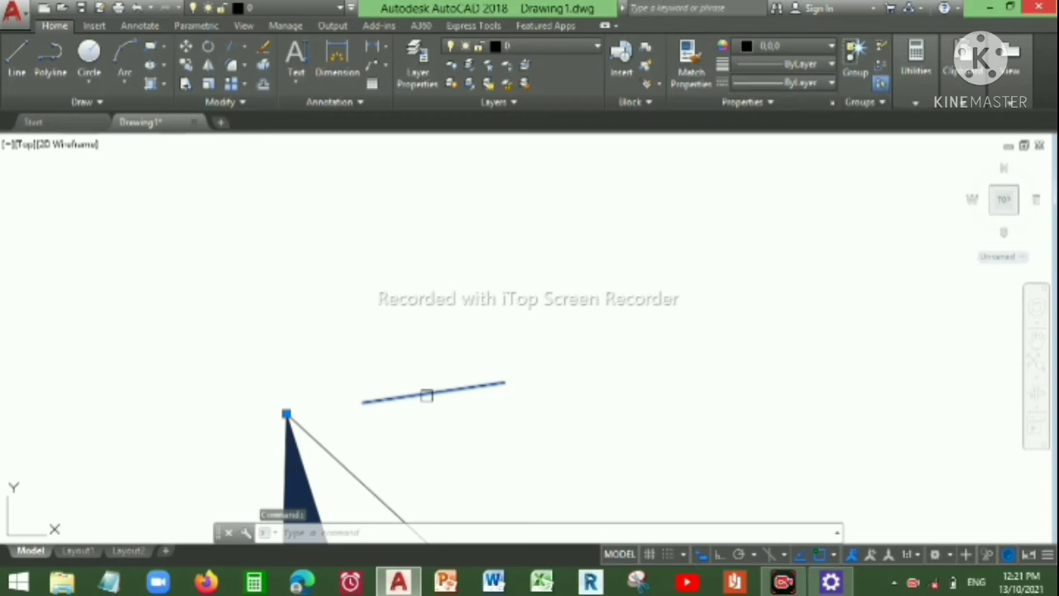
key(Escape)
scroll(420, 387, down, 10)
scroll(425, 403, down, 8)
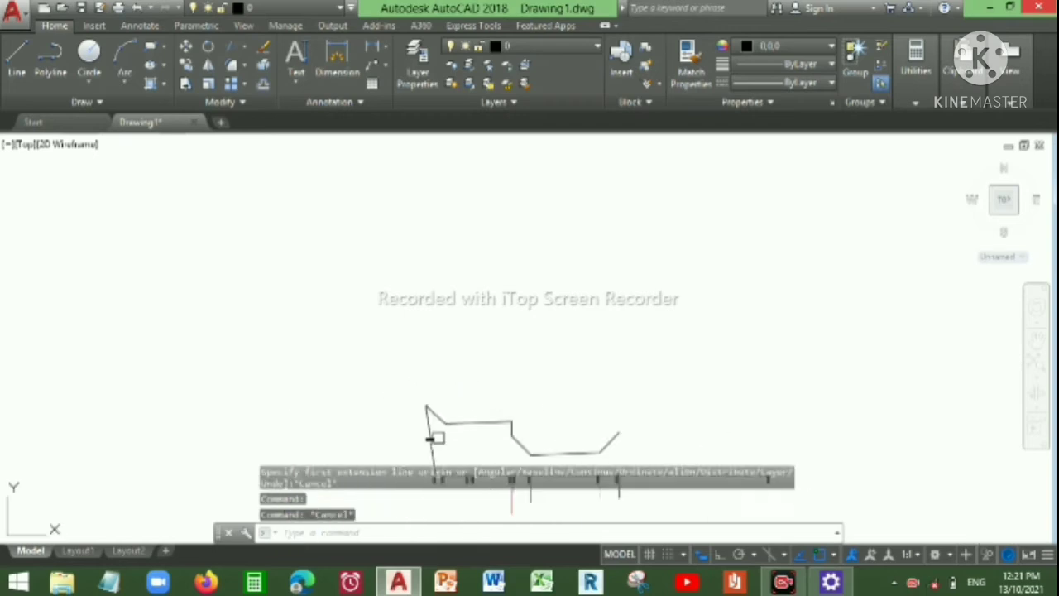
scroll(438, 439, up, 4)
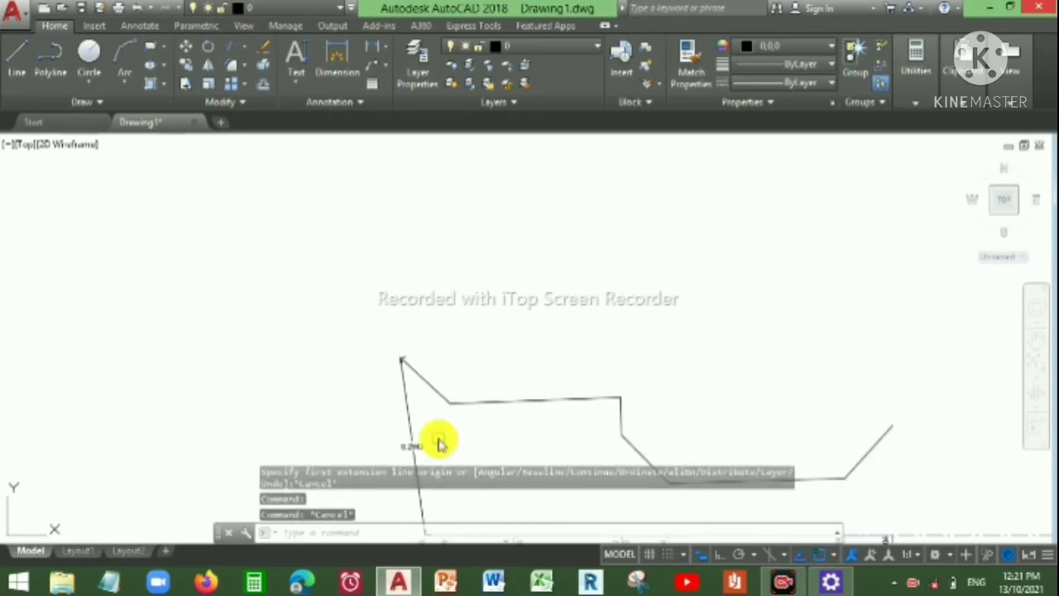
- Modify the Standard dimension style so its linear primary units use a precision of 0.000
text(dim)
click(507, 485)
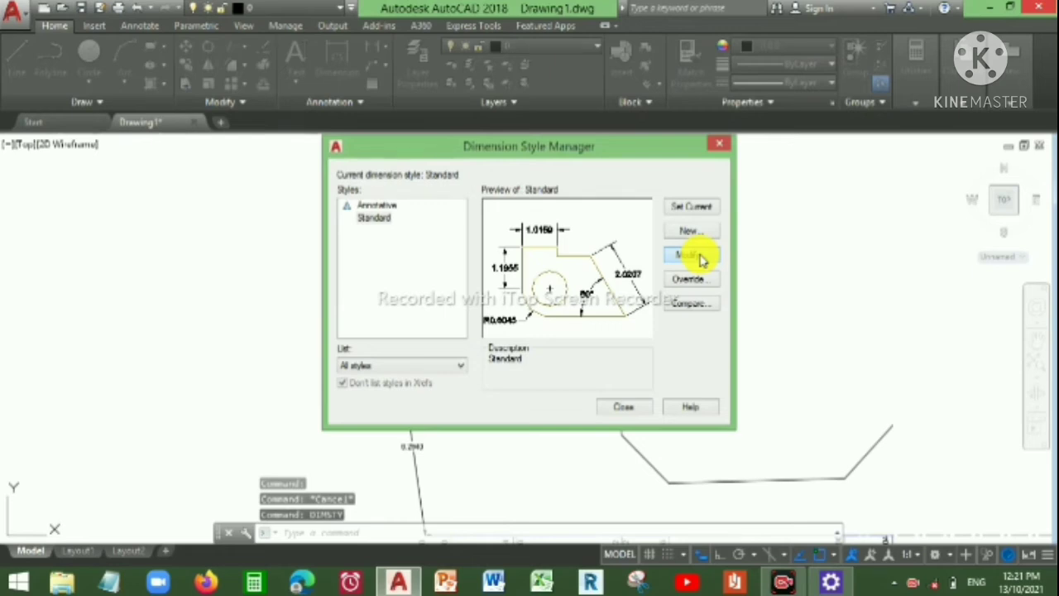
click(692, 255)
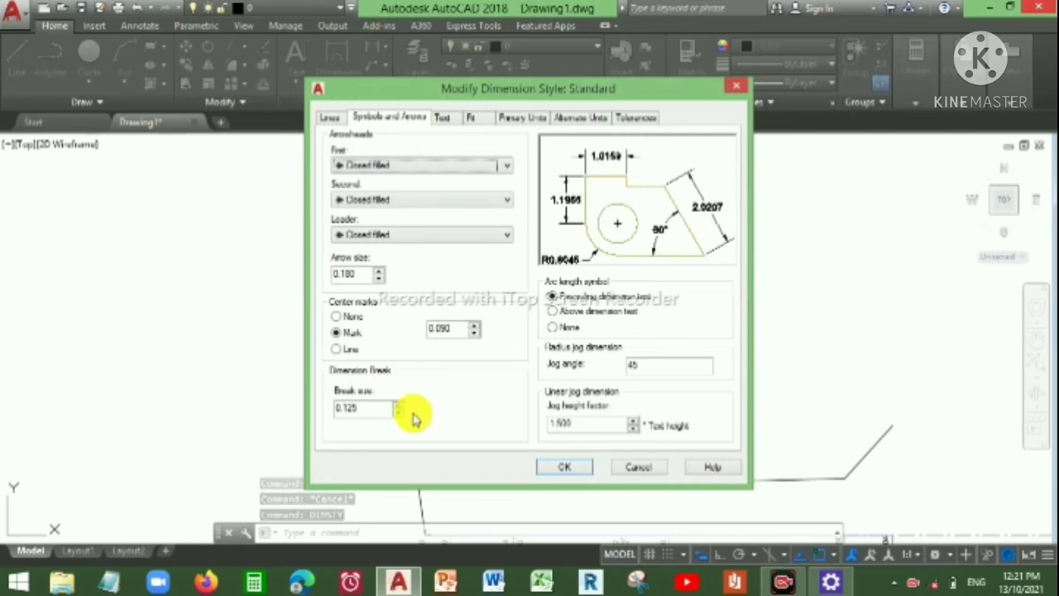
click(443, 118)
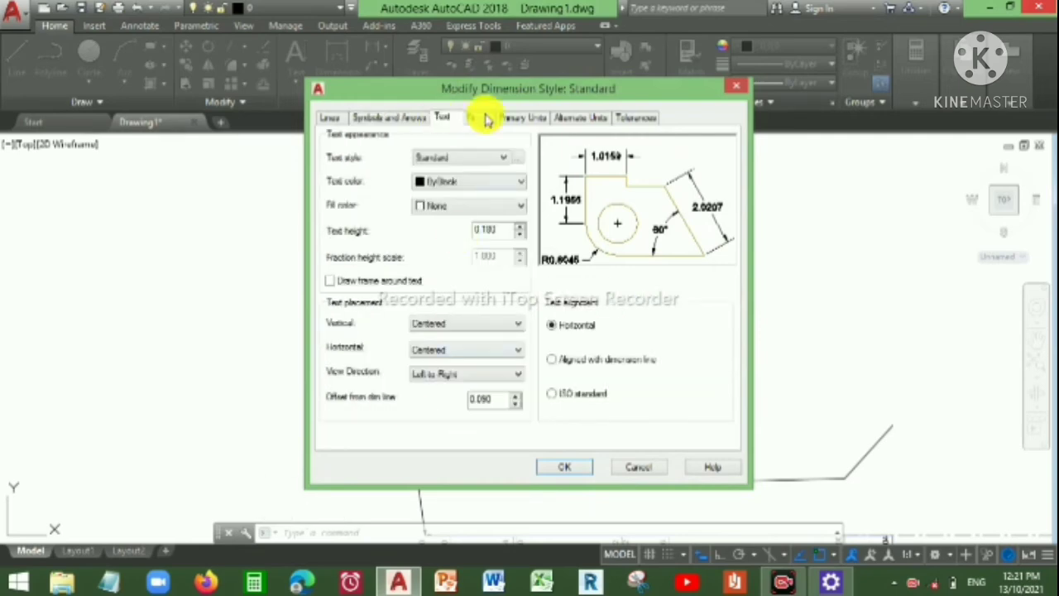
click(473, 118)
click(518, 120)
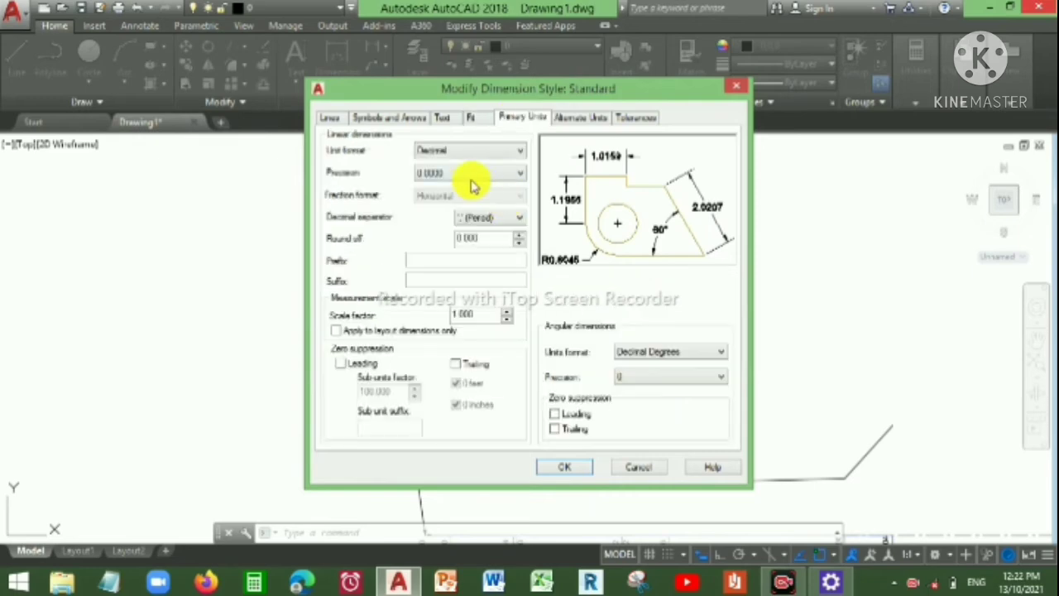
click(471, 174)
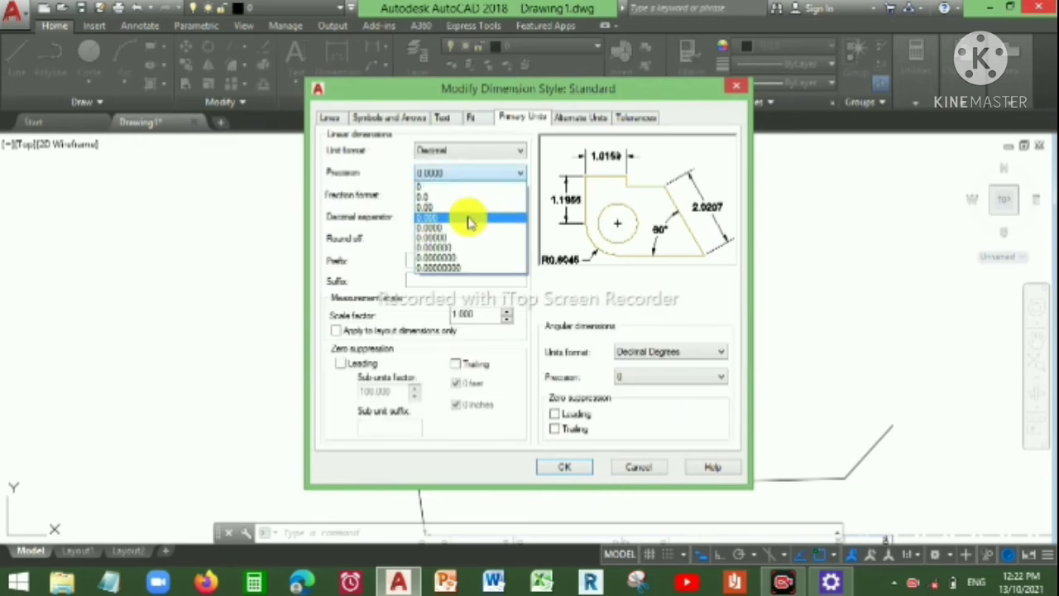
click(471, 216)
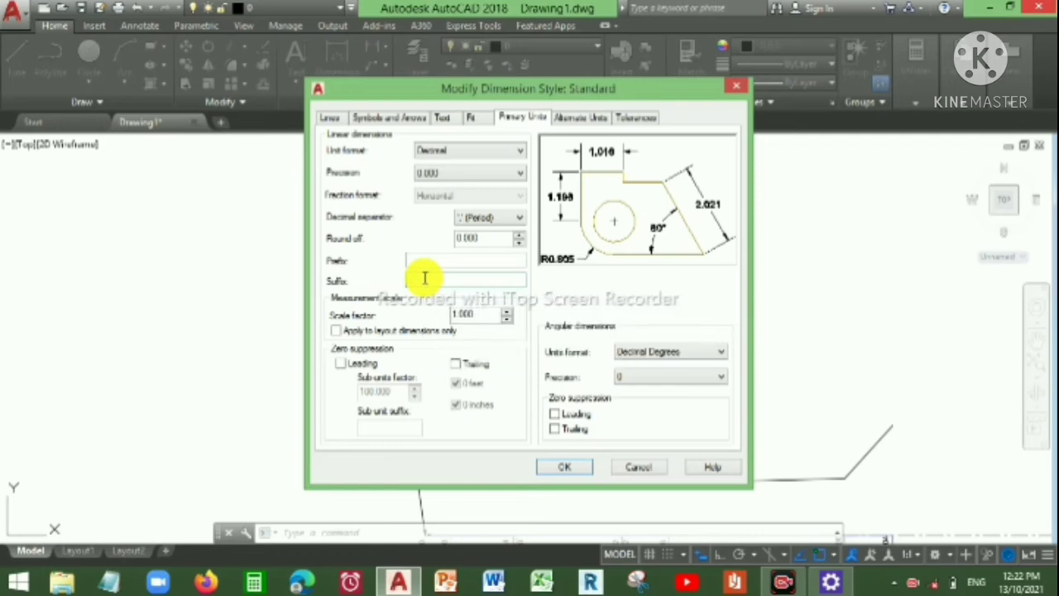
- Suppress extension lines 1 and 2 in the Standard dimension style, apply the changes and check the sloping dimension
click(324, 117)
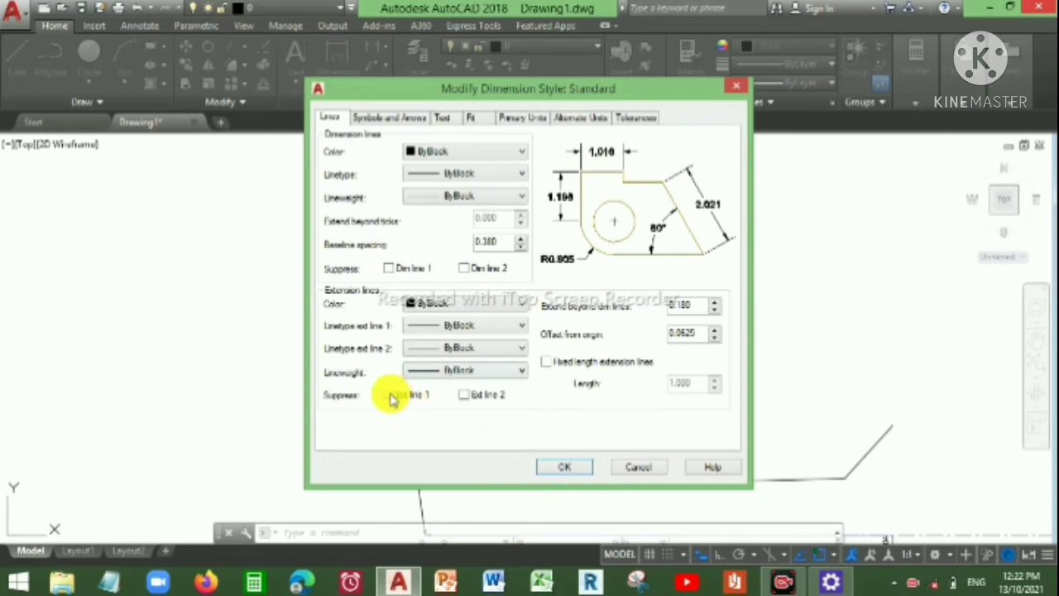
click(389, 396)
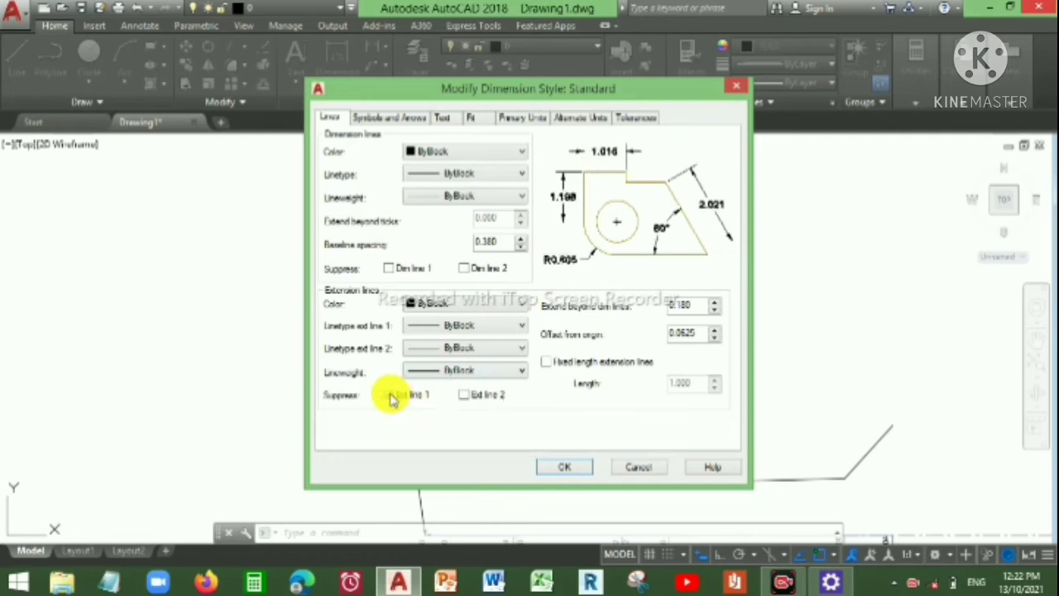
click(464, 395)
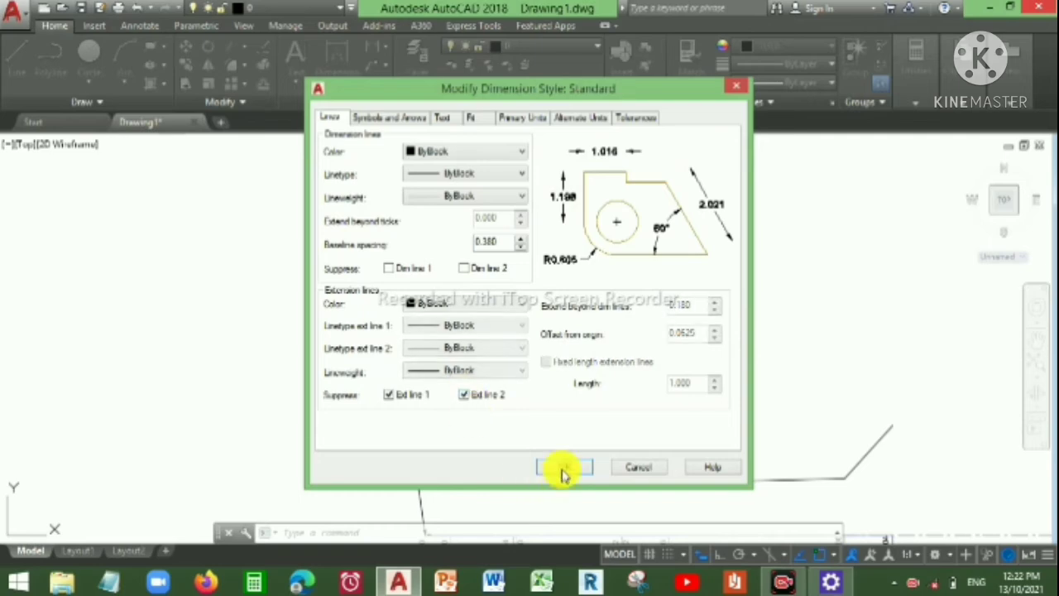
click(562, 468)
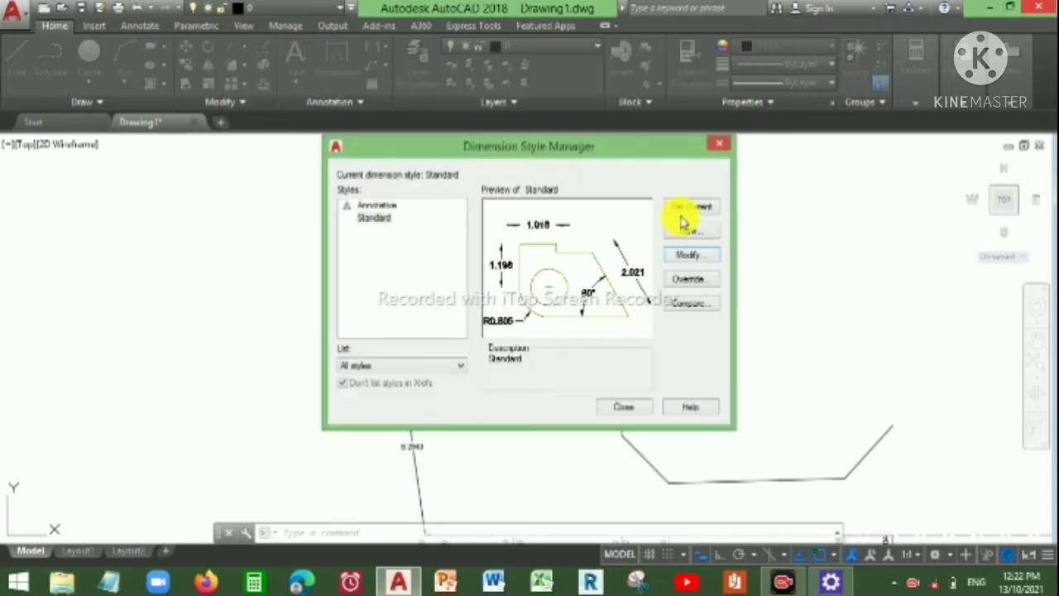
click(625, 408)
scroll(373, 336, up, 2)
scroll(375, 330, down, 2)
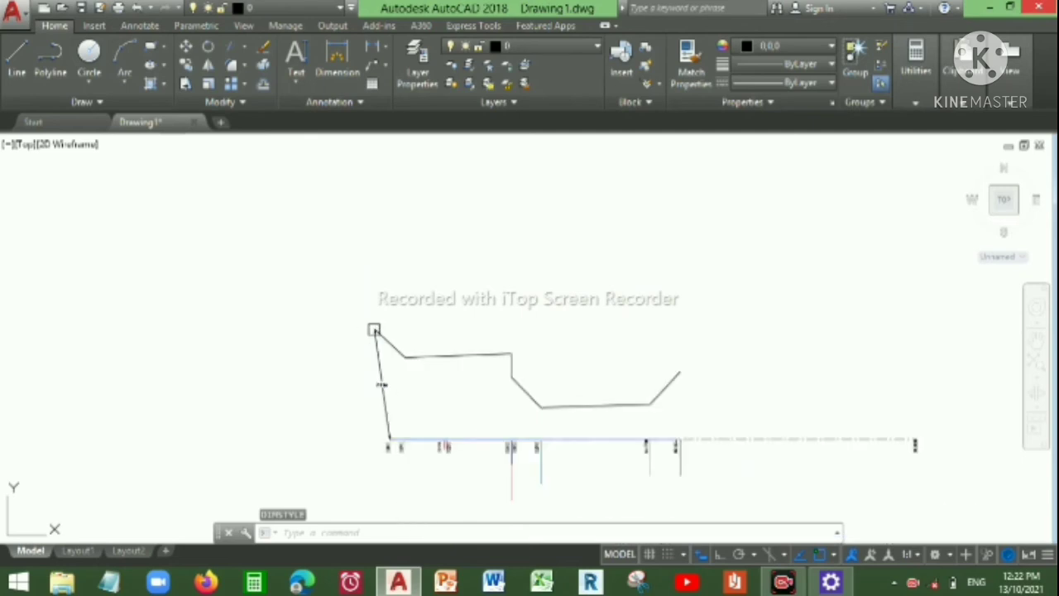
scroll(390, 407, up, 4)
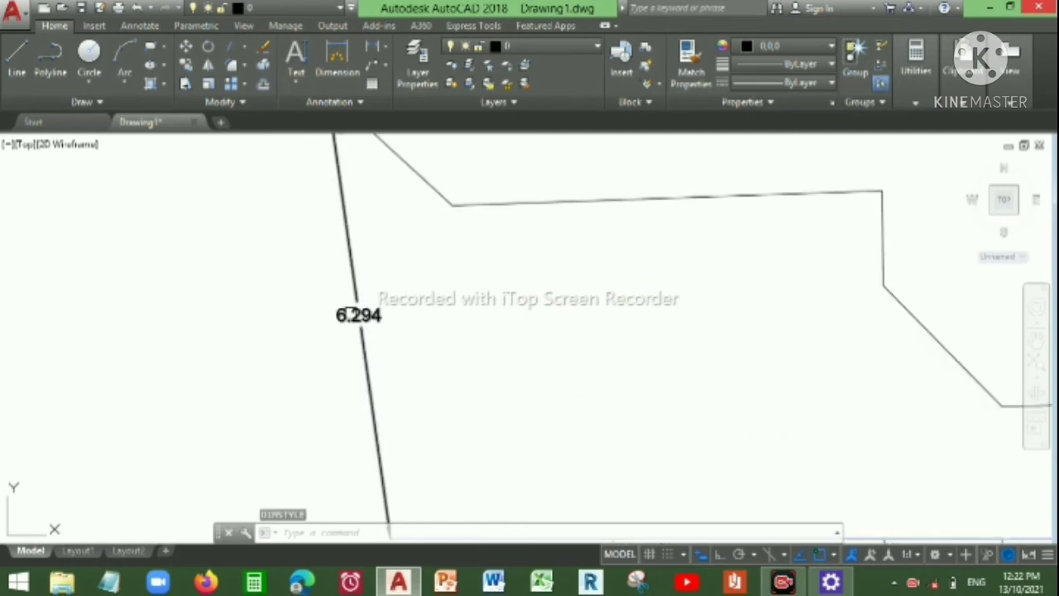
scroll(352, 312, down, 4)
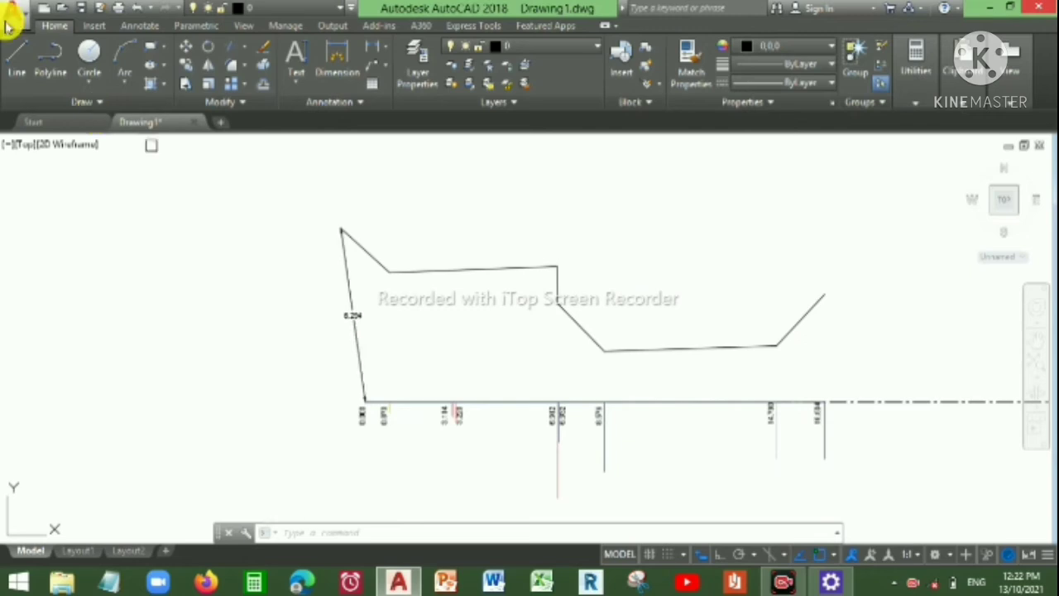
- Dimension the sloping tie distance from the outline's starting apex to the centre line's 3.220 point, and end the command
click(349, 69)
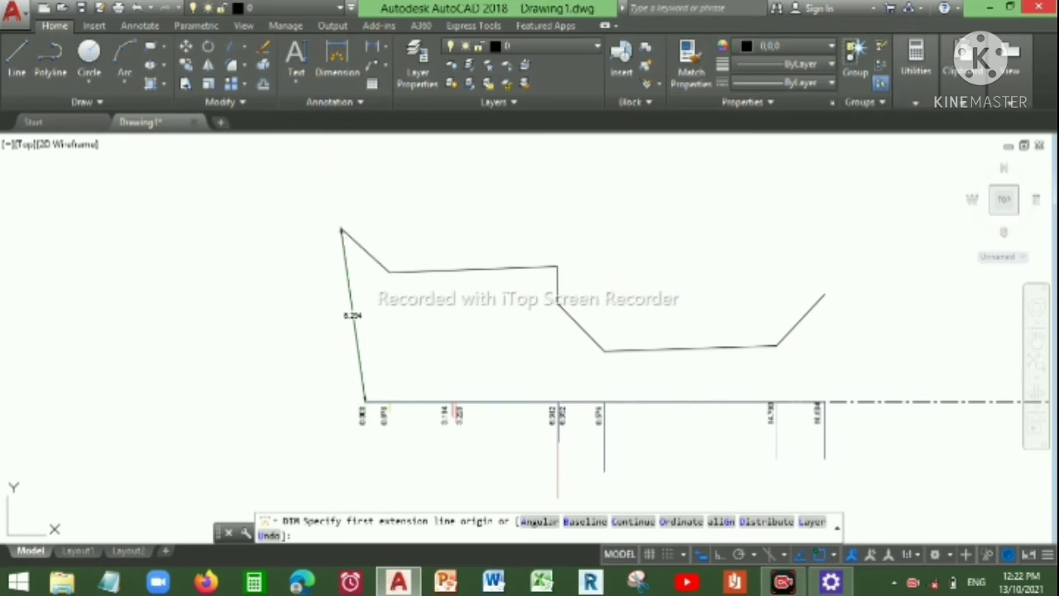
click(341, 230)
scroll(440, 402, up, 5)
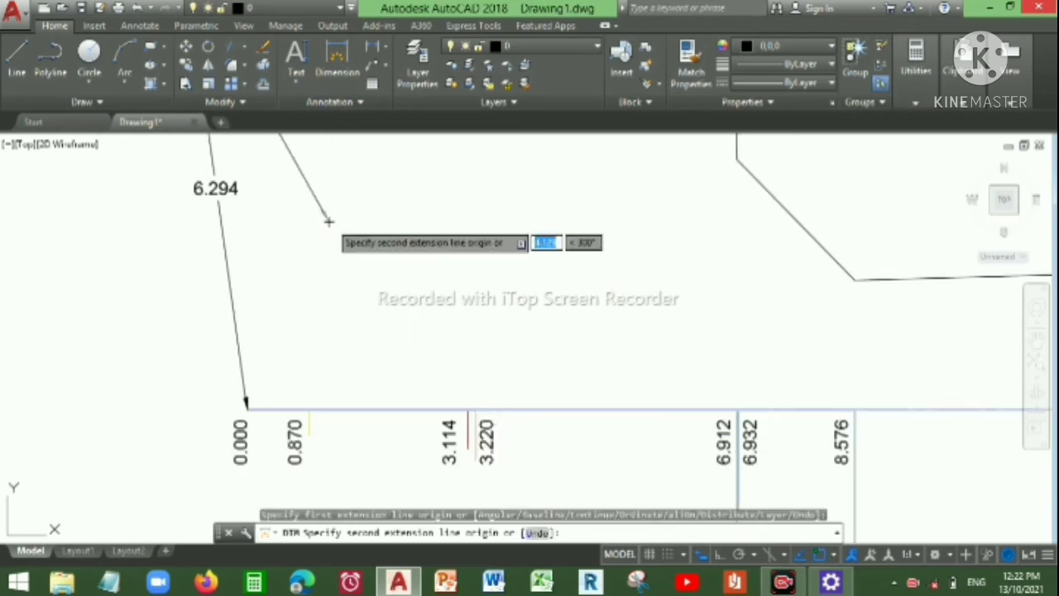
click(474, 410)
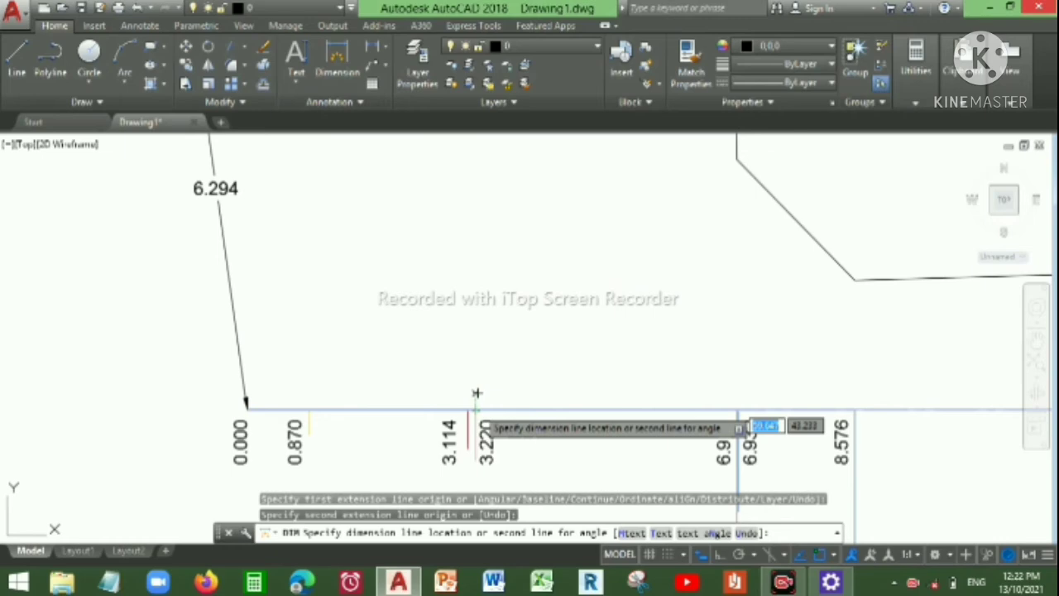
key(Escape)
scroll(480, 295, down, 4)
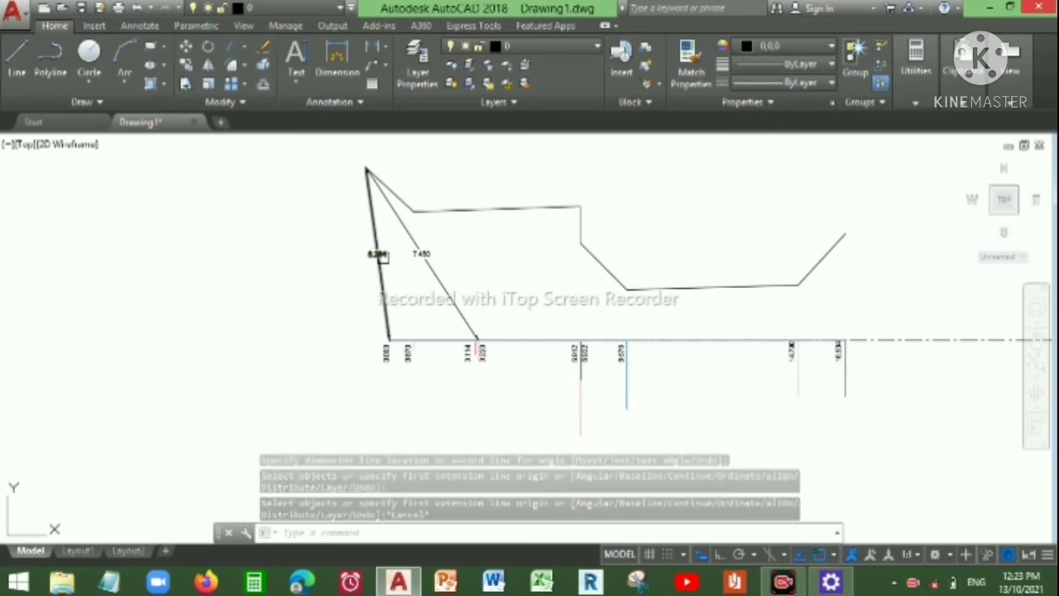
- Turn on Ortho mode and dimension the vertical offset from the outline's second corner to the centre line's 0.870 point
click(704, 555)
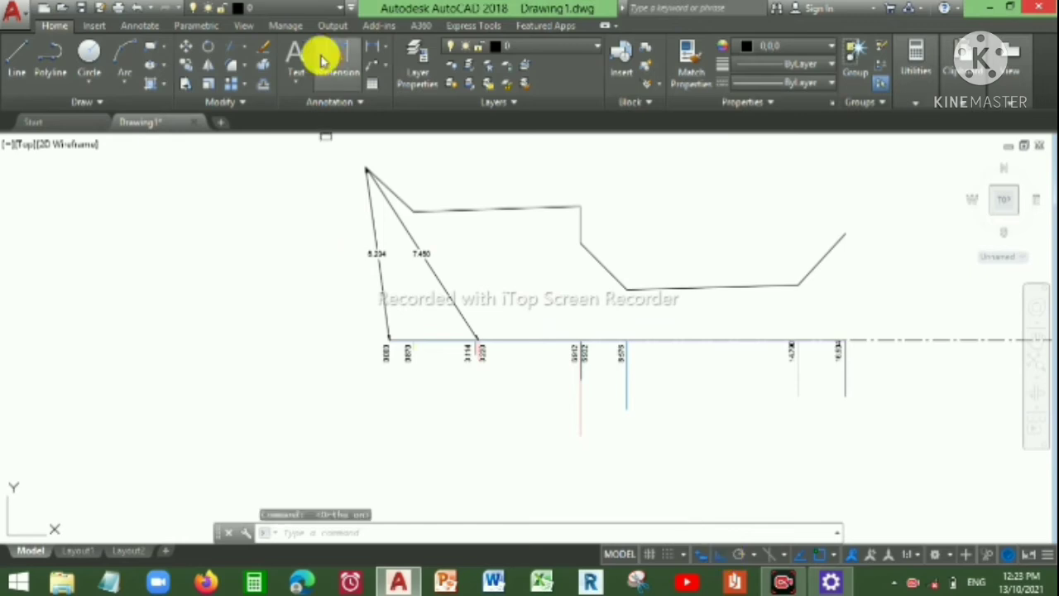
click(323, 59)
click(412, 340)
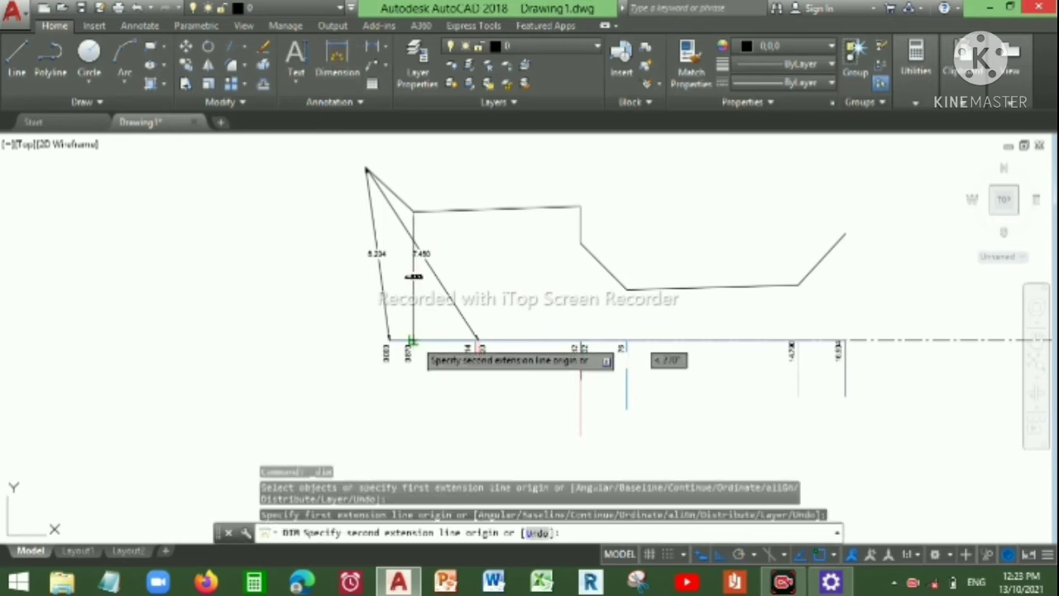
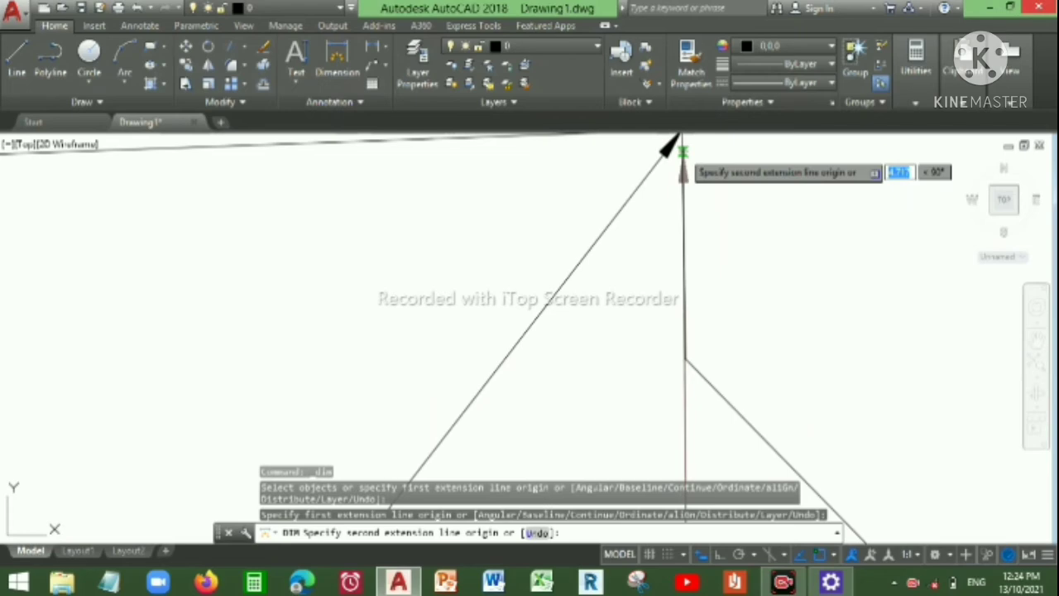
- Dimension the offset from the centre line's 6.932 point to the outline's upper corner above it, and end the command
scroll(681, 149, down, 5)
scroll(681, 143, up, 5)
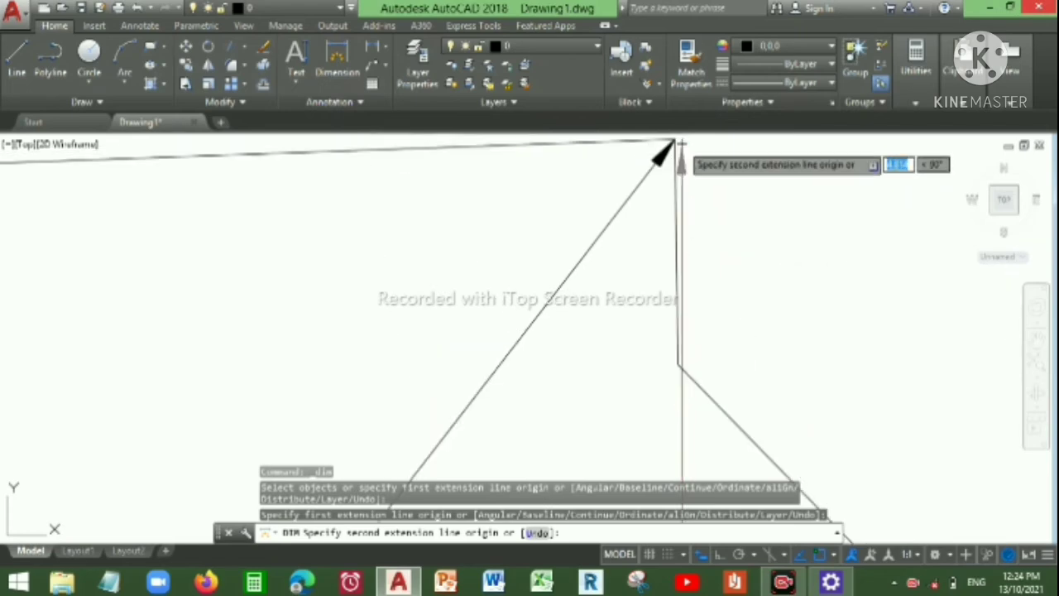
click(670, 151)
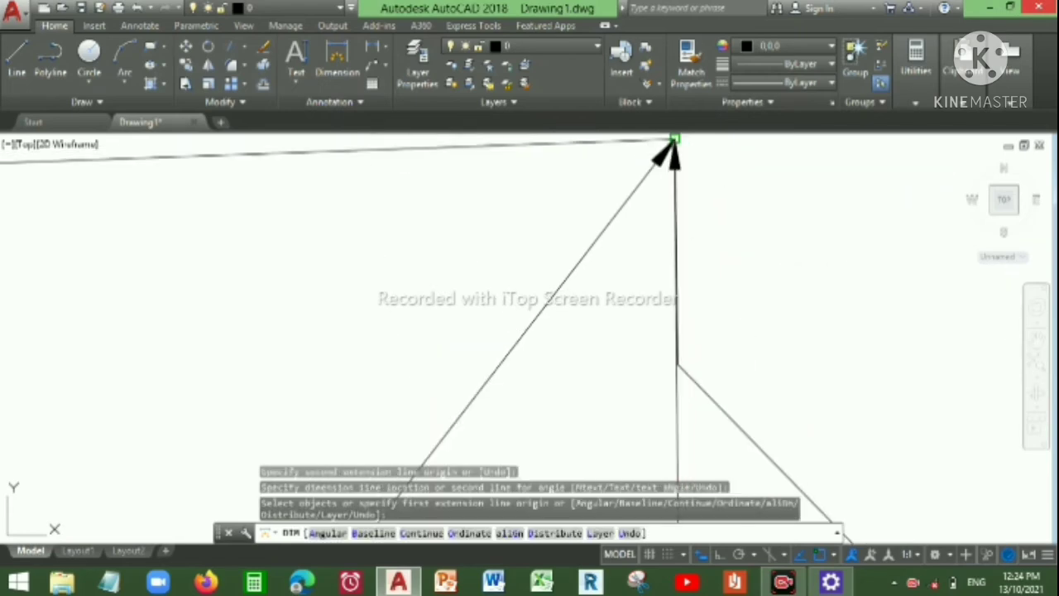
click(669, 149)
key(Escape)
scroll(672, 346, down, 5)
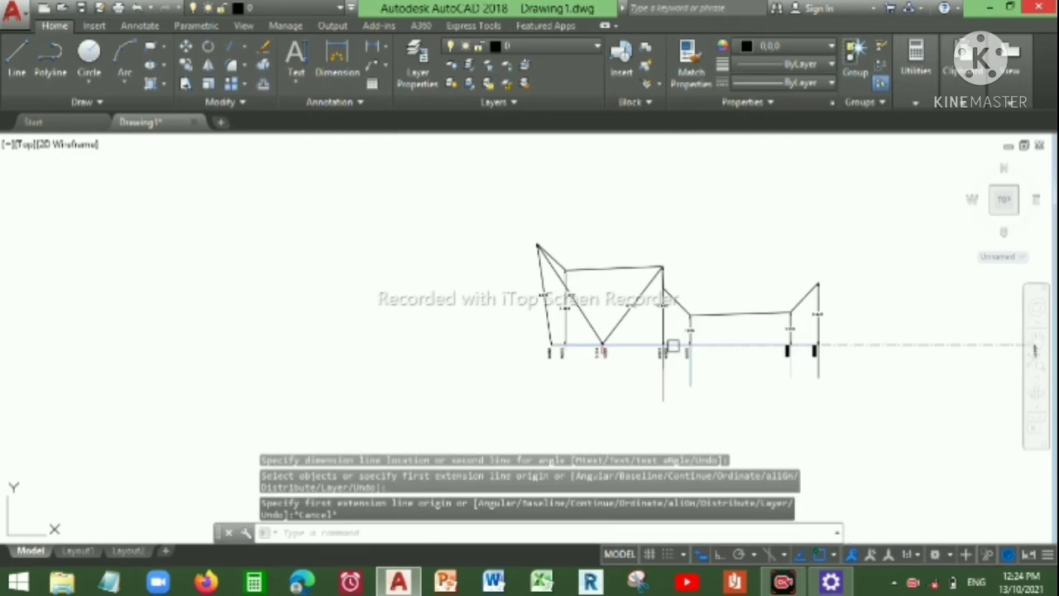
scroll(672, 346, up, 5)
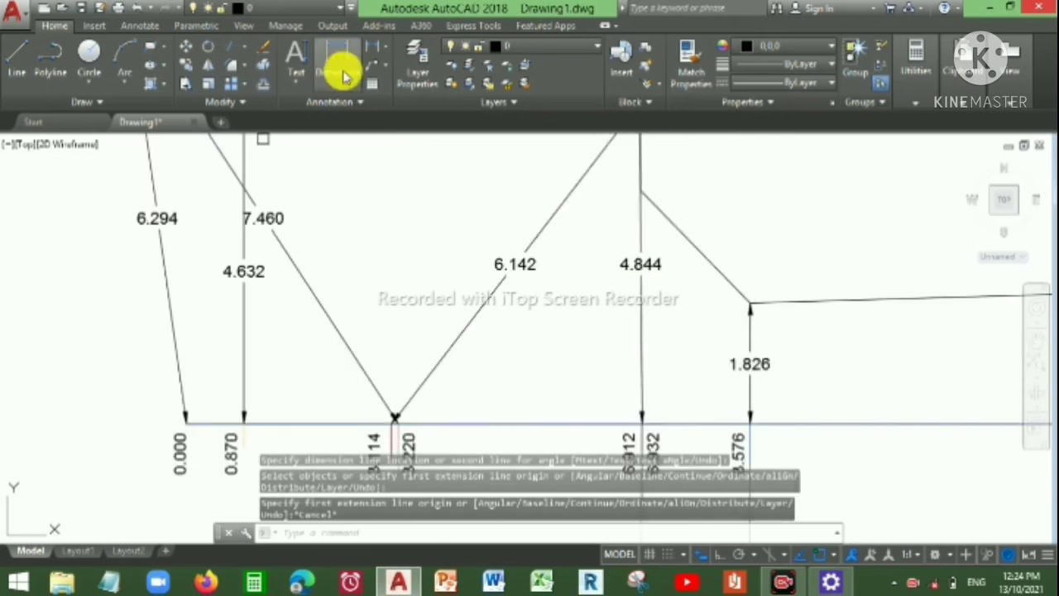
click(342, 75)
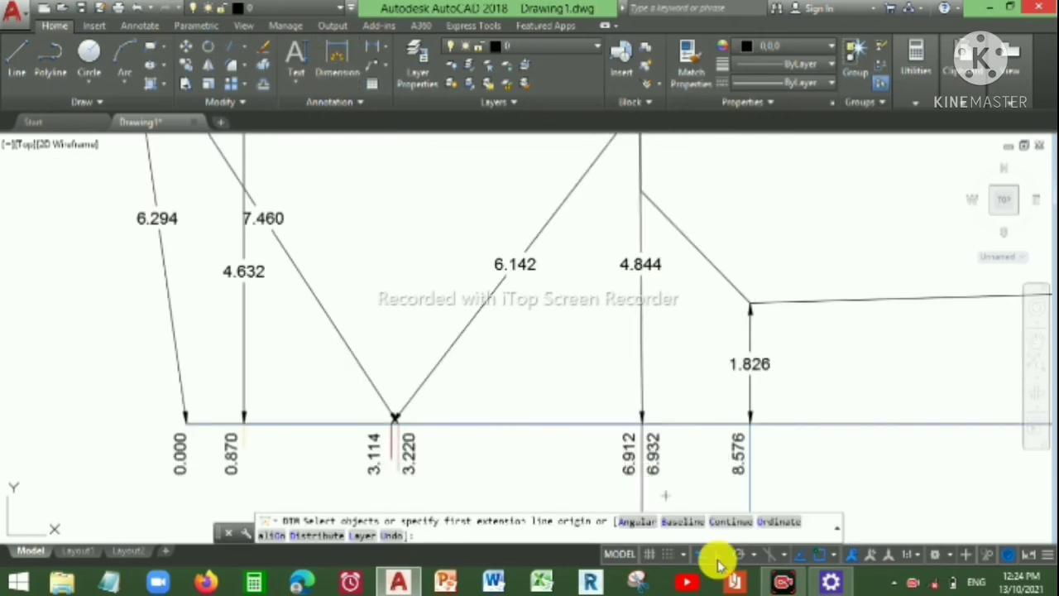
click(705, 554)
scroll(657, 472, up, 5)
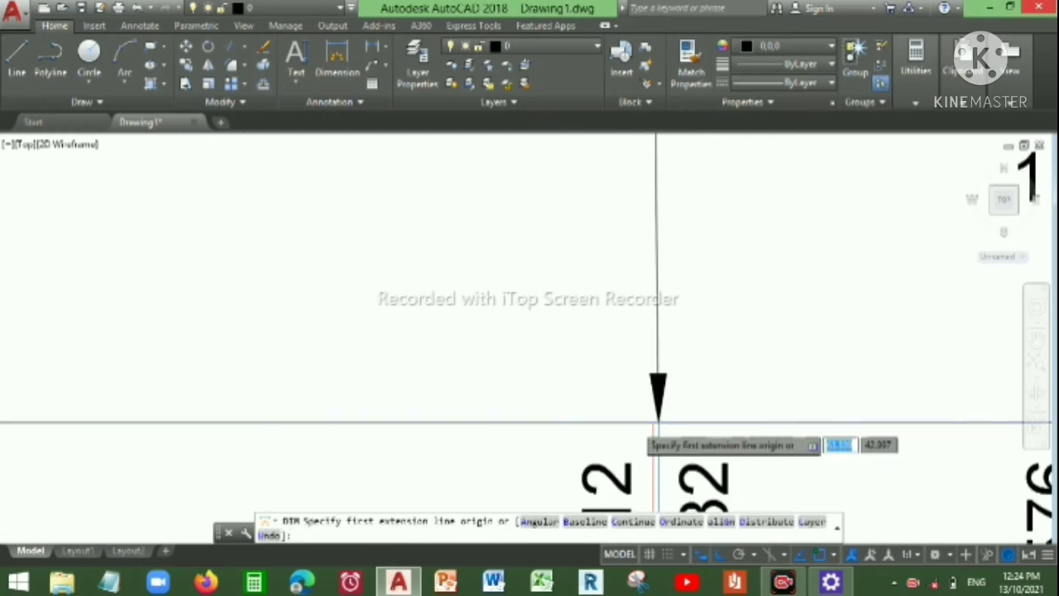
click(660, 423)
scroll(660, 423, down, 5)
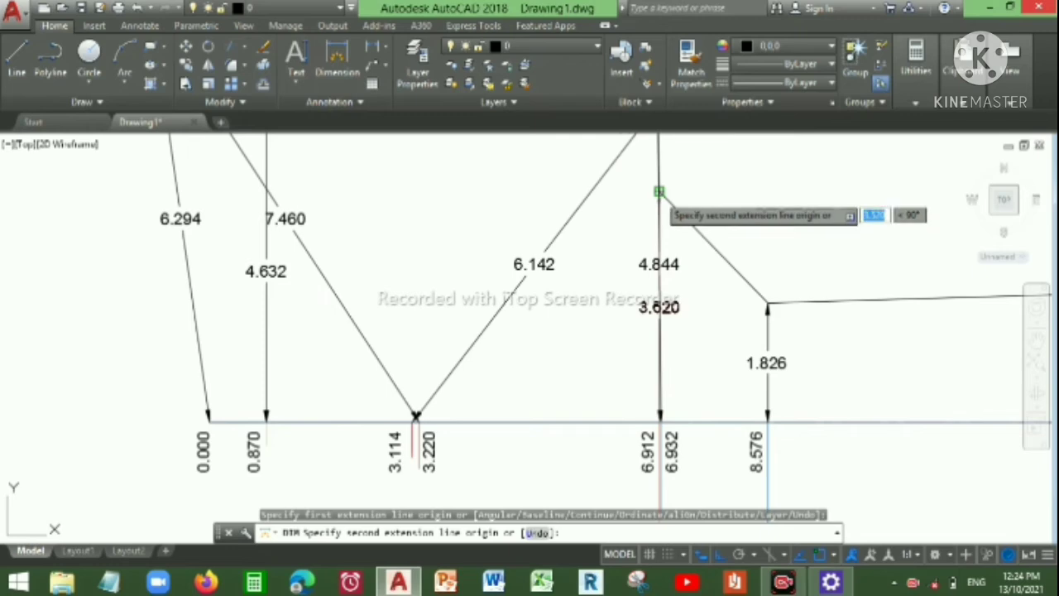
click(659, 192)
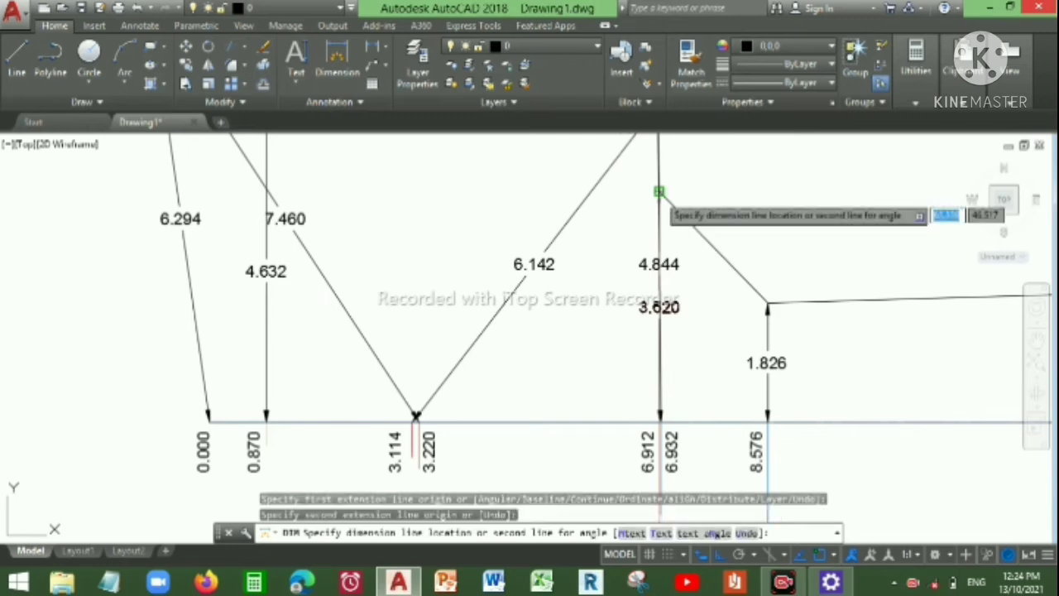
key(Escape)
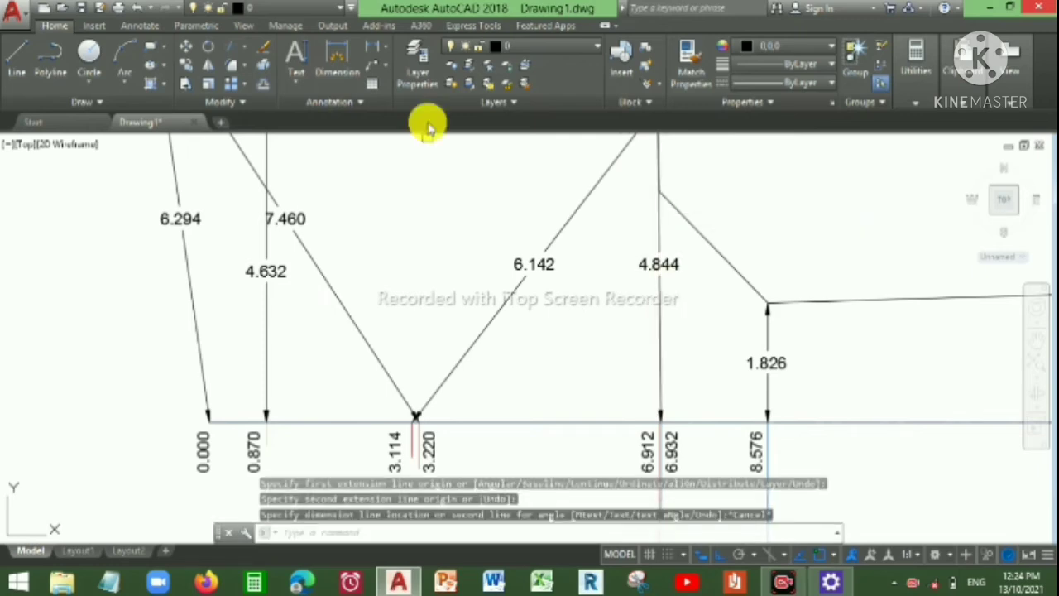
- Dimension the offset from the centre line's 6.912 point to the outline's lower step corner above it, and end the command
key(Return)
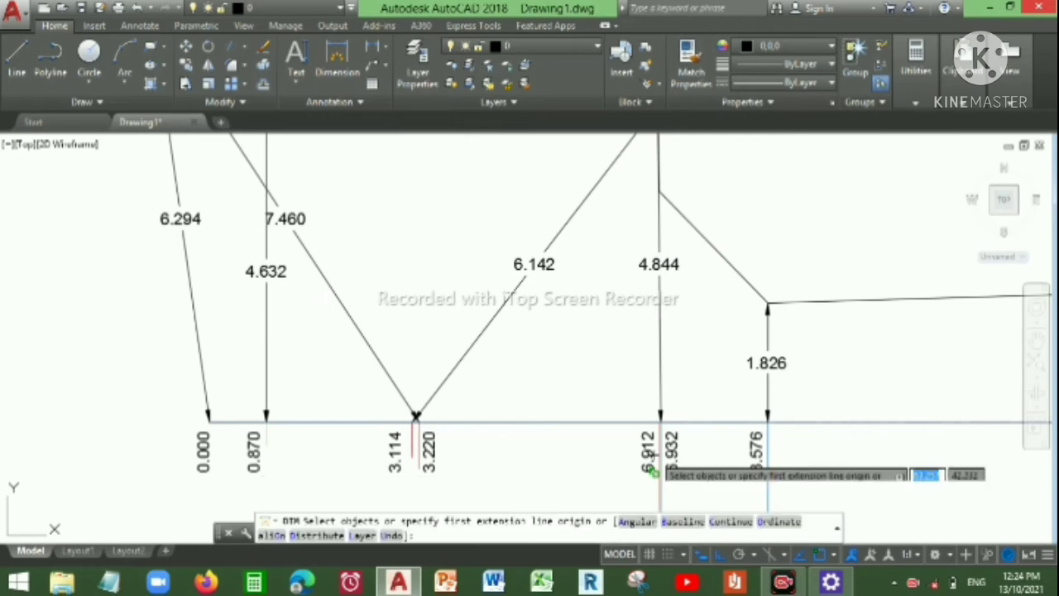
key(Return)
scroll(654, 469, up, 6)
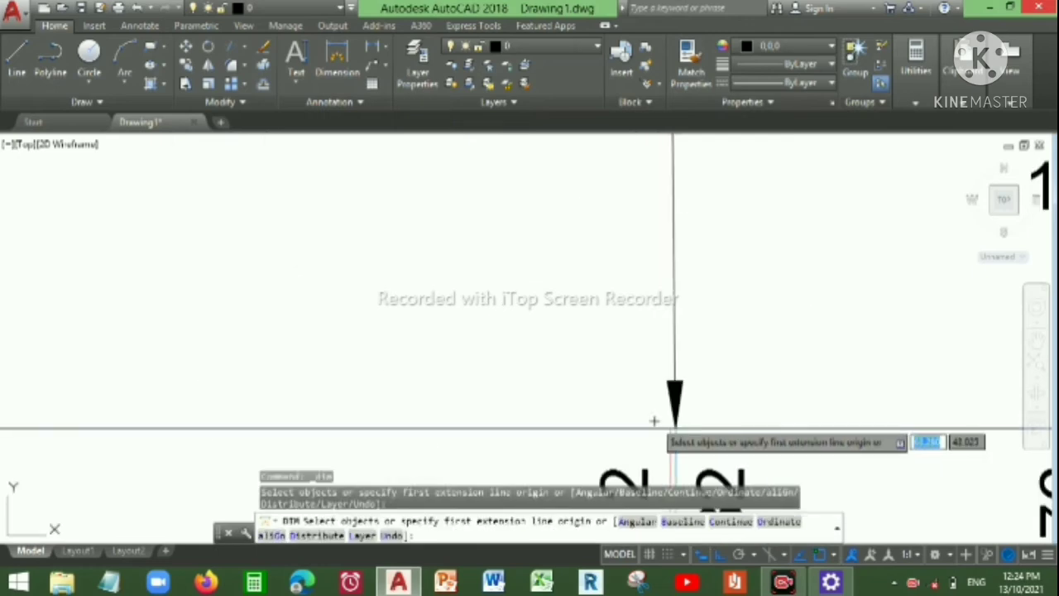
click(672, 428)
scroll(671, 424, down, 6)
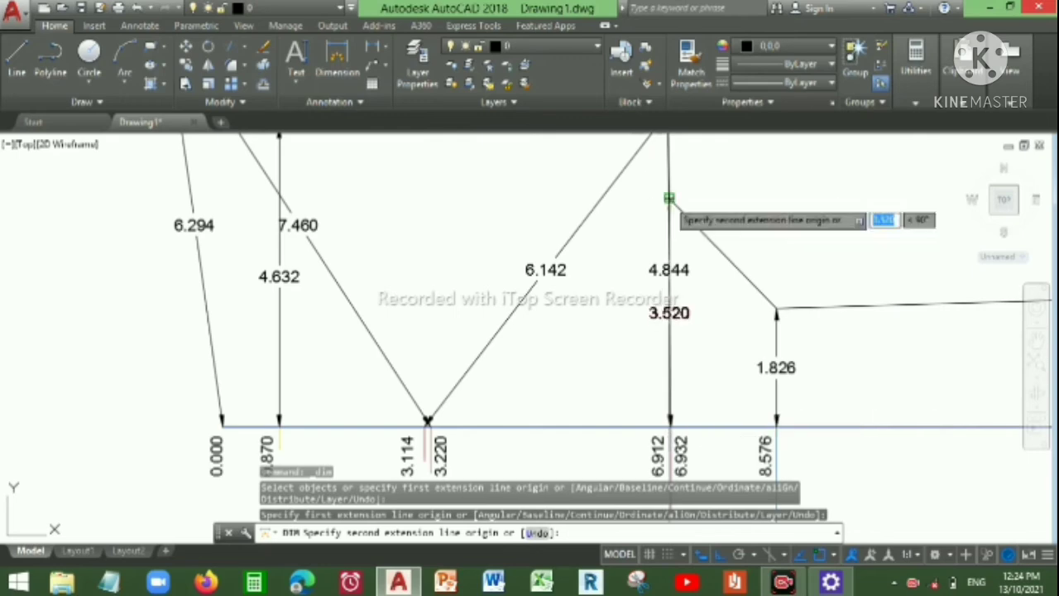
click(669, 198)
click(669, 198)
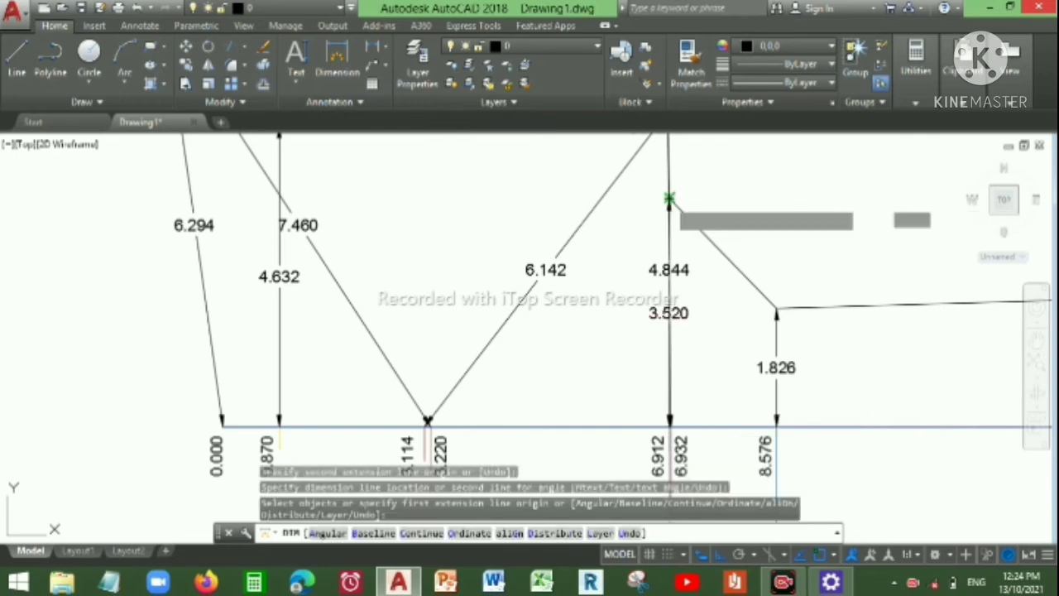
key(Escape)
scroll(670, 317, down, 4)
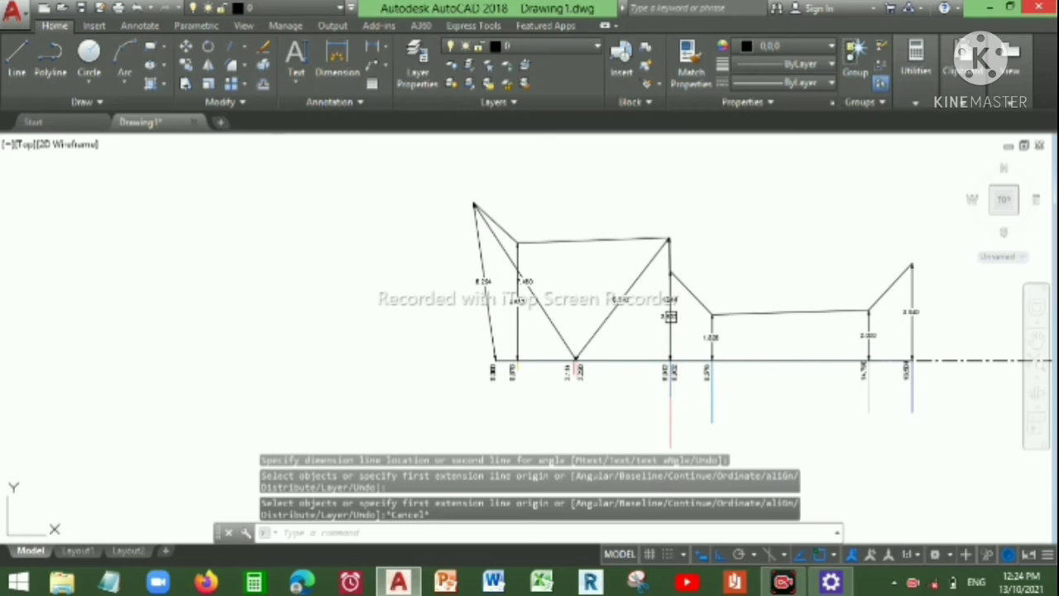
- Erase the vertical construction lines hanging below the chainage points together with the solid line overlaying the centre line
scroll(563, 305, down, 3)
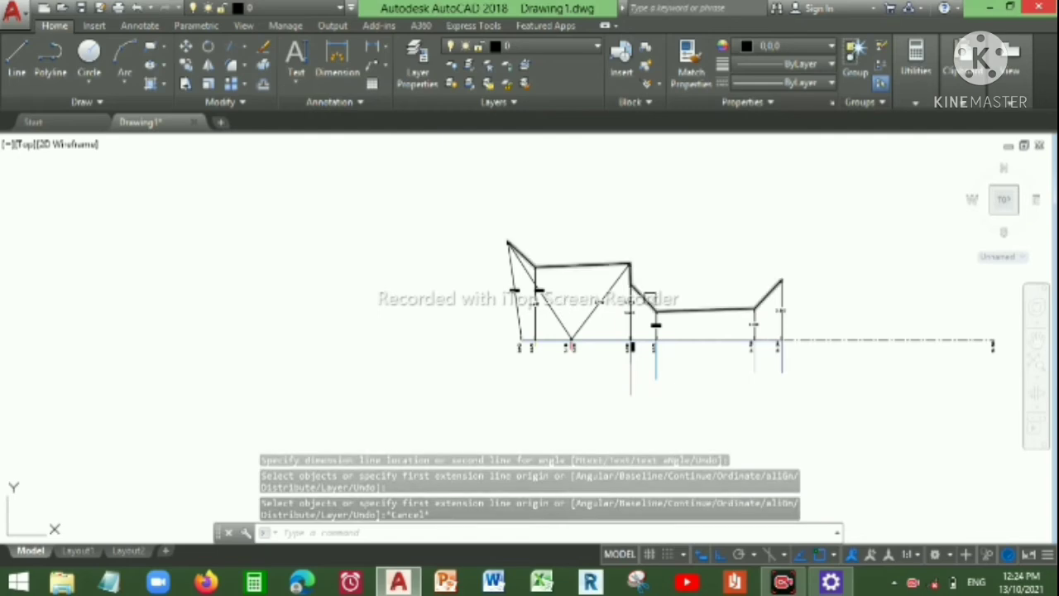
scroll(680, 379, up, 4)
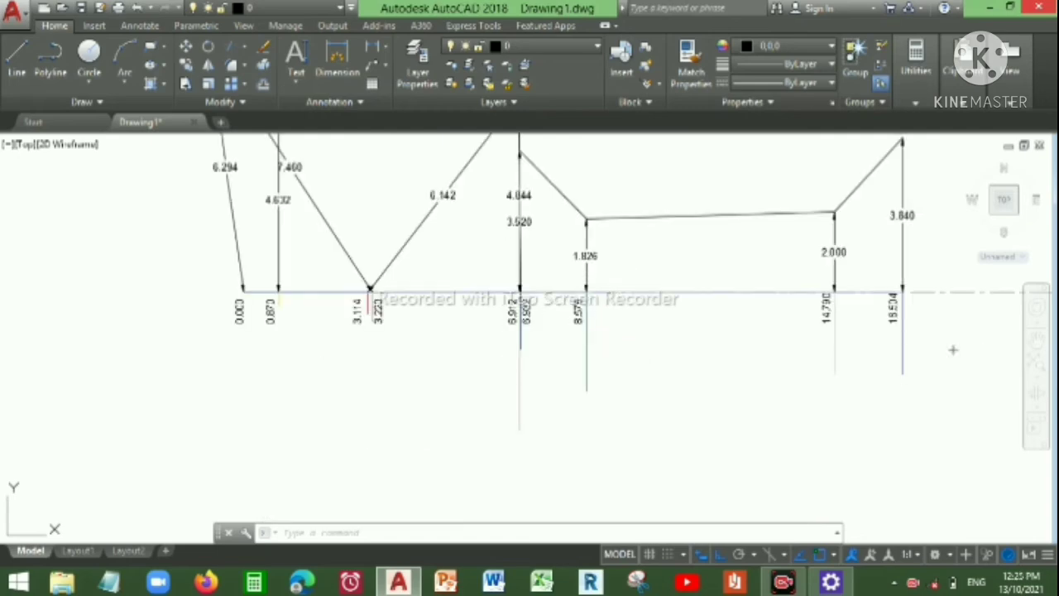
drag(953, 350, 460, 377)
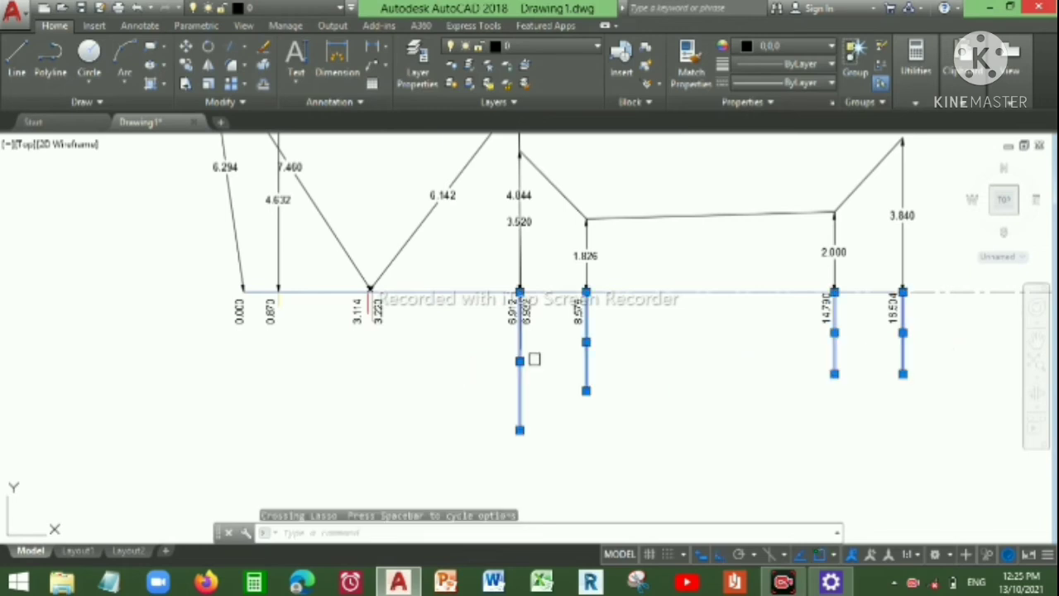
scroll(406, 294, up, 5)
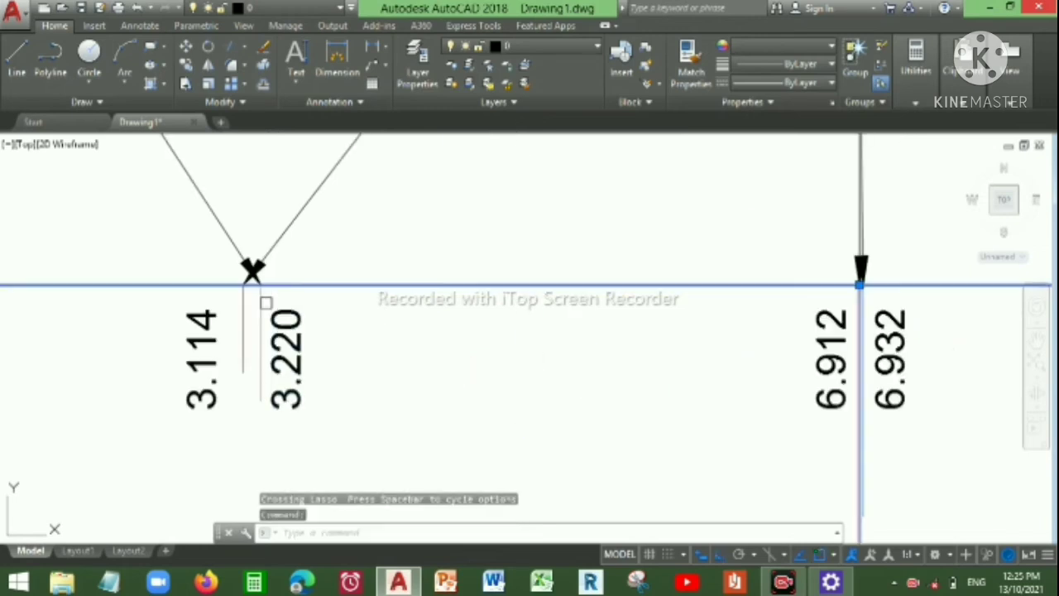
click(263, 304)
scroll(233, 314, down, 5)
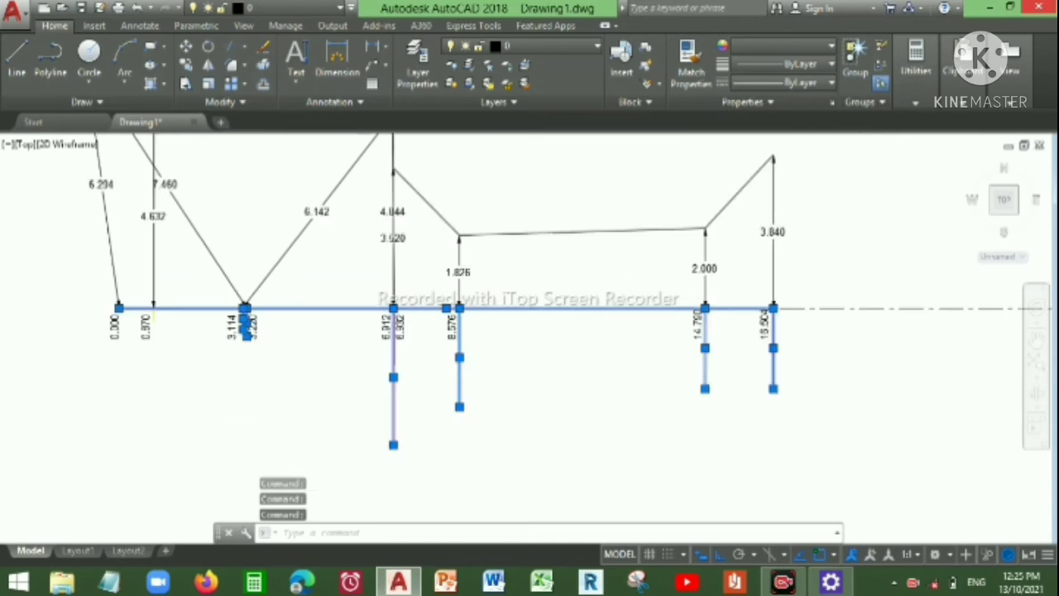
scroll(186, 316, up, 5)
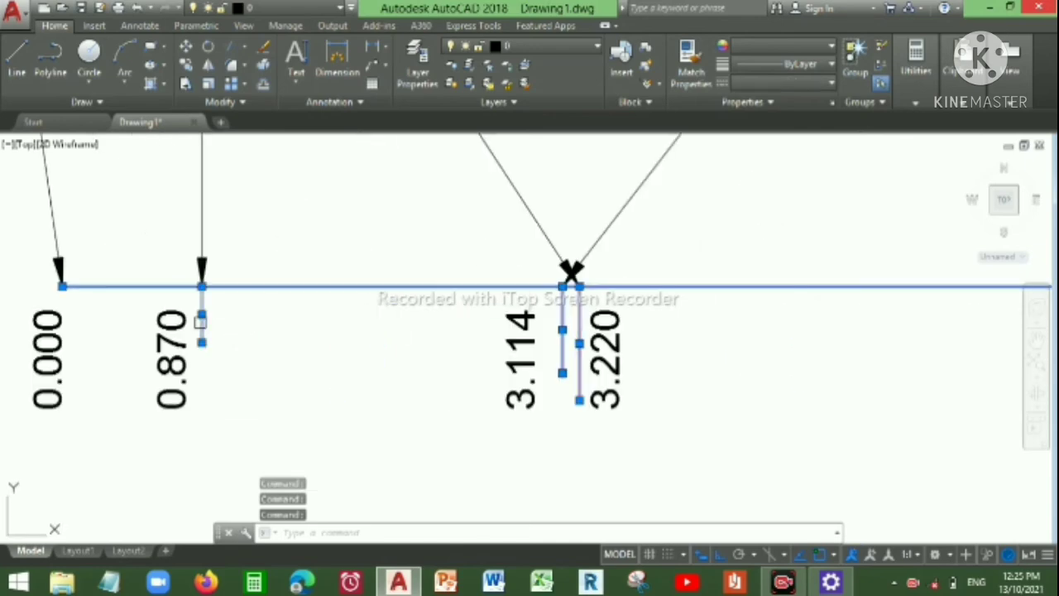
key(Delete)
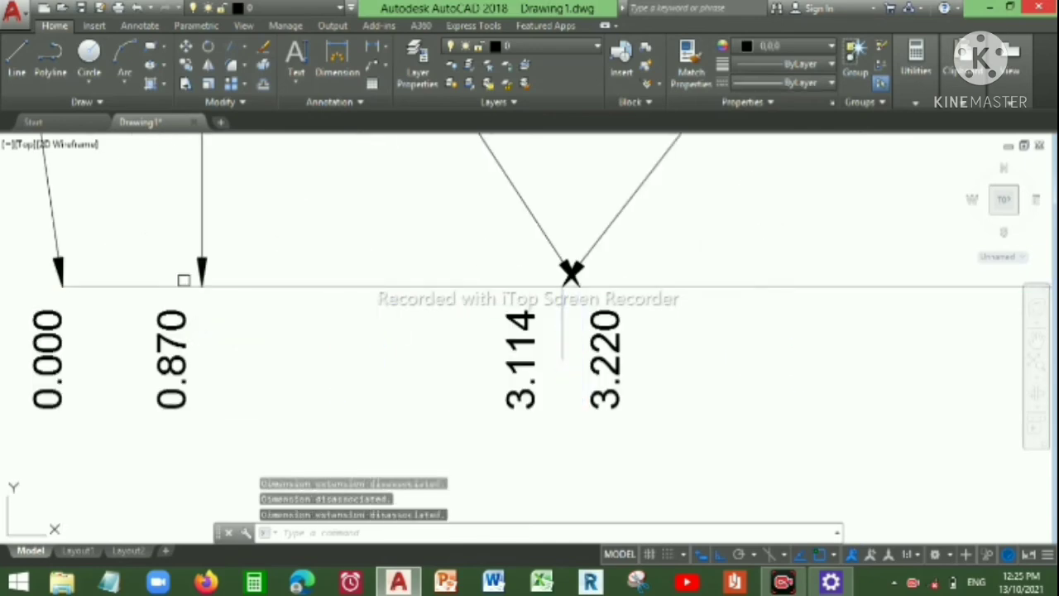
- Erase the stacked duplicate lines that overlay the dash-dot centre line from its 0.000 end
click(169, 286)
key(Delete)
click(169, 286)
key(Delete)
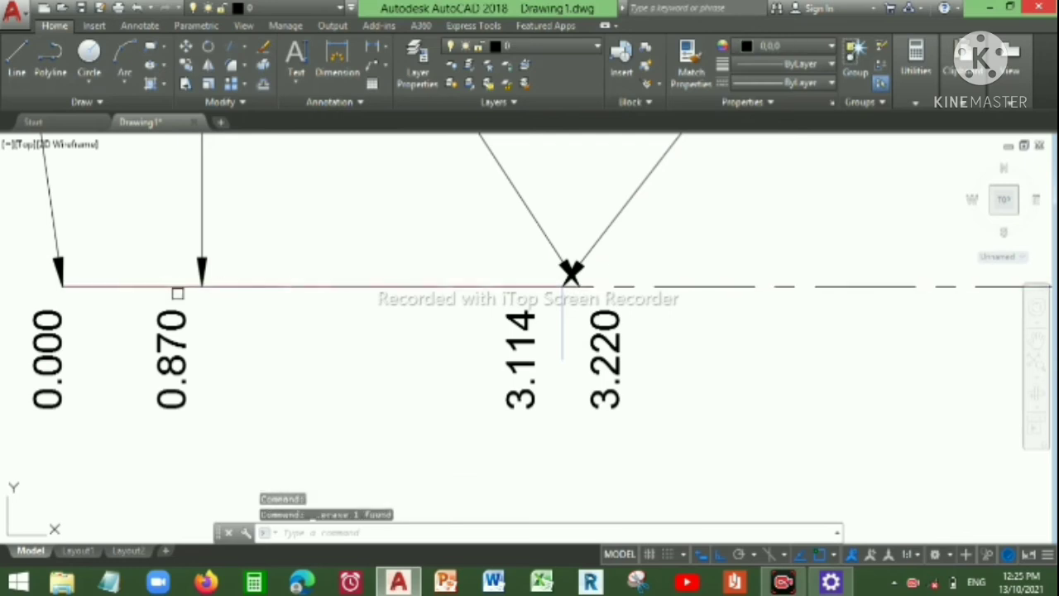
click(170, 287)
key(Delete)
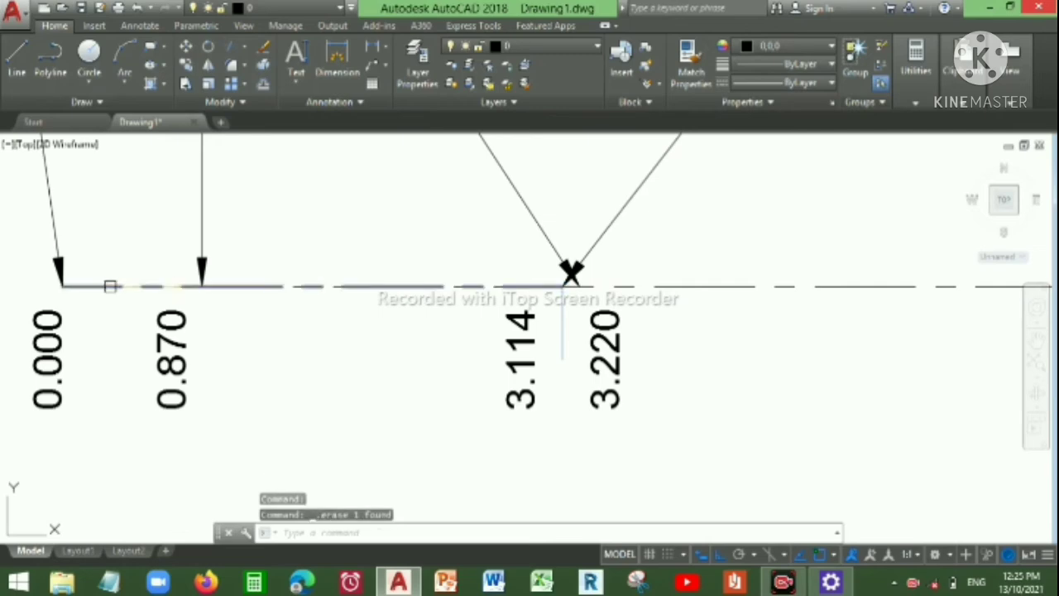
- Erase the leftover vertical lines at 3.114 and 6.932 and the last coloured segments overlapping the centre line near 0.000
scroll(110, 286, up, 5)
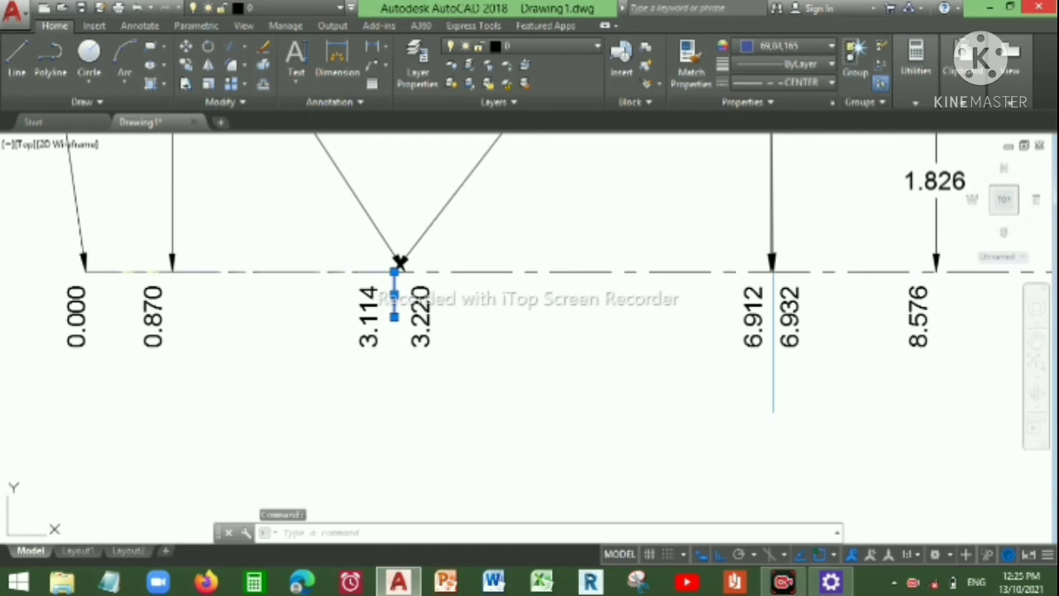
key(Delete)
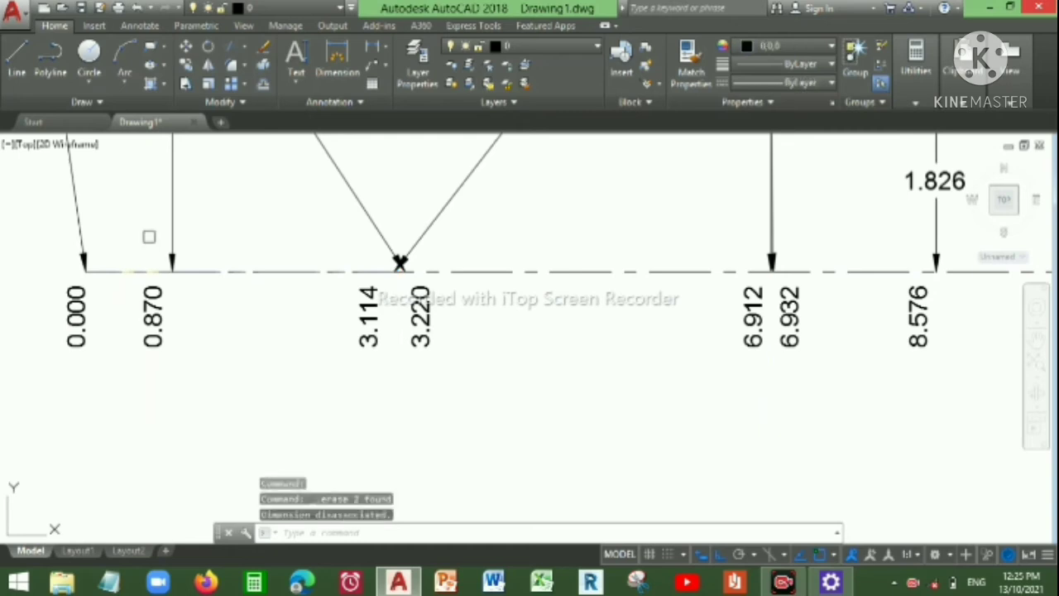
click(259, 274)
key(Delete)
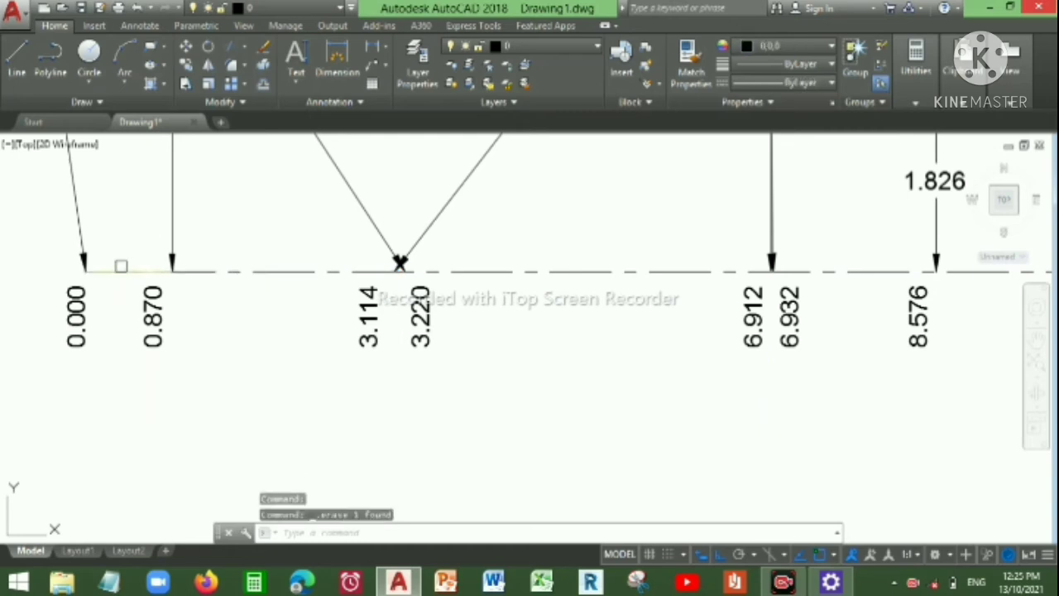
click(107, 270)
key(Delete)
scroll(278, 287, down, 6)
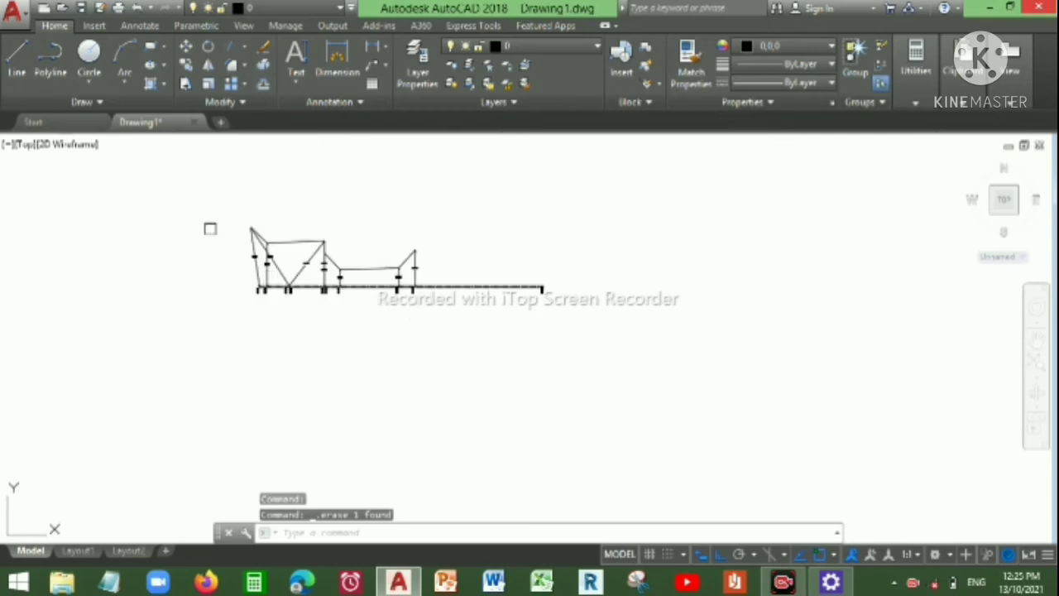
scroll(273, 244, up, 5)
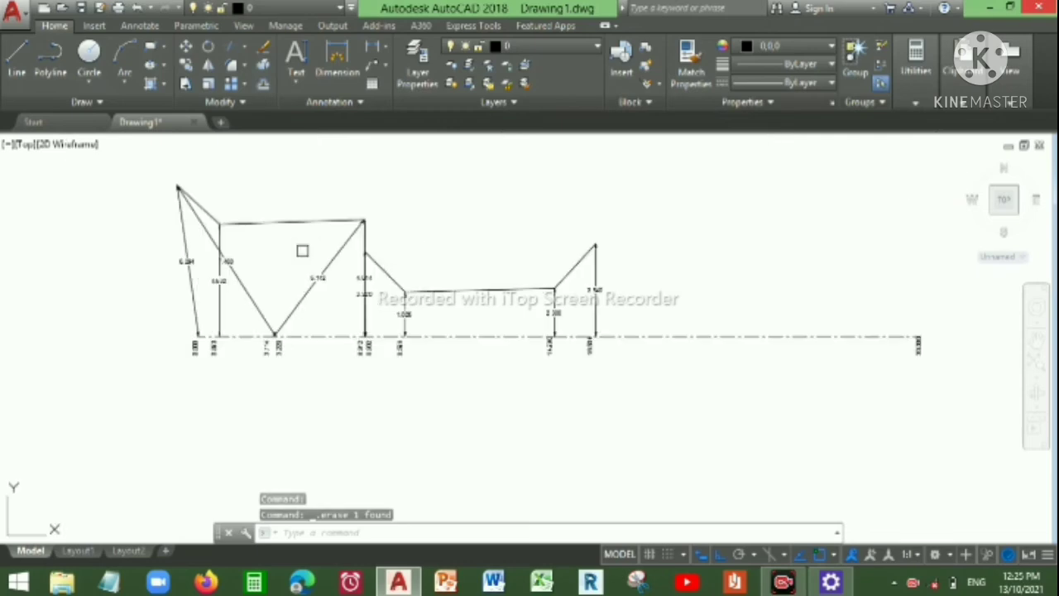
- Draw a horizontal line 0.1 long just outside the centre line's 0.000 end as the base of a station triangle
scroll(256, 259, up, 2)
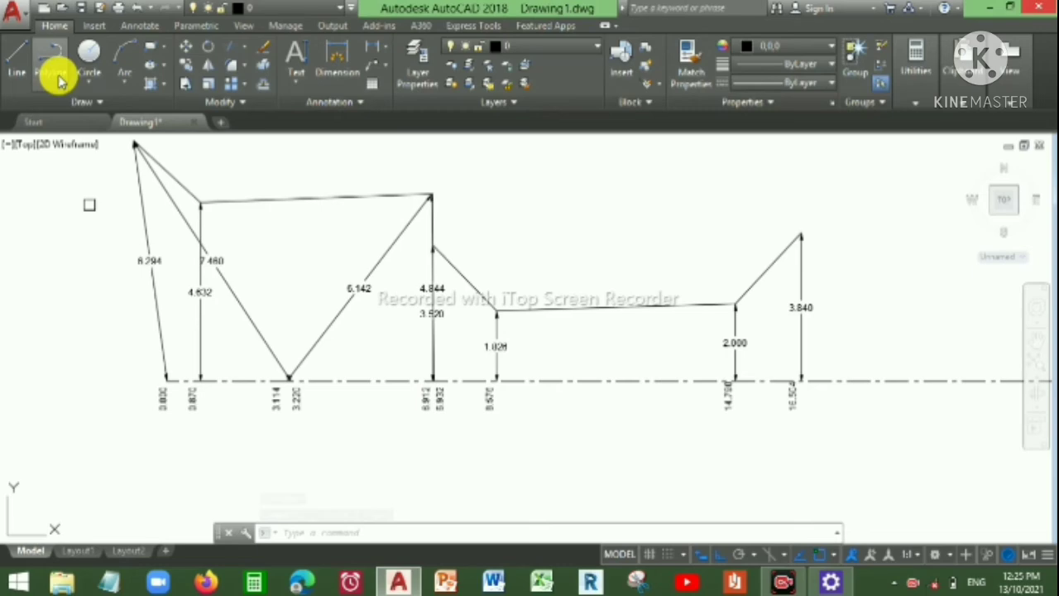
text(l)
key(Return)
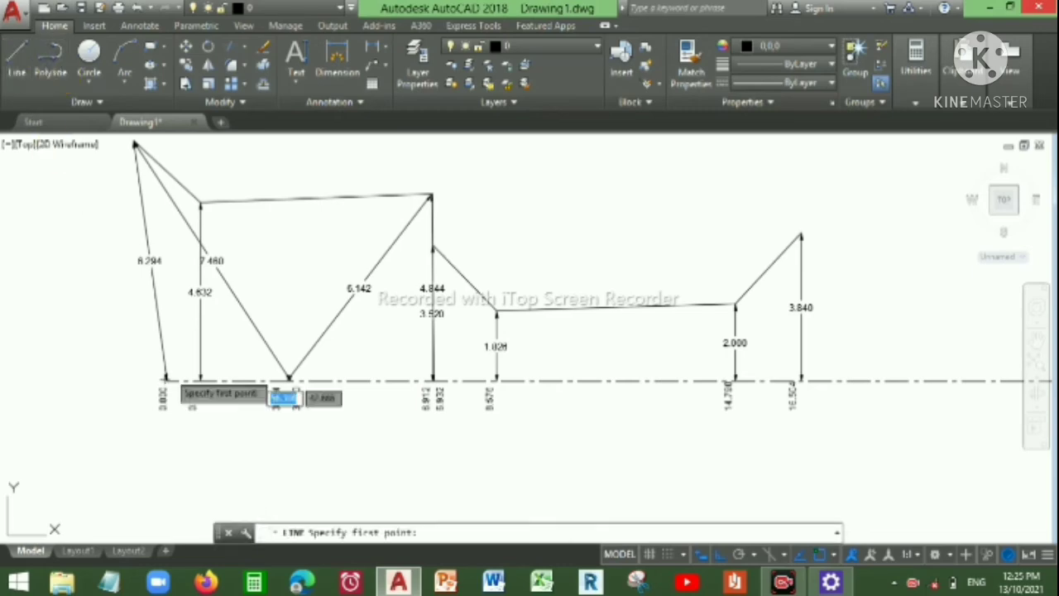
scroll(166, 370, up, 6)
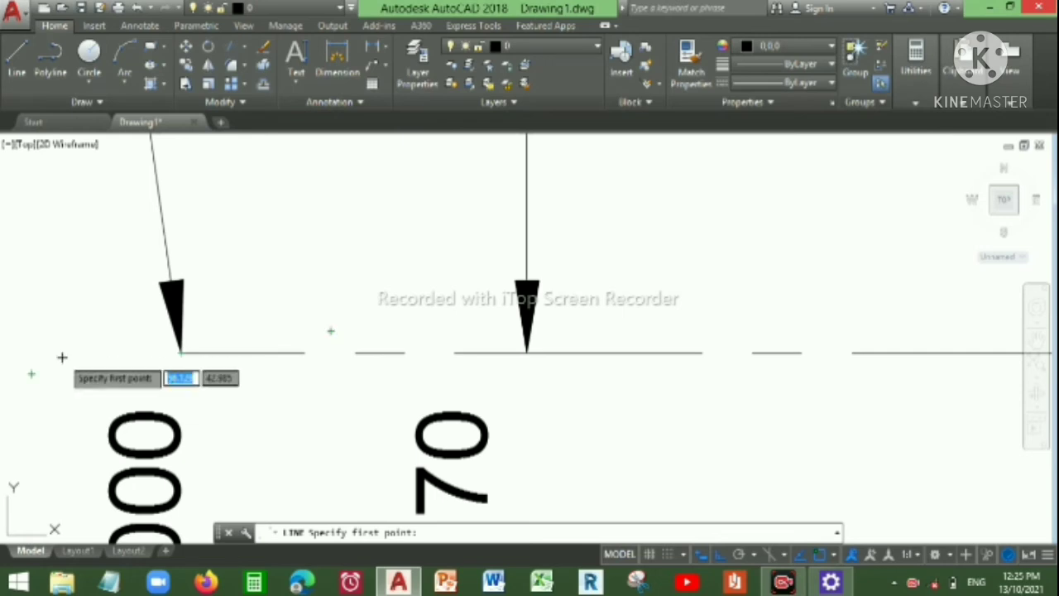
click(703, 556)
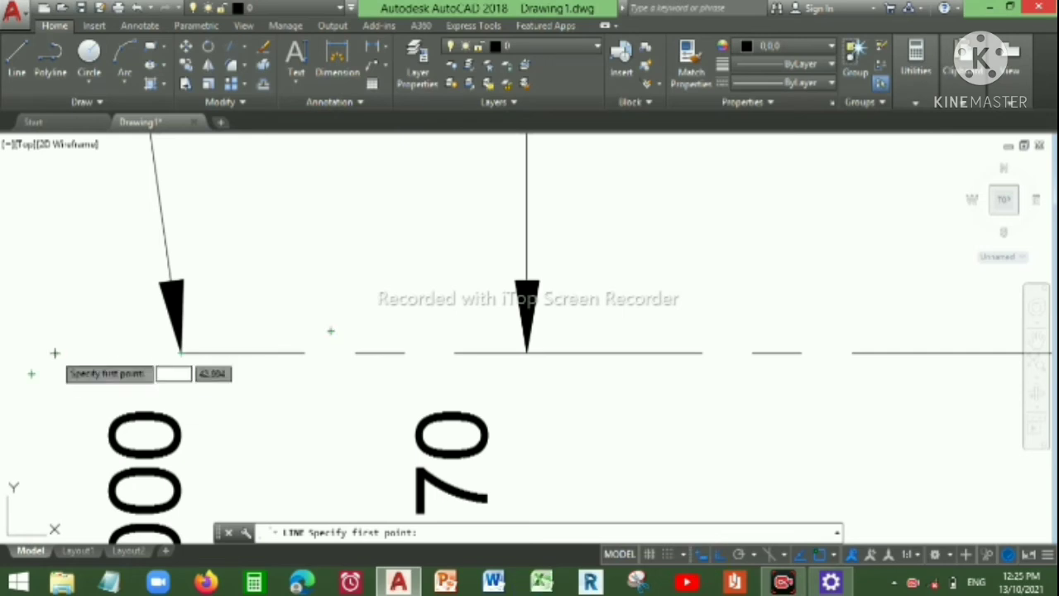
click(54, 356)
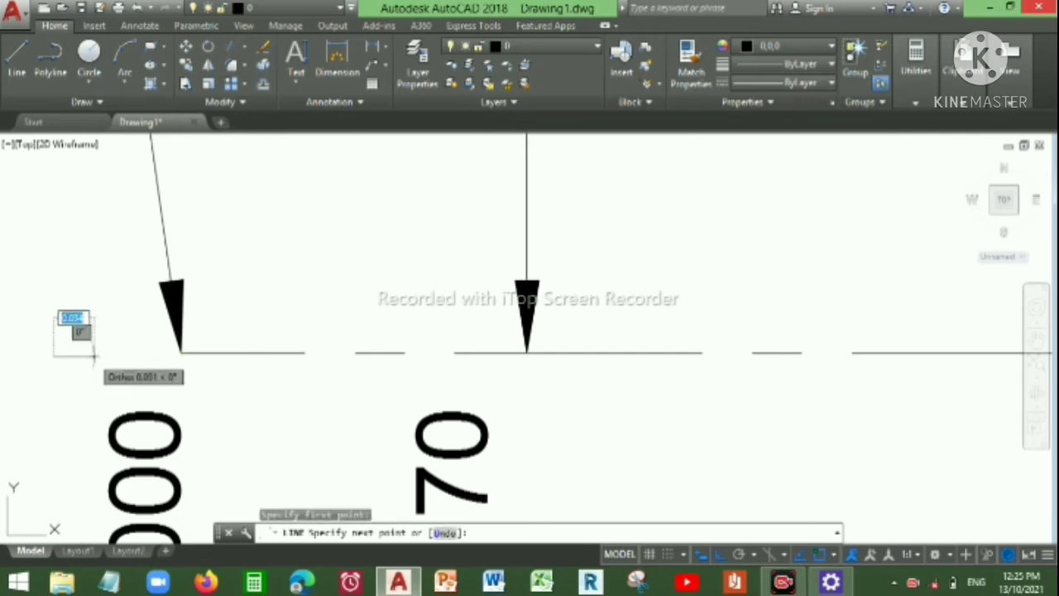
text(0.1)
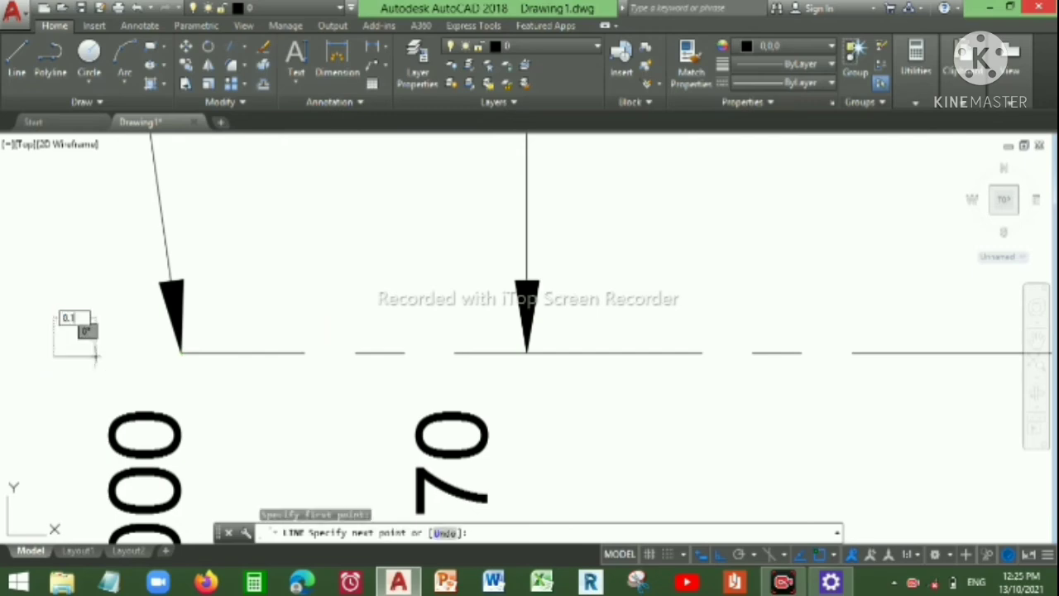
key(Return)
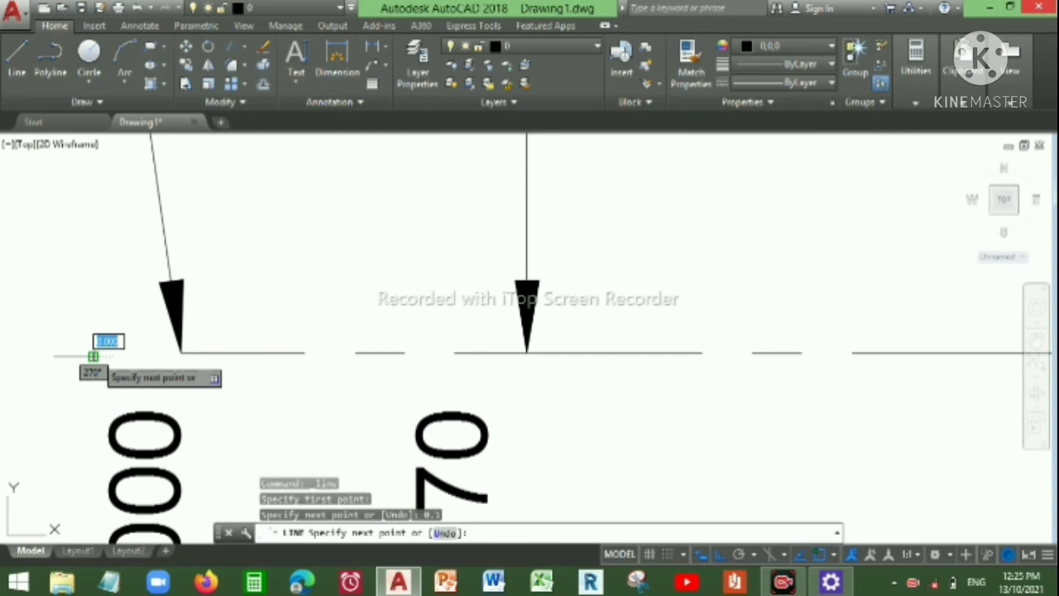
- Turn off ortho, add a second triangle side 0.1 long at 120°, and close the triangle at the base's starting point
click(697, 551)
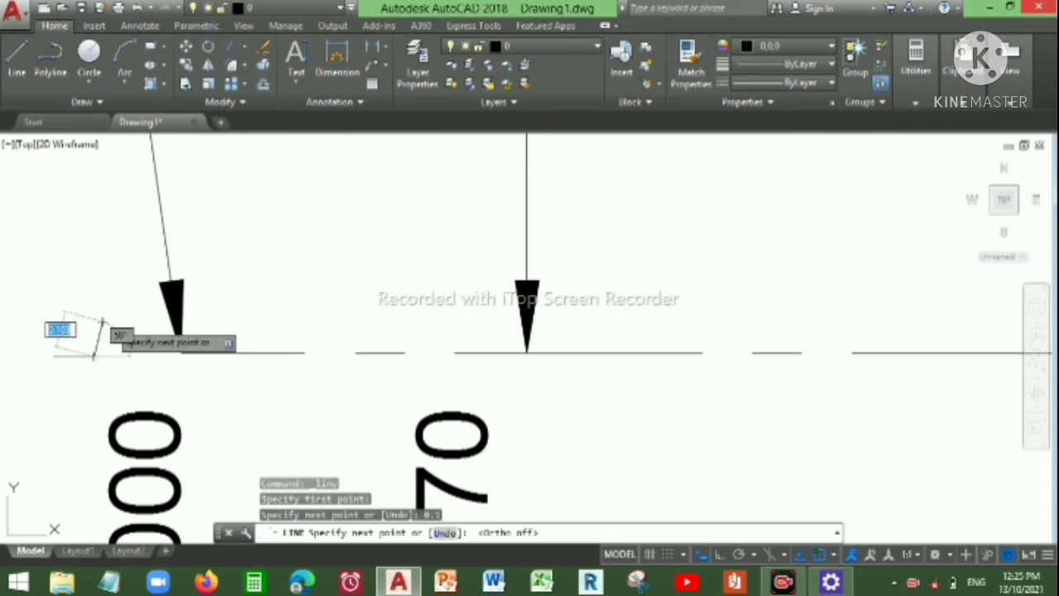
text(0.1)
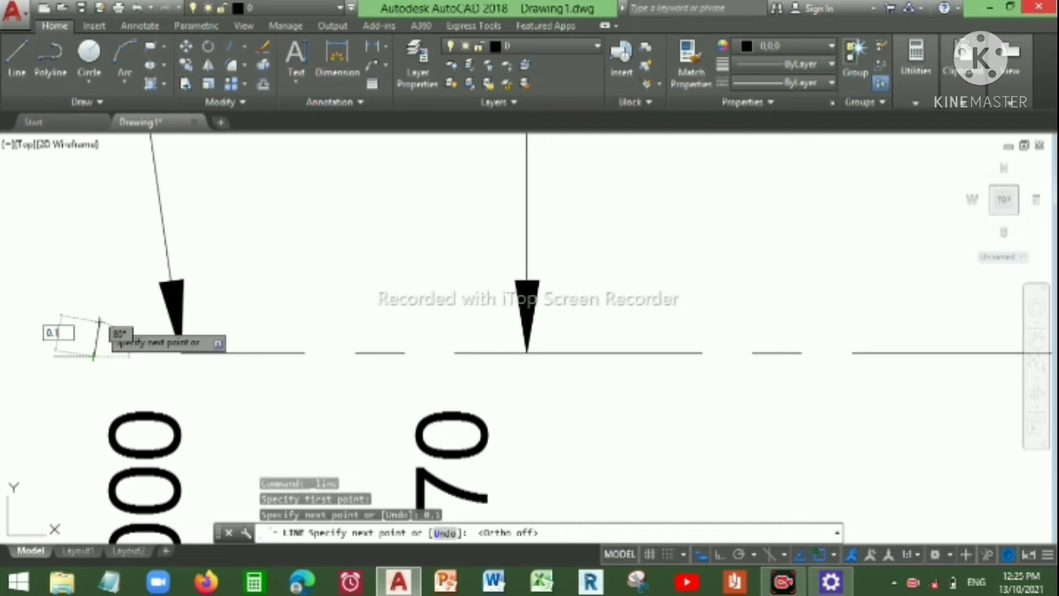
key(Tab)
text(120)
key(Return)
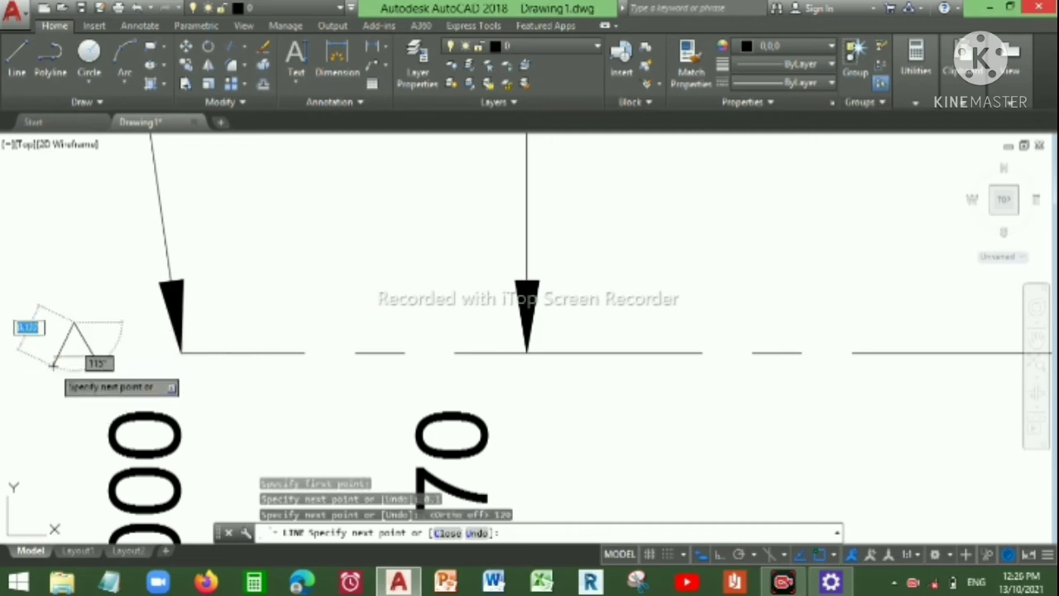
click(53, 356)
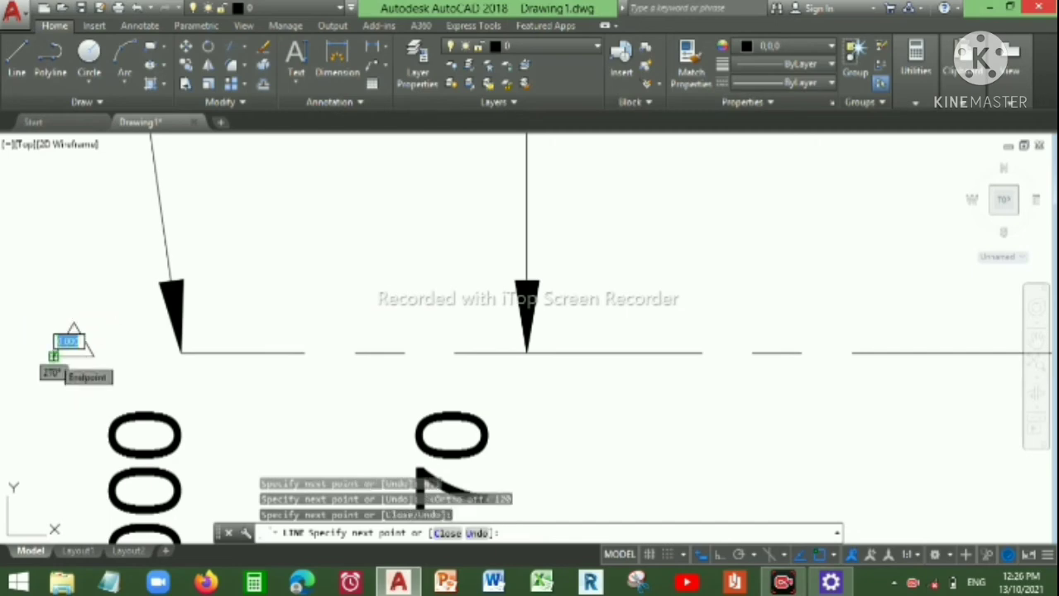
key(Escape)
- Join the triangle's three lines into one polyline and copy it by its centre onto the centre line's 0.000 and 30.000 ends
drag(53, 355, 33, 428)
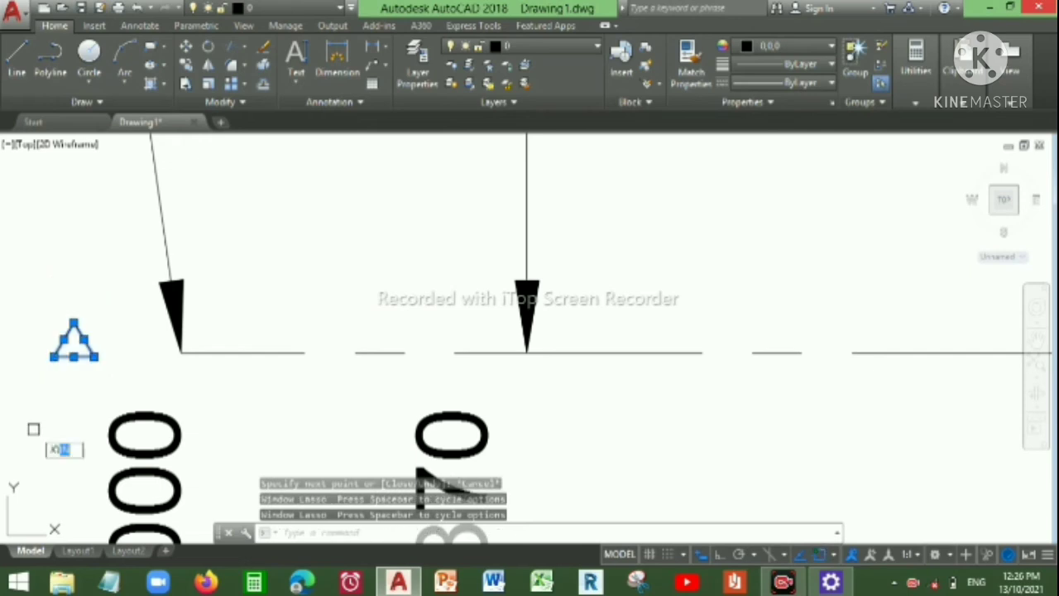
key(Return)
drag(105, 379, 27, 293)
right_click(75, 347)
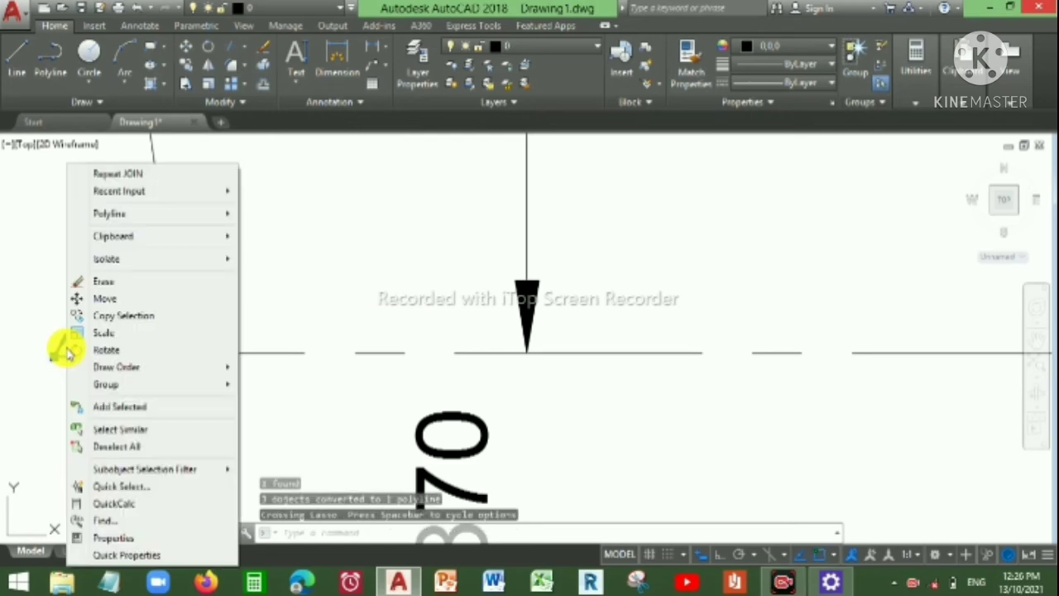
click(123, 315)
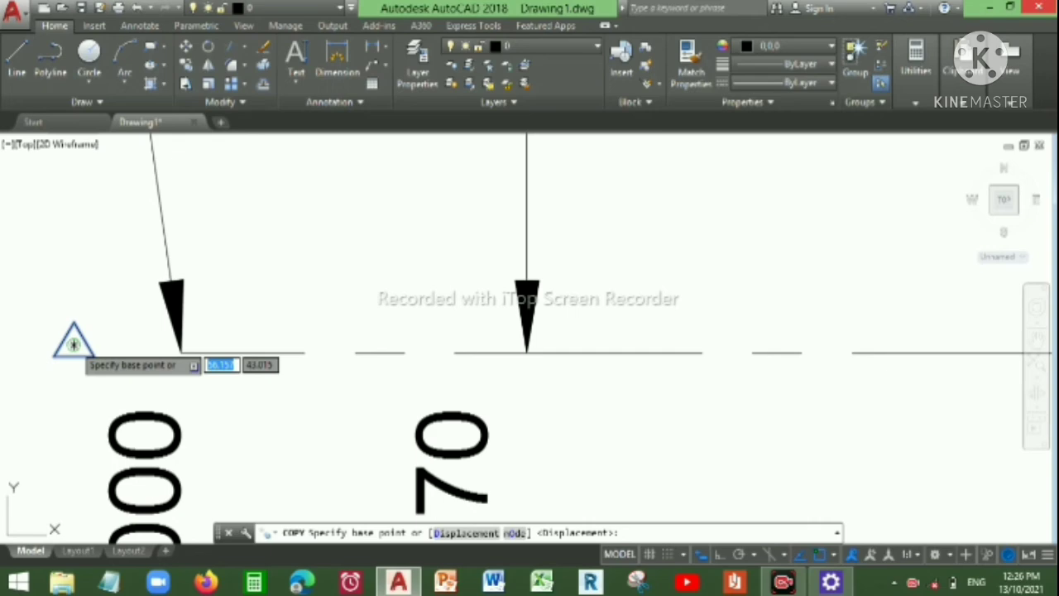
click(73, 343)
scroll(180, 351, down, 2)
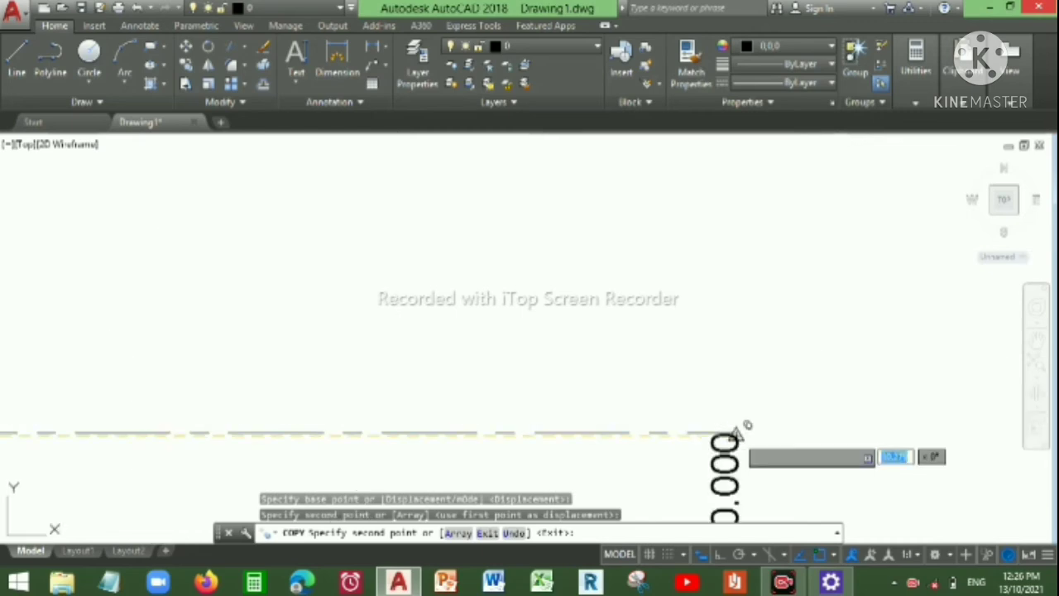
click(735, 431)
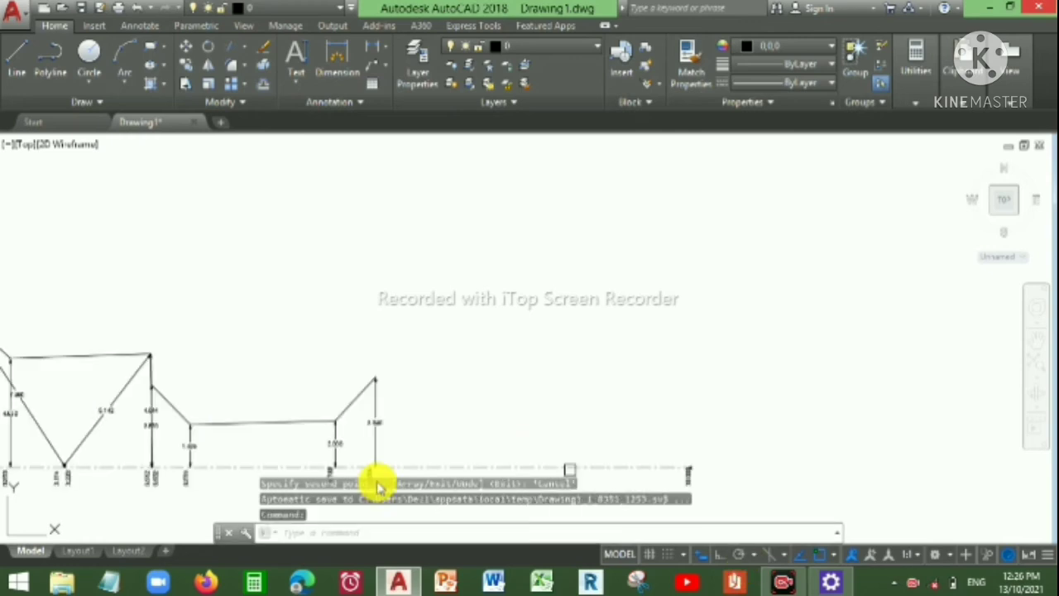
- Erase the original triangle lying beside the centre line's 0.000 end
scroll(248, 484, down, 4)
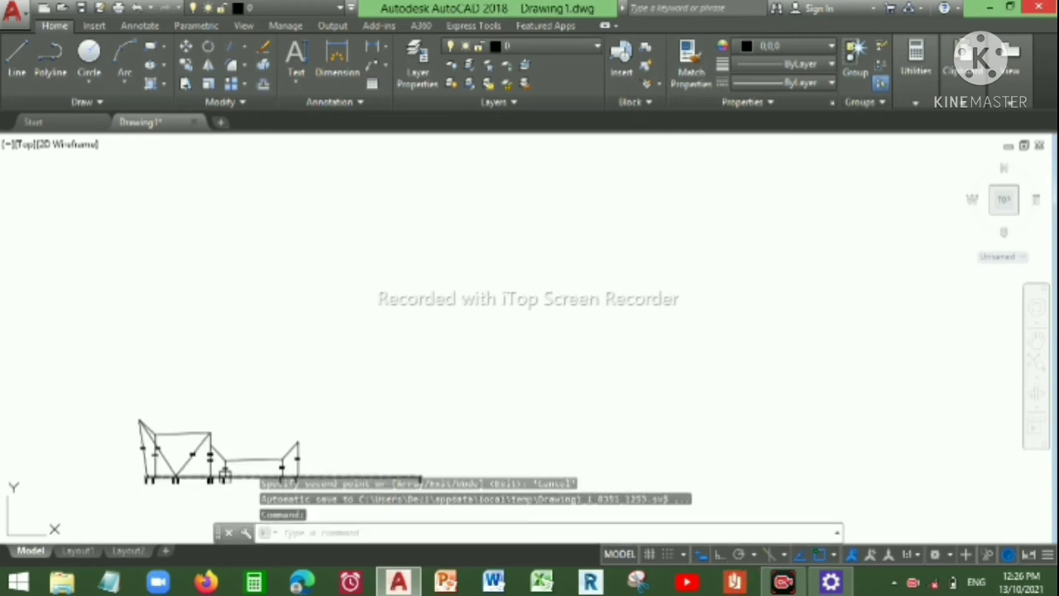
scroll(225, 475, up, 6)
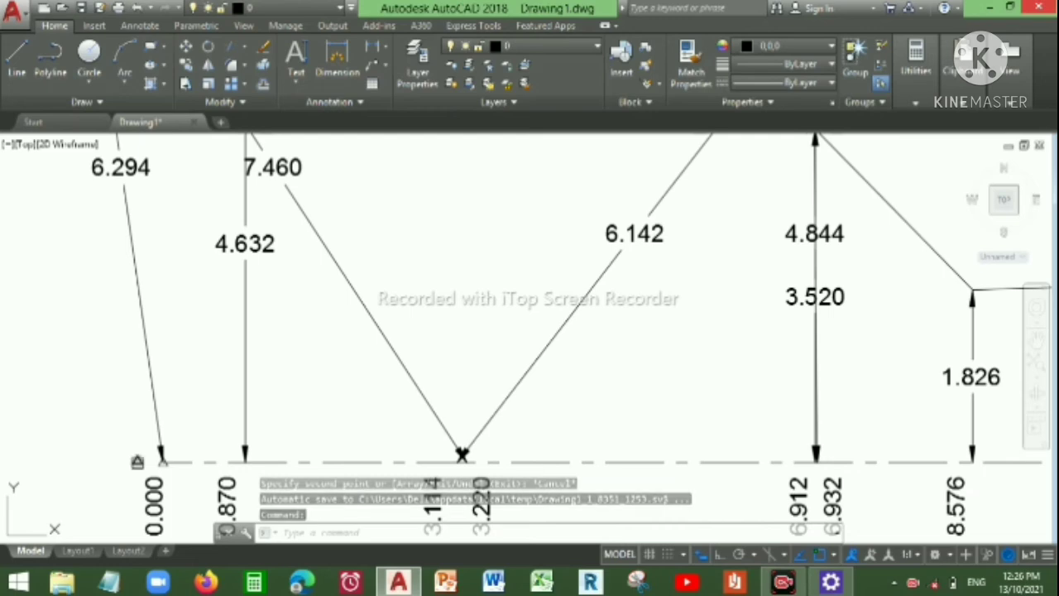
mouse_move(139, 464)
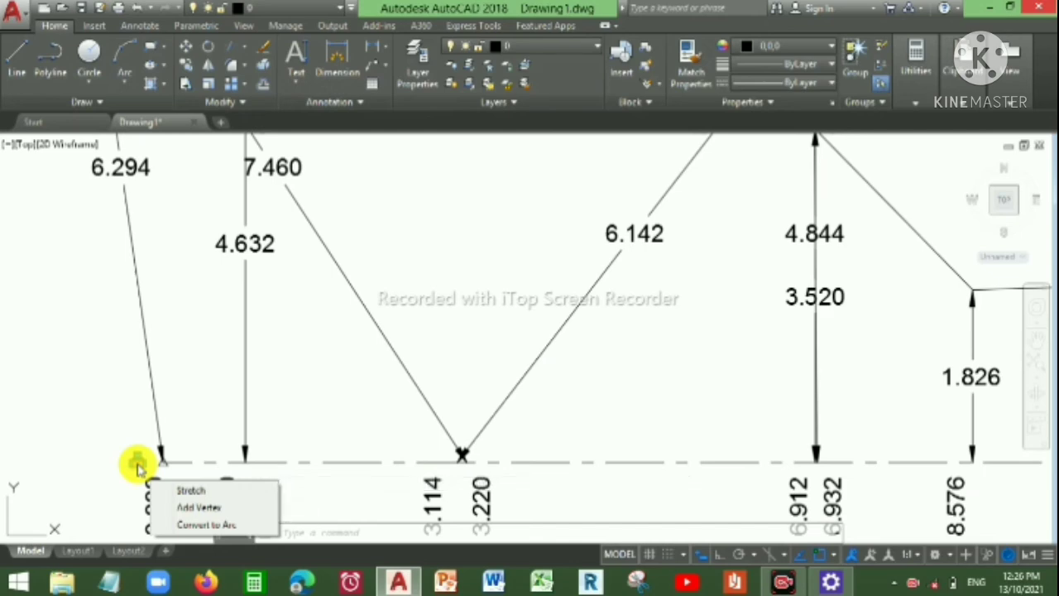
key(Delete)
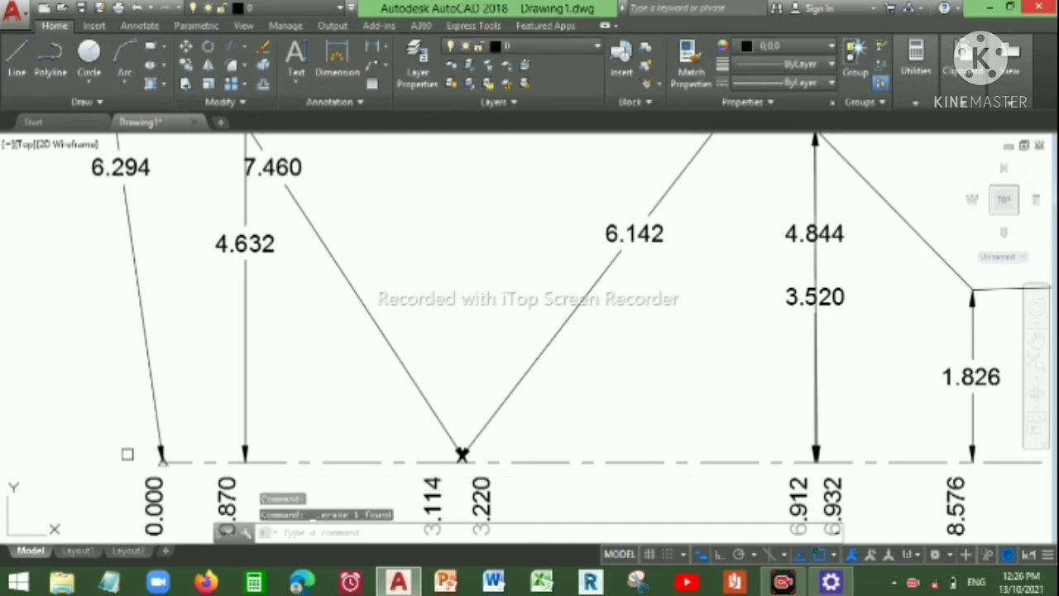
scroll(126, 453, down, 4)
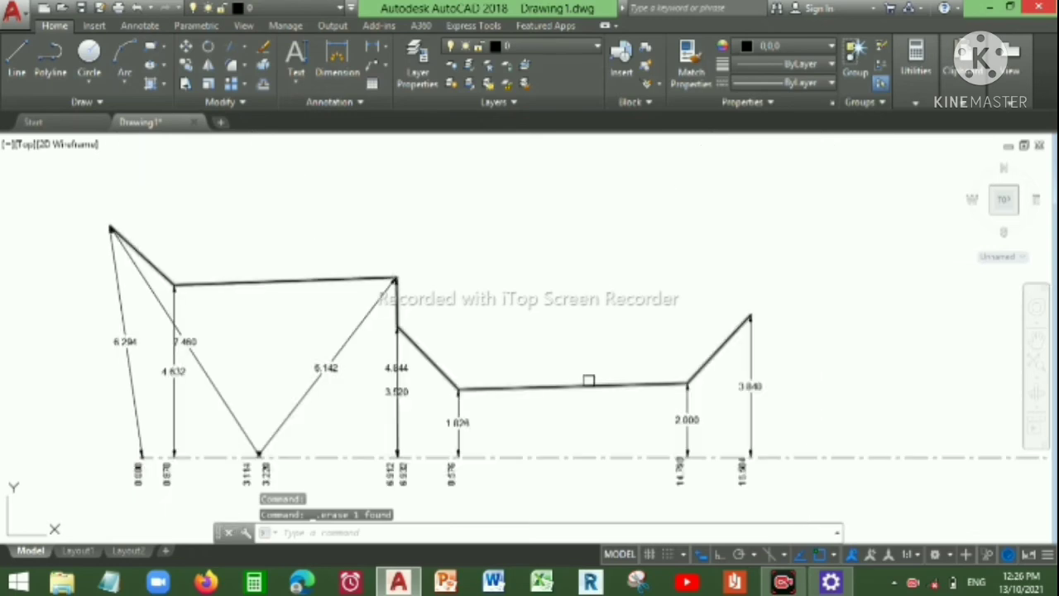
scroll(519, 456, down, 2)
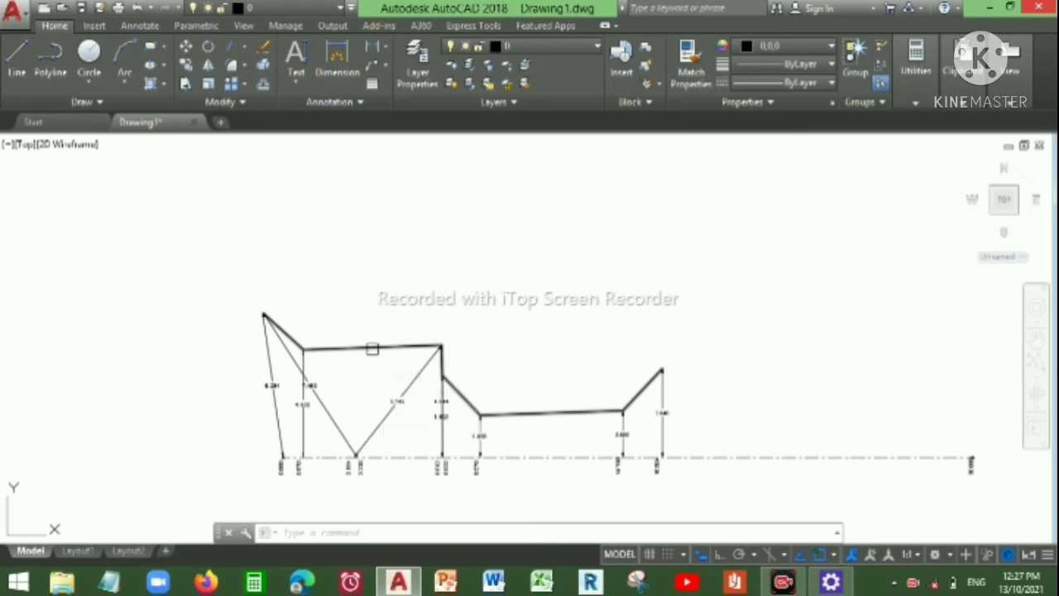
click(371, 349)
click(372, 348)
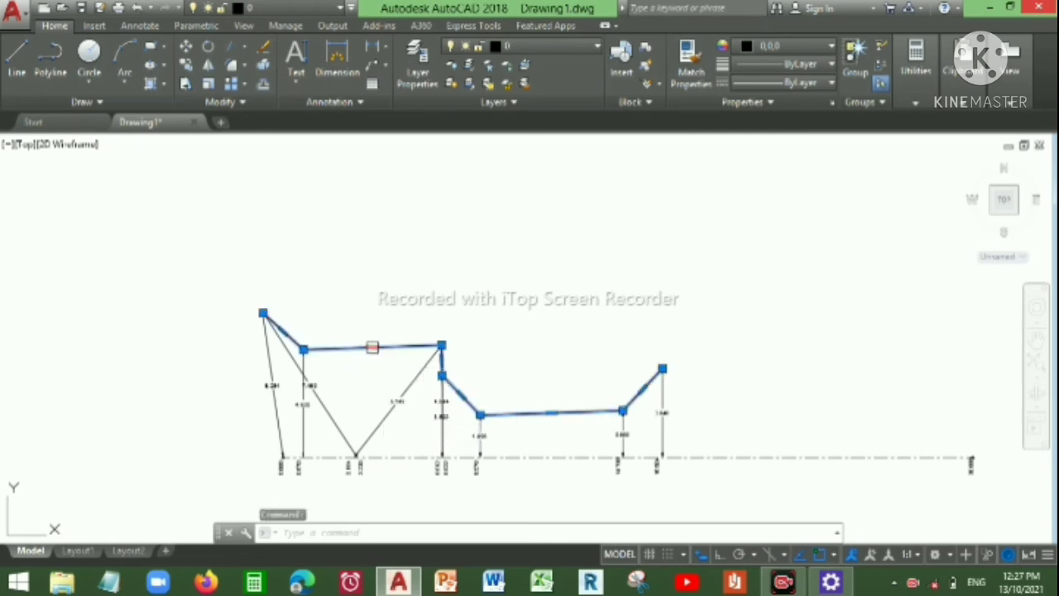
key(Escape)
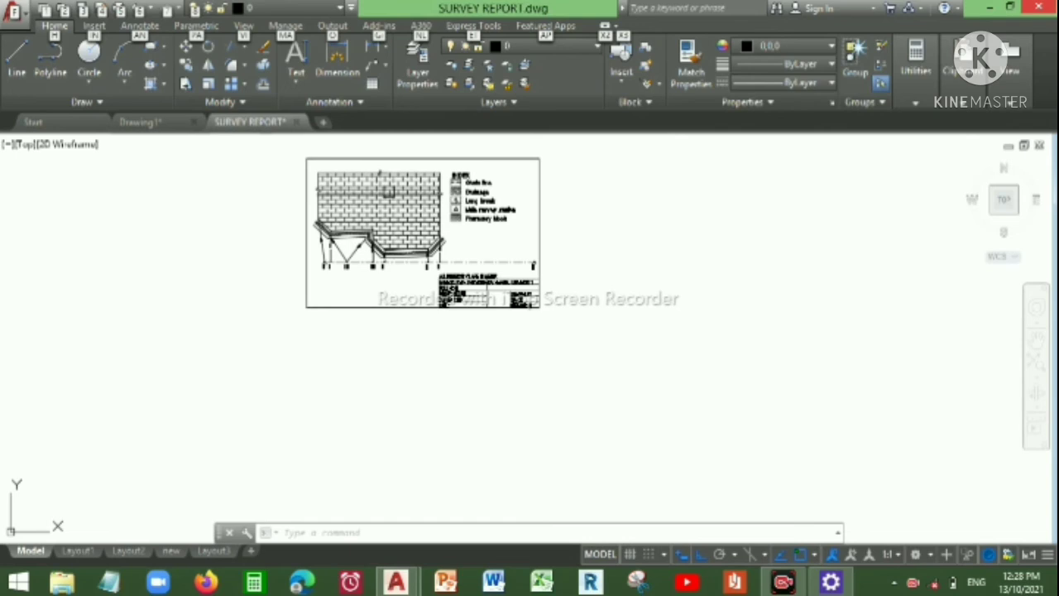
- Examine the title block, index and hatched building in the SURVEY REPORT drawing as a reference
scroll(455, 277, up, 5)
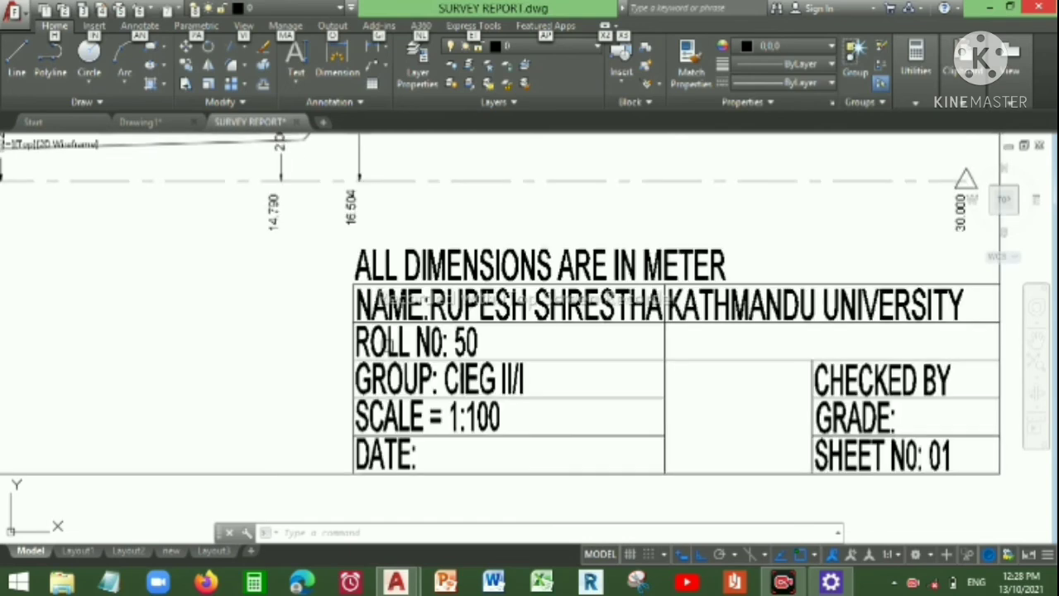
scroll(389, 343, down, 8)
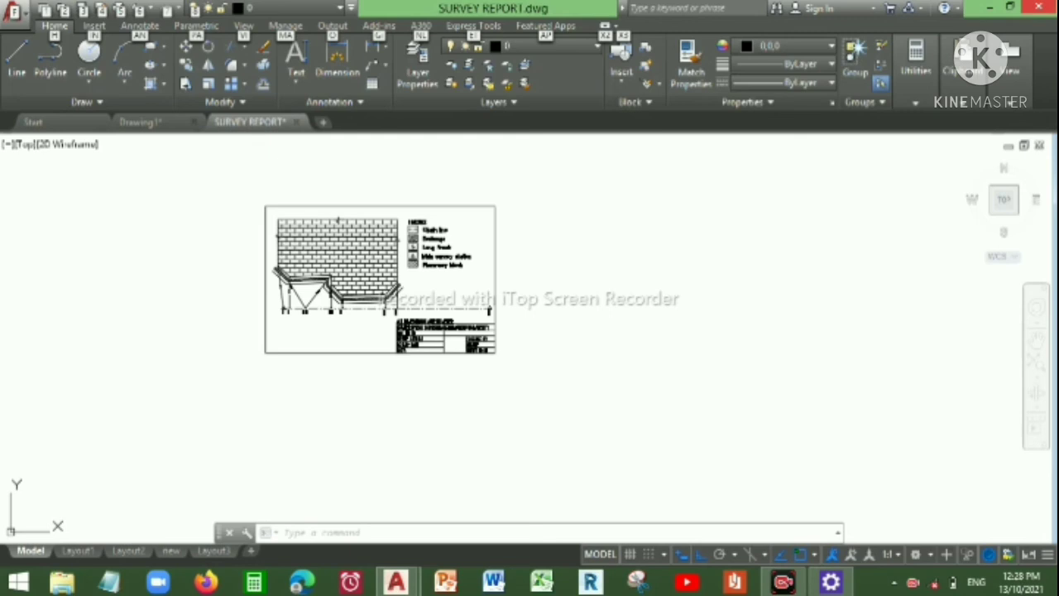
middle_drag(301, 355, 287, 353)
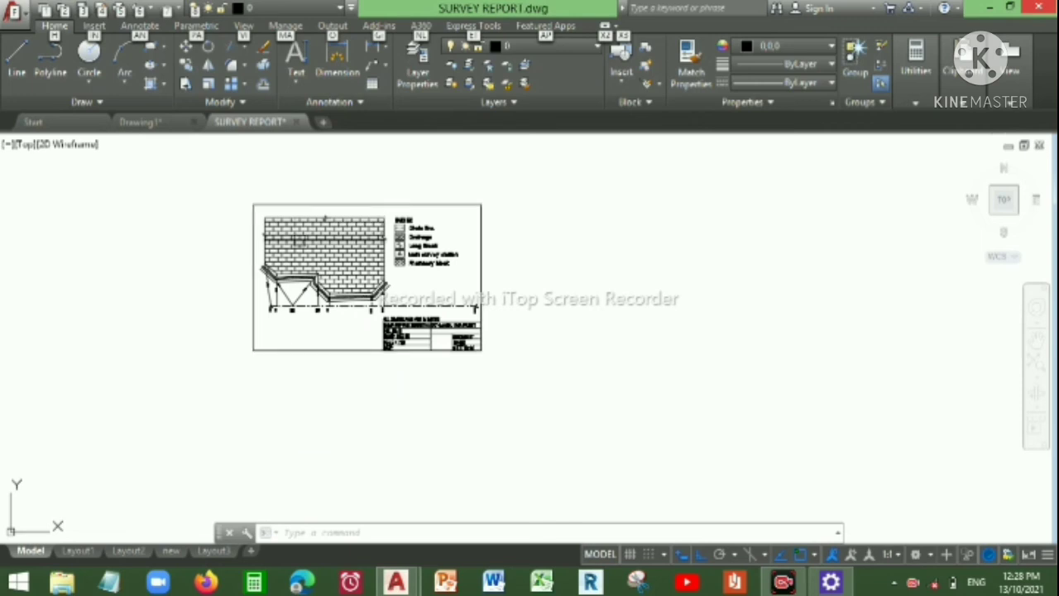
scroll(301, 240, up, 4)
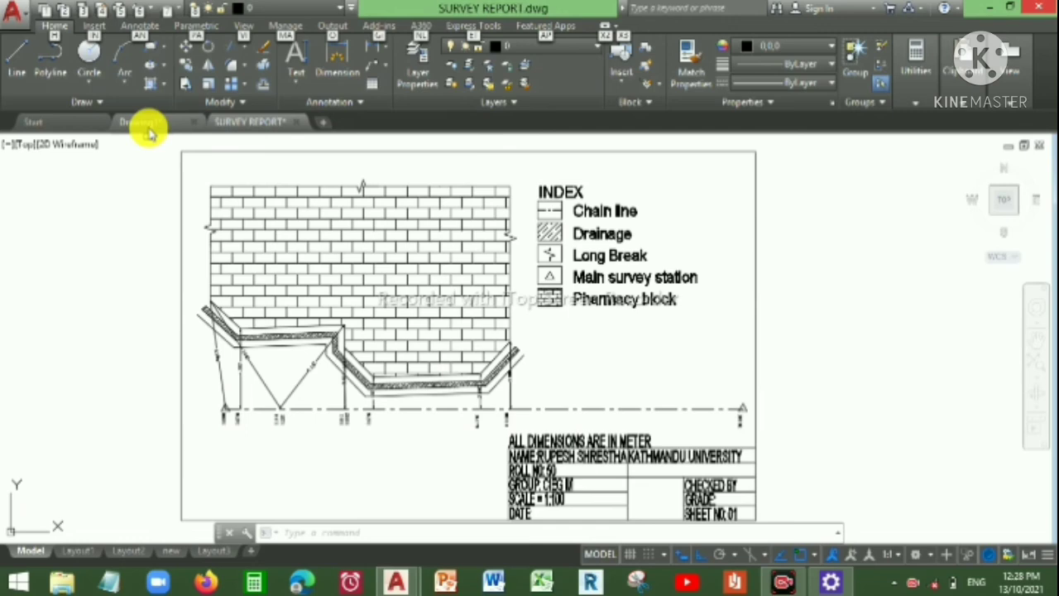
- In Drawing1, draw vertical lines up from both ends of the surveyed outline and connect their upper ends with a line
click(141, 123)
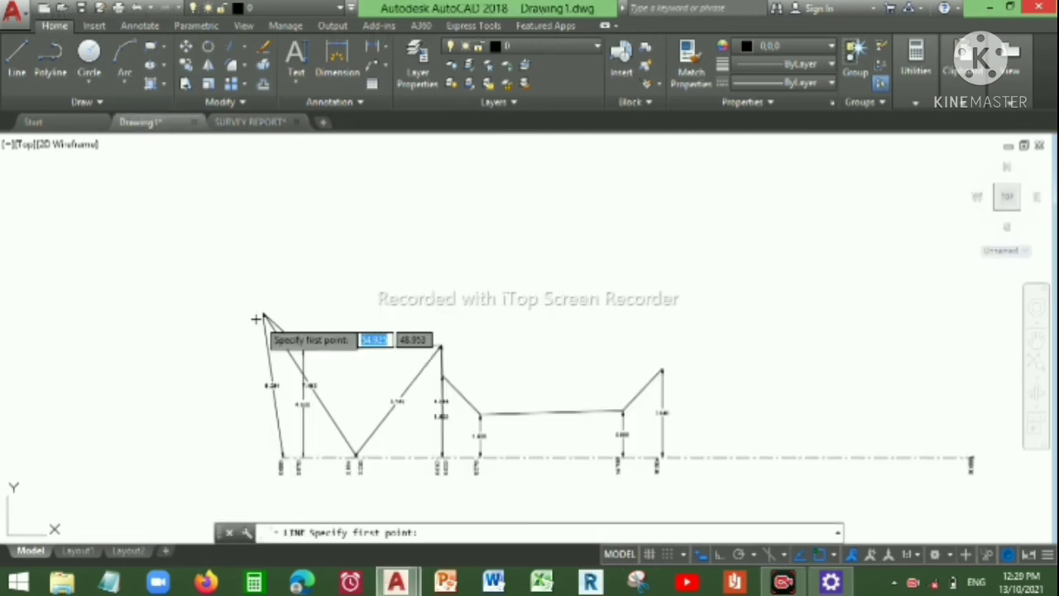
click(263, 317)
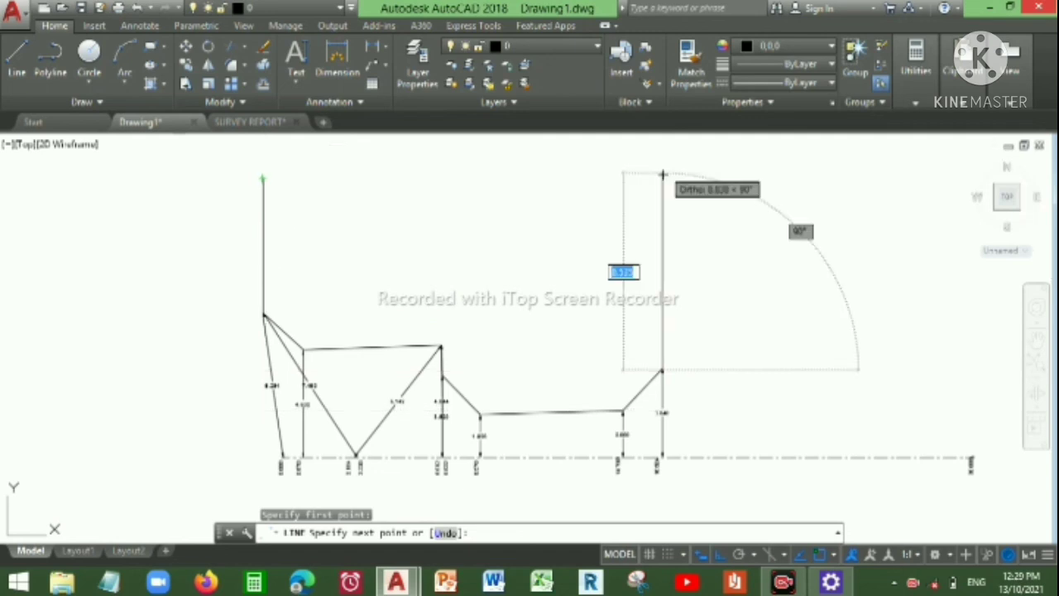
click(662, 174)
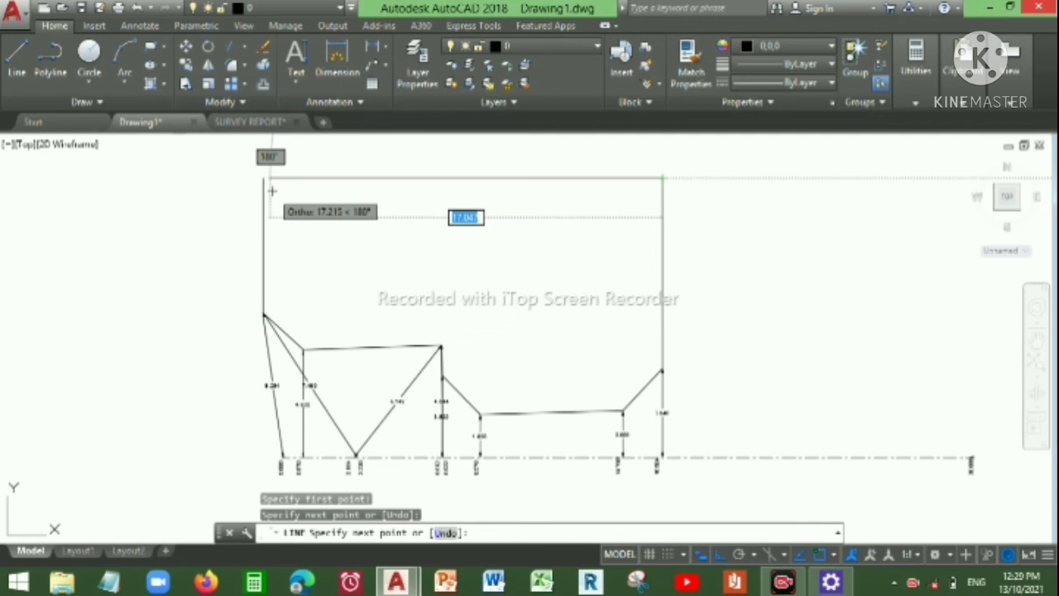
key(Escape)
key(Escape)
- Stretch the upper endpoint of the vertical line above the outline's 6.294 tie corner to meet the connecting line
scroll(287, 213, up, 3)
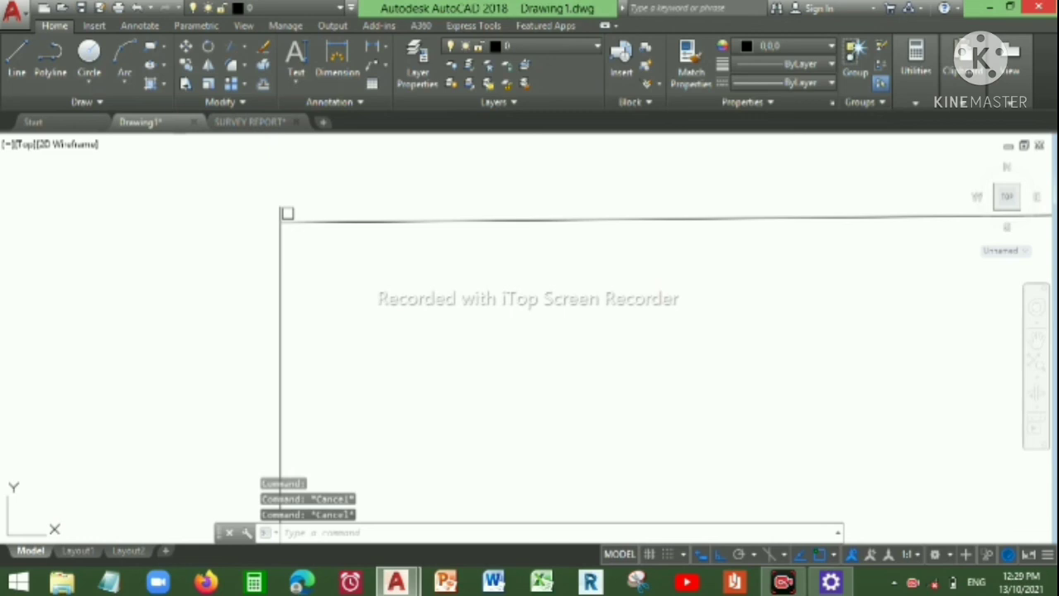
click(280, 211)
click(280, 207)
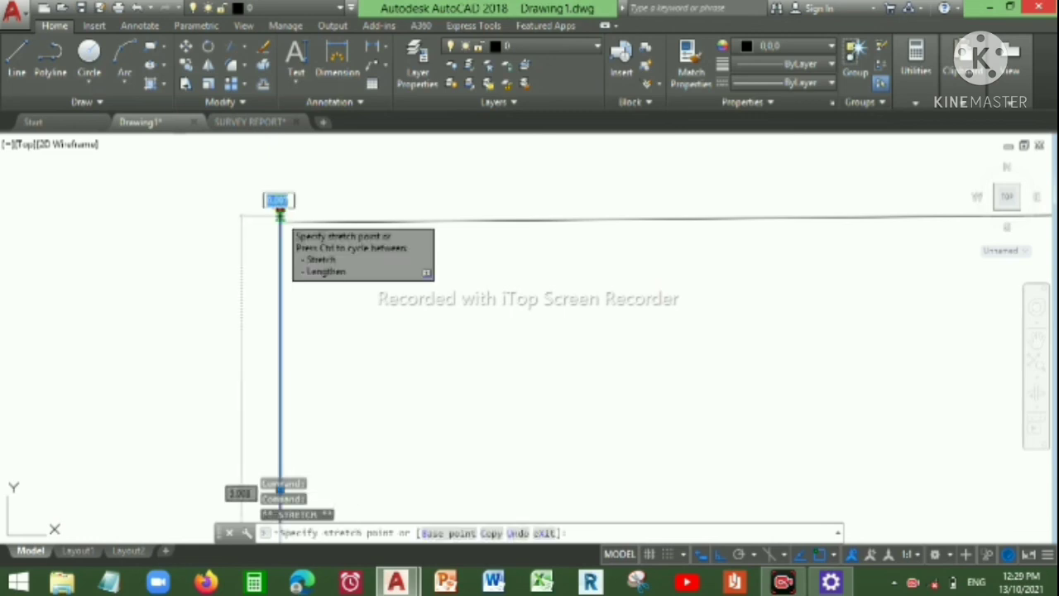